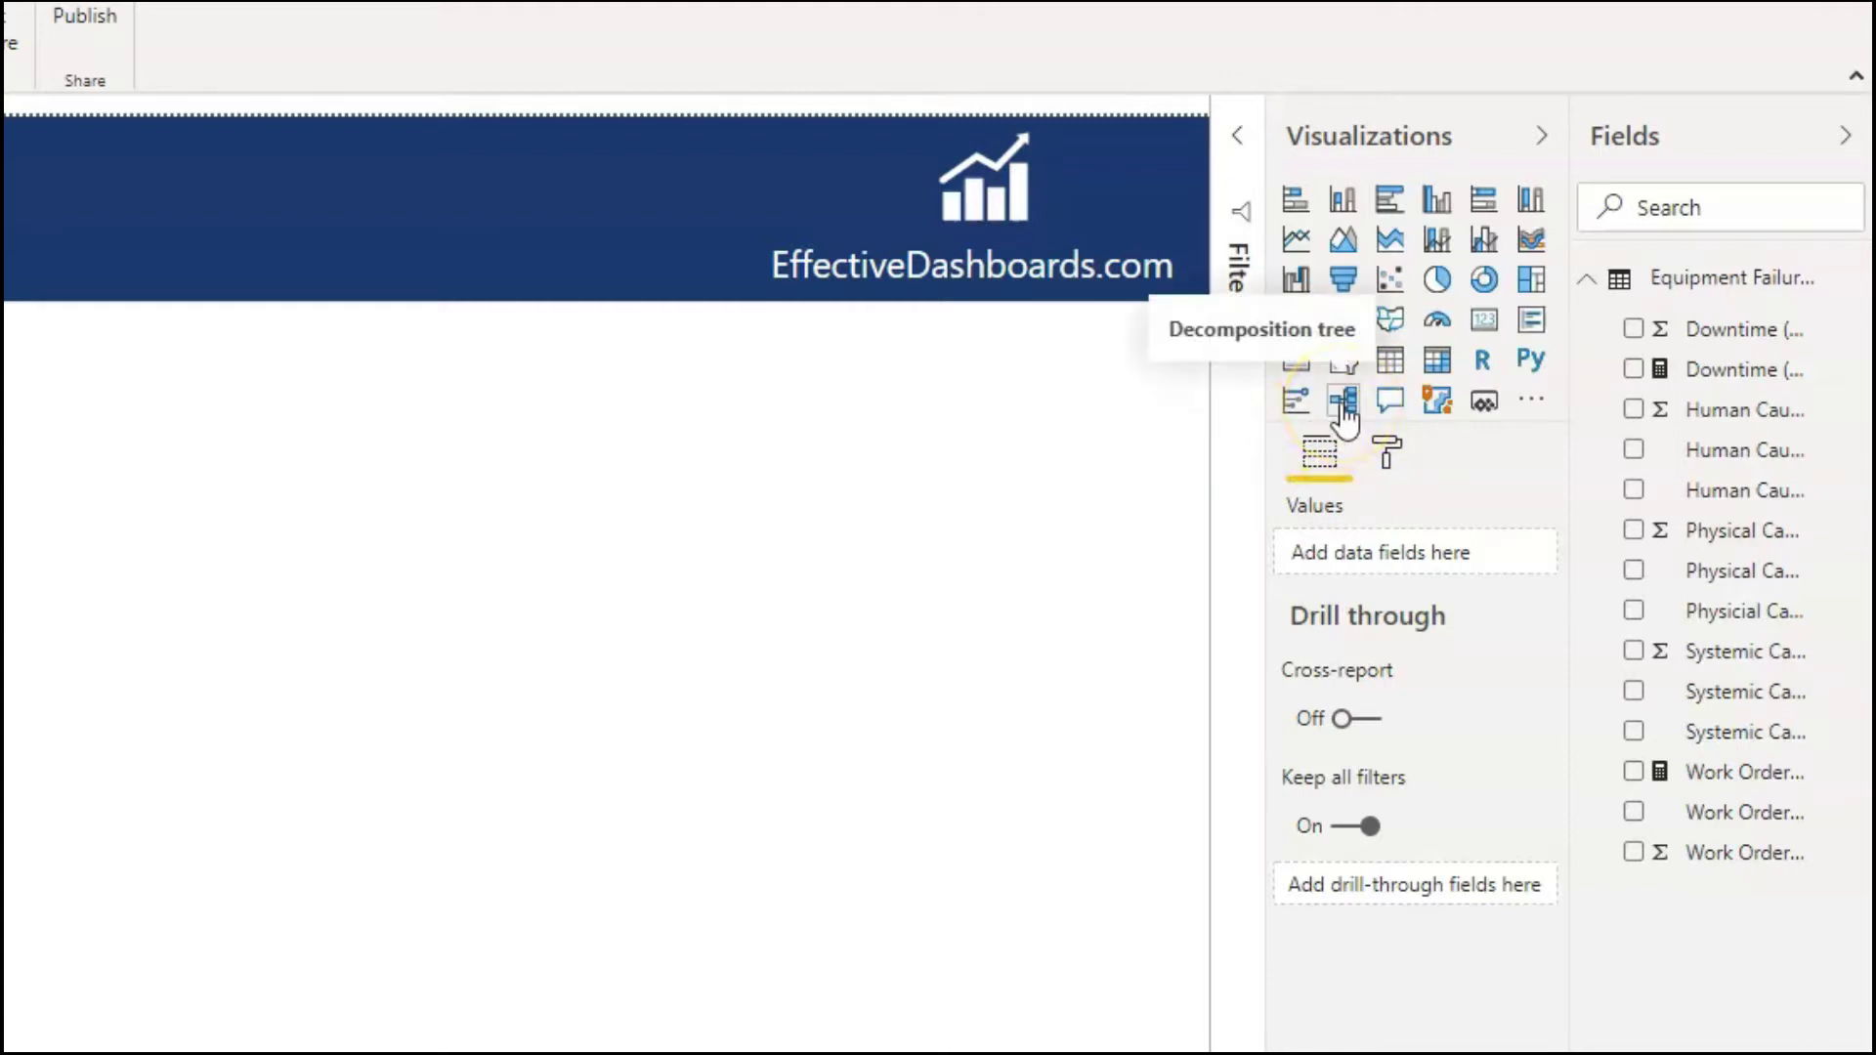
Add a decomposition tree visual and enlarge it to fill most of the blank area below the report header.
{"action": "left_click", "coordinate": [1342, 403]}
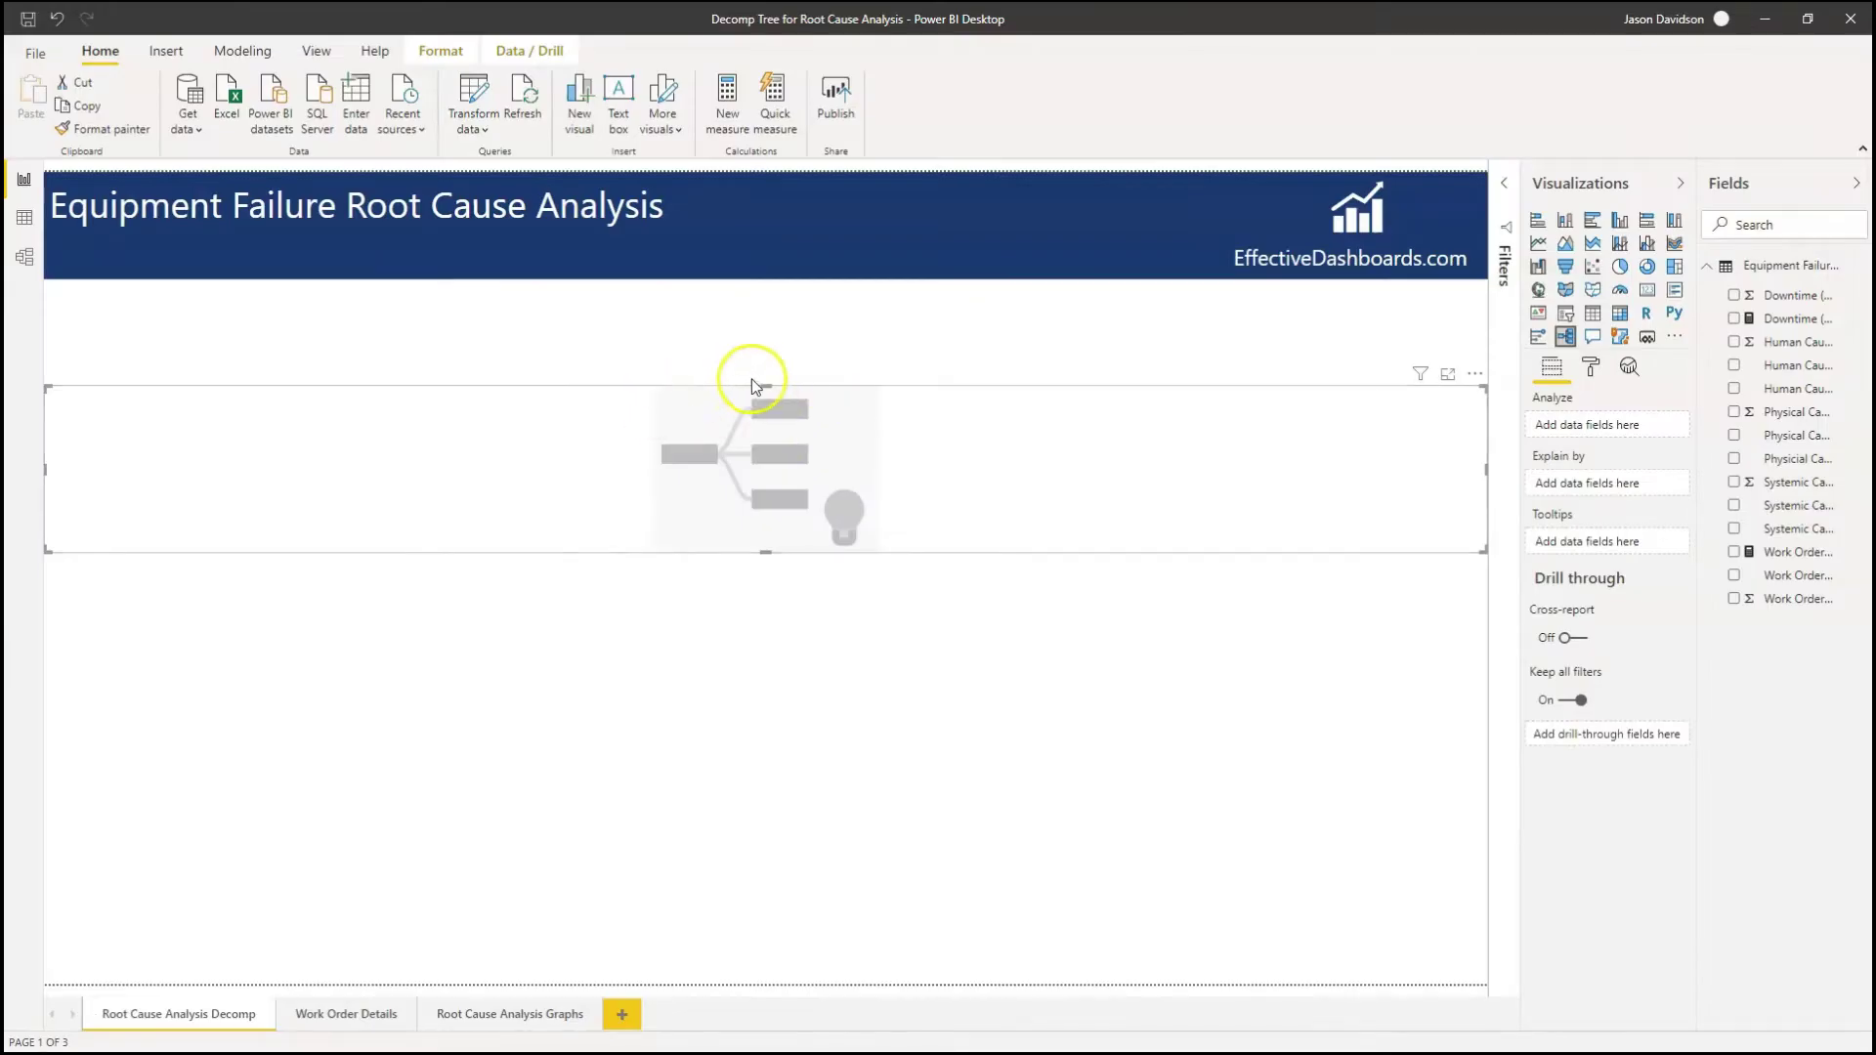
{"action": "left_click_drag", "start_coordinate": [764, 384], "coordinate": [766, 322]}
{"action": "left_click_drag", "start_coordinate": [763, 554], "coordinate": [766, 929]}
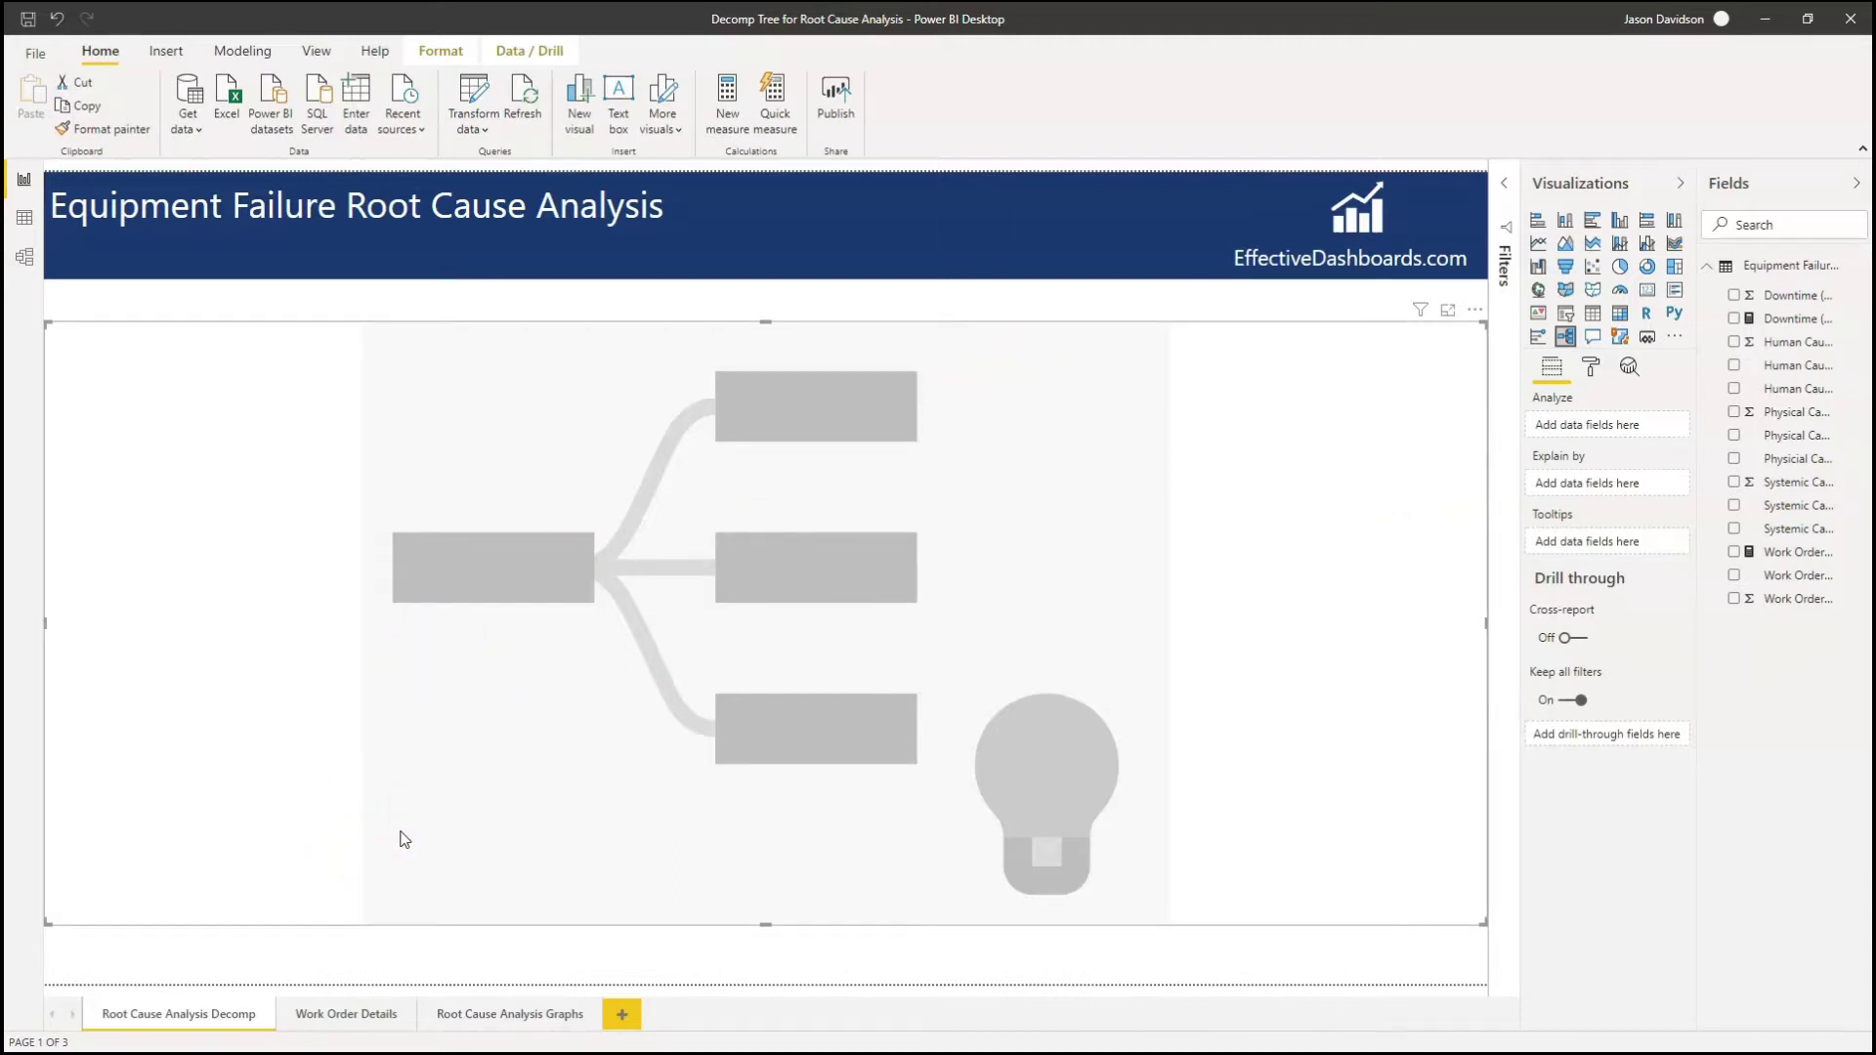
{"action": "key", "text": "alt+Tab"}
{"action": "left_click", "coordinate": [984, 431]}
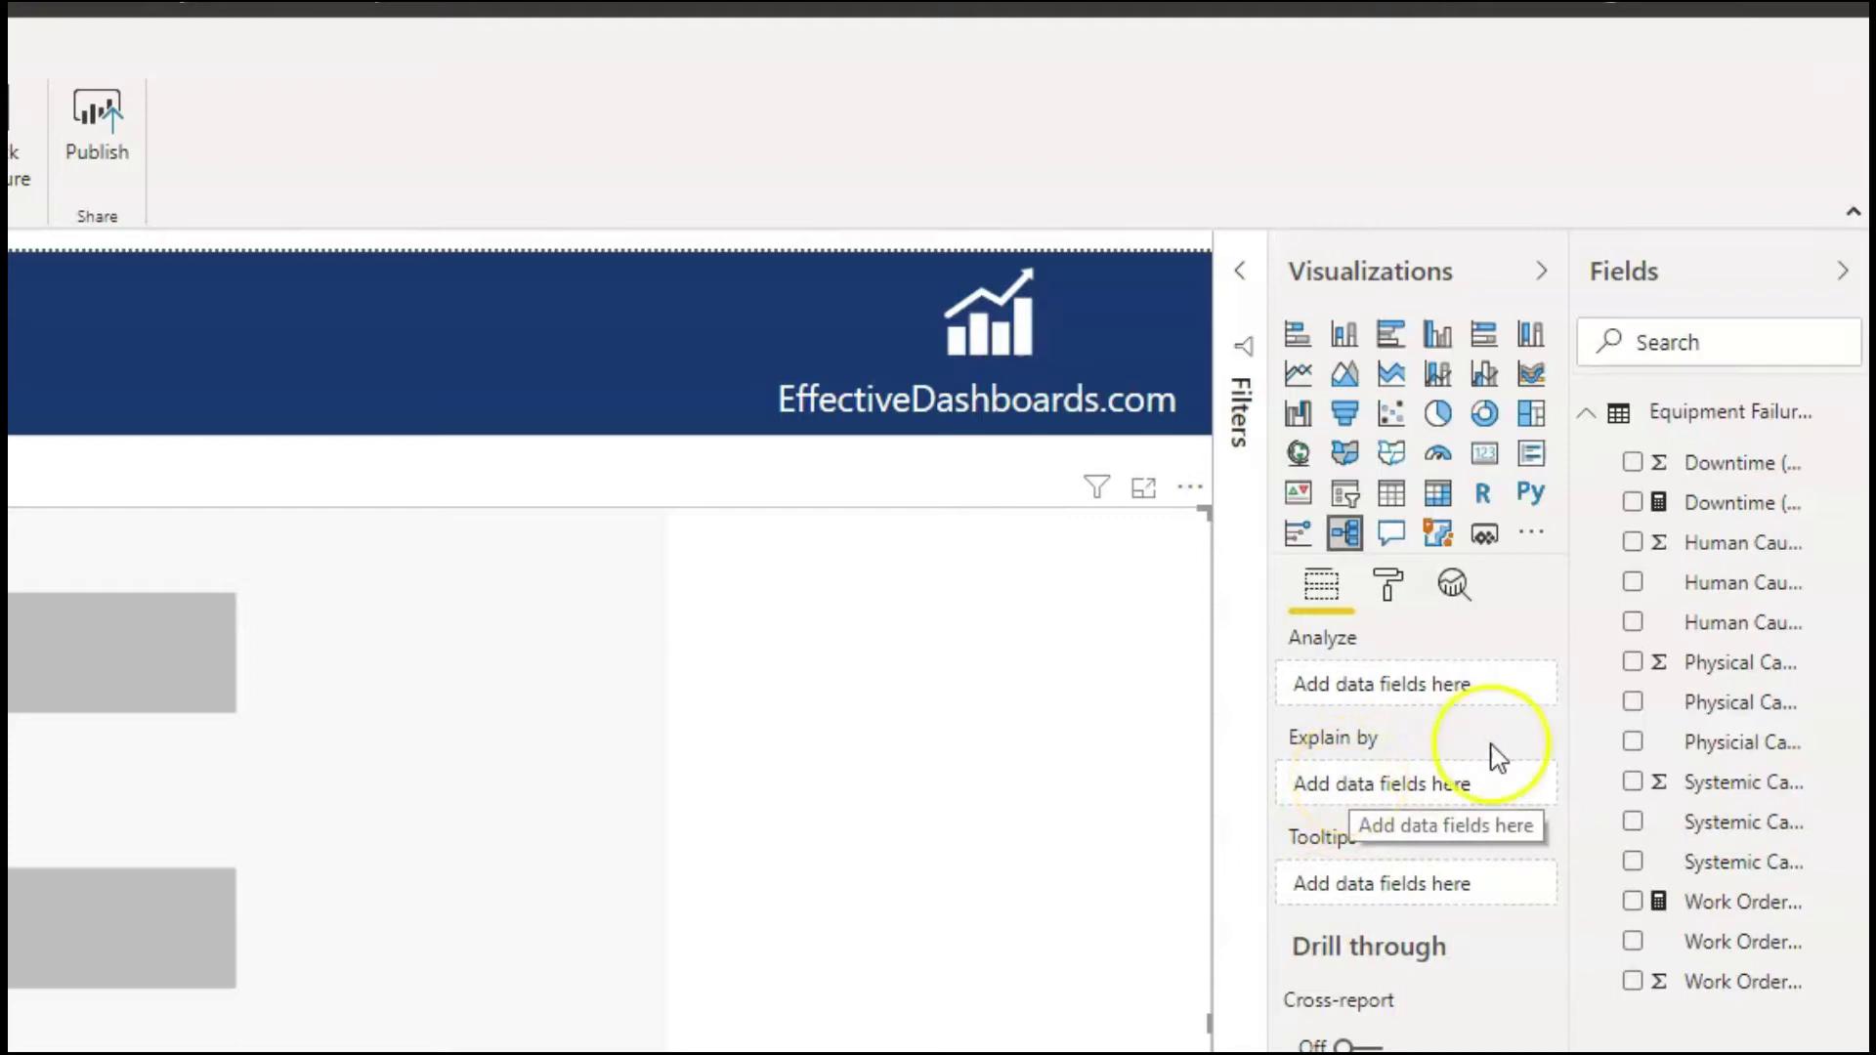
Widen the Fields pane to show full field names and set Work Order (count) as the tree's Analyze measure.
{"action": "left_click", "coordinate": [1566, 724]}
{"action": "left_click_drag", "start_coordinate": [1566, 724], "coordinate": [1440, 743]}
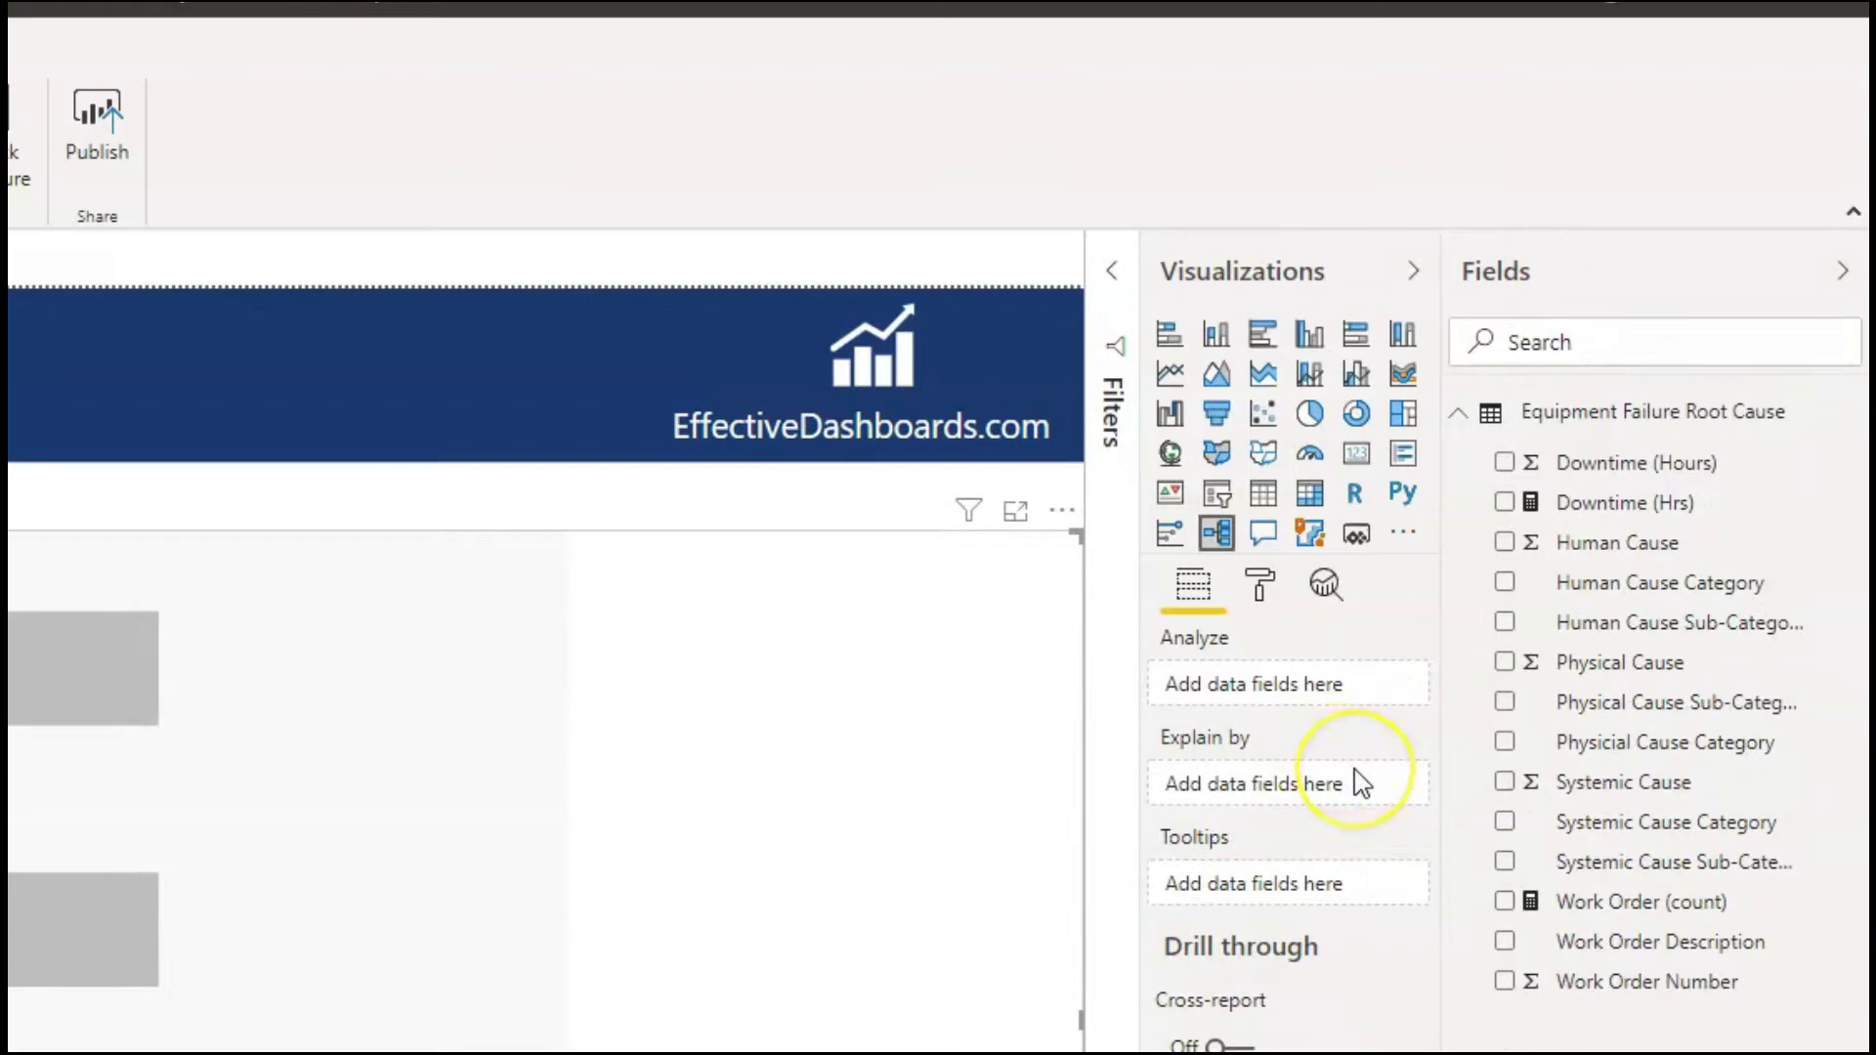
{"action": "left_click_drag", "start_coordinate": [1599, 901], "coordinate": [1309, 684]}
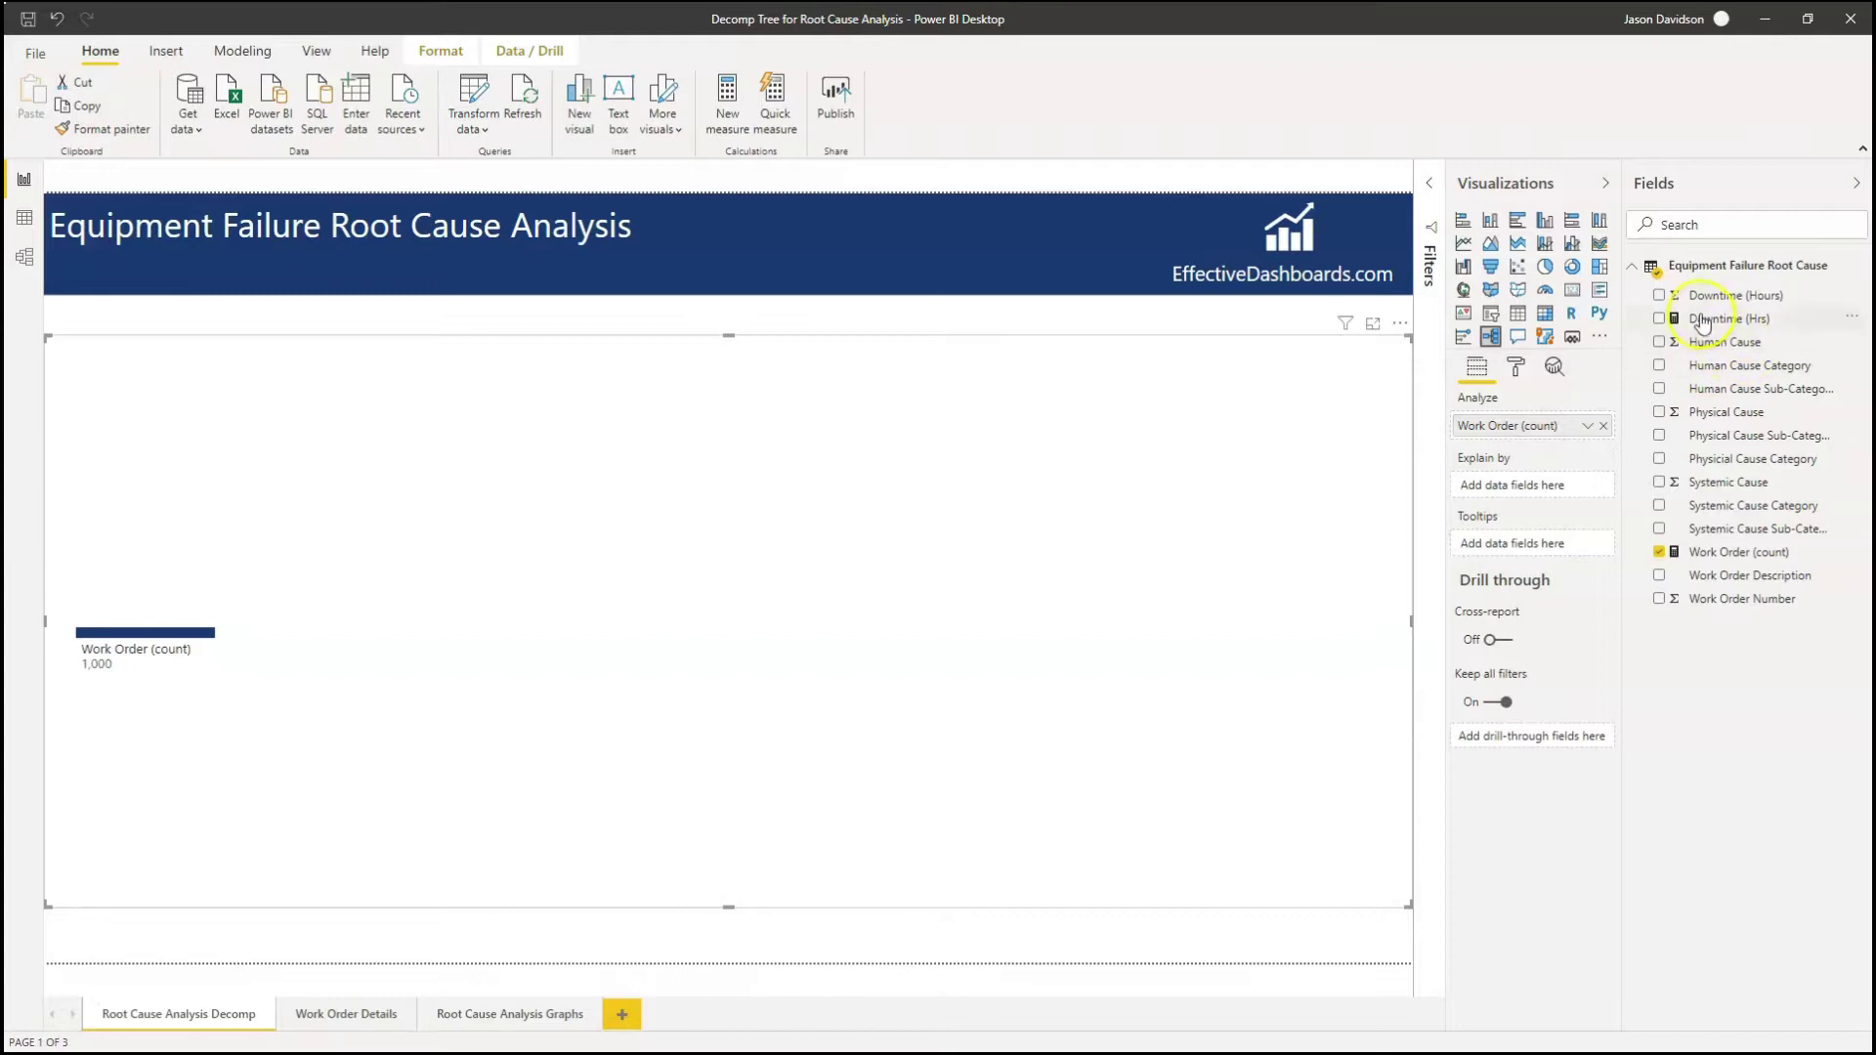
Try Downtime (Hrs) as the tree's Analyze measure and restore Work Order (count).
{"action": "left_click_drag", "start_coordinate": [1722, 328], "coordinate": [1541, 432]}
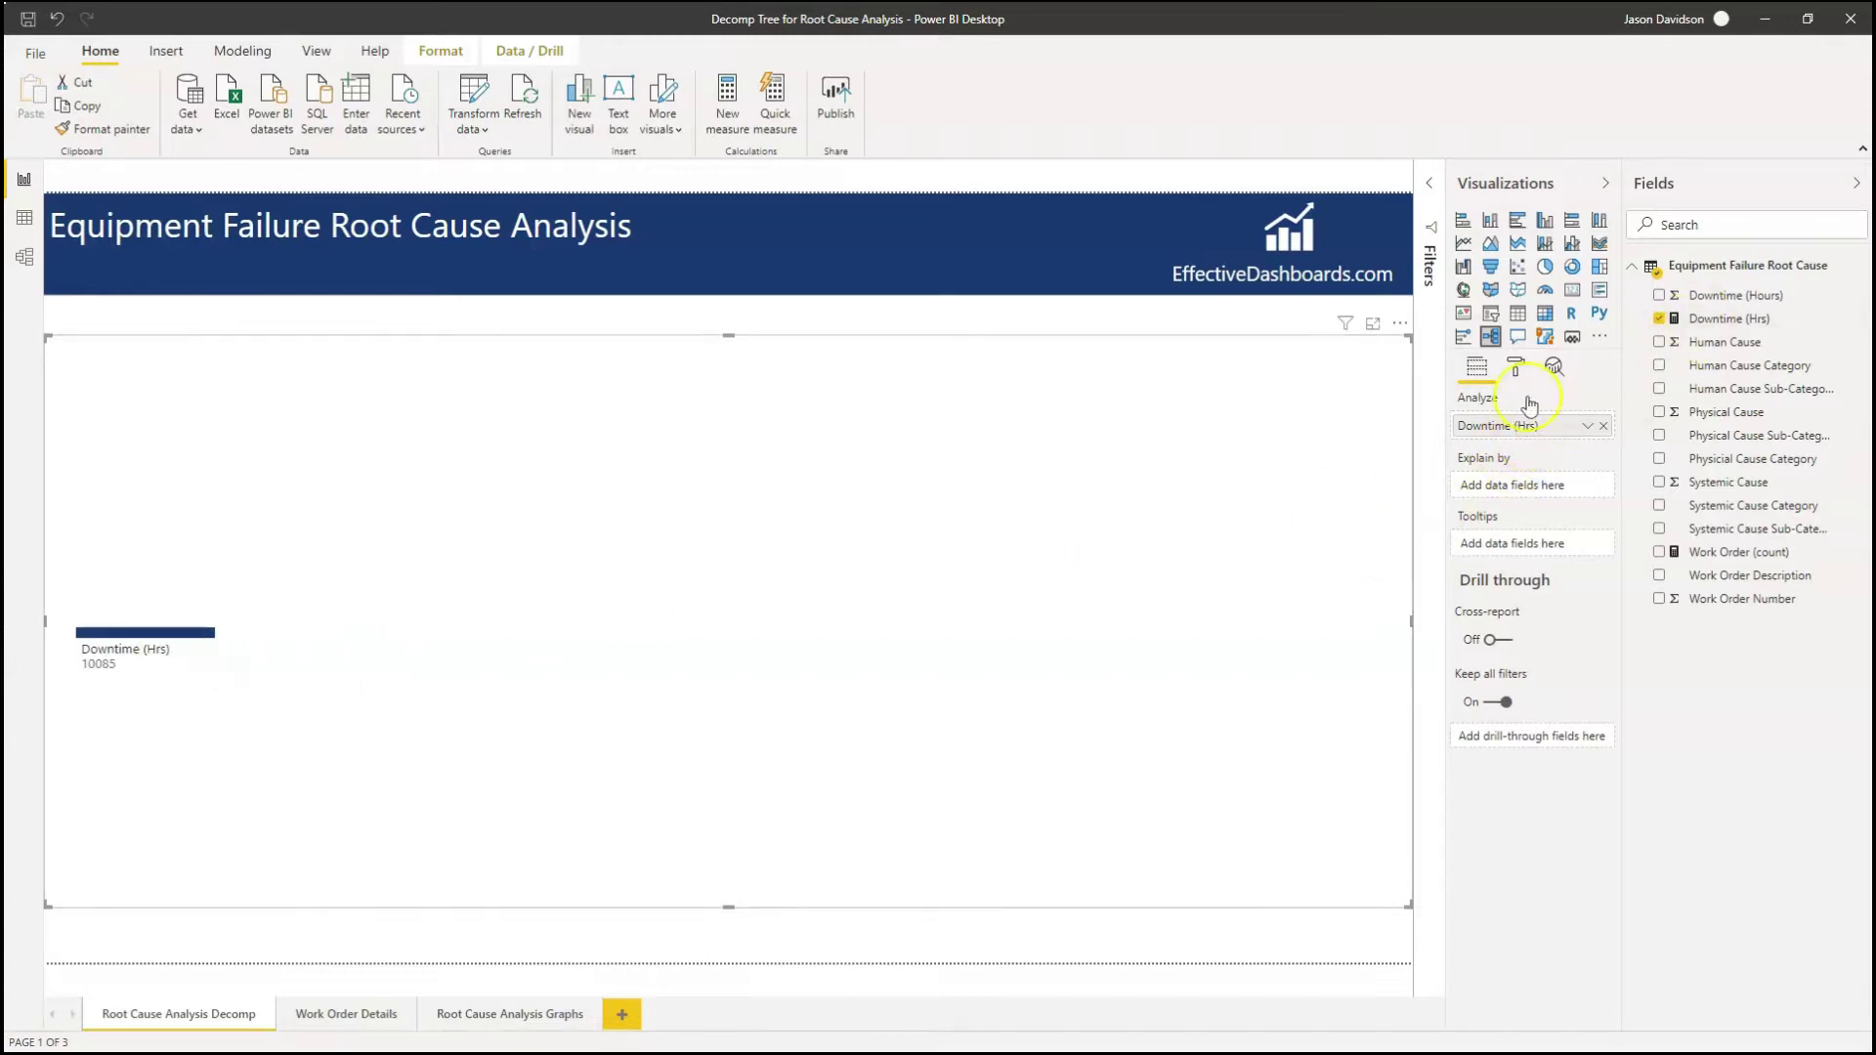
{"action": "left_click_drag", "start_coordinate": [1739, 554], "coordinate": [1542, 431]}
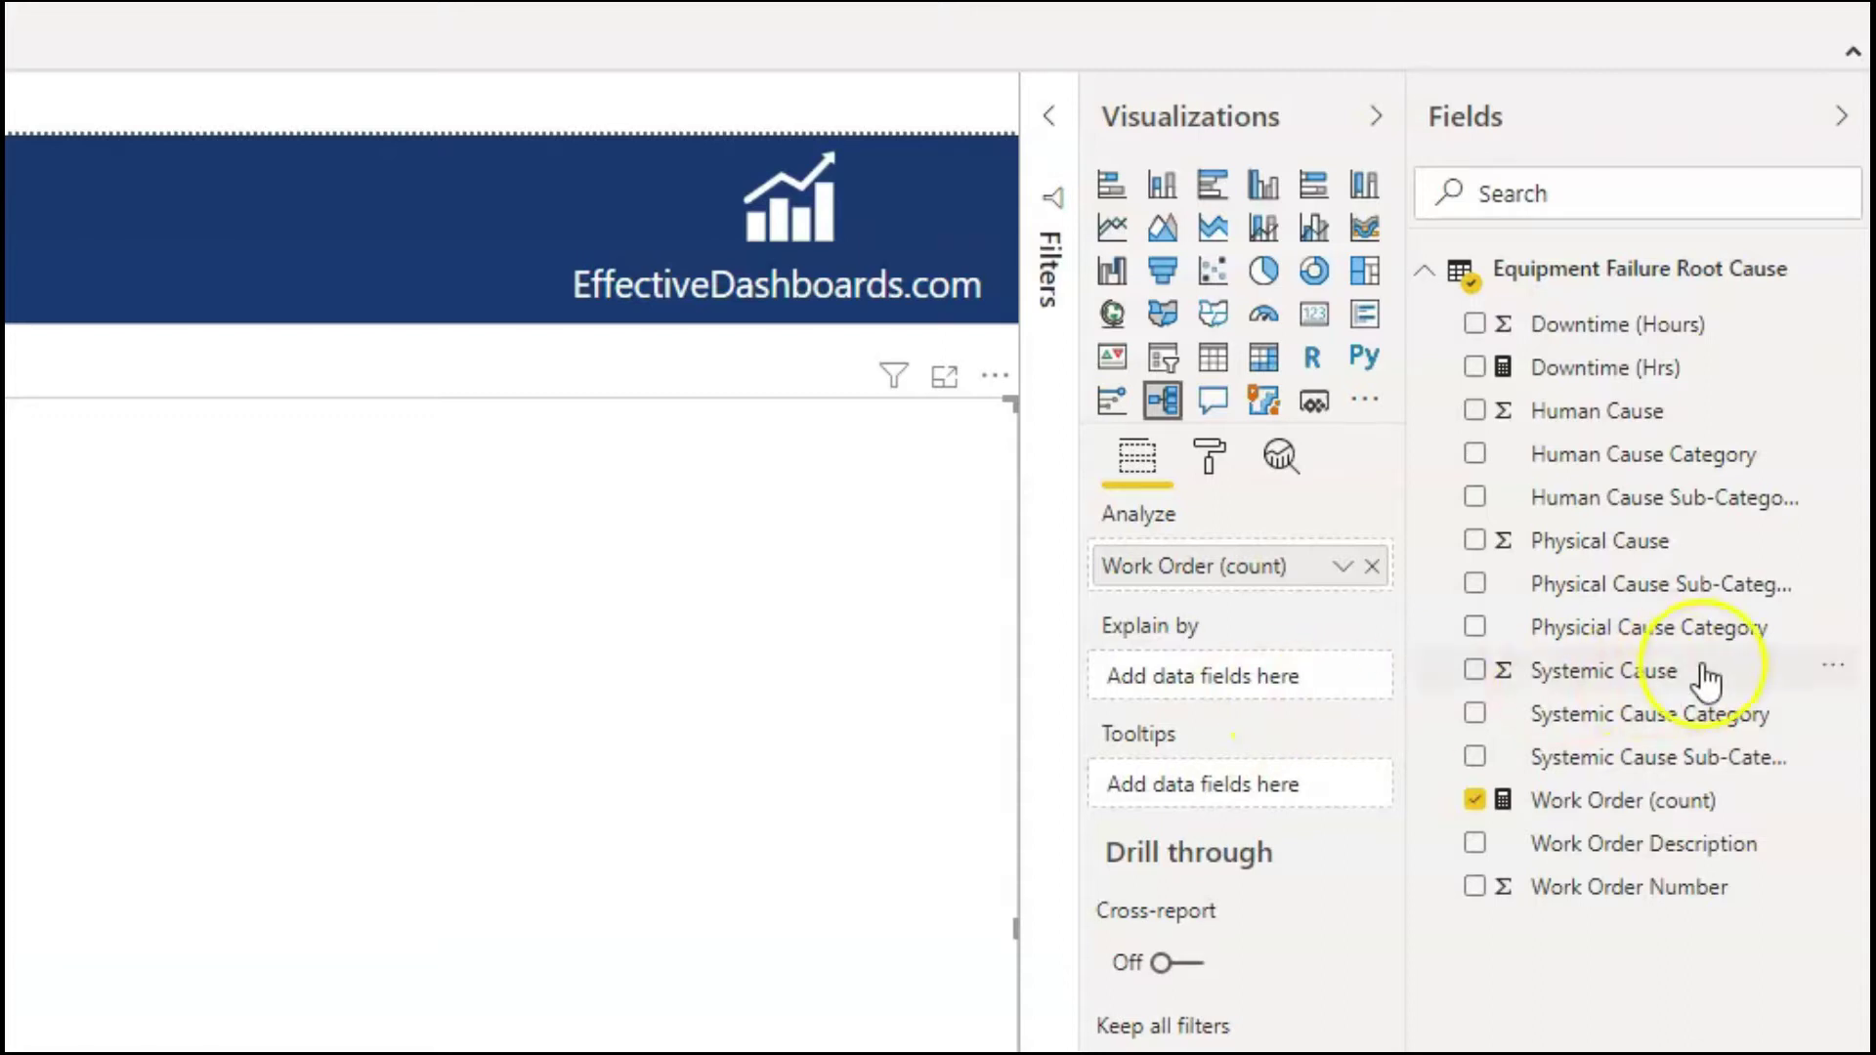
Add the category and sub-category fields for physical, human and systemic causes, in that order, to the tree's Explain by fields.
{"action": "left_click_drag", "start_coordinate": [1642, 637], "coordinate": [1268, 682]}
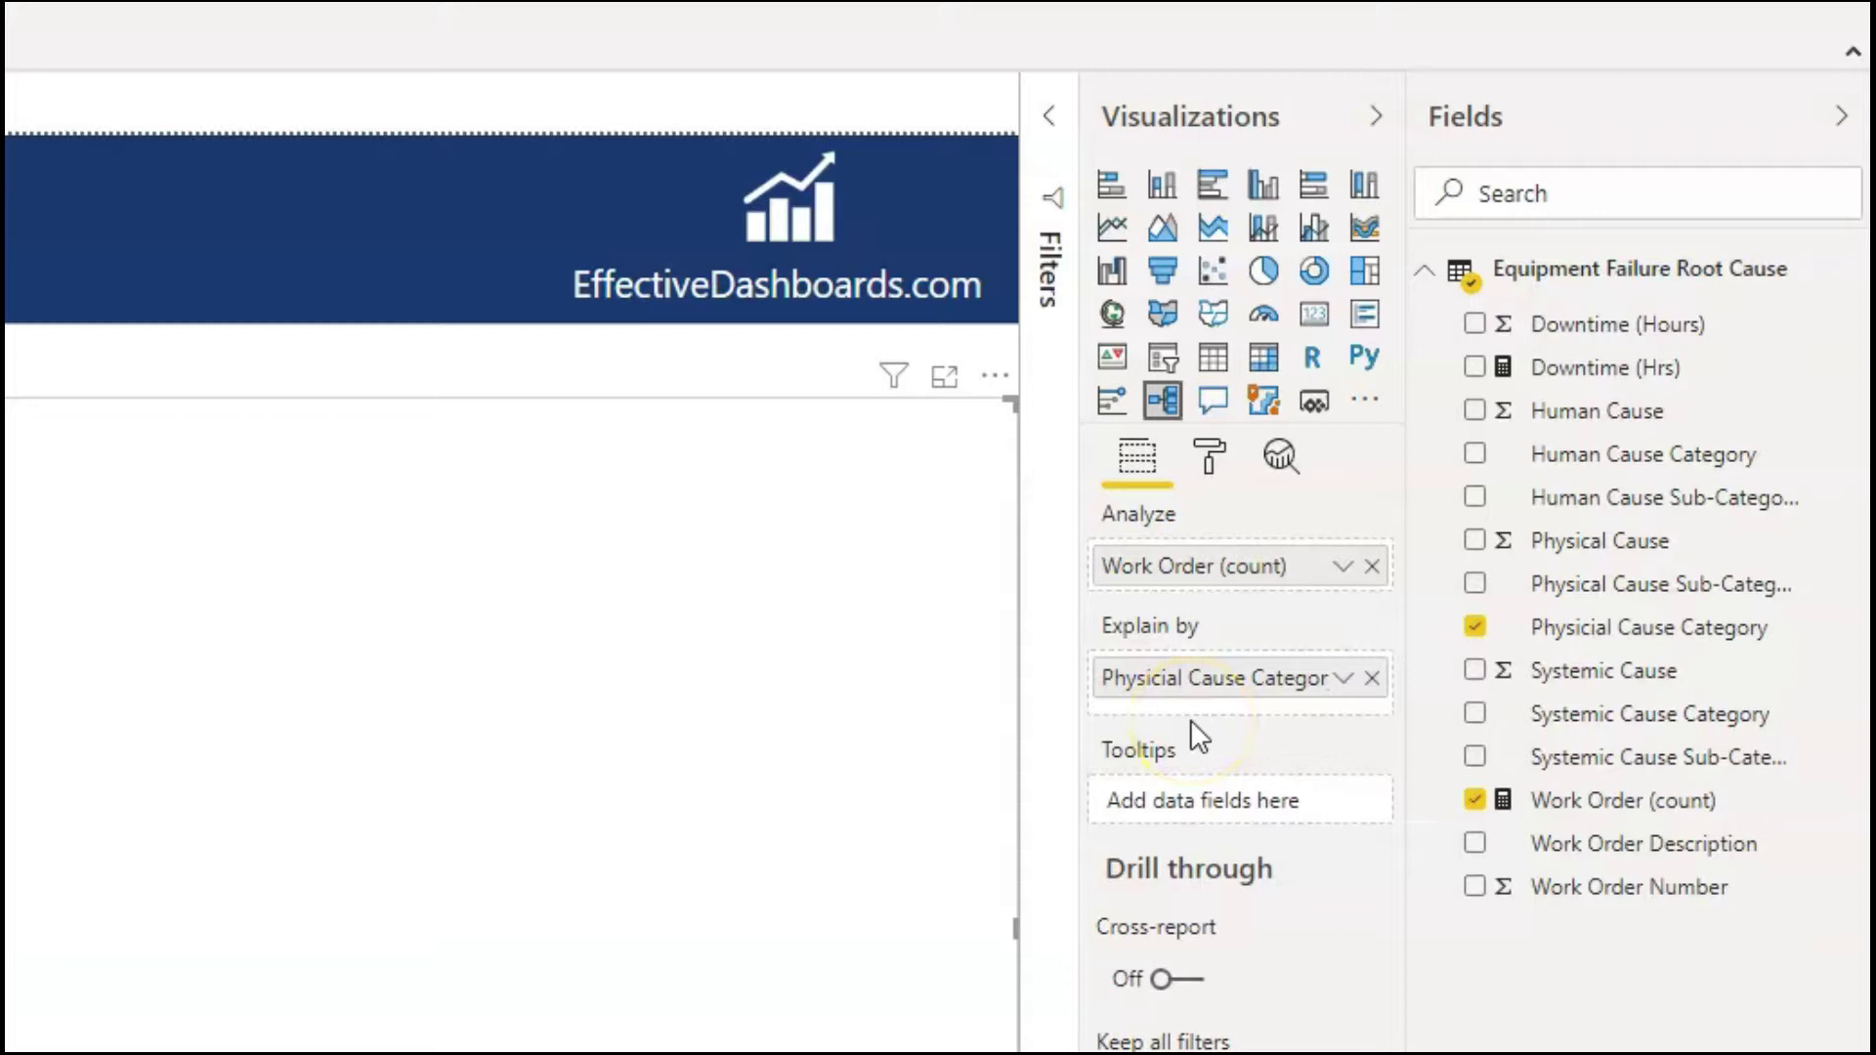
{"action": "left_click", "coordinate": [1227, 695]}
{"action": "left_click", "coordinate": [1598, 584]}
{"action": "left_click_drag", "start_coordinate": [1600, 591], "coordinate": [1282, 711]}
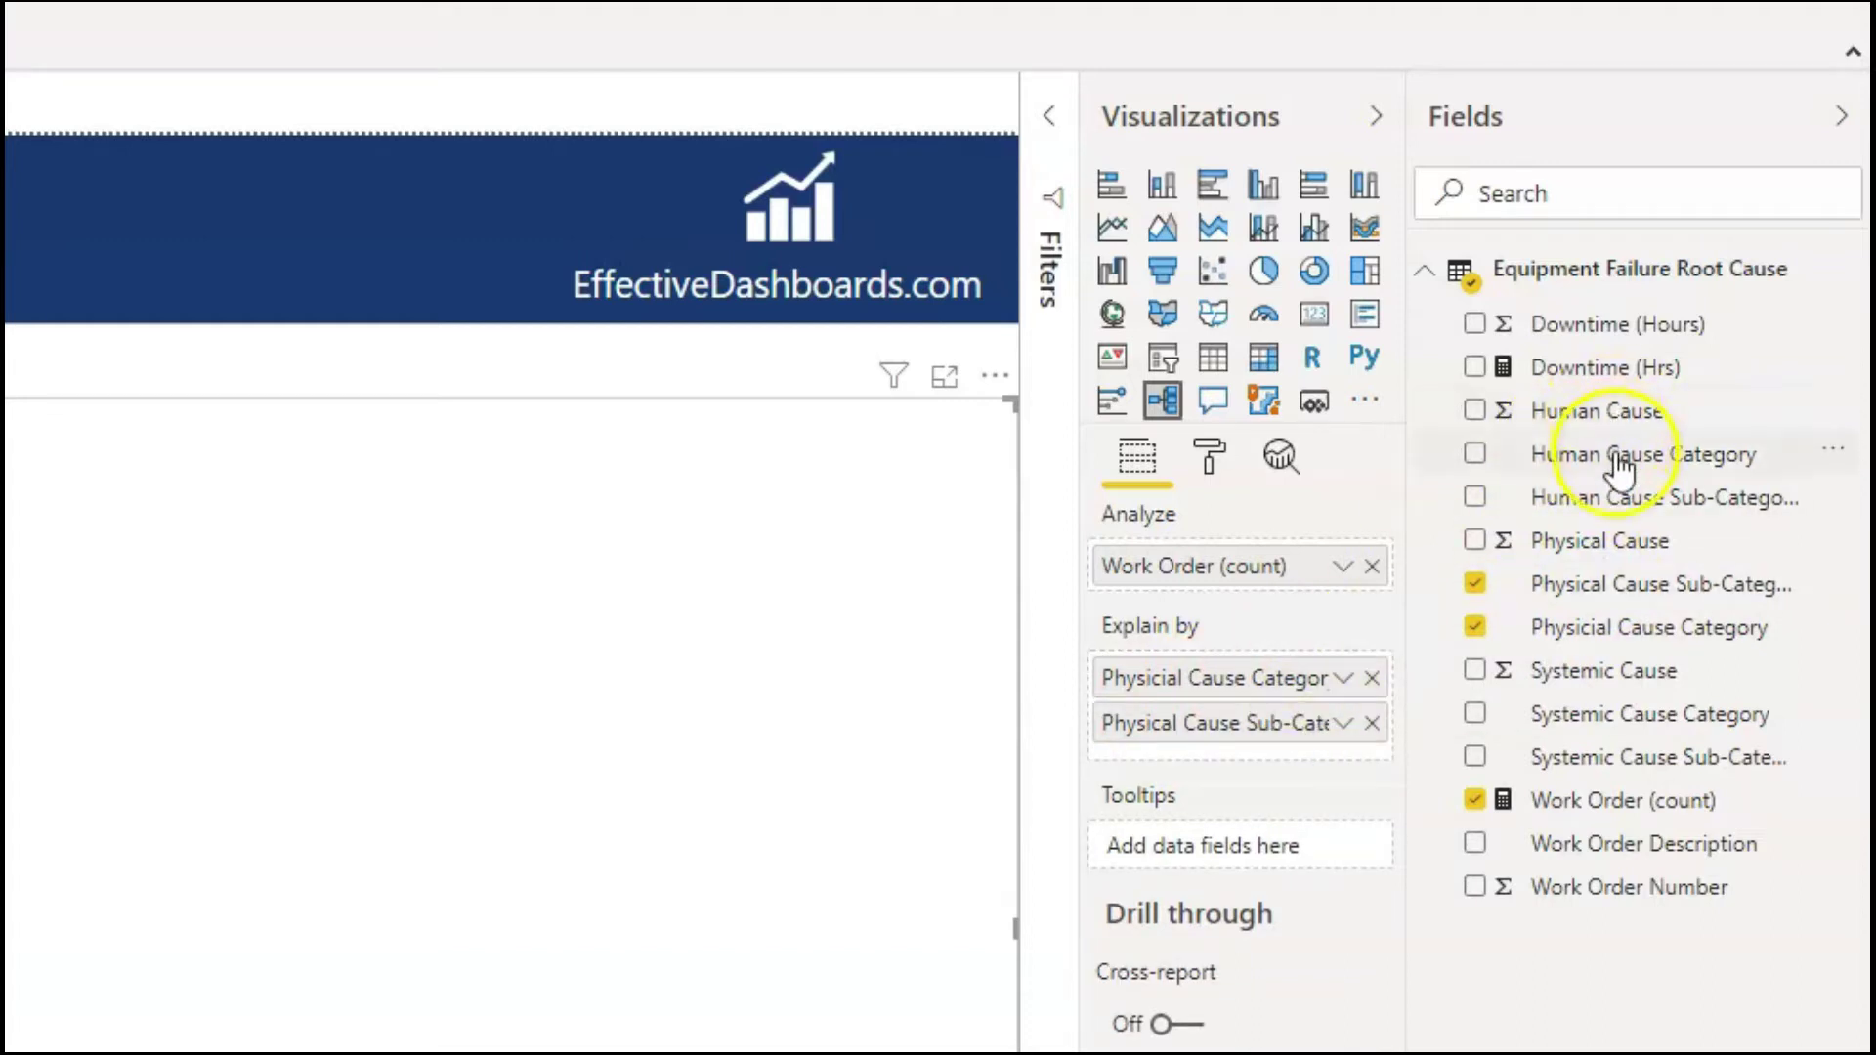
{"action": "left_click_drag", "start_coordinate": [1621, 469], "coordinate": [1249, 747]}
{"action": "left_click_drag", "start_coordinate": [1624, 493], "coordinate": [1304, 788]}
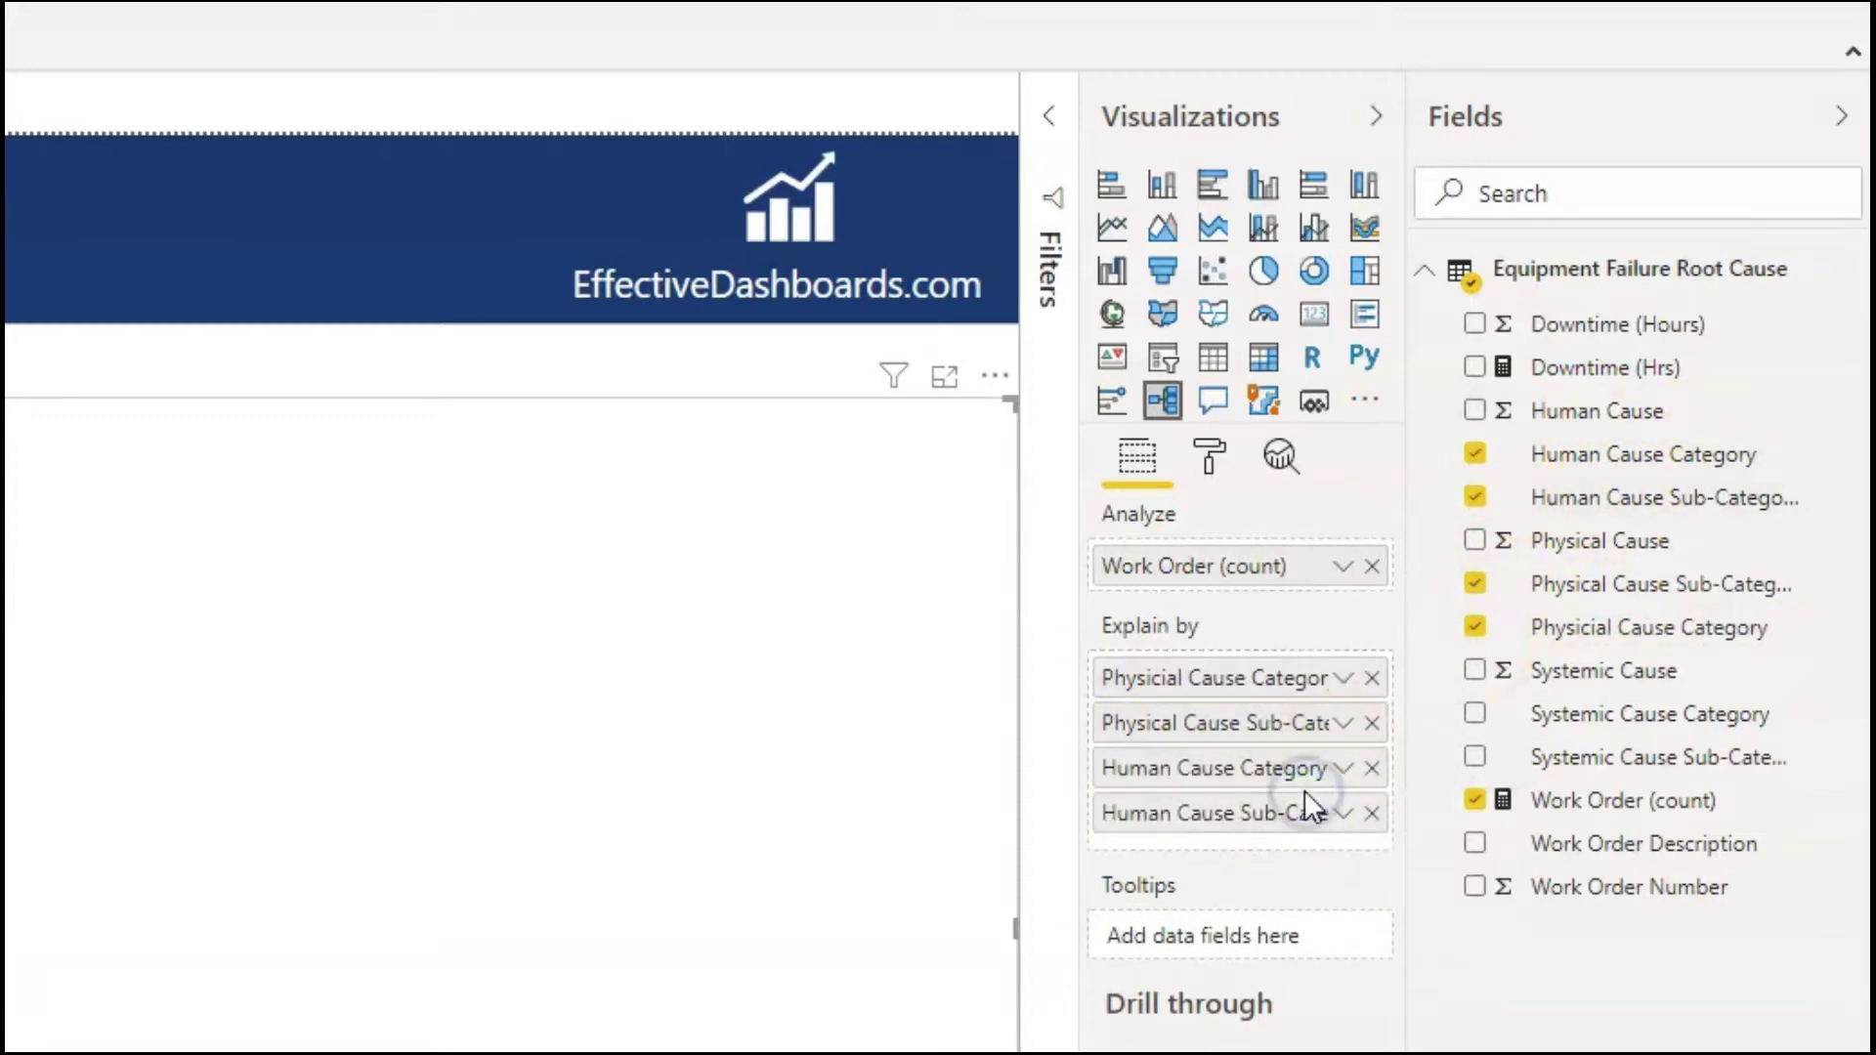
{"action": "left_click_drag", "start_coordinate": [1648, 722], "coordinate": [1334, 837]}
{"action": "left_click_drag", "start_coordinate": [1651, 757], "coordinate": [1319, 905]}
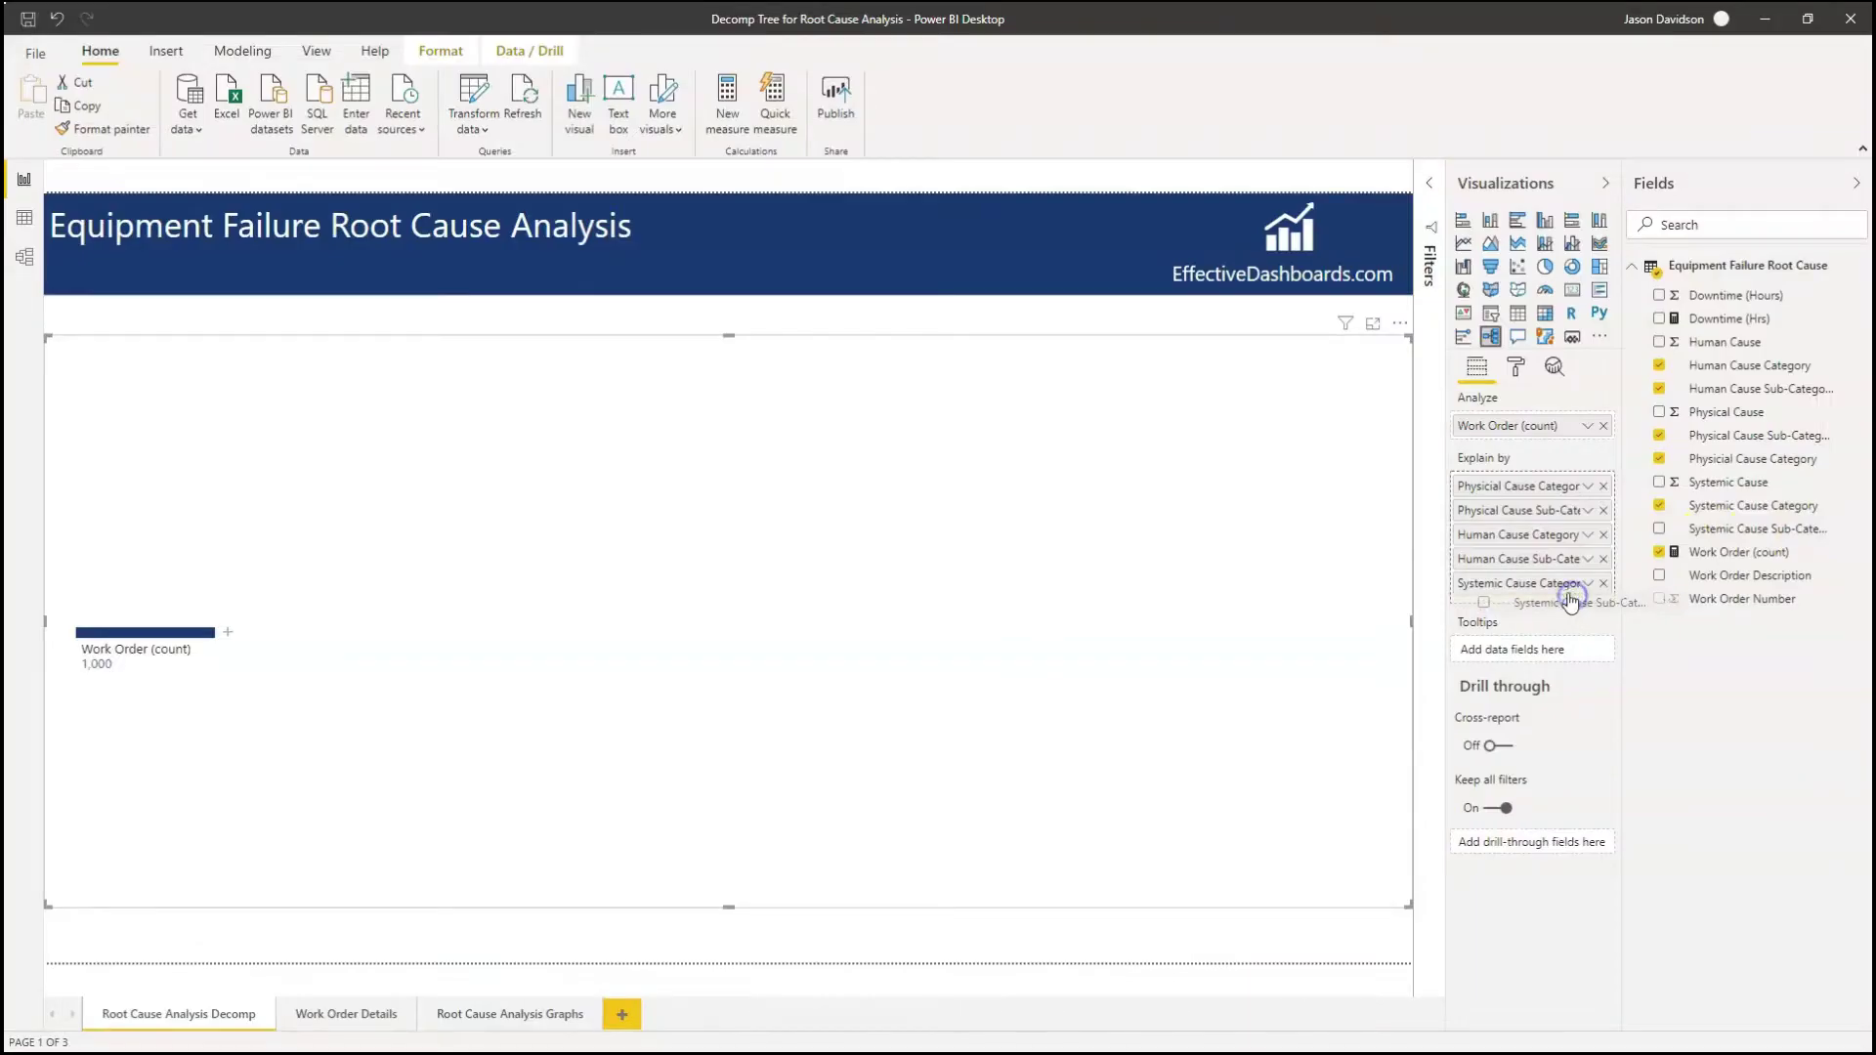
{"action": "left_click_drag", "start_coordinate": [1570, 600], "coordinate": [1568, 601]}
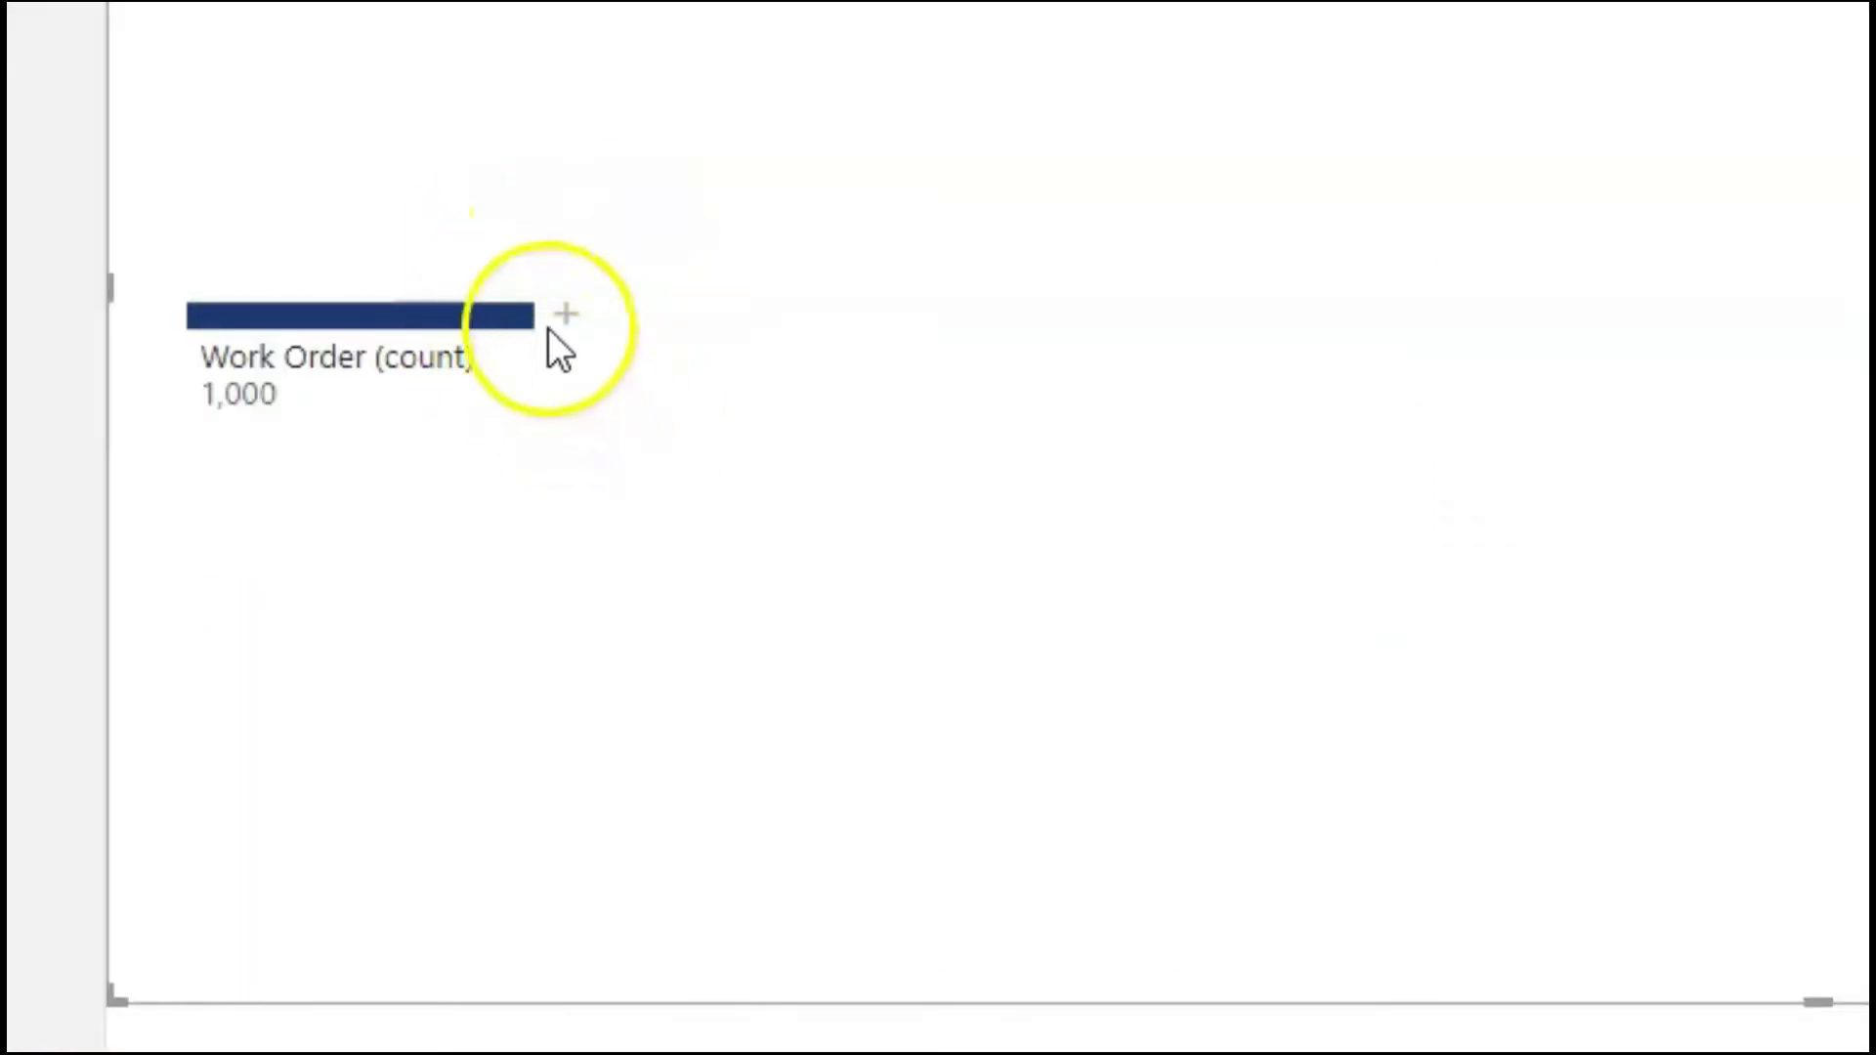
Break the Work Order (count) node down by Physicial Cause Category and look through the full list of categories.
{"action": "left_click", "coordinate": [566, 322]}
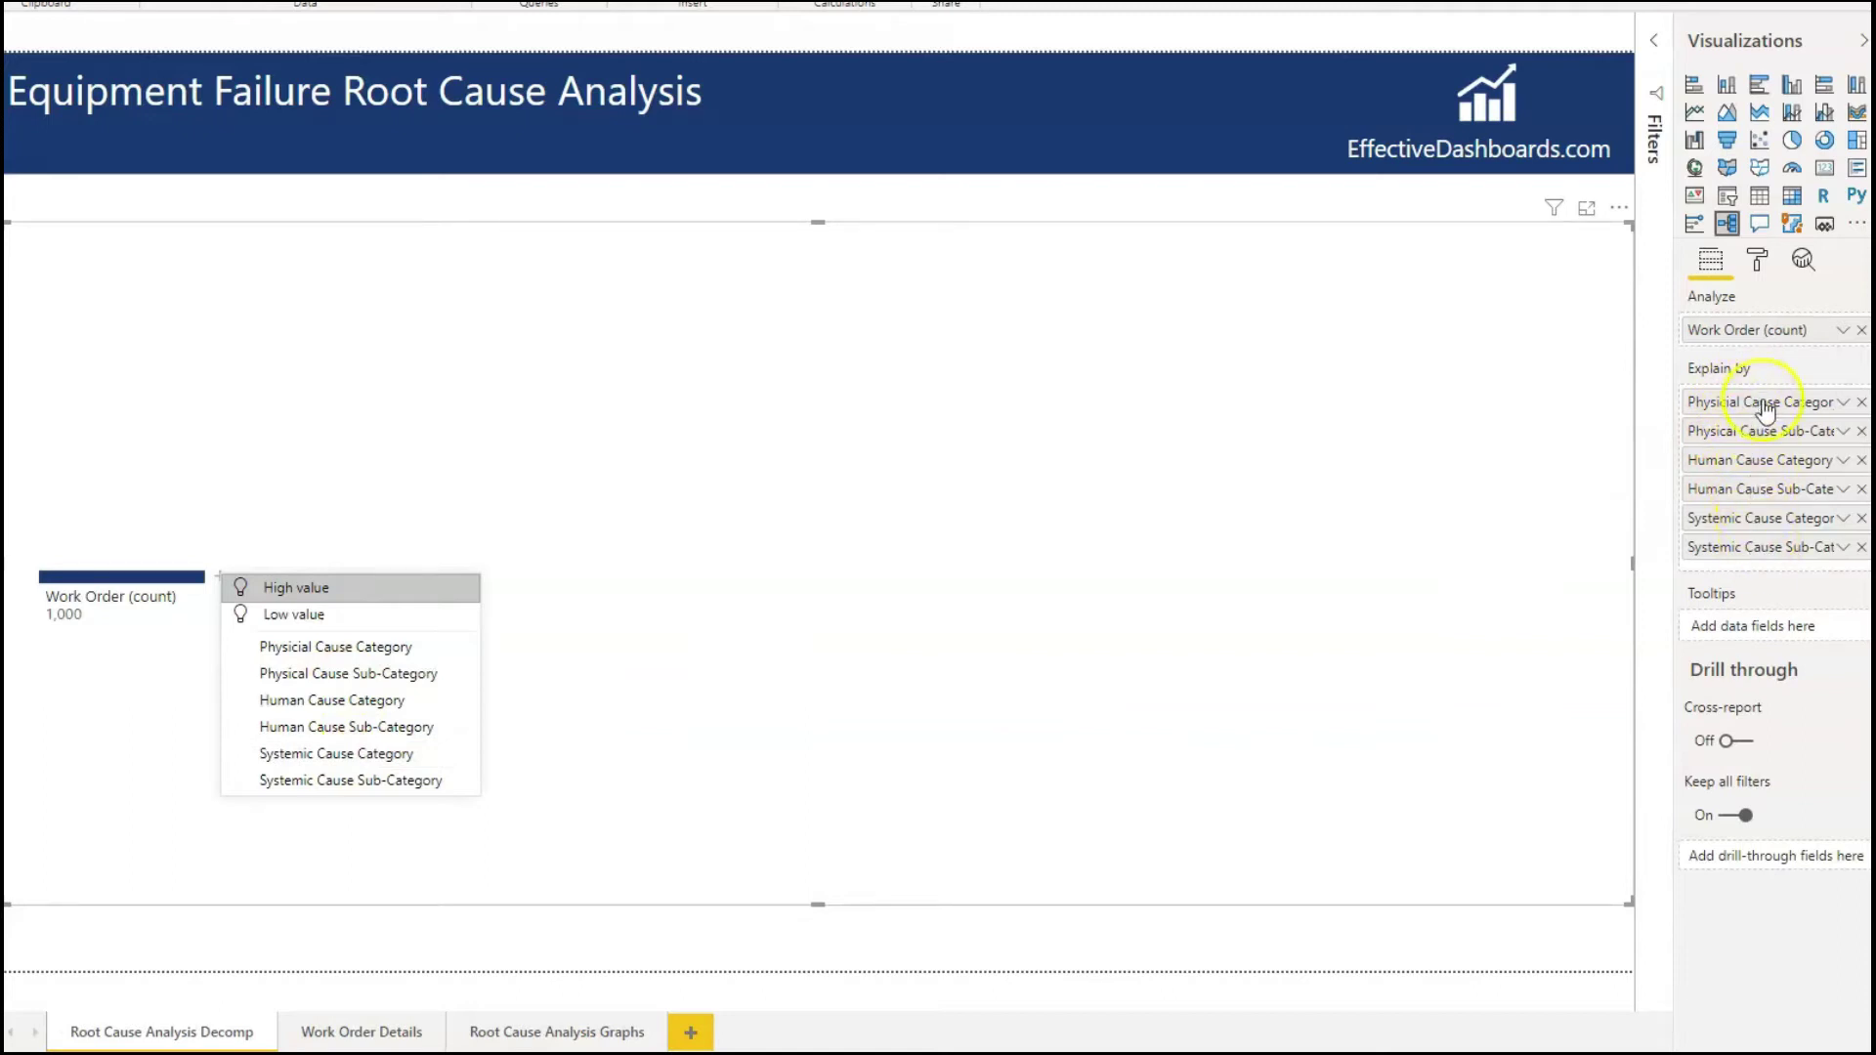
{"action": "left_click", "coordinate": [370, 652]}
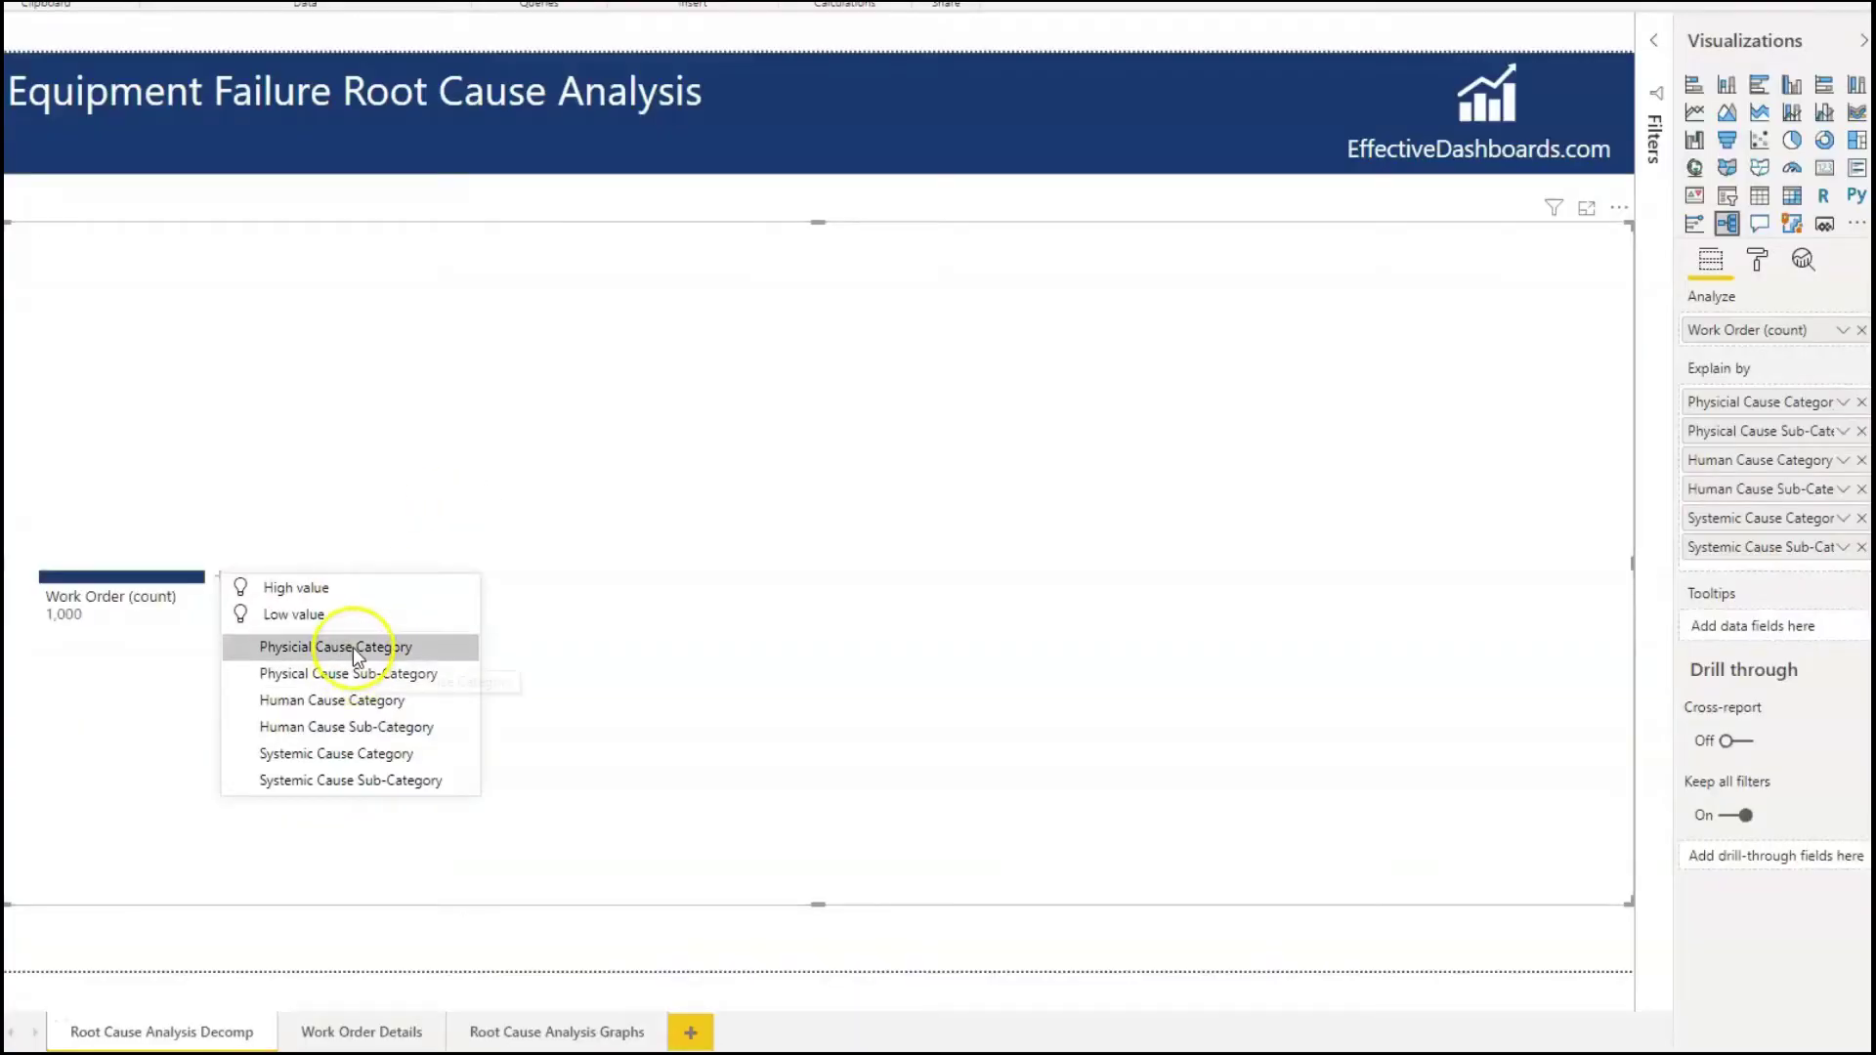
{"action": "left_click", "coordinate": [354, 649]}
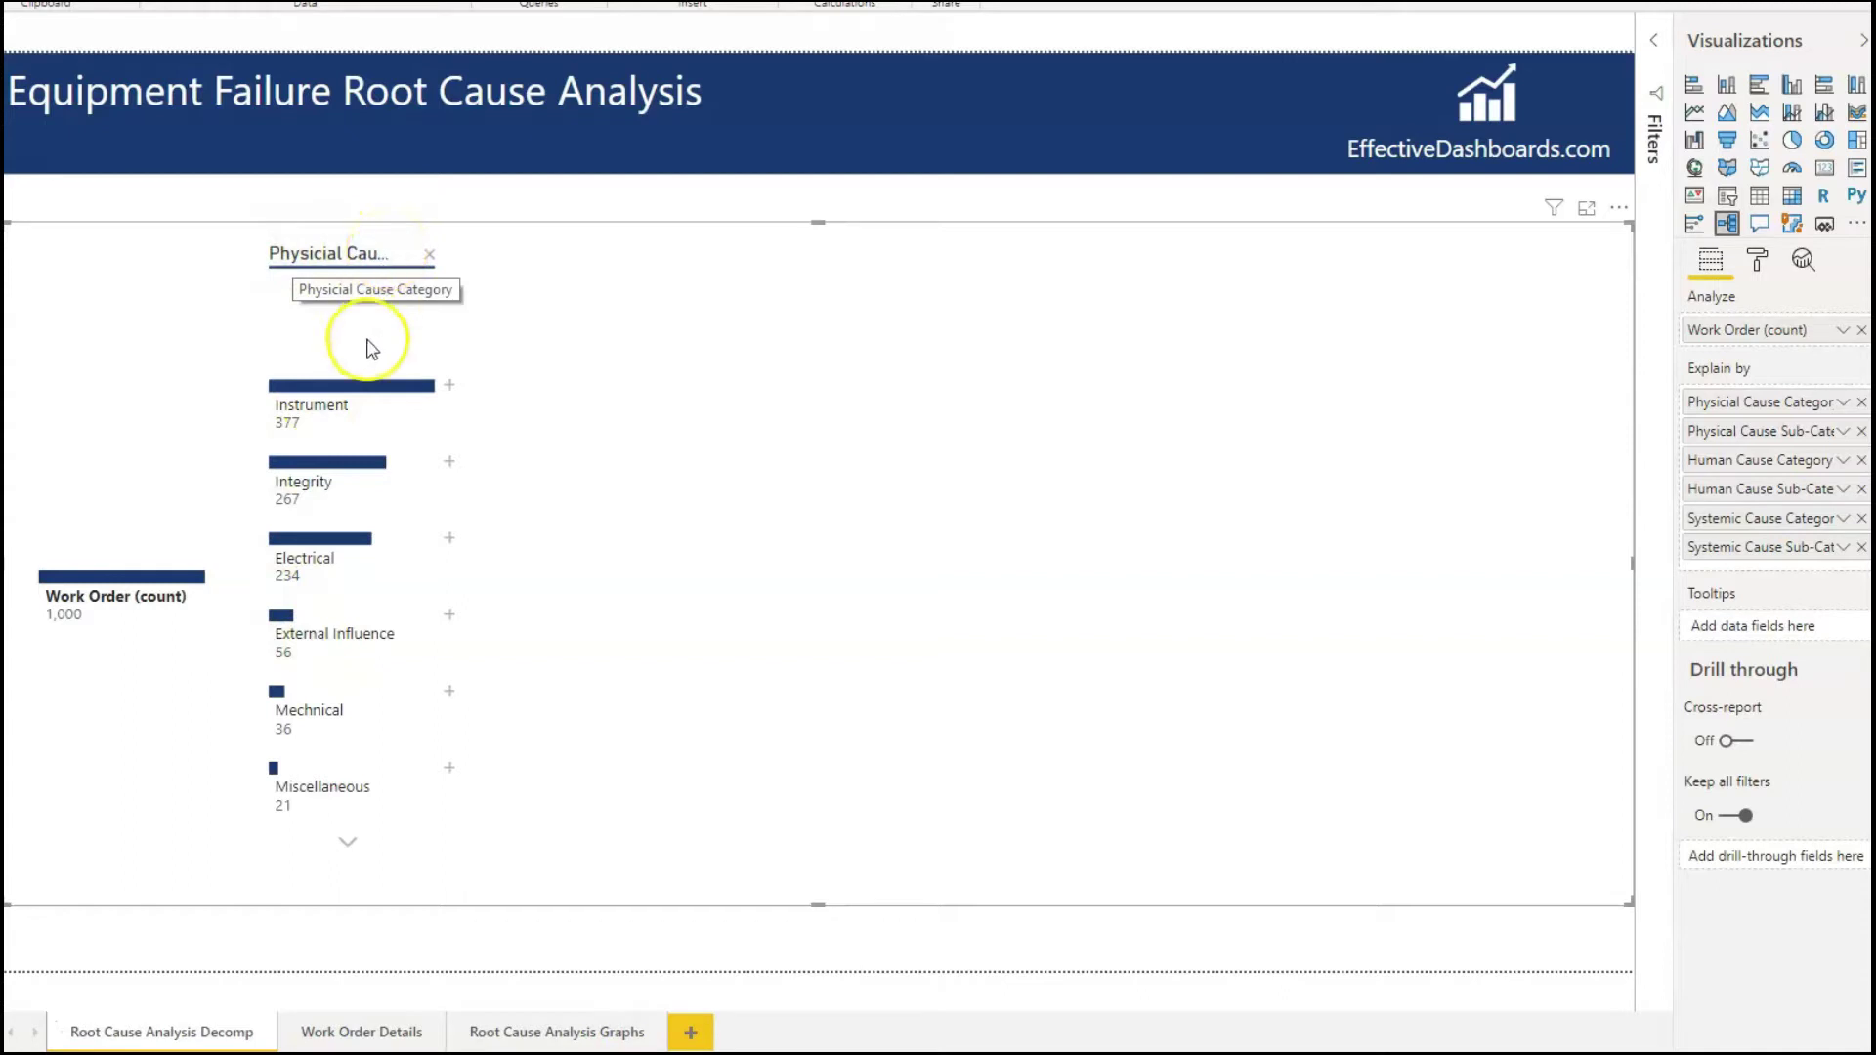
{"action": "left_click", "coordinate": [70, 622]}
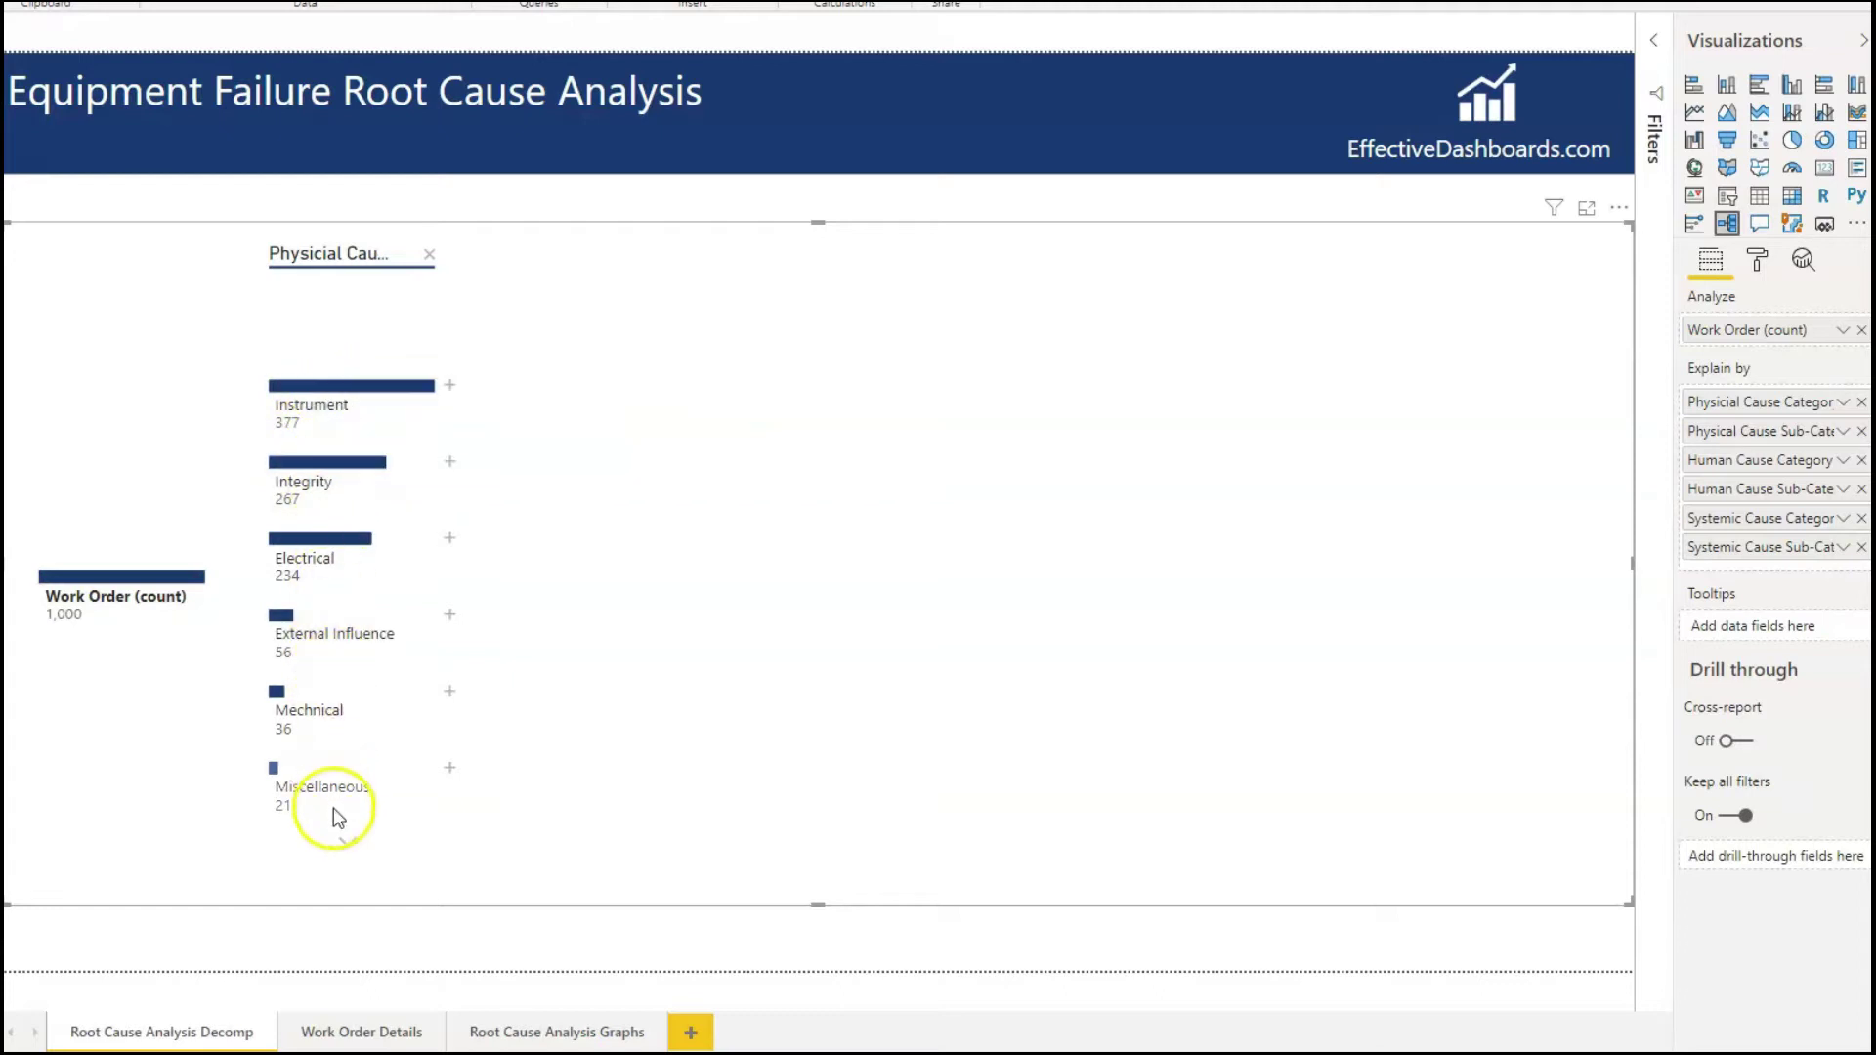
{"action": "mouse_move", "coordinate": [367, 393]}
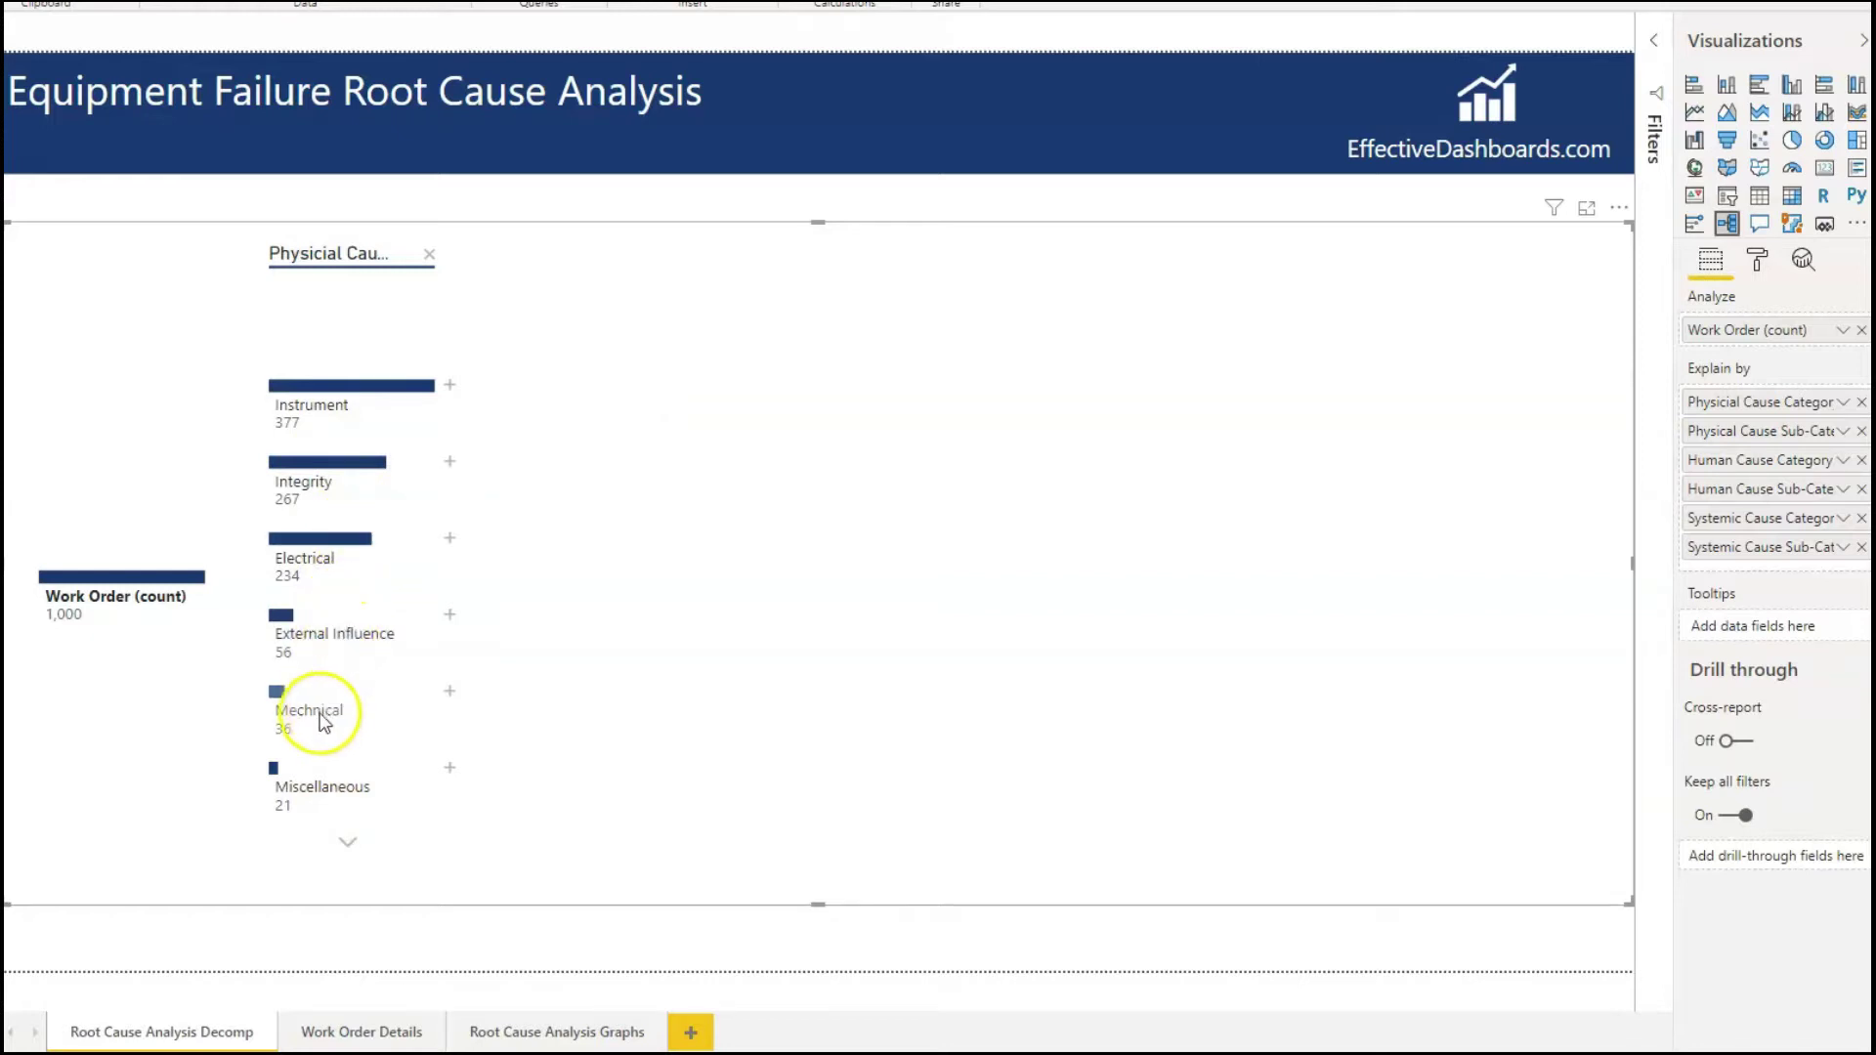
{"action": "left_click", "coordinate": [349, 844]}
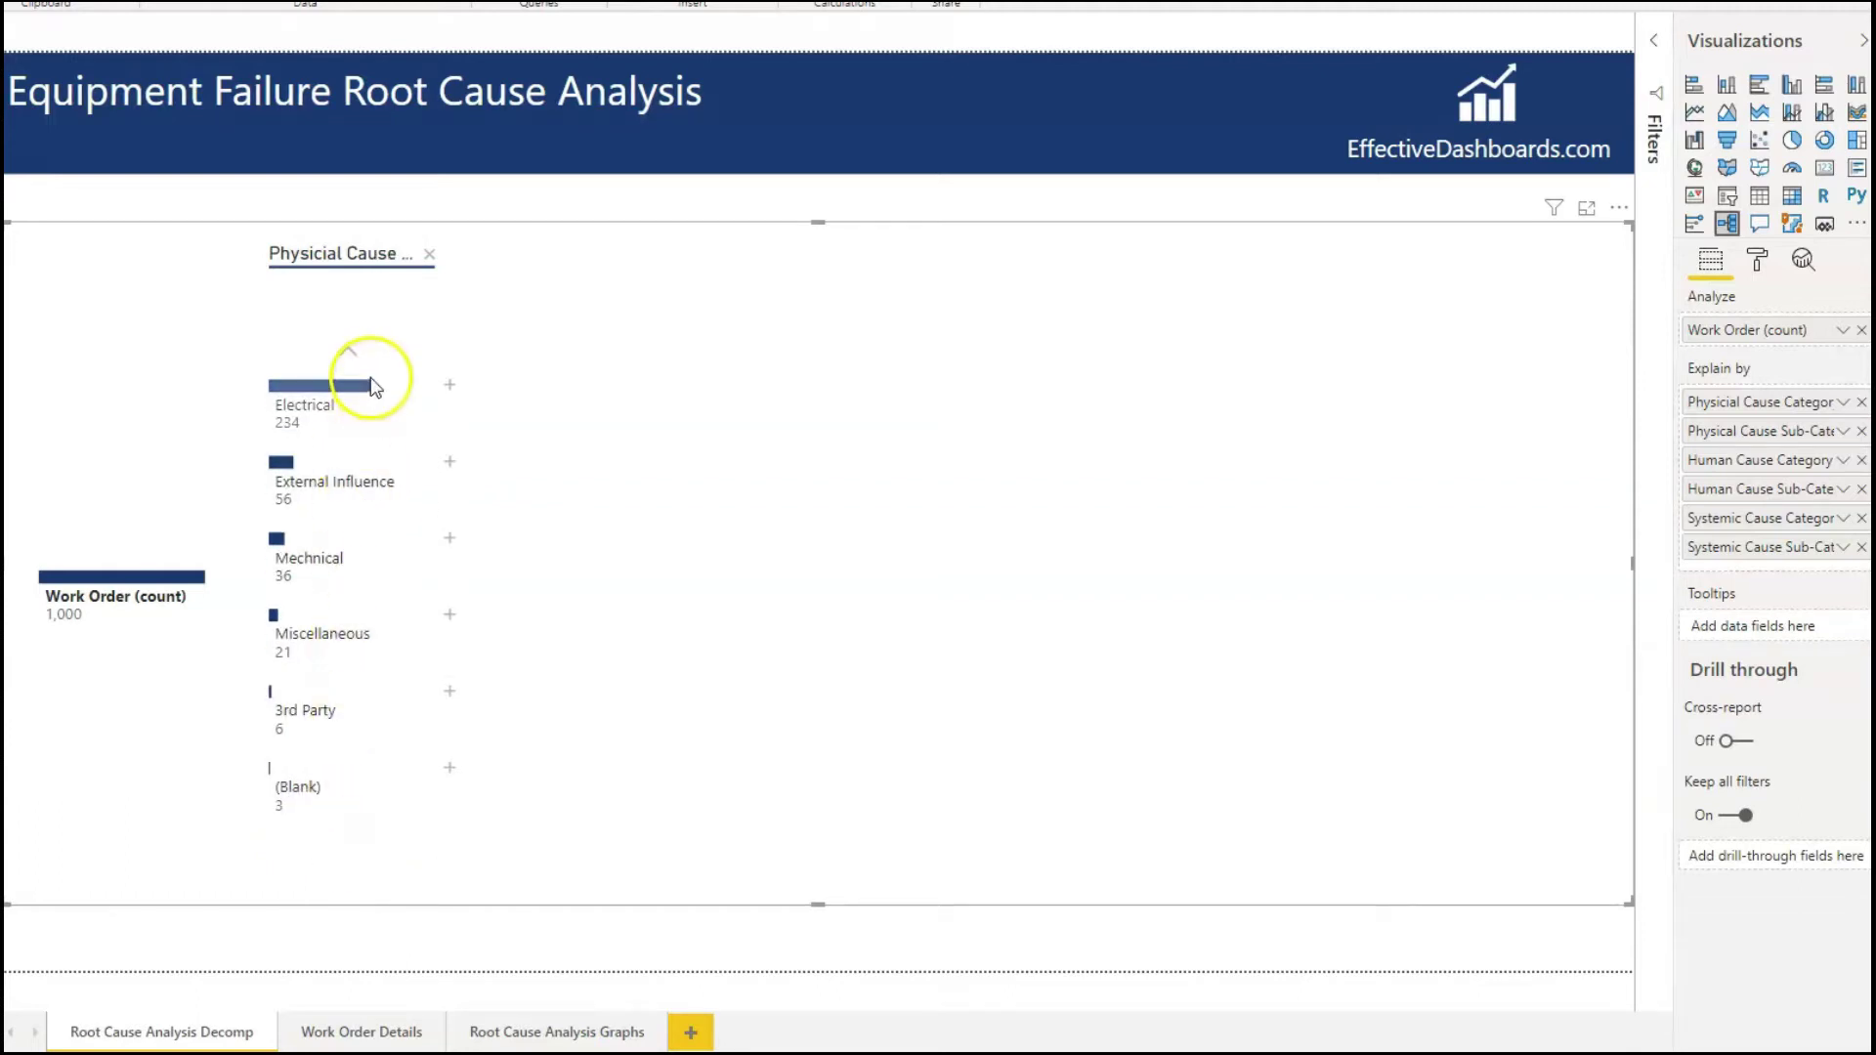
{"action": "left_click", "coordinate": [348, 357]}
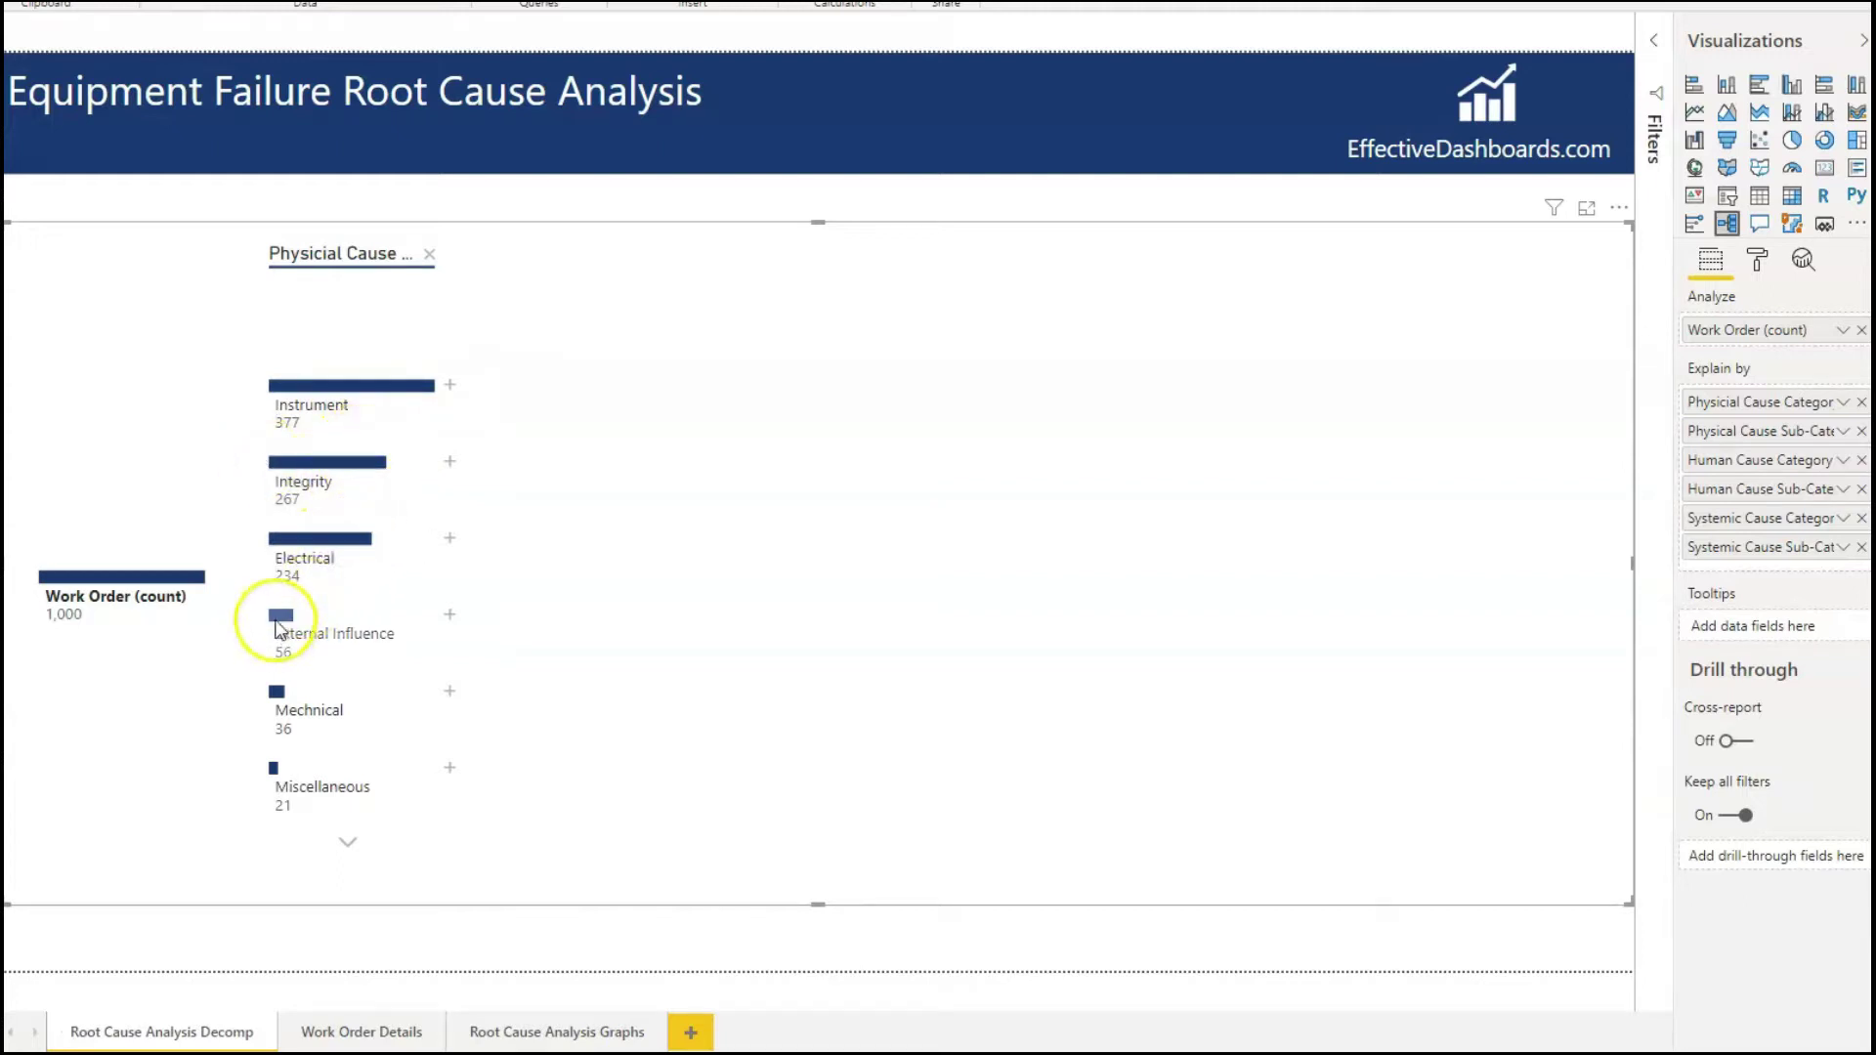
{"action": "mouse_move", "coordinate": [290, 621]}
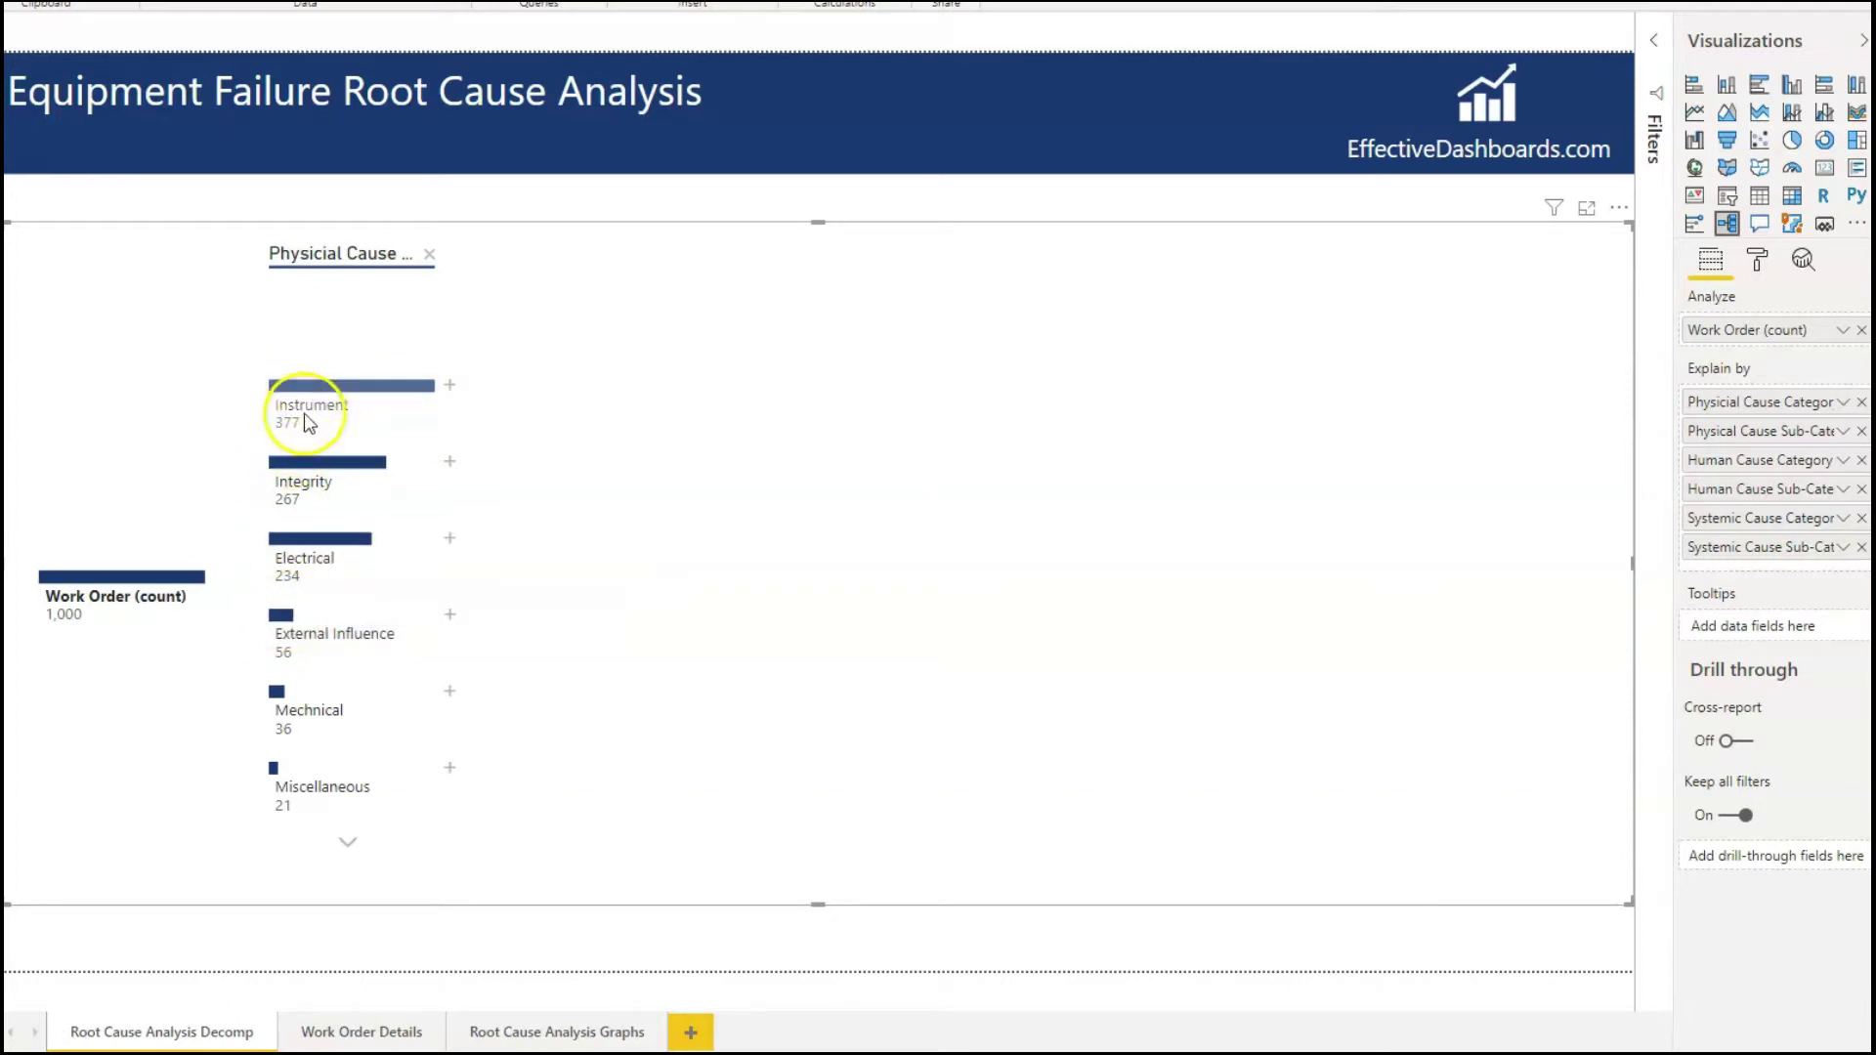
Break the Instrument node down by Physical Cause Sub-Category and look through its sub-categories.
{"action": "left_click", "coordinate": [450, 387]}
{"action": "left_click", "coordinate": [598, 453]}
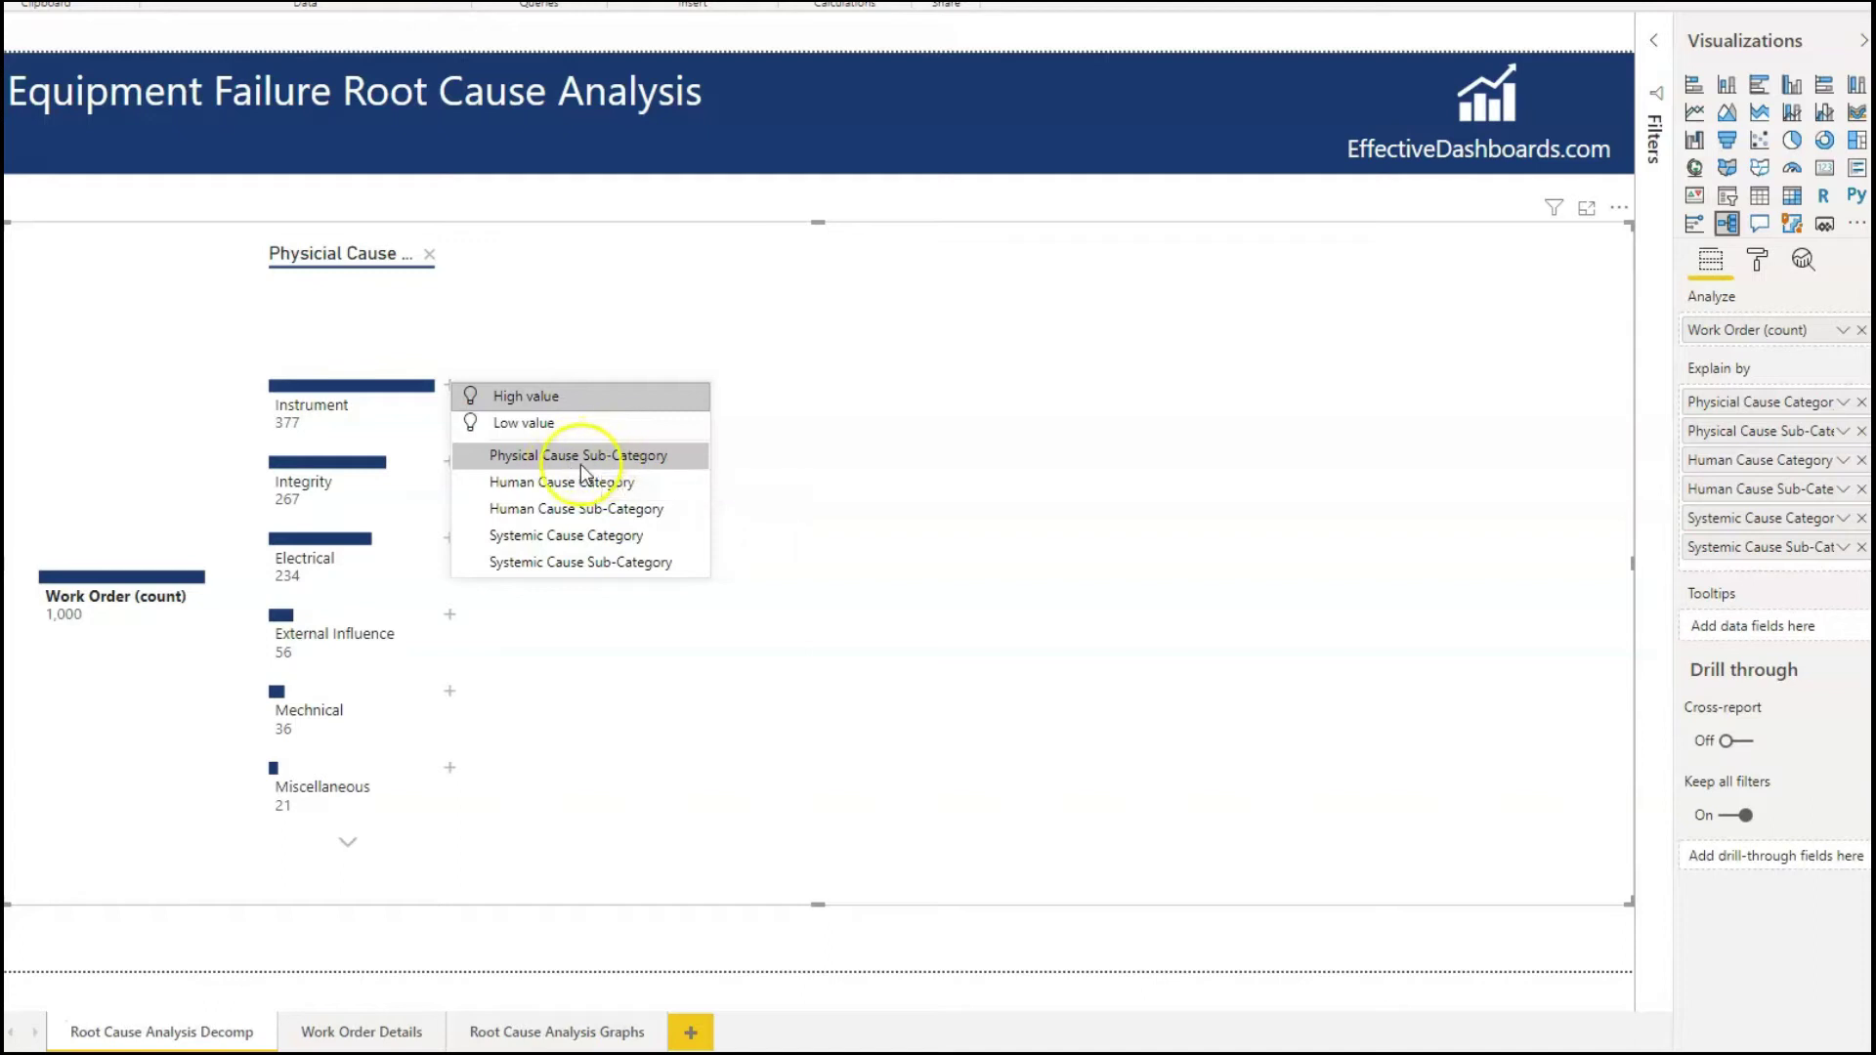
{"action": "left_click", "coordinate": [579, 459]}
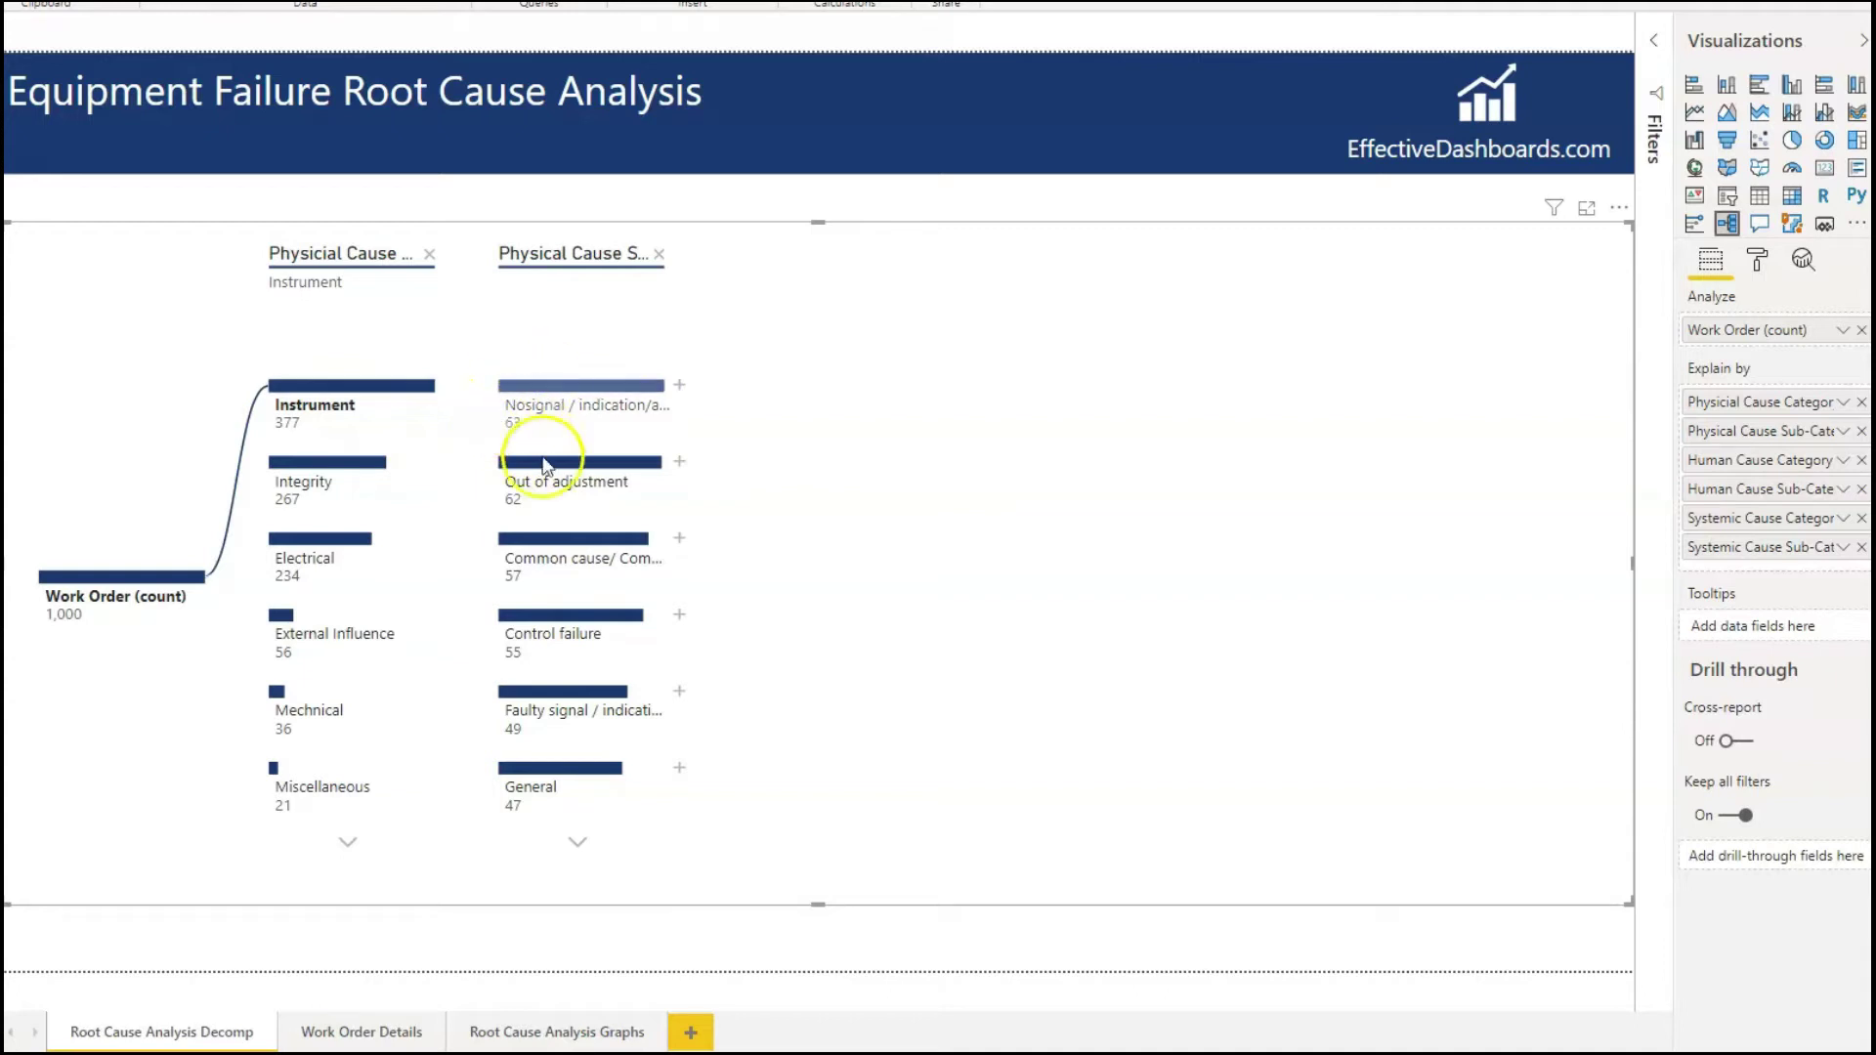
{"action": "mouse_move", "coordinate": [657, 398]}
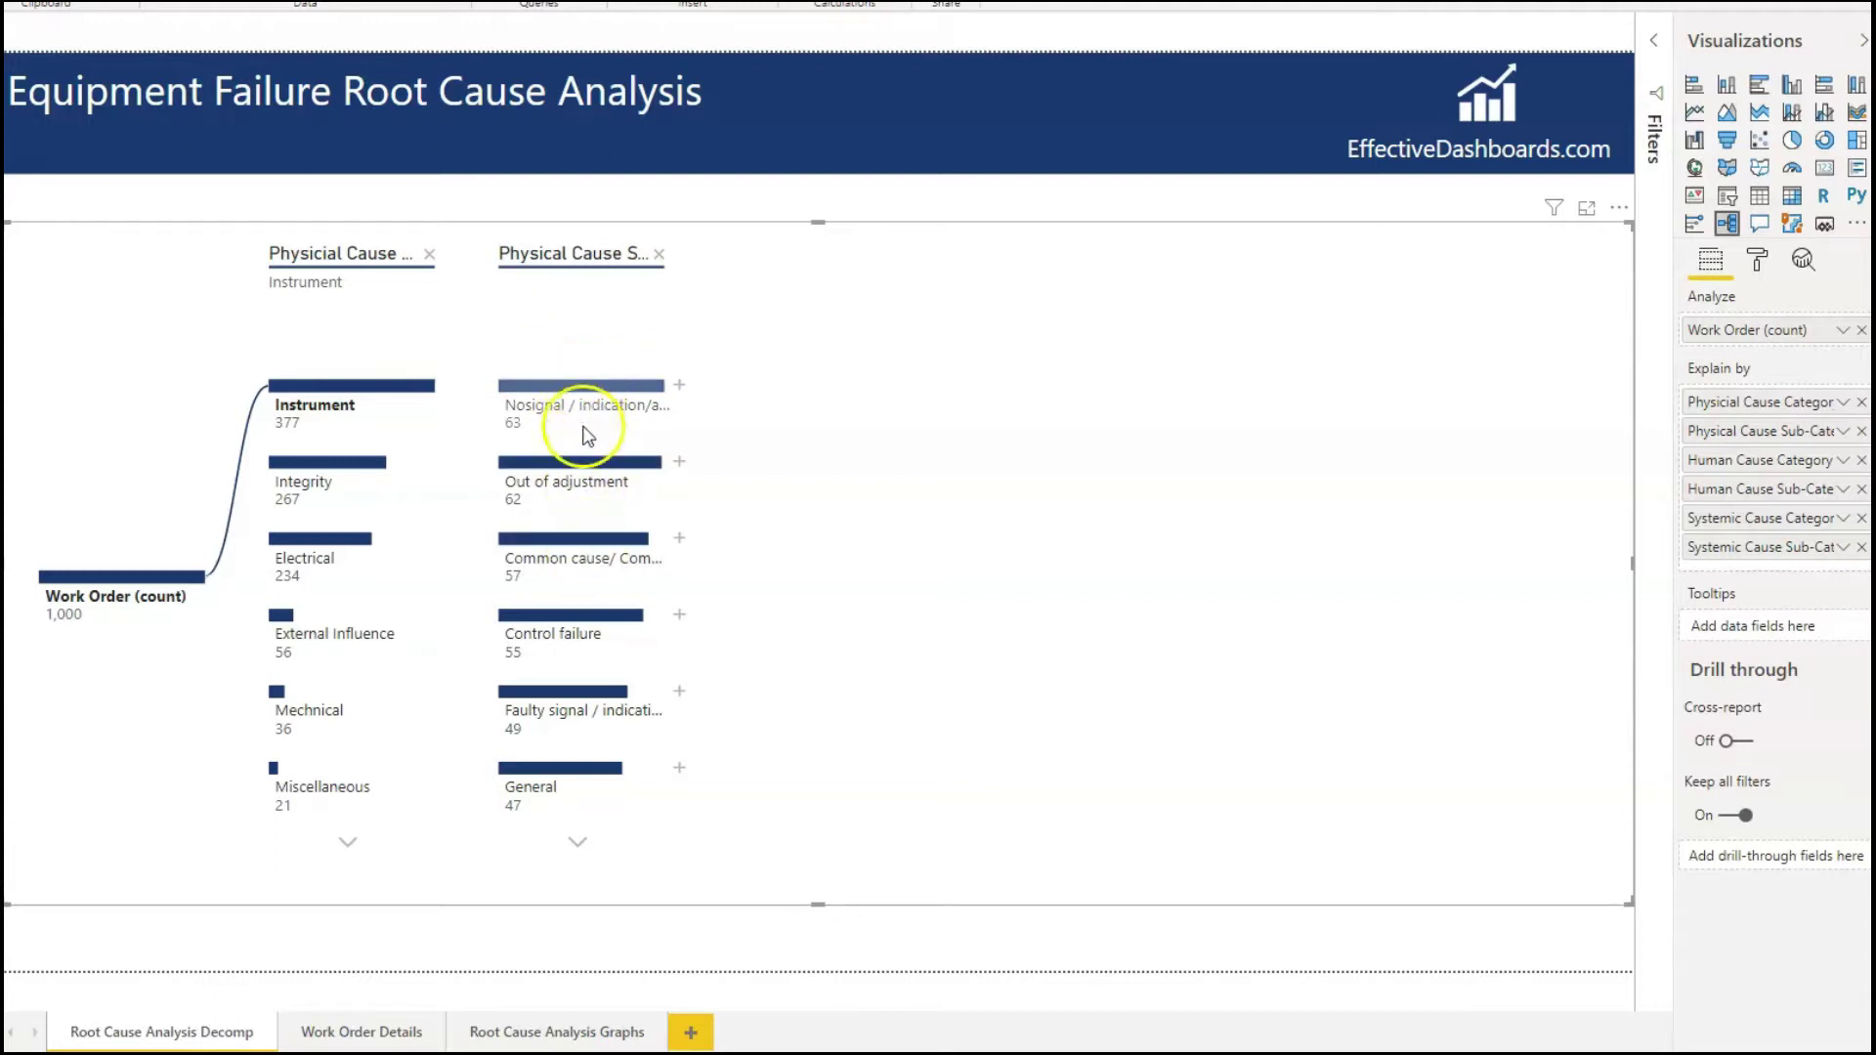
{"action": "mouse_move", "coordinate": [580, 402]}
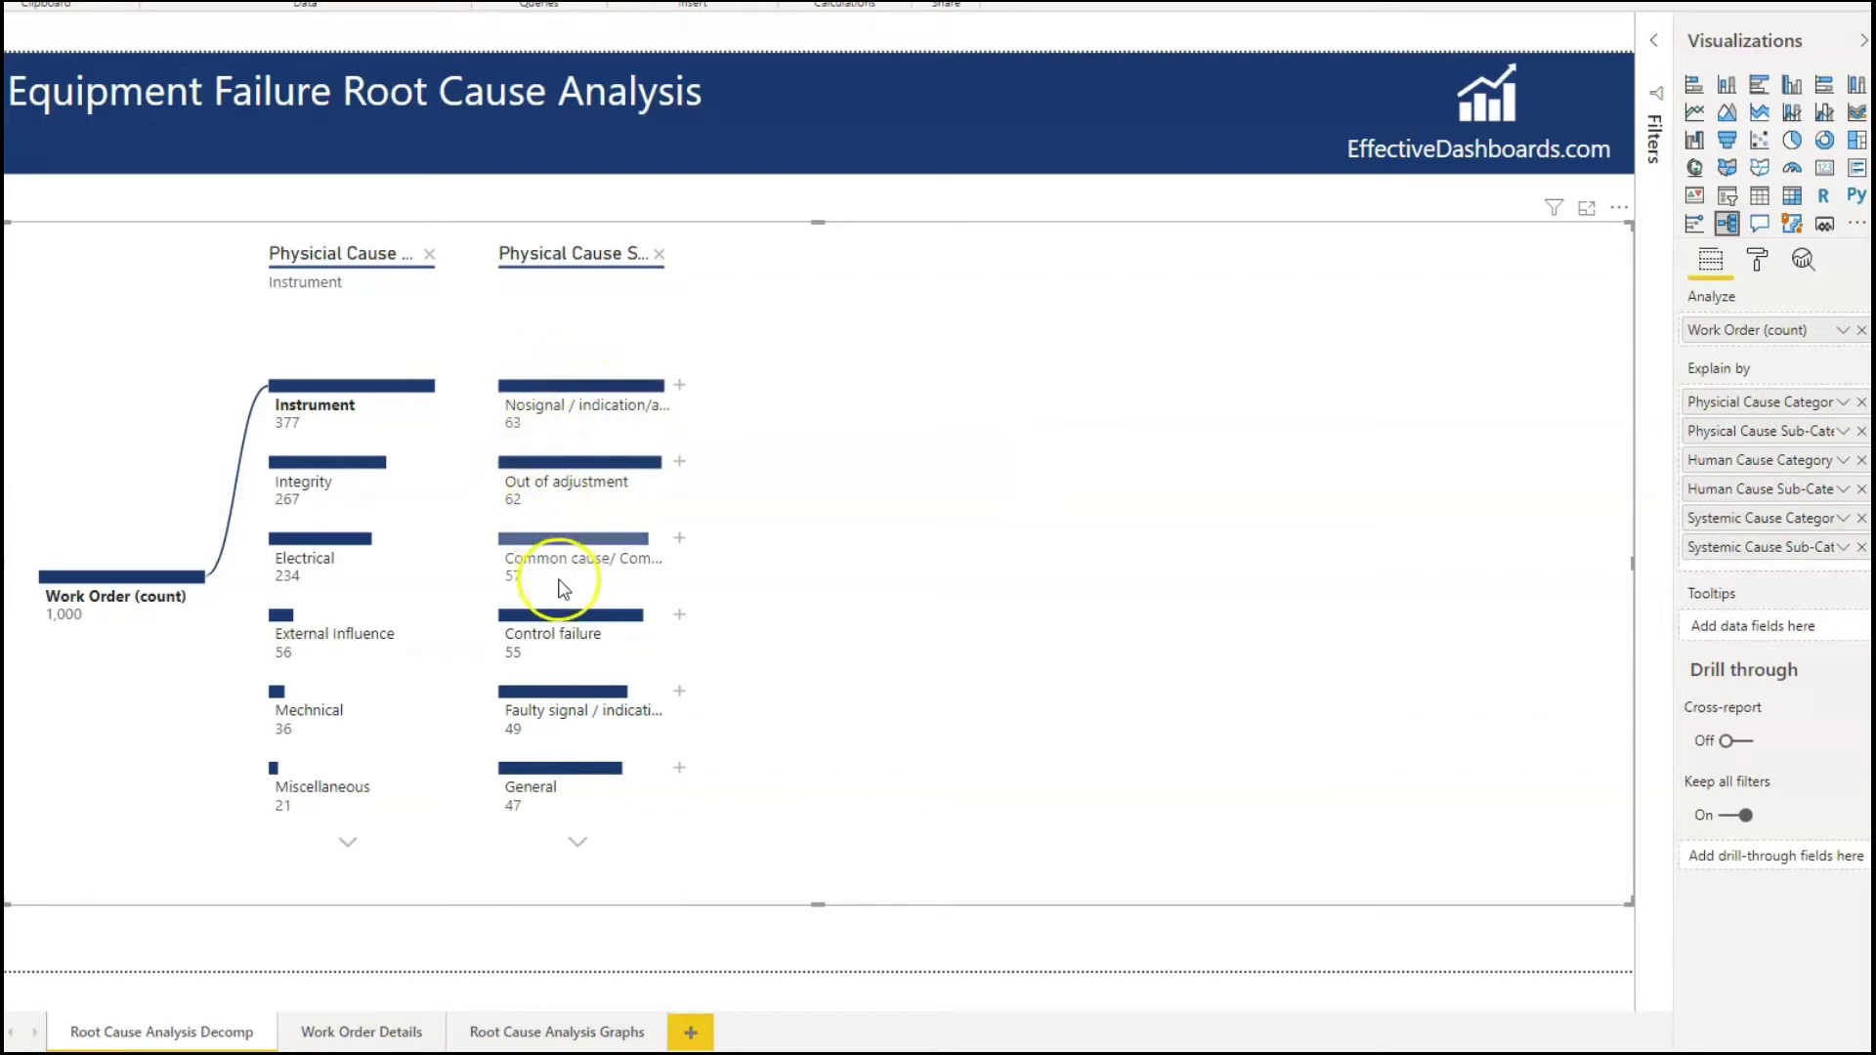
{"action": "left_click", "coordinate": [576, 842]}
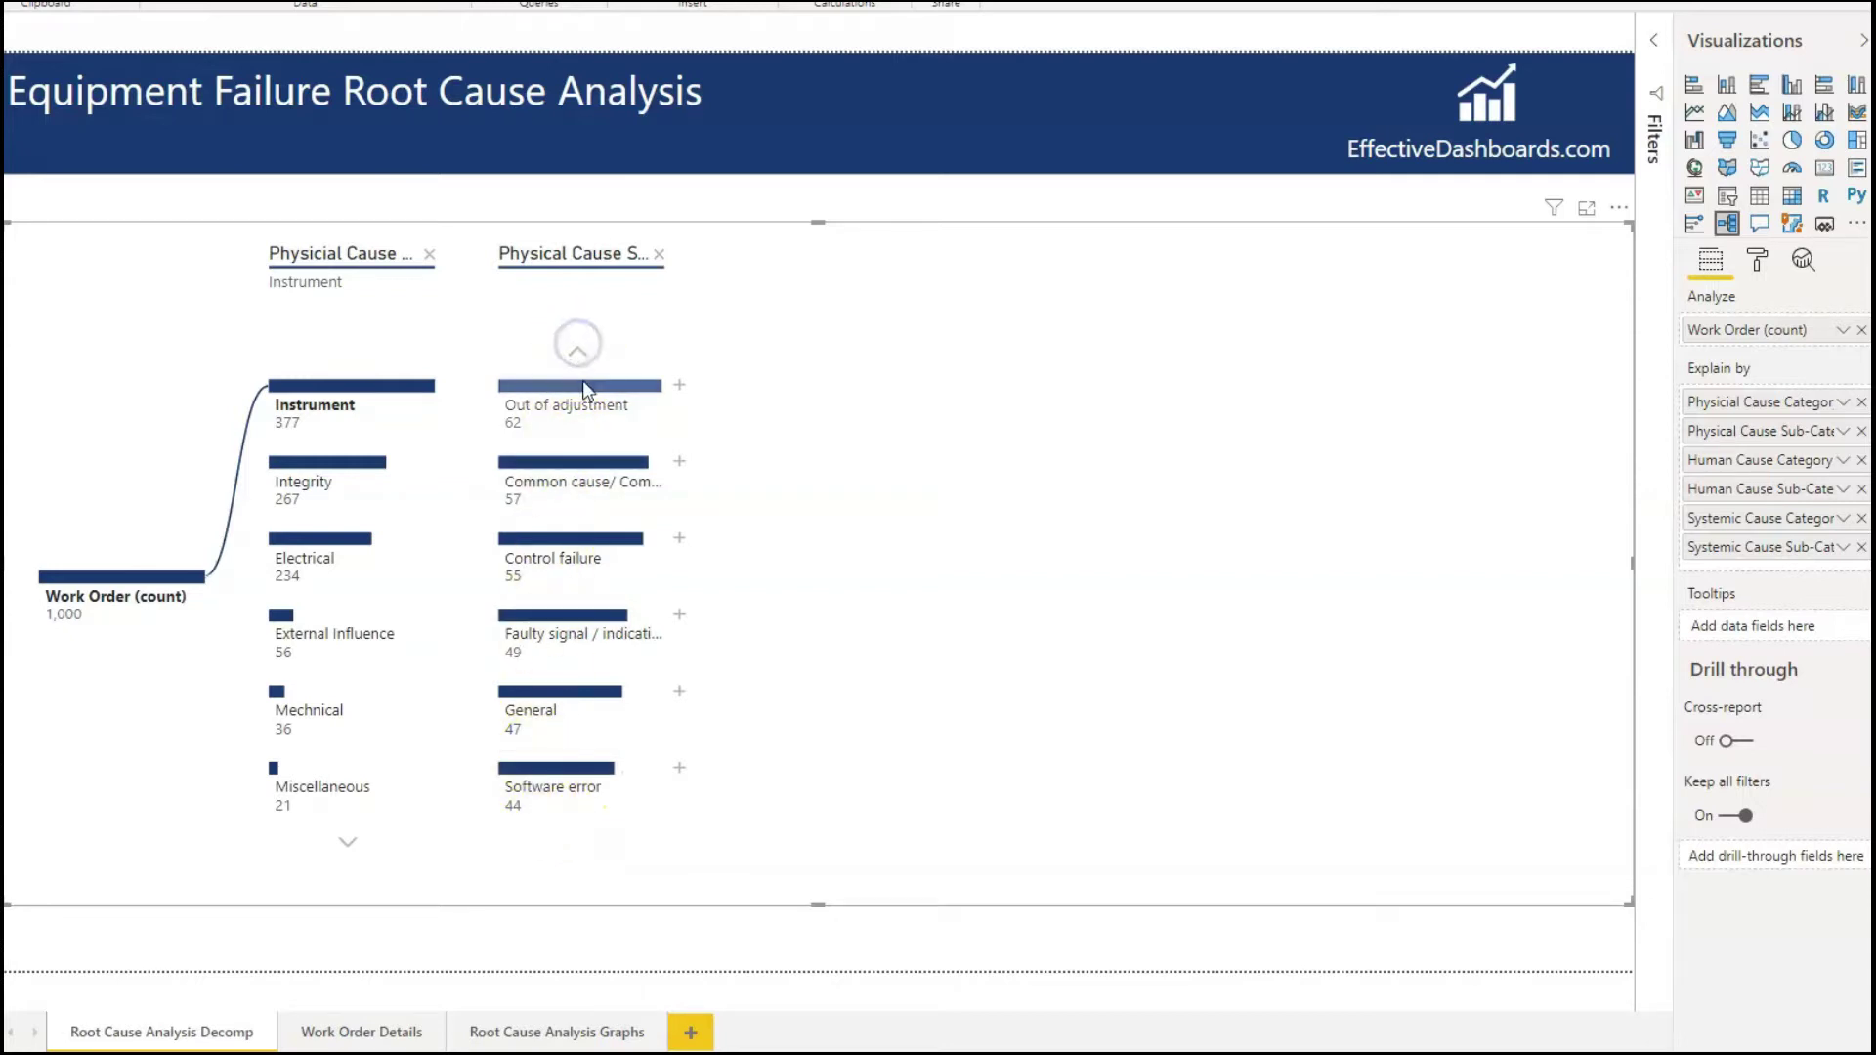
{"action": "left_click", "coordinate": [578, 351]}
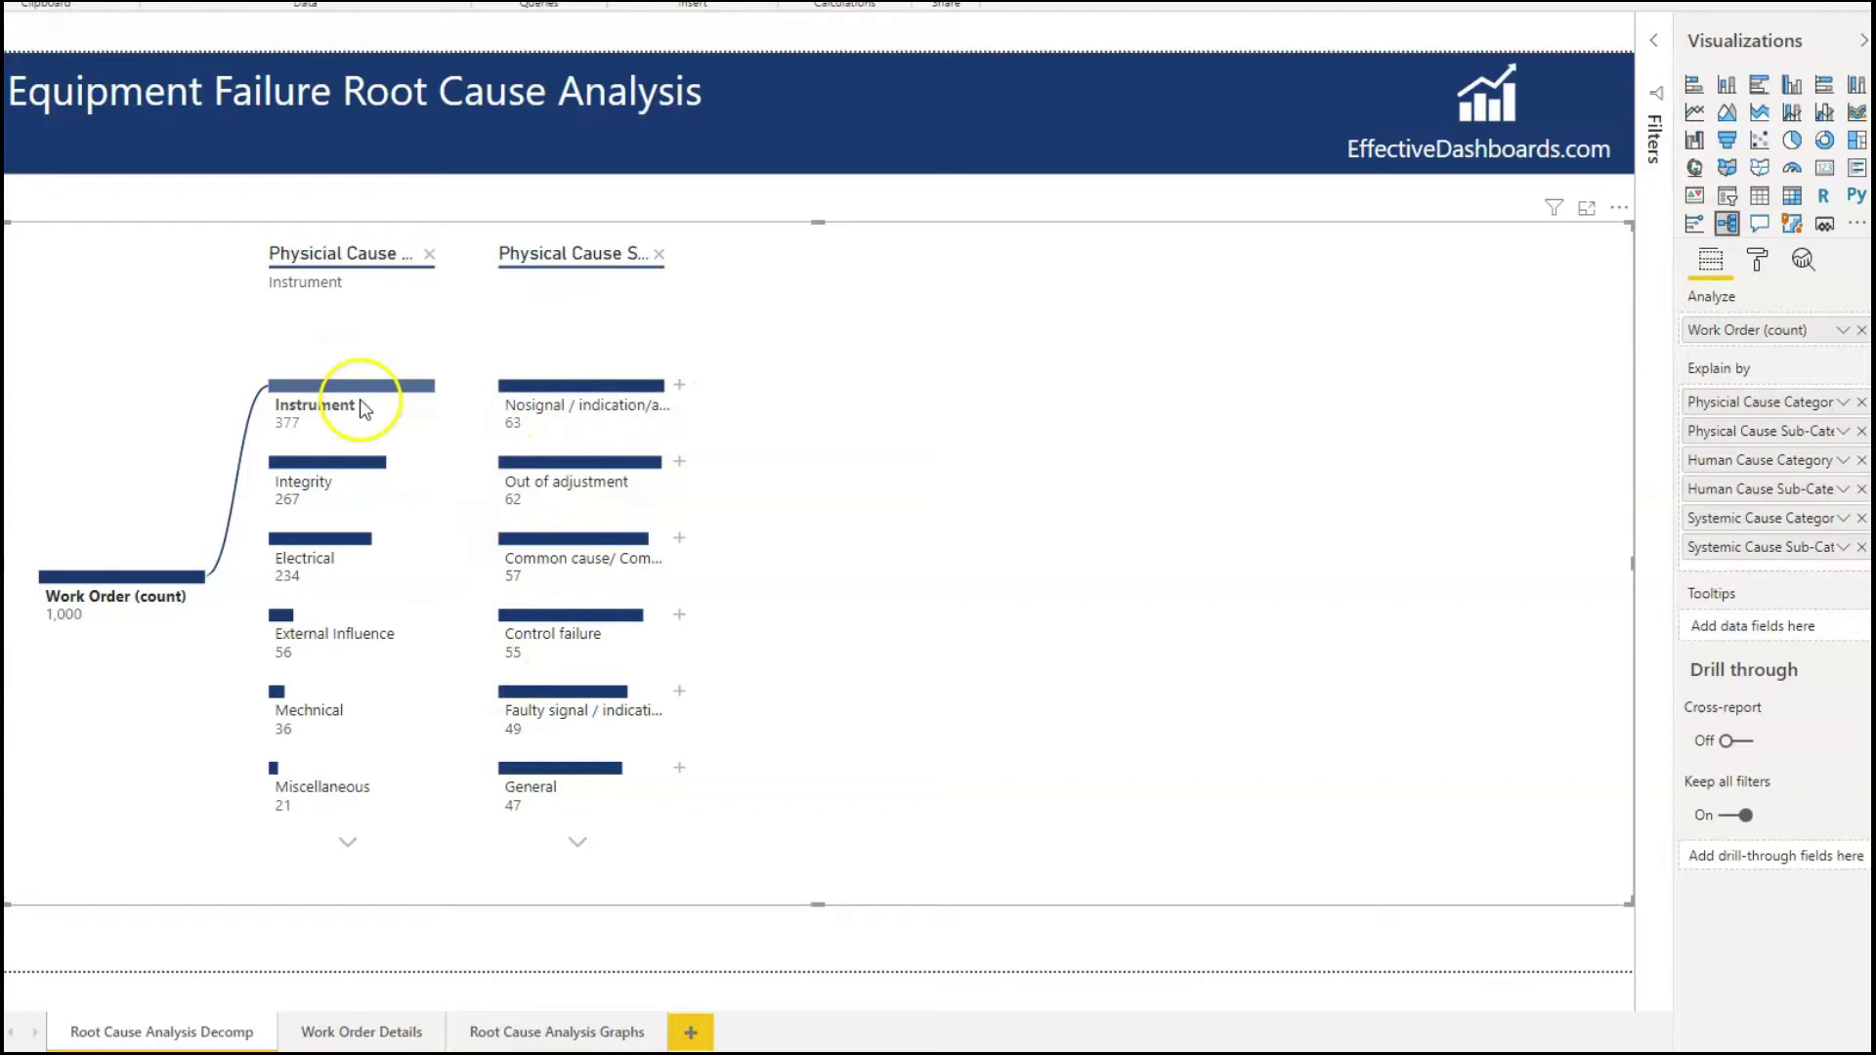
{"action": "mouse_move", "coordinate": [164, 589]}
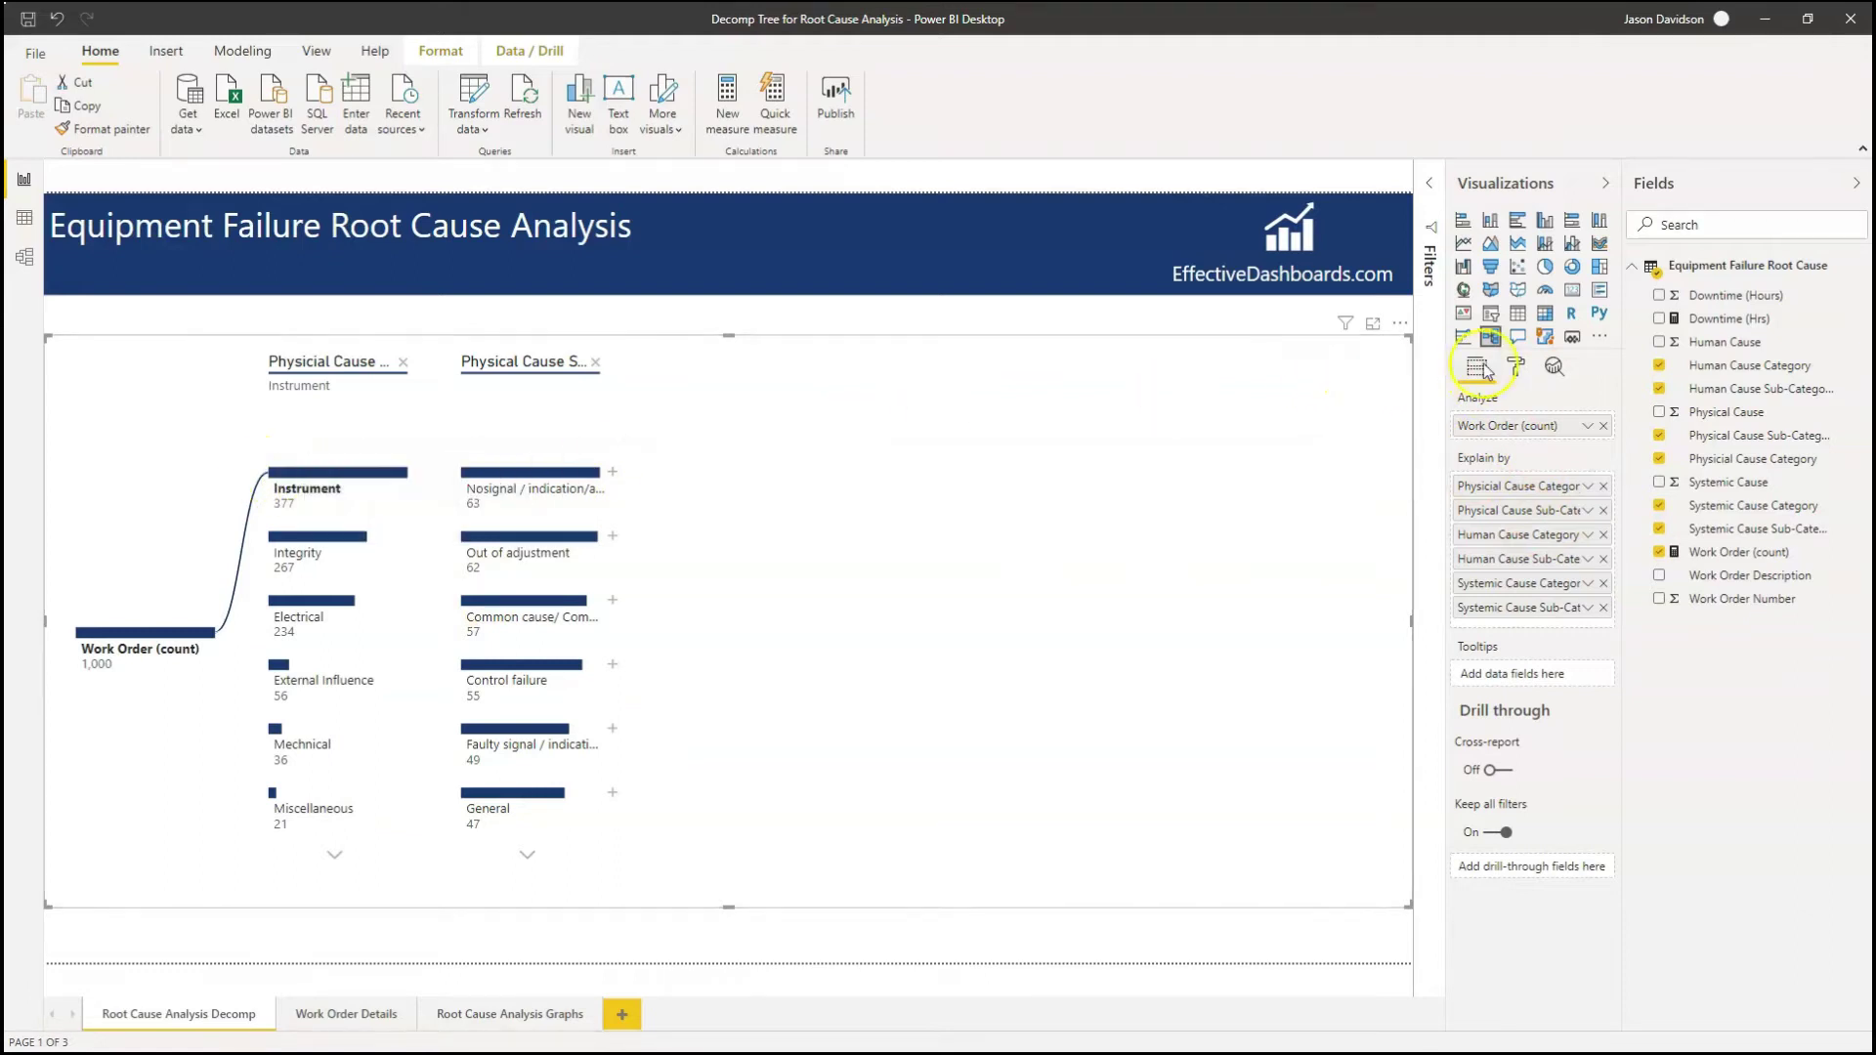
Try scaling the tree's data bars to Top node and switch their scaling to Parent node.
{"action": "left_click", "coordinate": [1513, 368]}
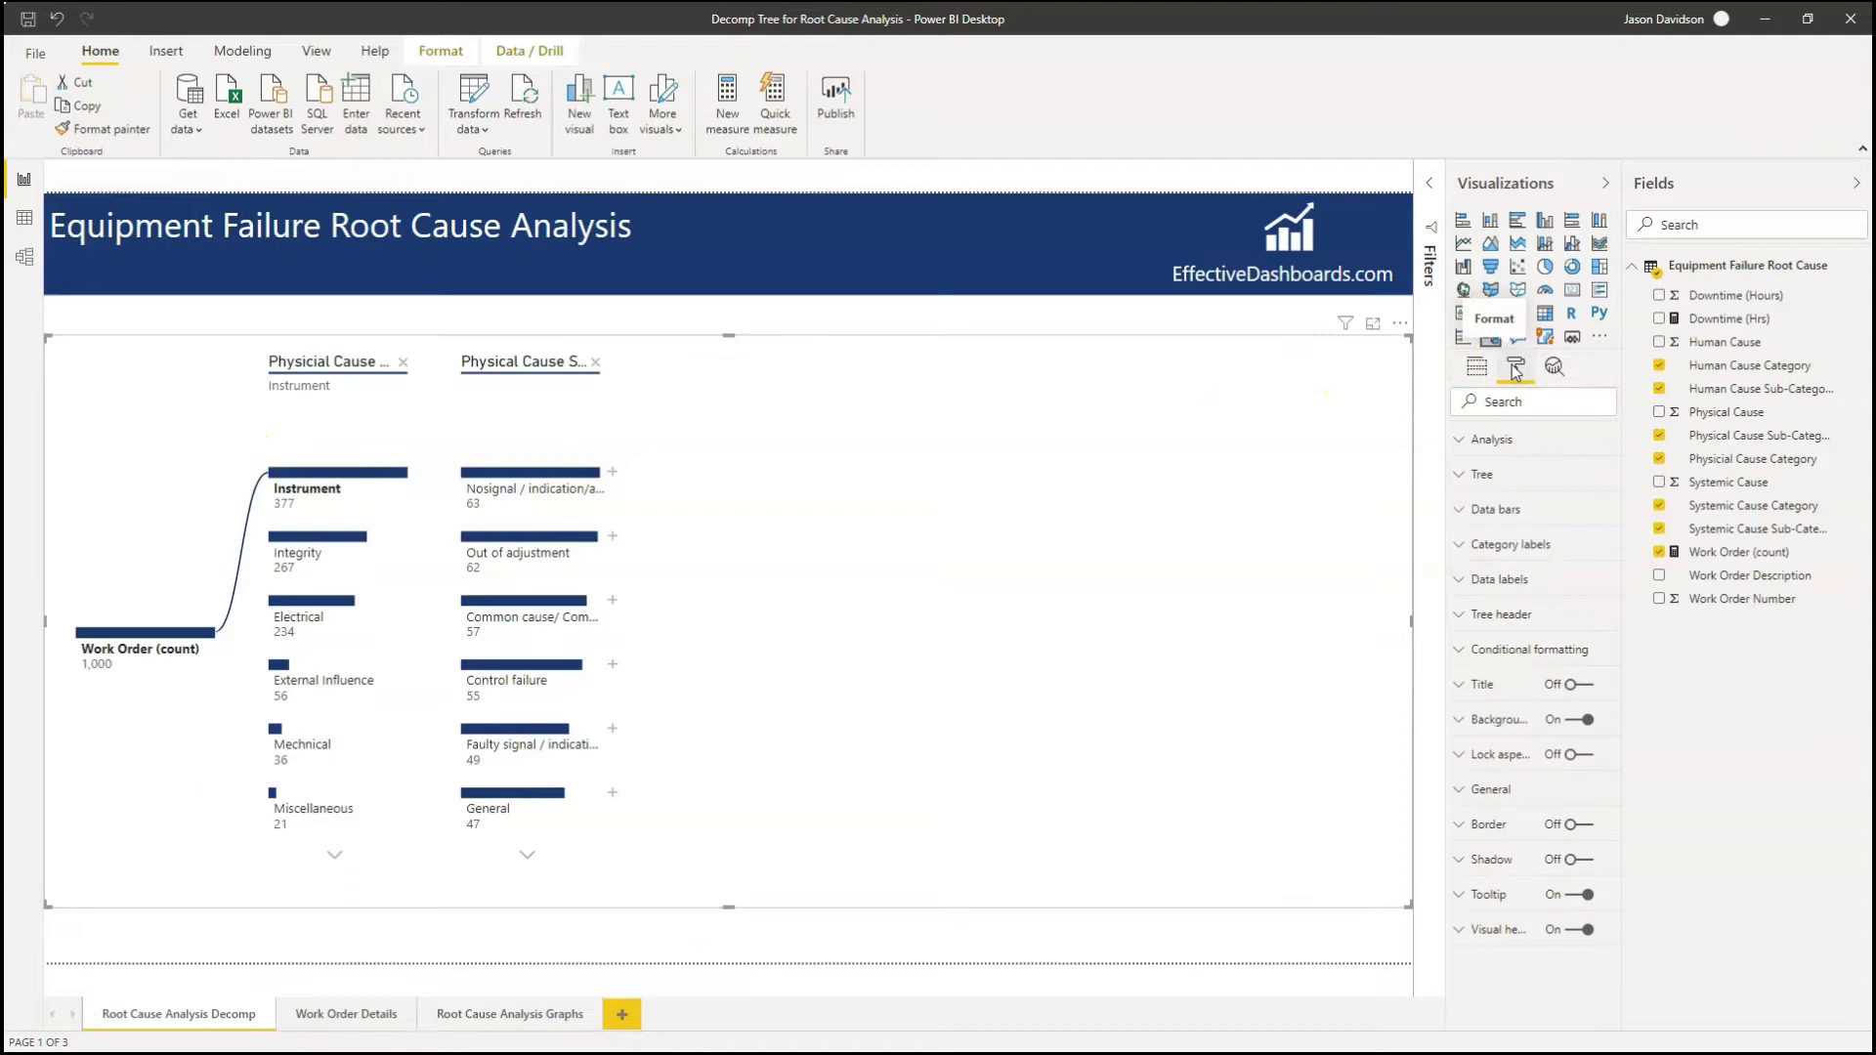
{"action": "left_click", "coordinate": [1503, 446]}
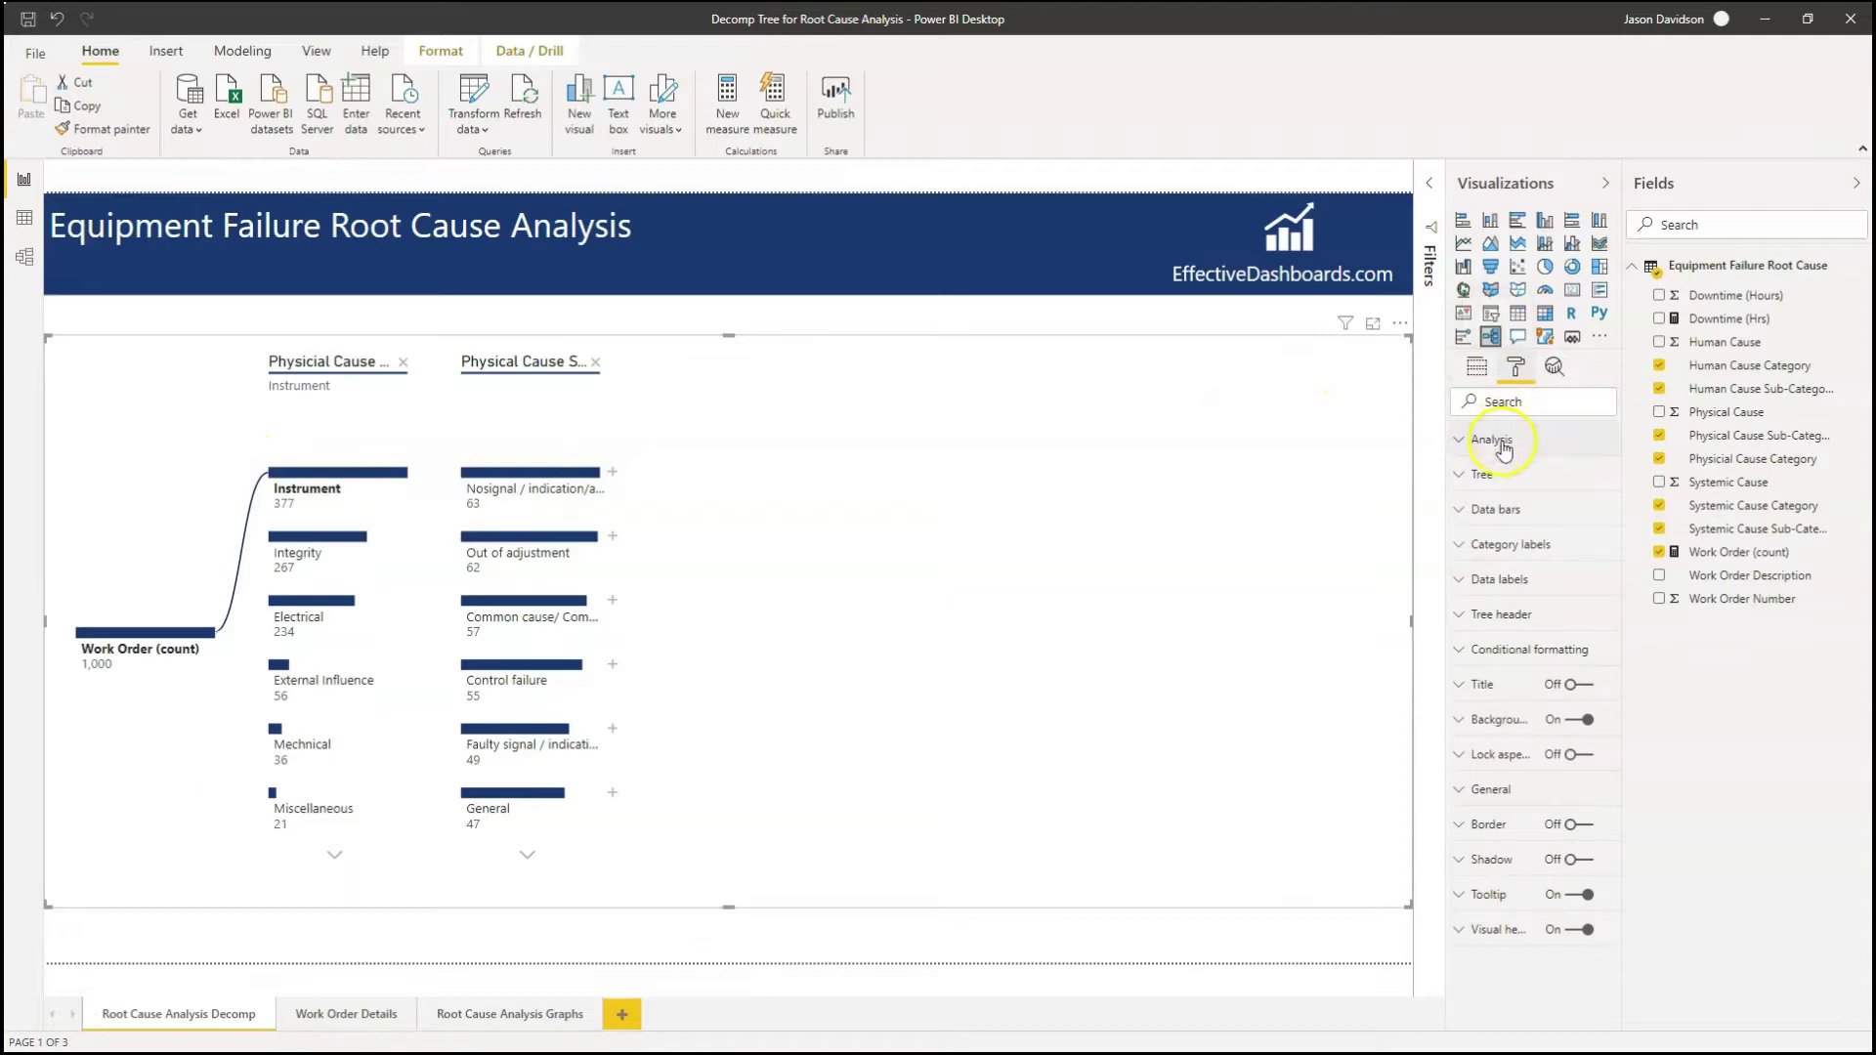
{"action": "left_click", "coordinate": [1467, 517]}
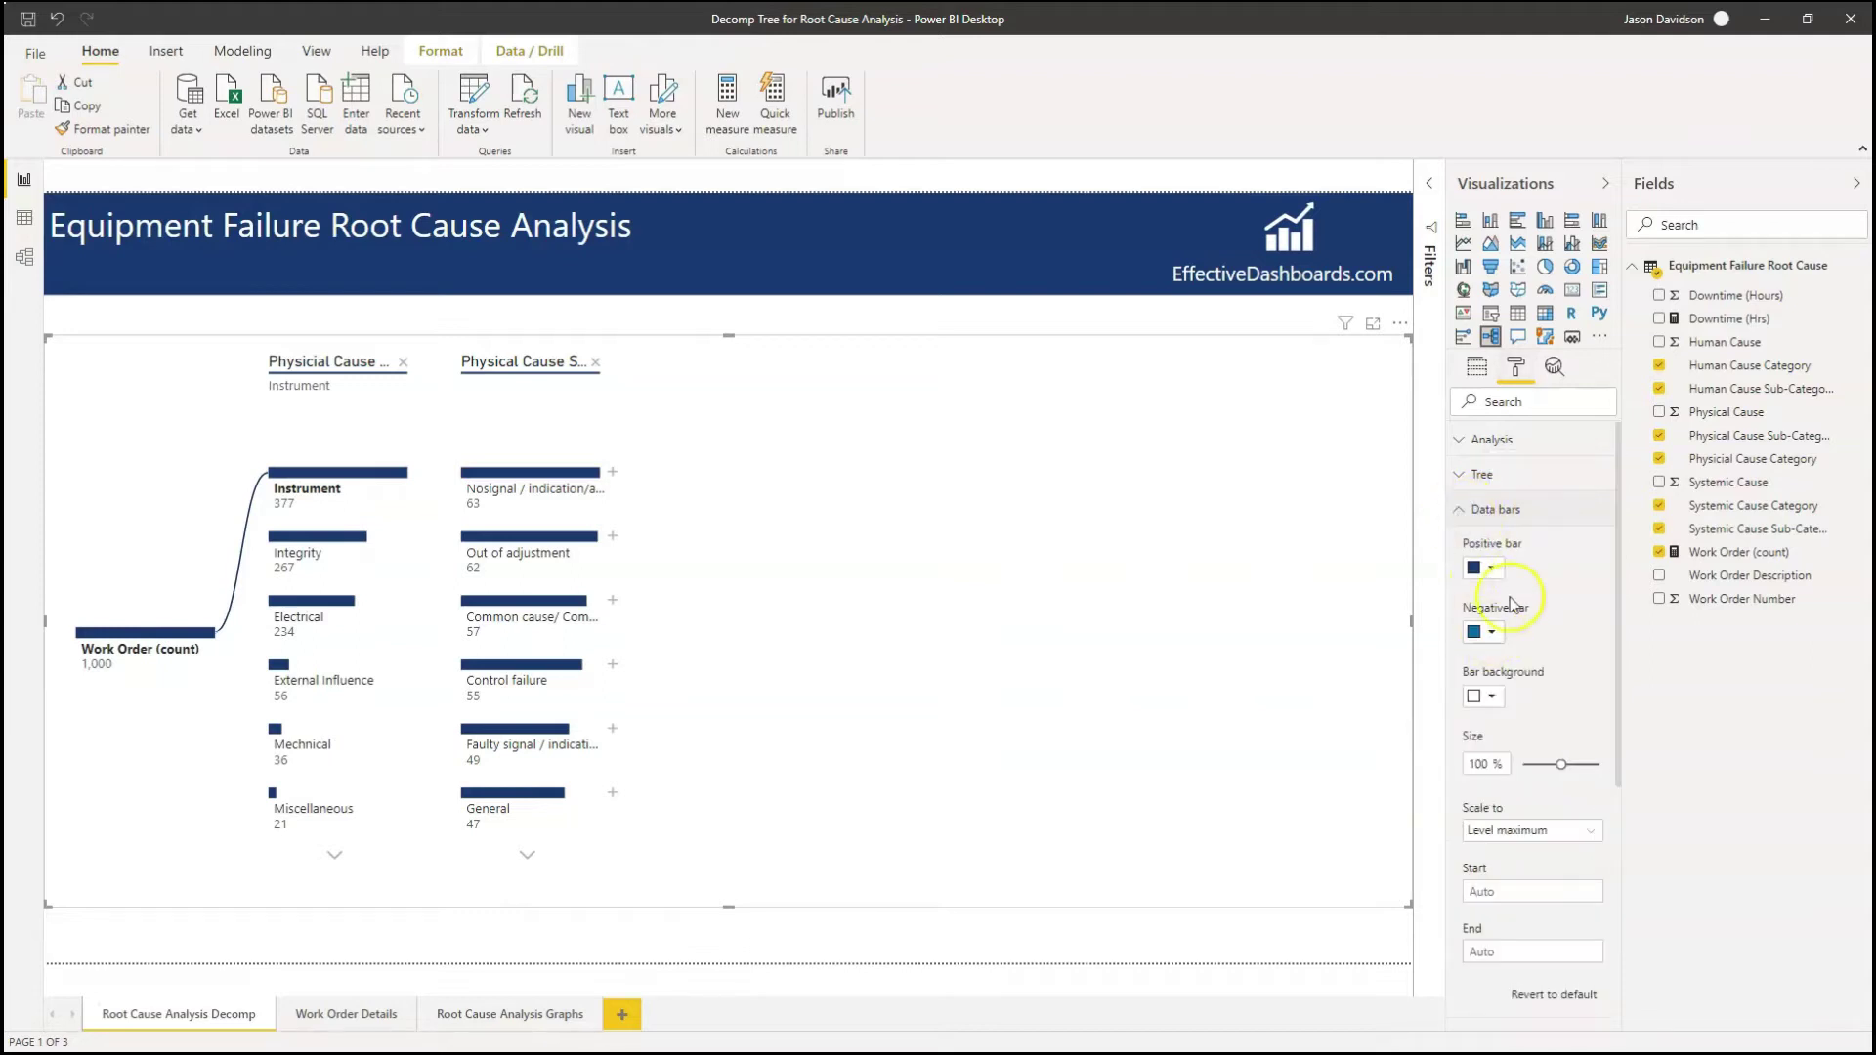
{"action": "left_click_drag", "start_coordinate": [1616, 656], "coordinate": [1618, 772]}
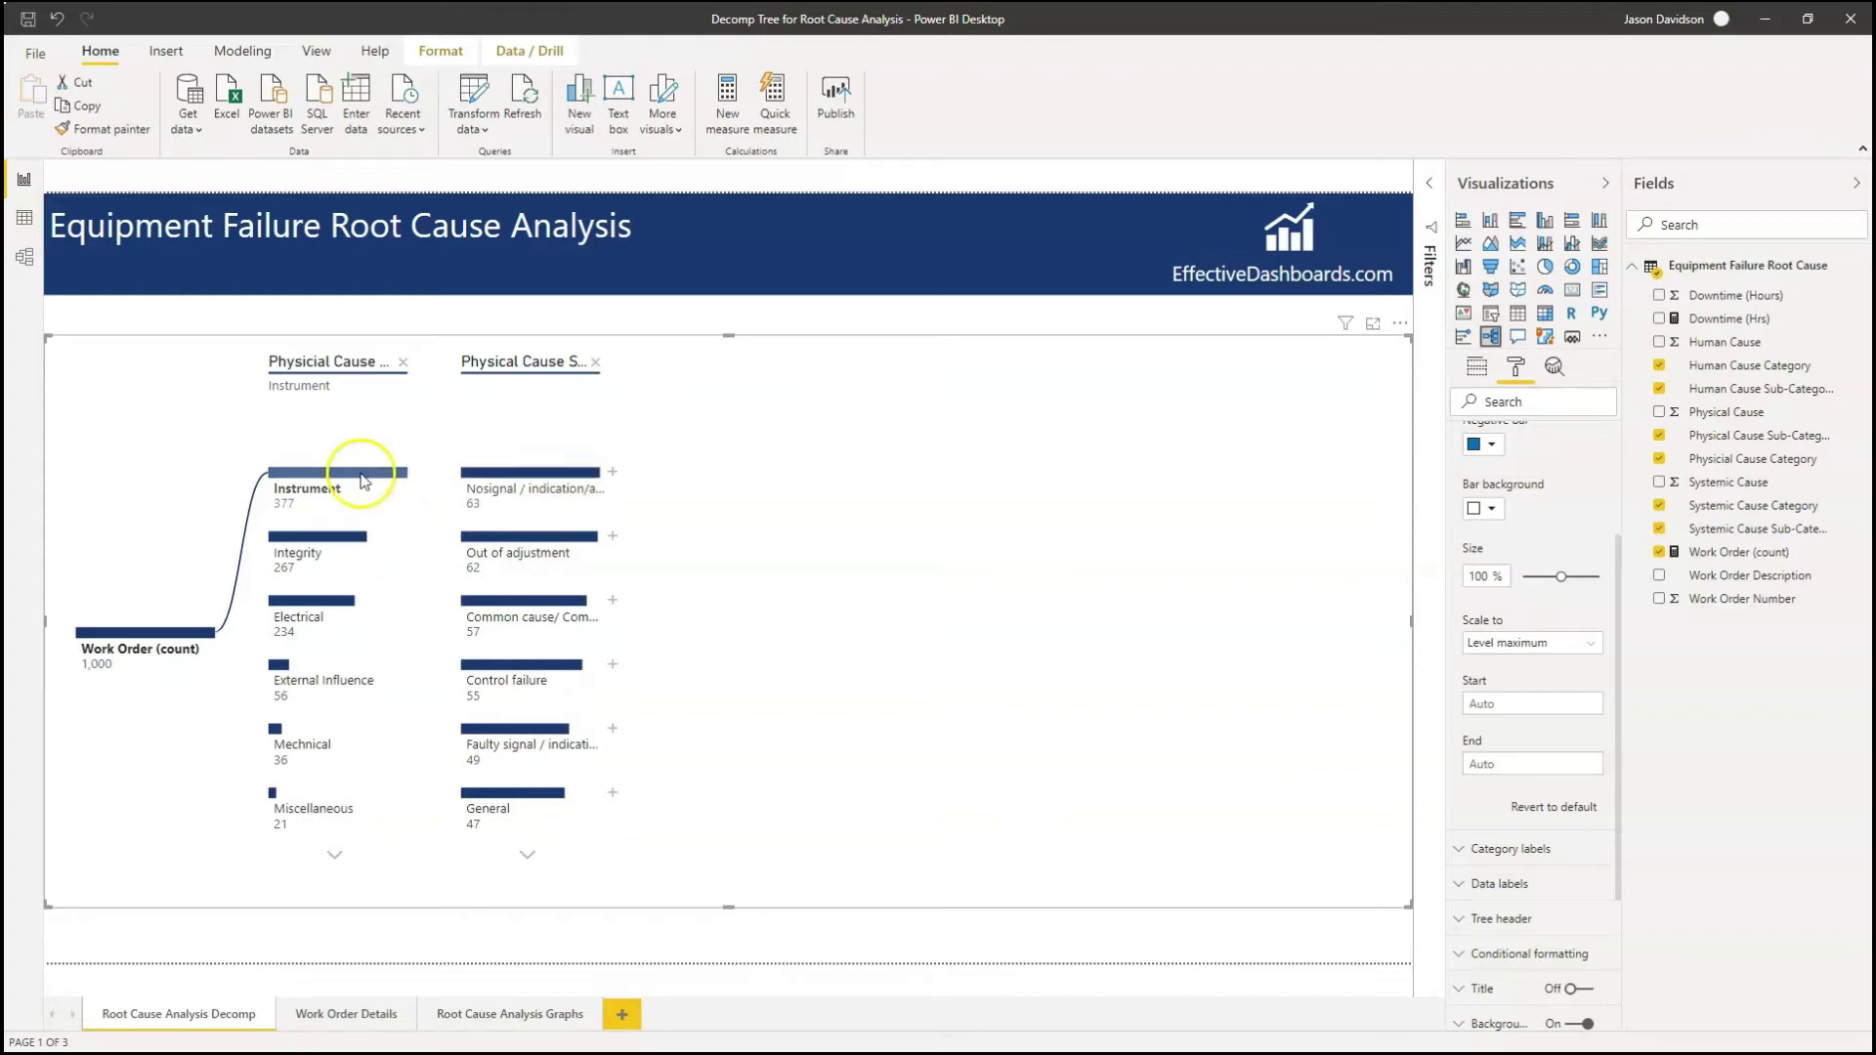
{"action": "left_click", "coordinate": [1587, 644]}
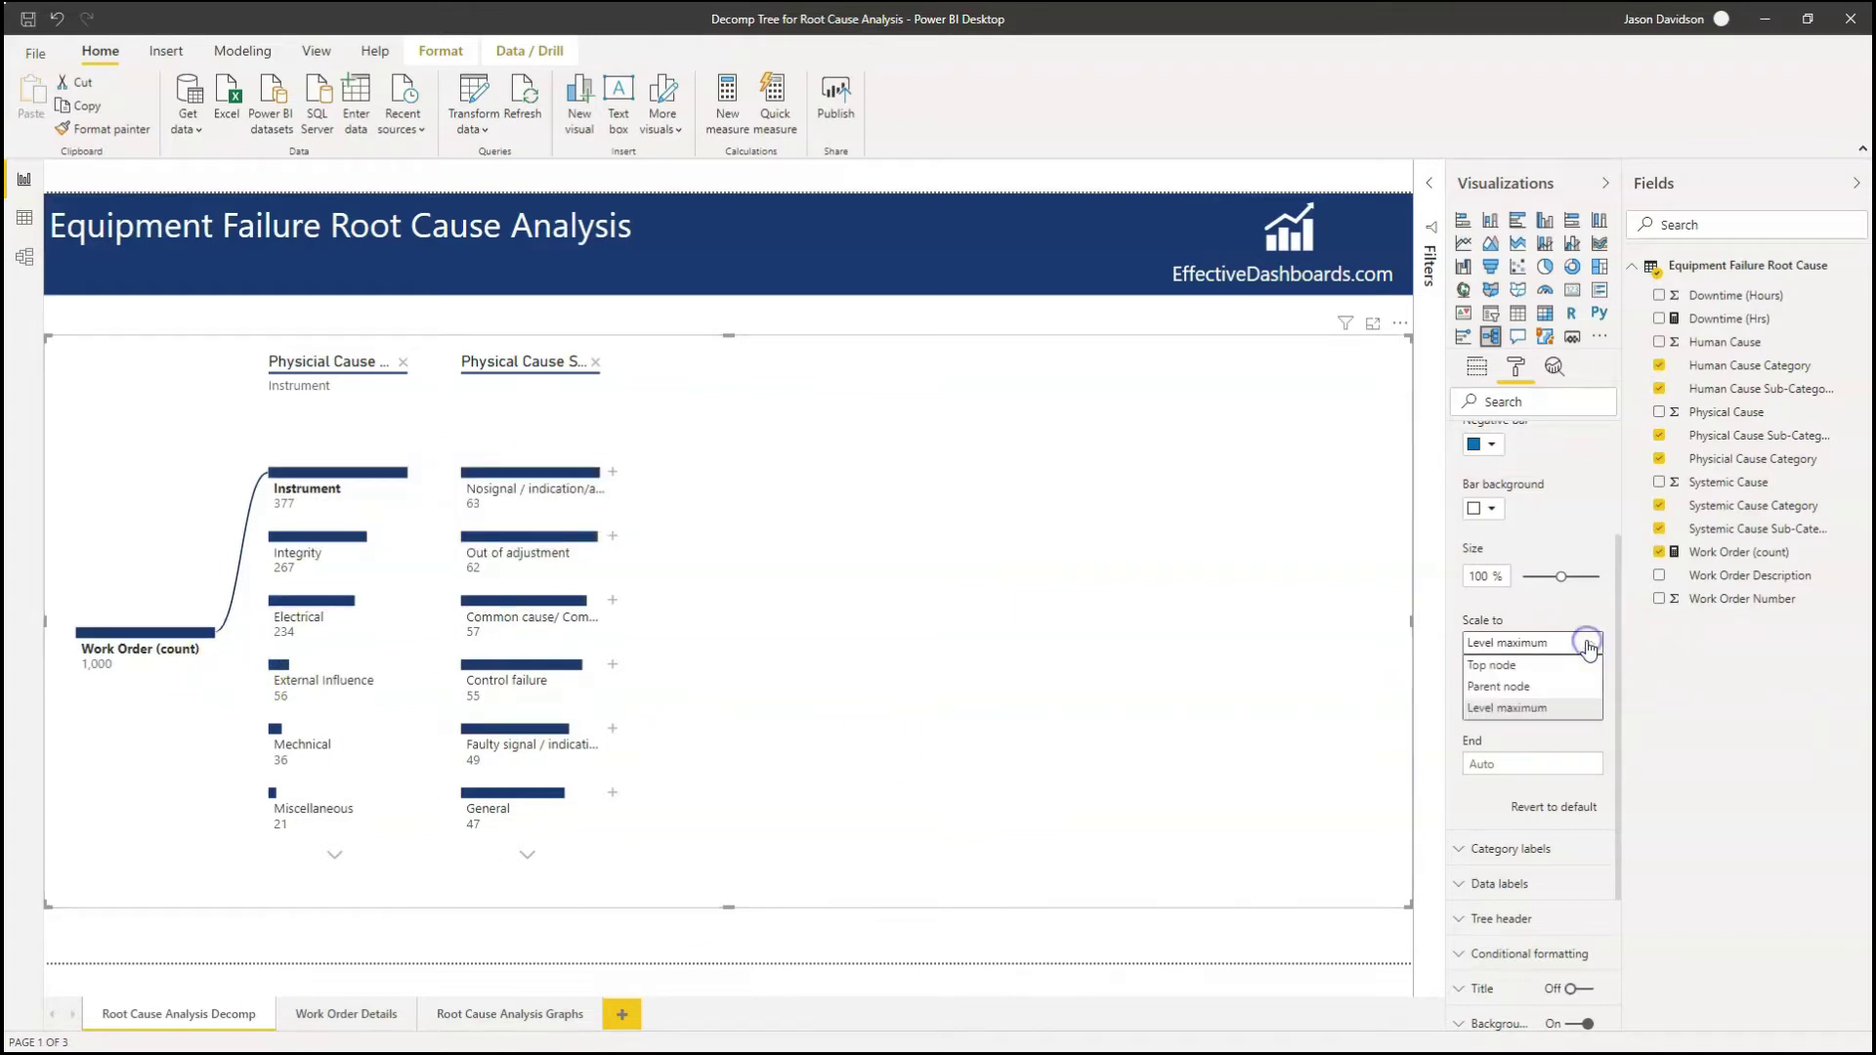
{"action": "left_click", "coordinate": [1495, 667]}
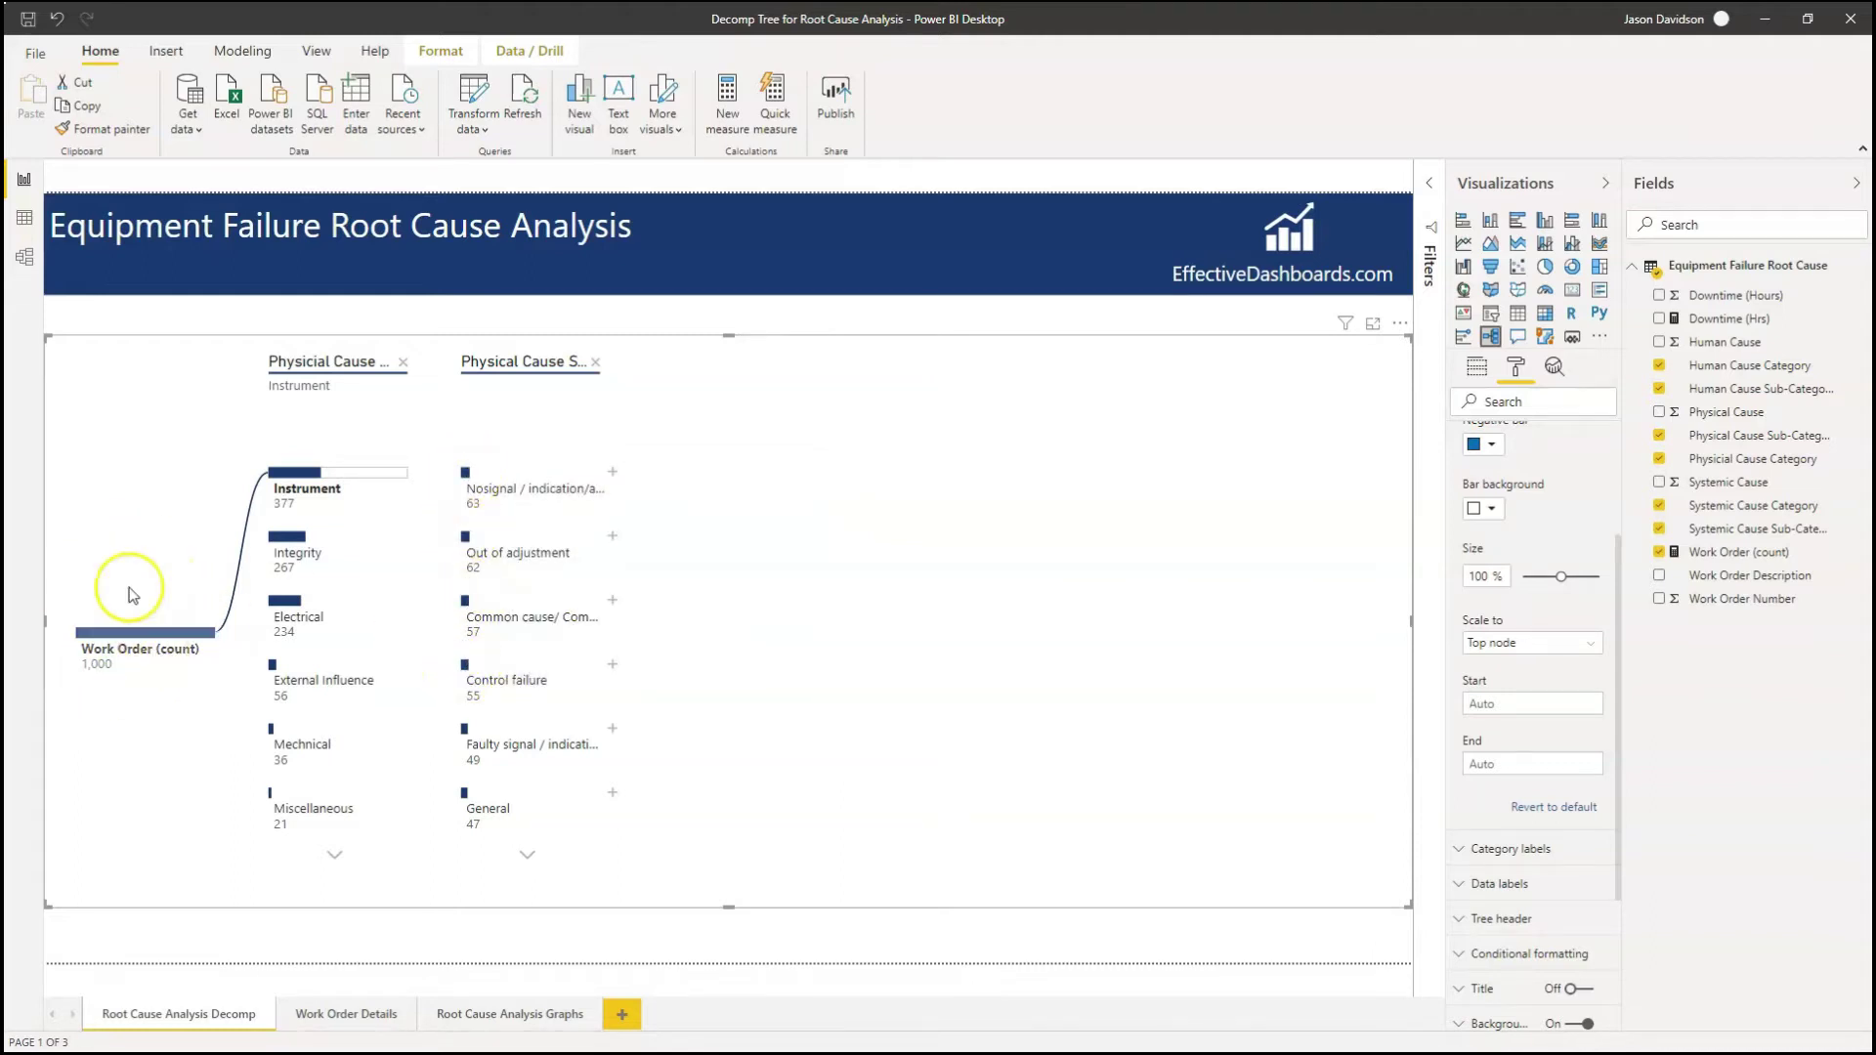
{"action": "left_click", "coordinate": [1532, 647]}
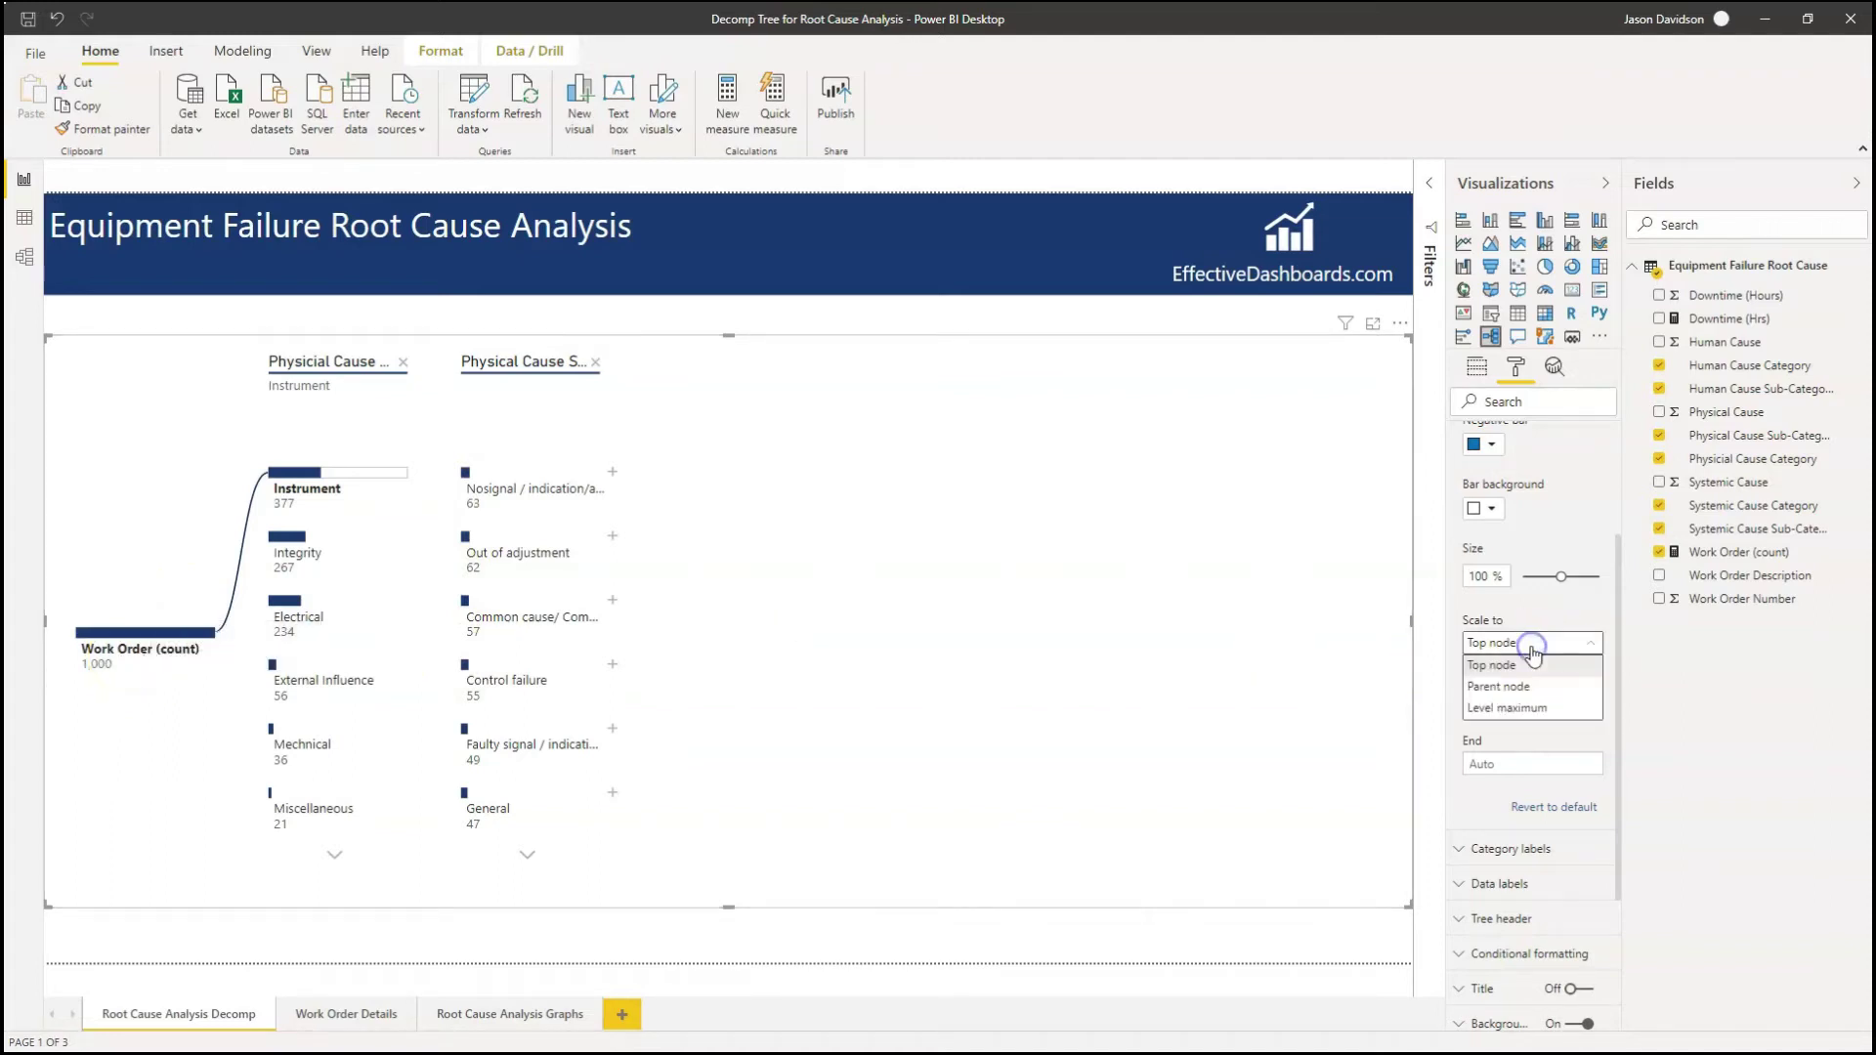
{"action": "left_click", "coordinate": [1489, 688]}
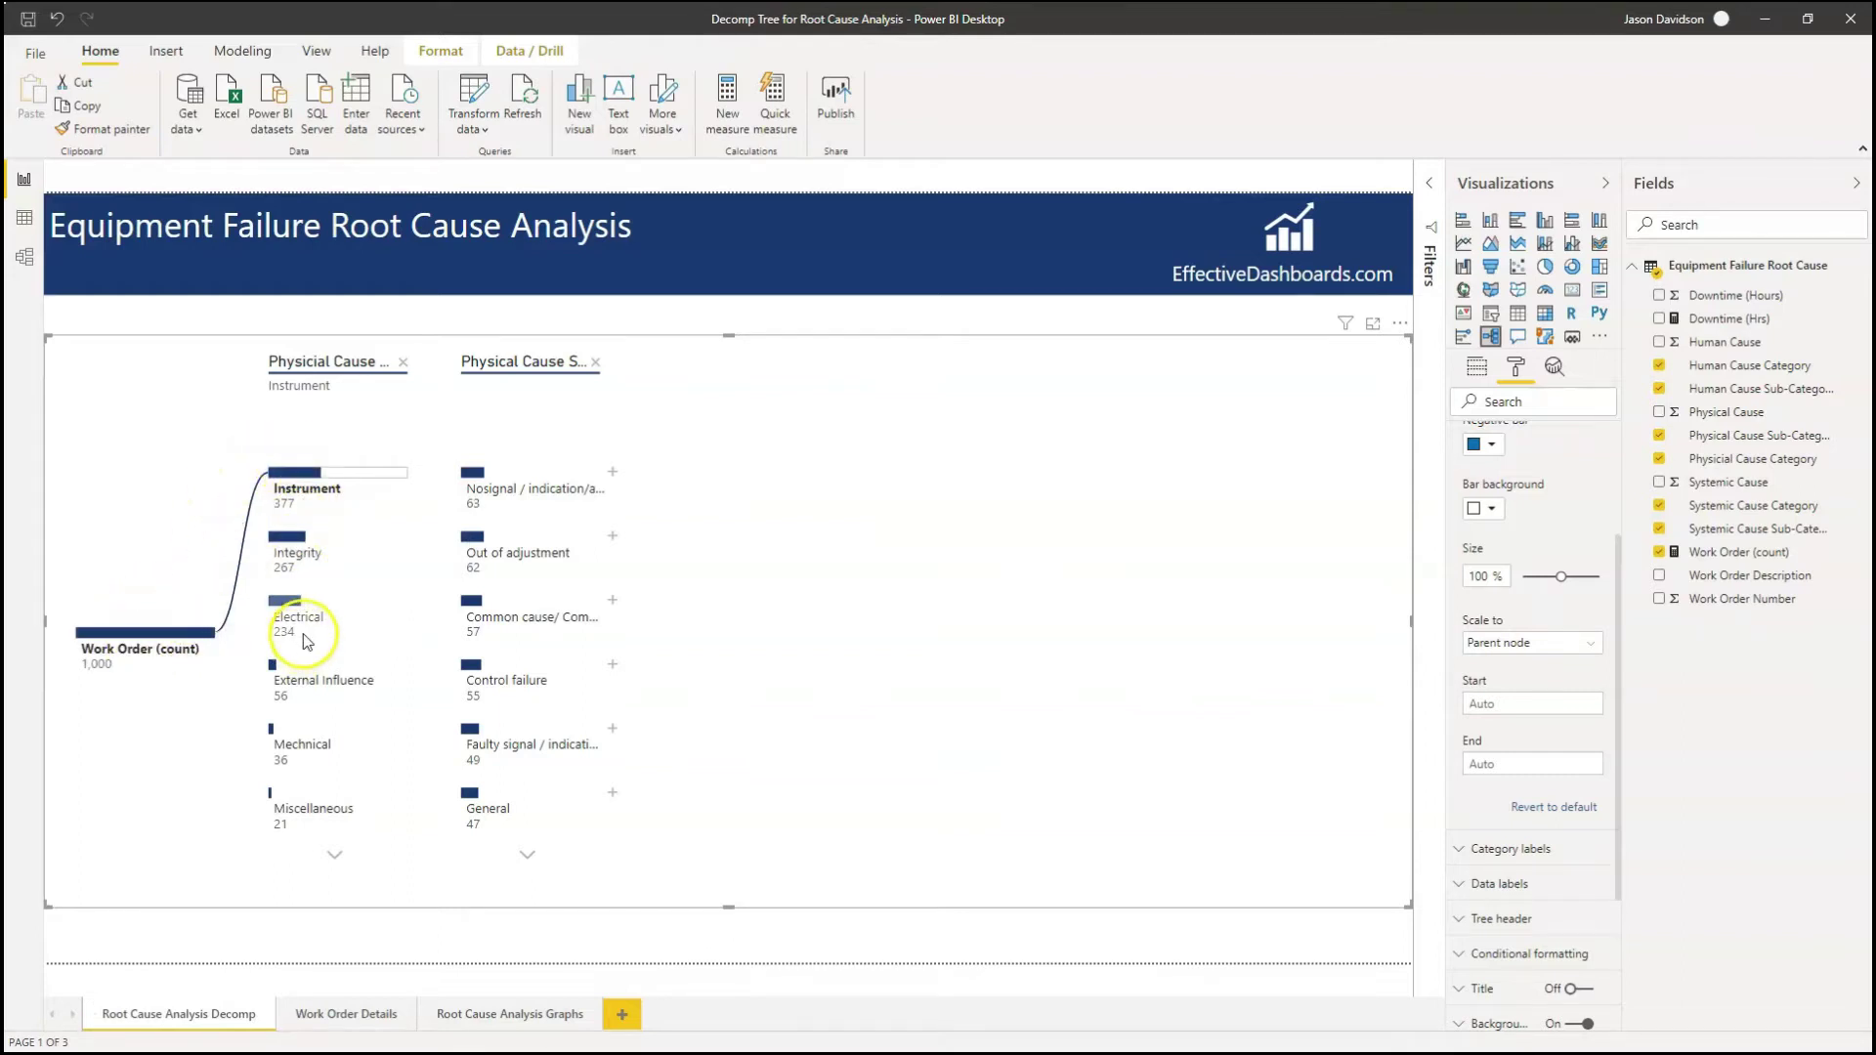
Examine how the data bars of Work Order (count), Instrument and its sub-categories compare under Parent node scaling.
{"action": "mouse_move", "coordinate": [321, 478]}
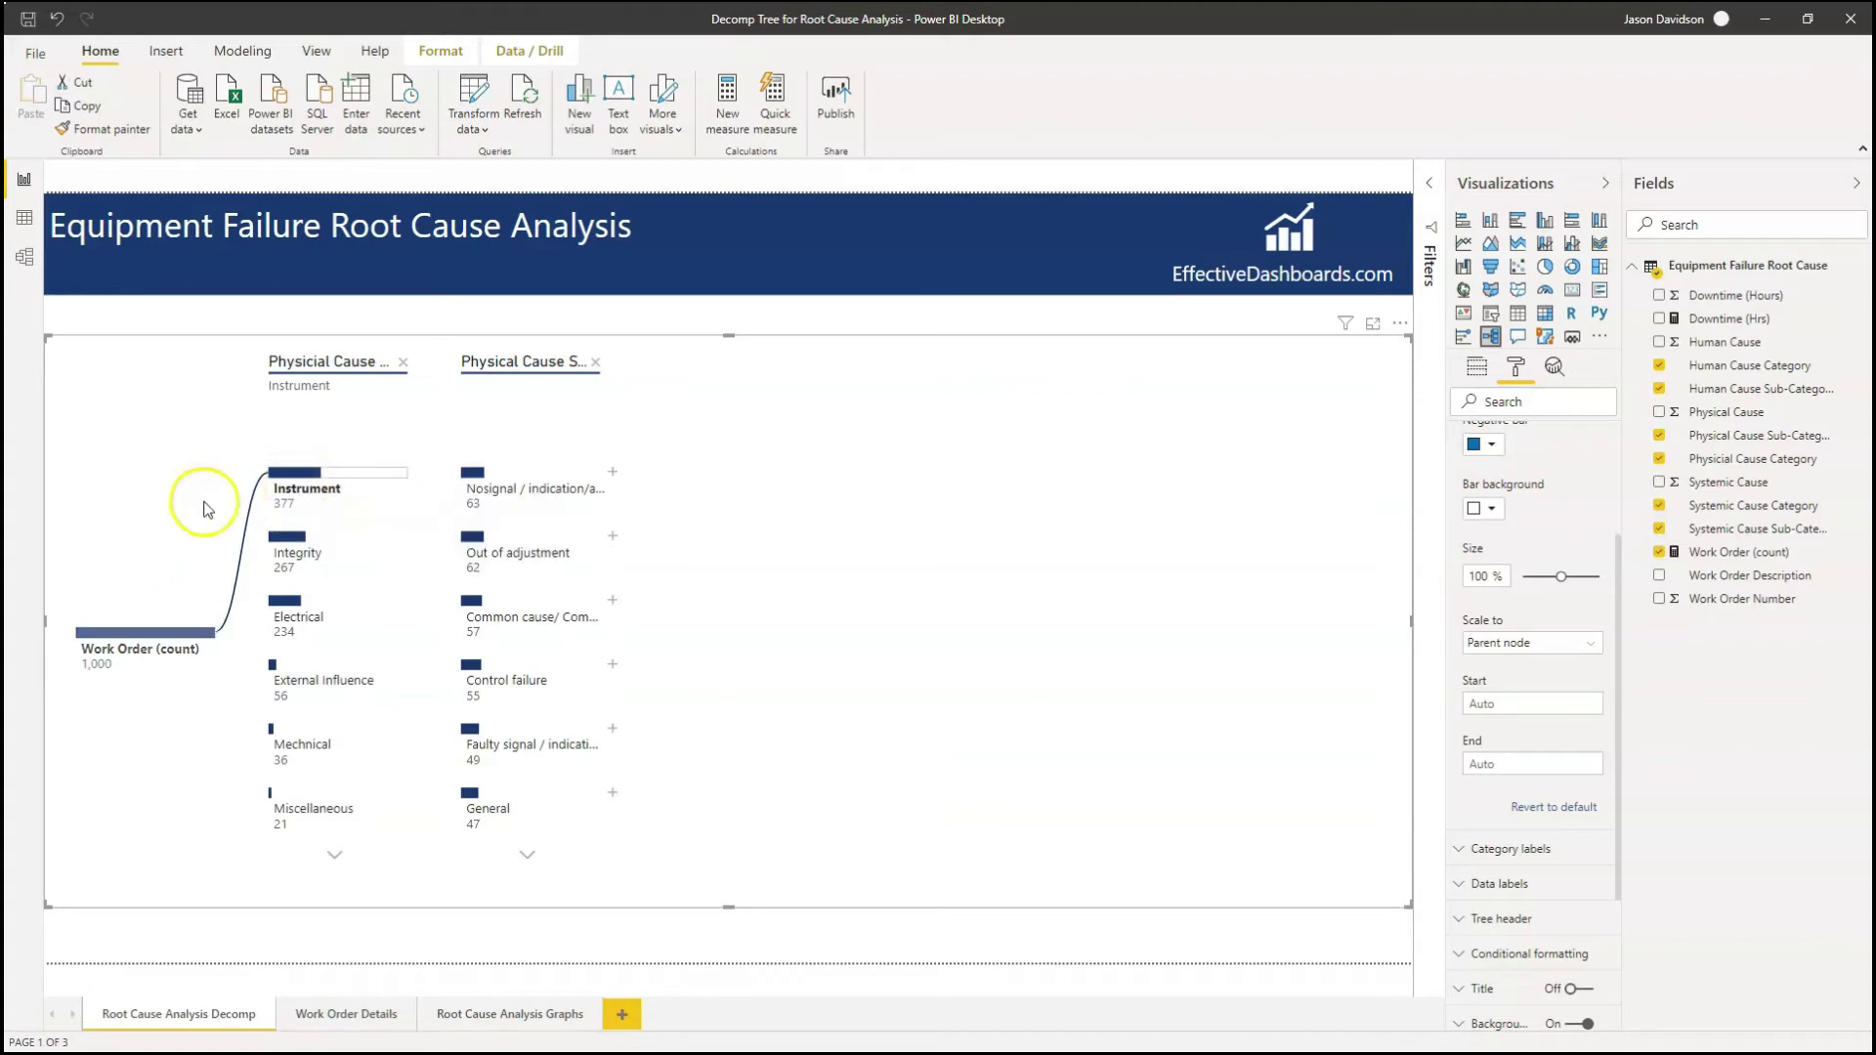
{"action": "left_click", "coordinate": [132, 655]}
{"action": "mouse_move", "coordinate": [132, 656]}
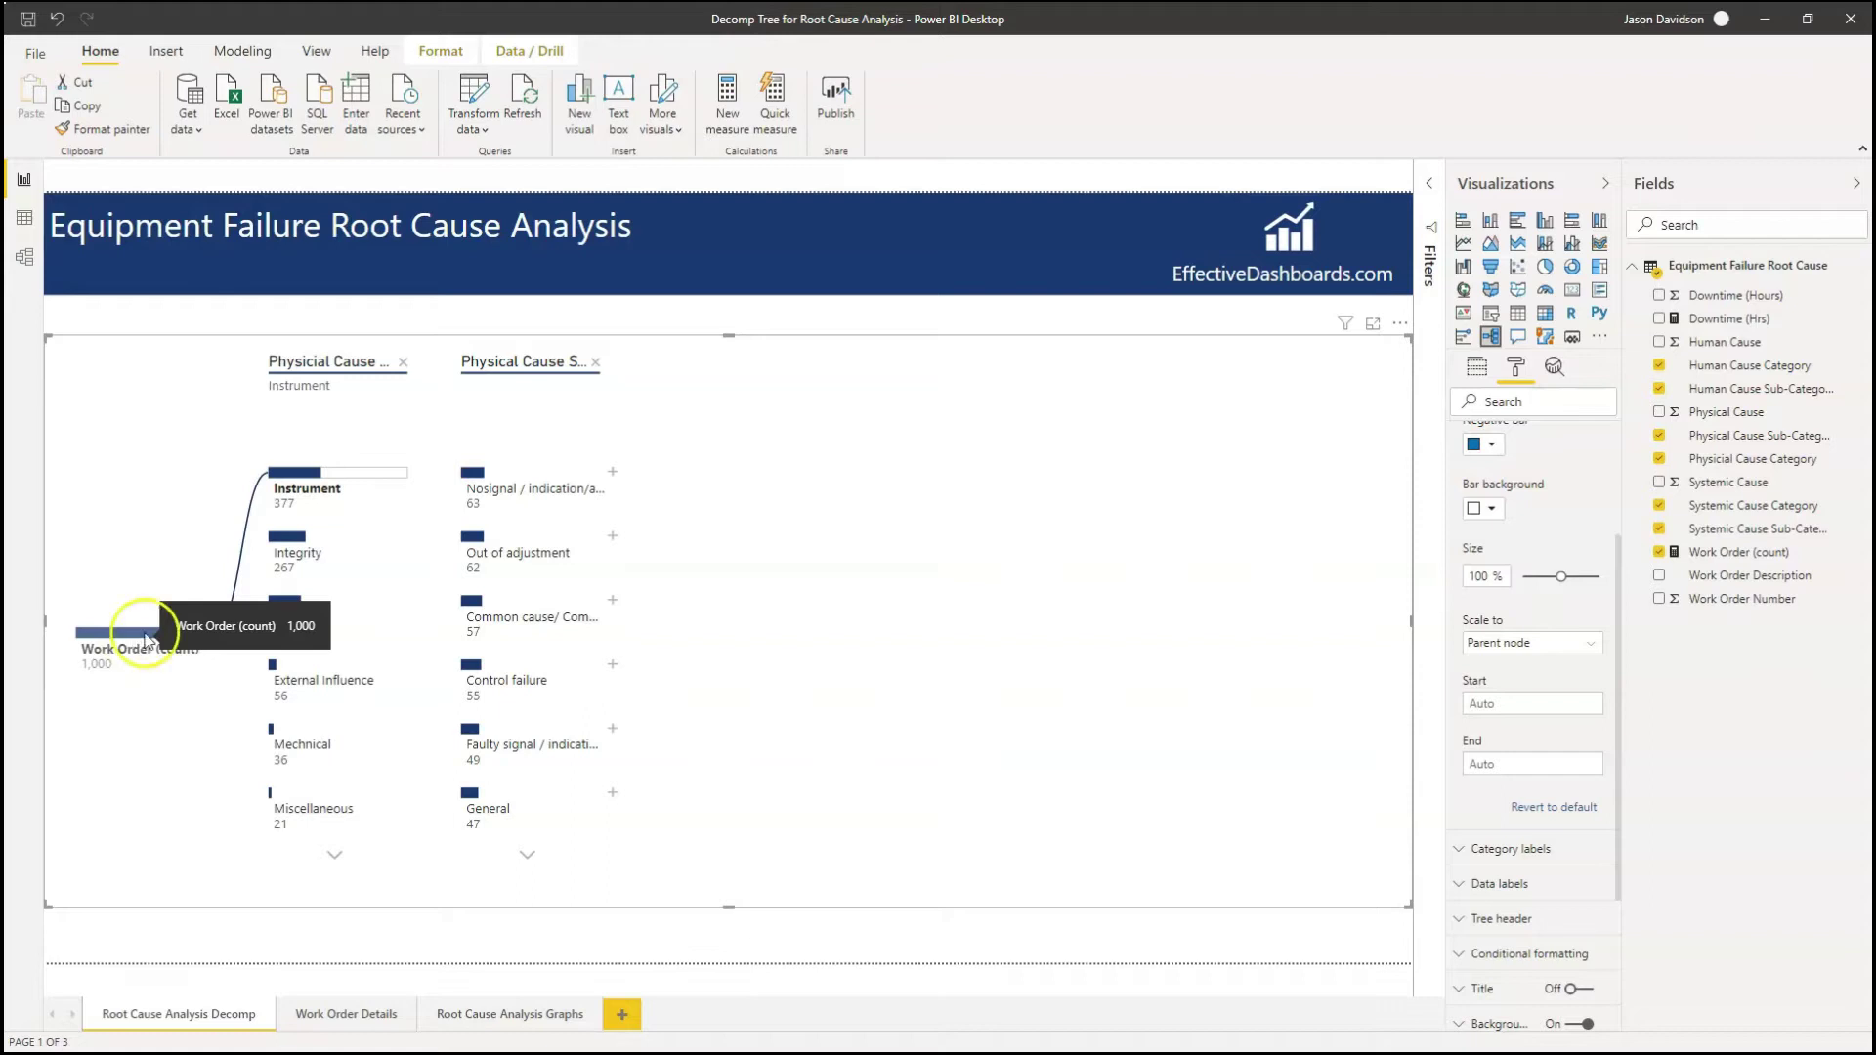
{"action": "left_click", "coordinate": [293, 490]}
{"action": "left_click", "coordinate": [138, 640]}
{"action": "left_click", "coordinate": [306, 491]}
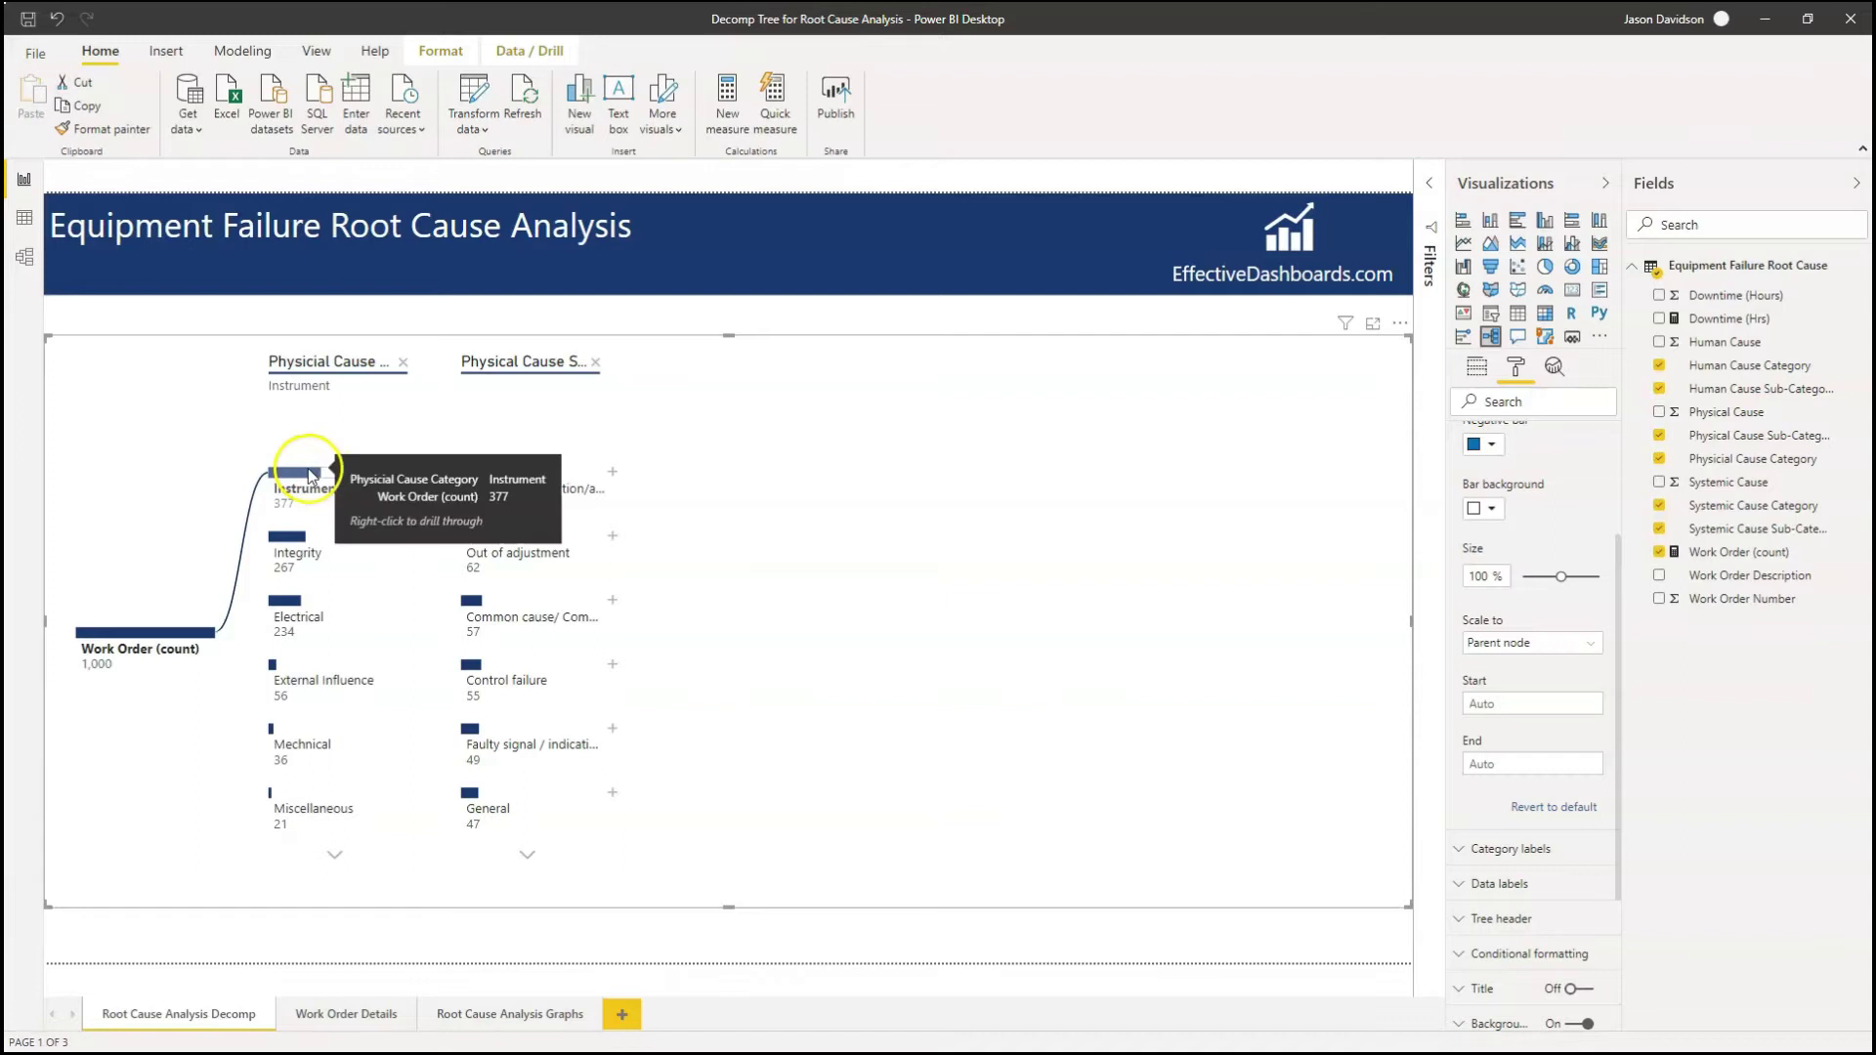
{"action": "mouse_move", "coordinate": [498, 475]}
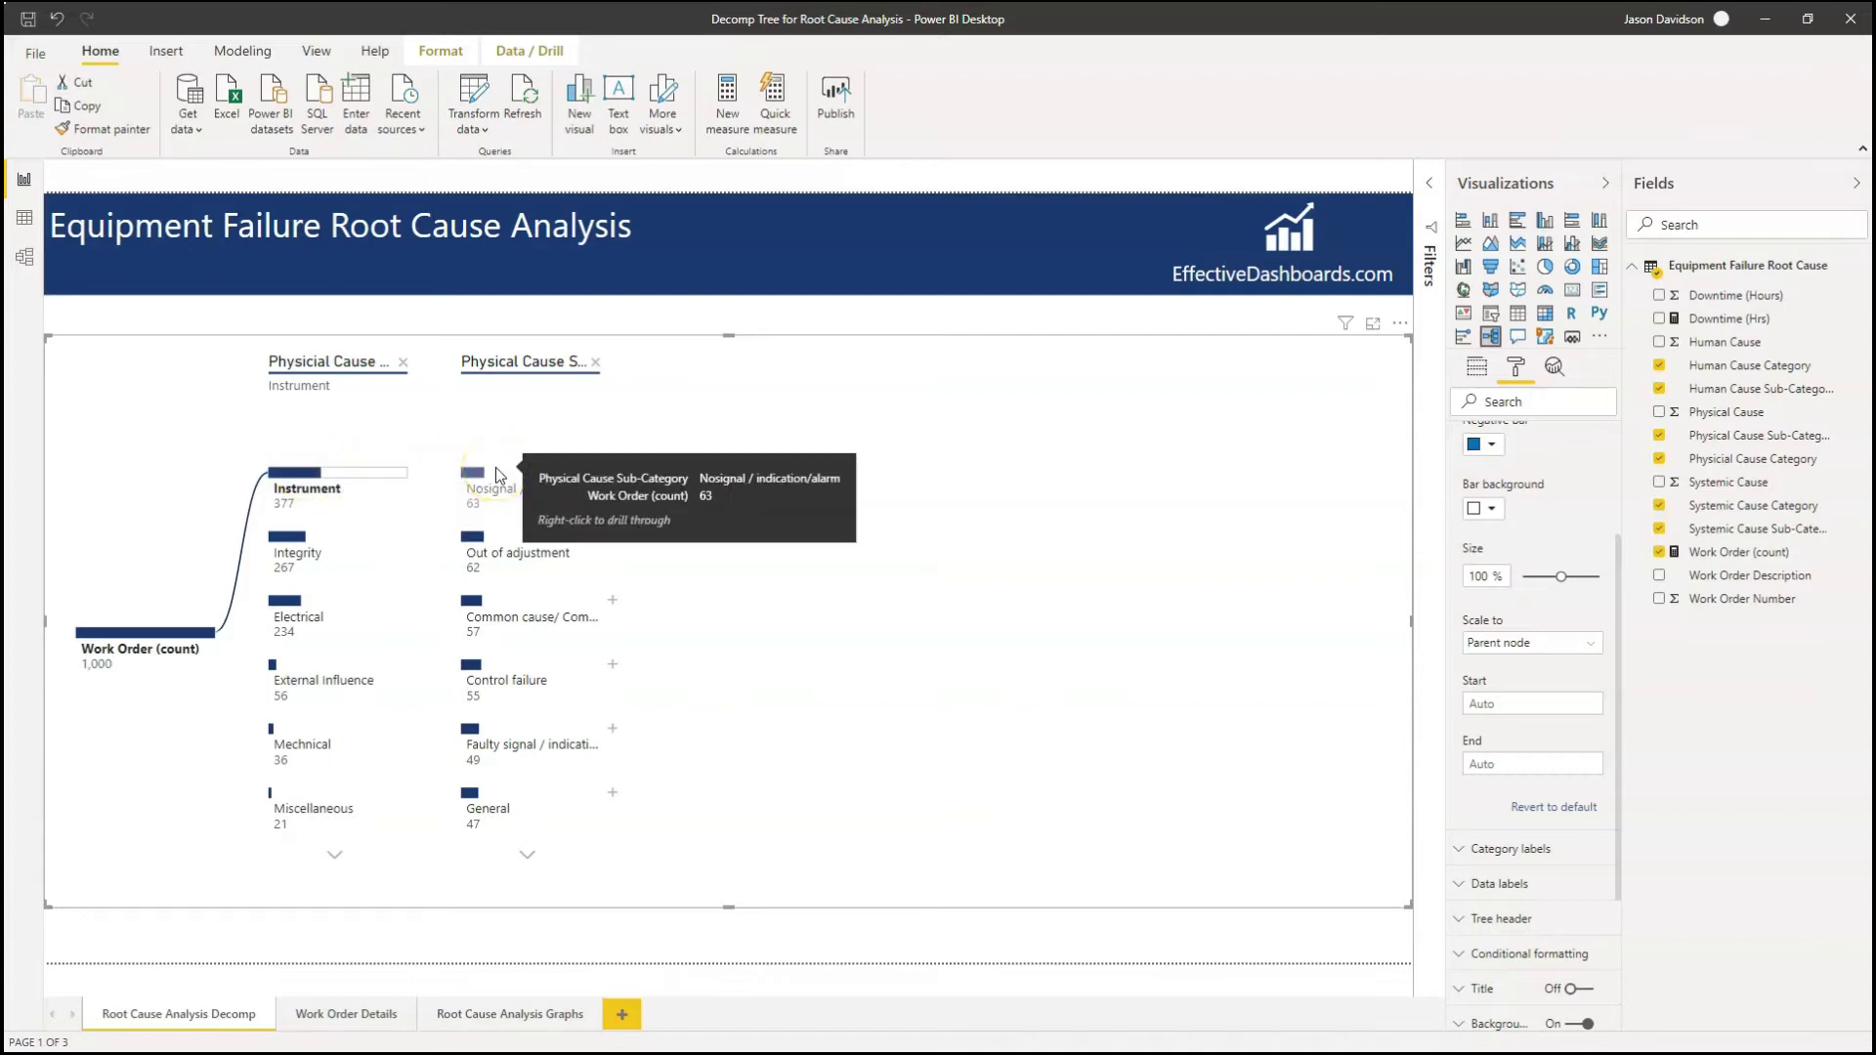
{"action": "left_click", "coordinate": [303, 480]}
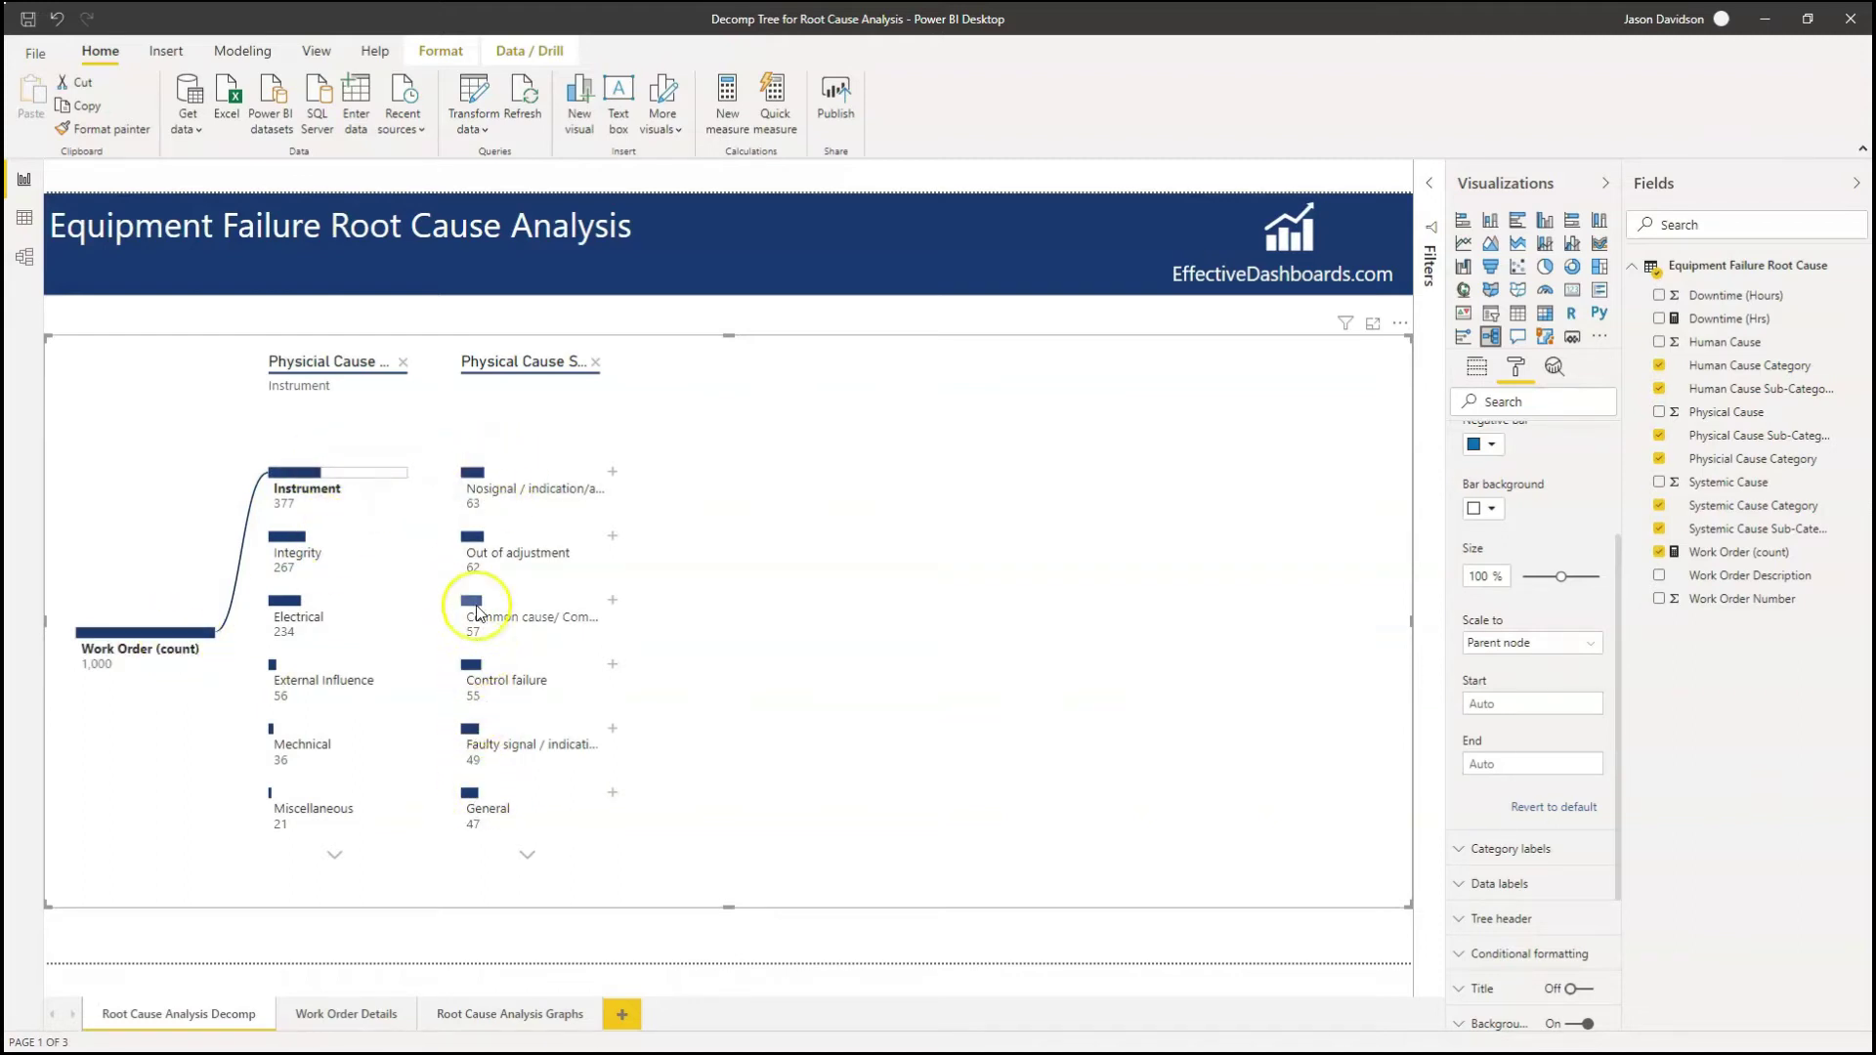
{"action": "mouse_move", "coordinate": [481, 478]}
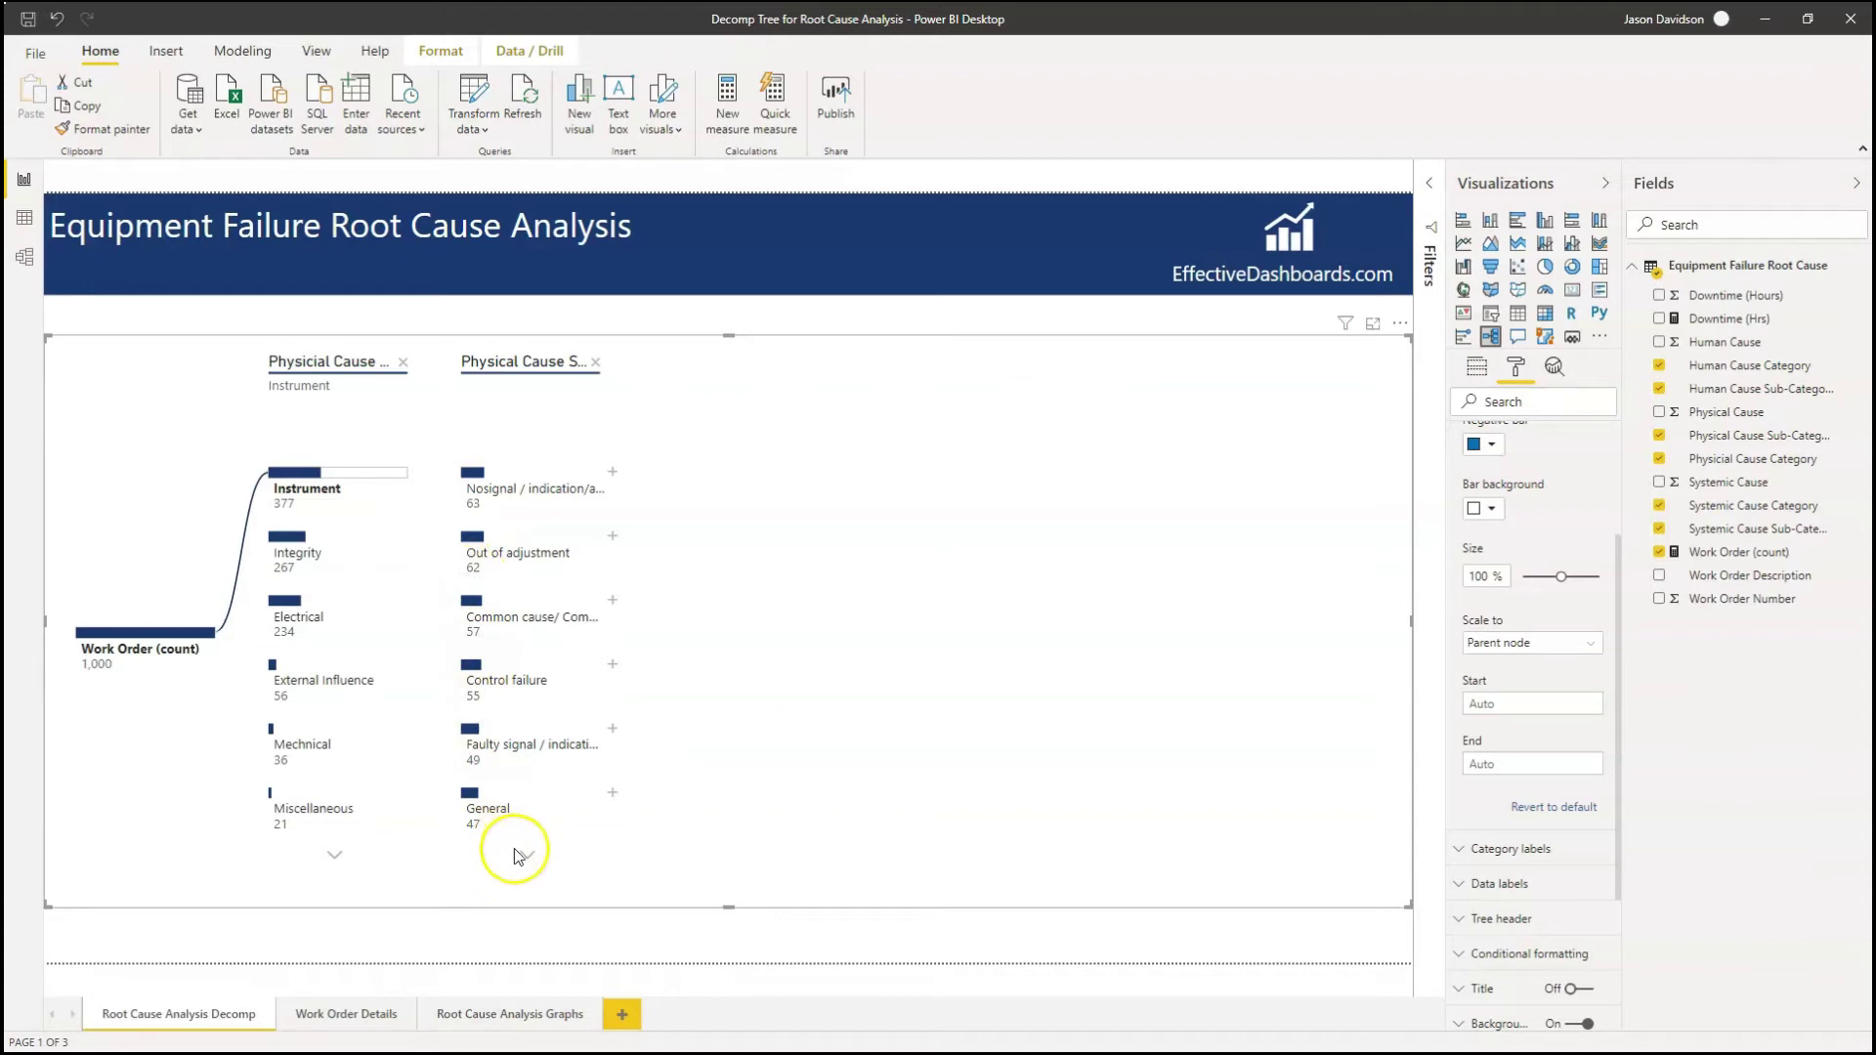
Switch the tree between the Integrity and Instrument nodes to compare their sub-categories, ending on Integrity.
{"action": "left_click", "coordinate": [345, 548]}
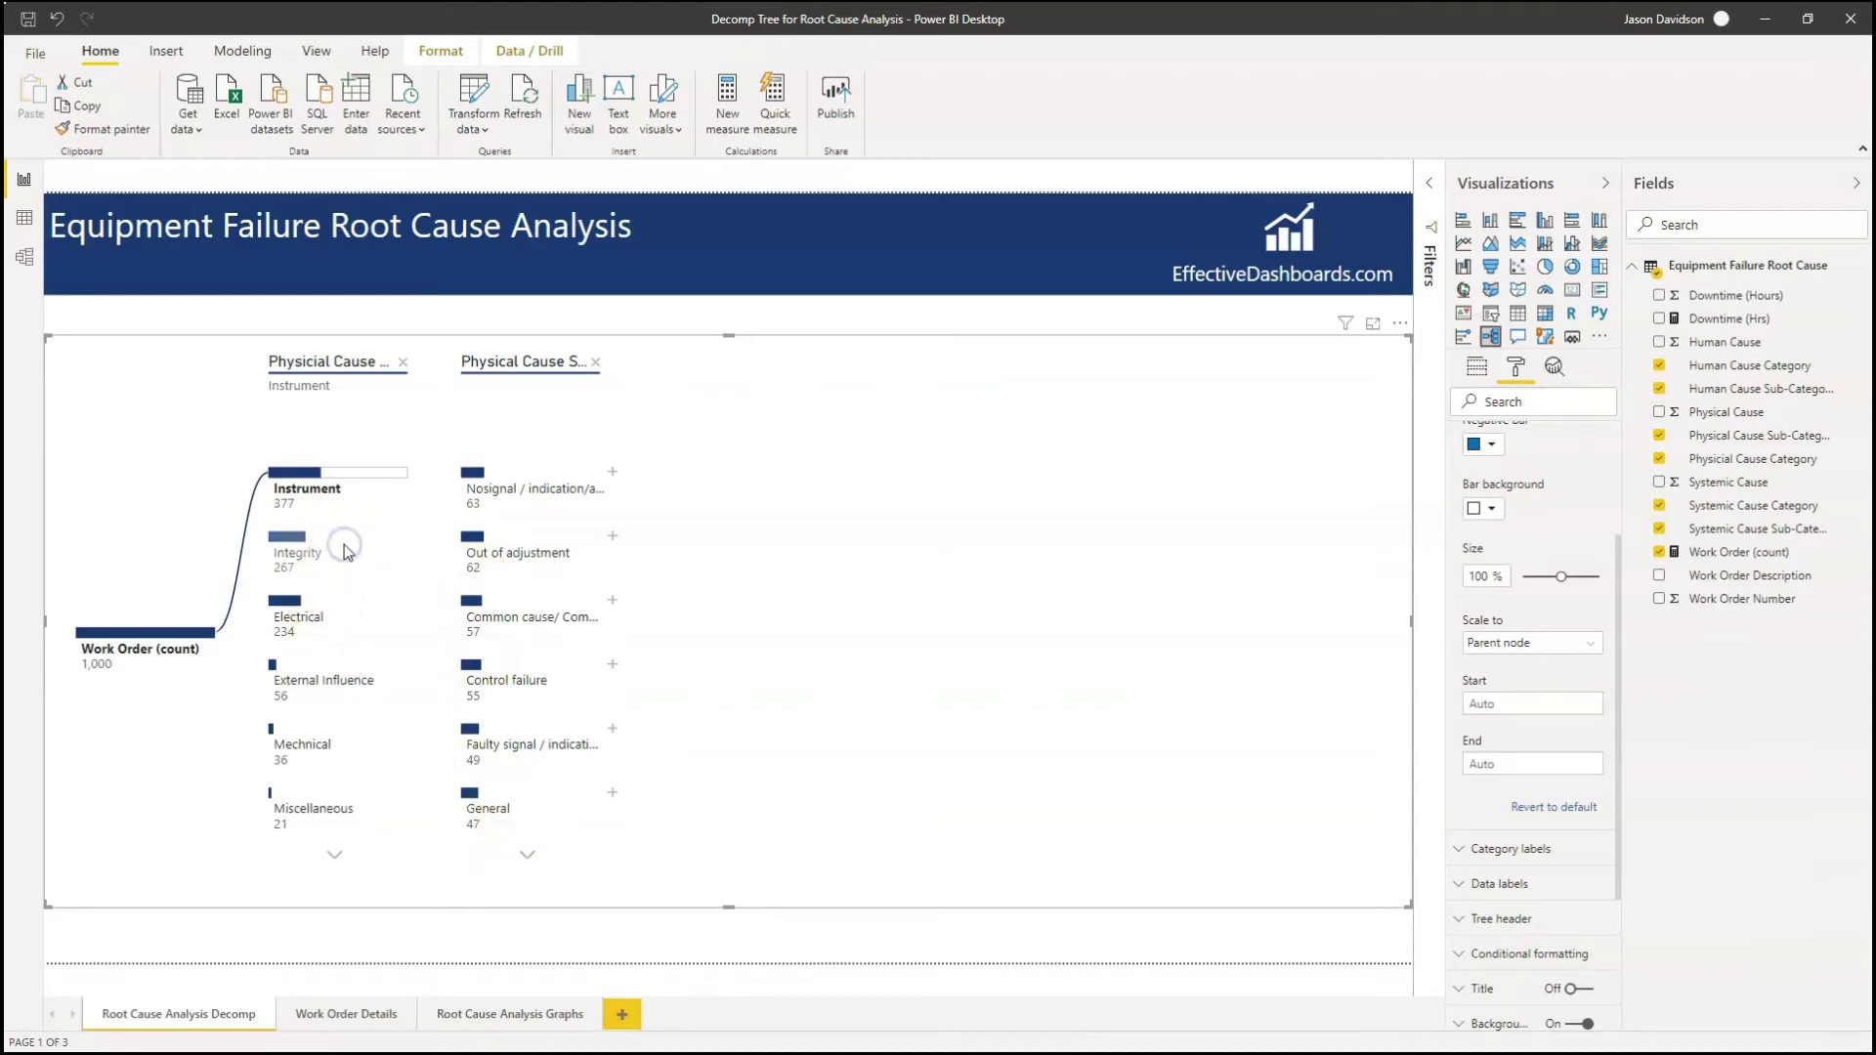
{"action": "left_click", "coordinate": [303, 540]}
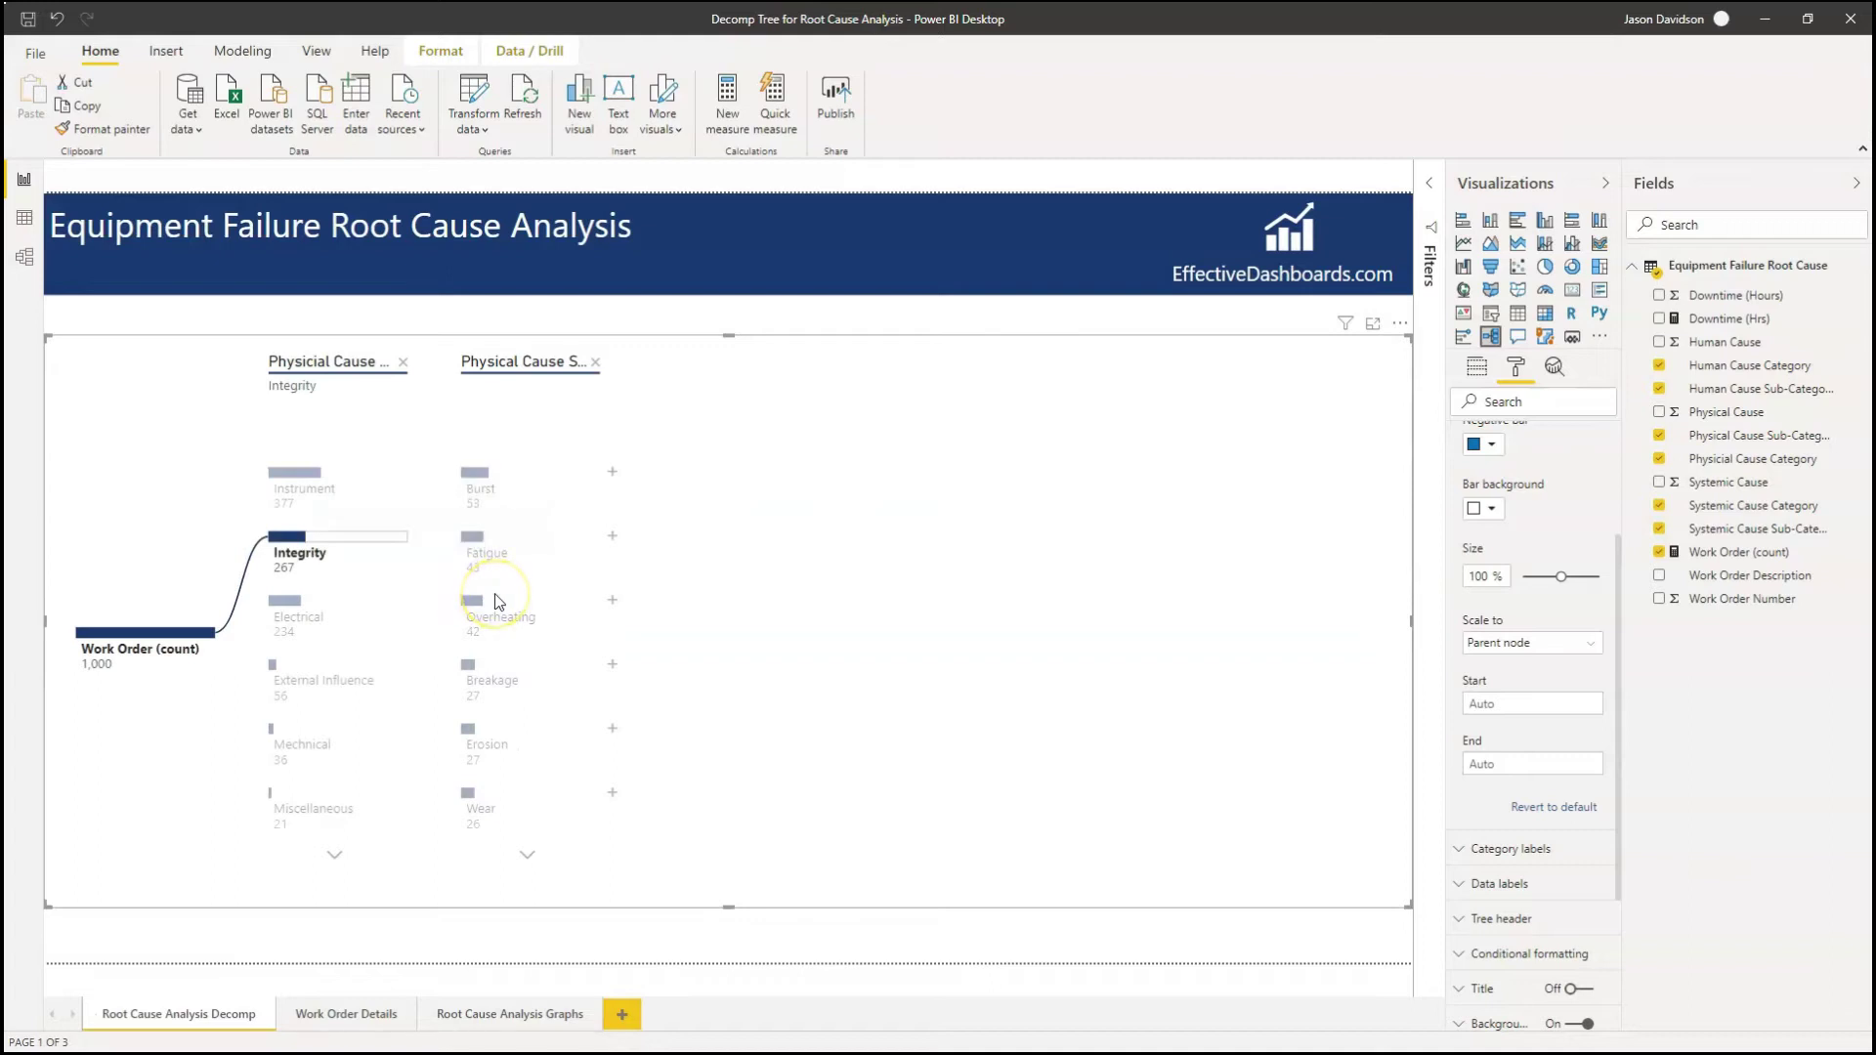
{"action": "left_click", "coordinate": [363, 545]}
{"action": "left_click", "coordinate": [364, 546]}
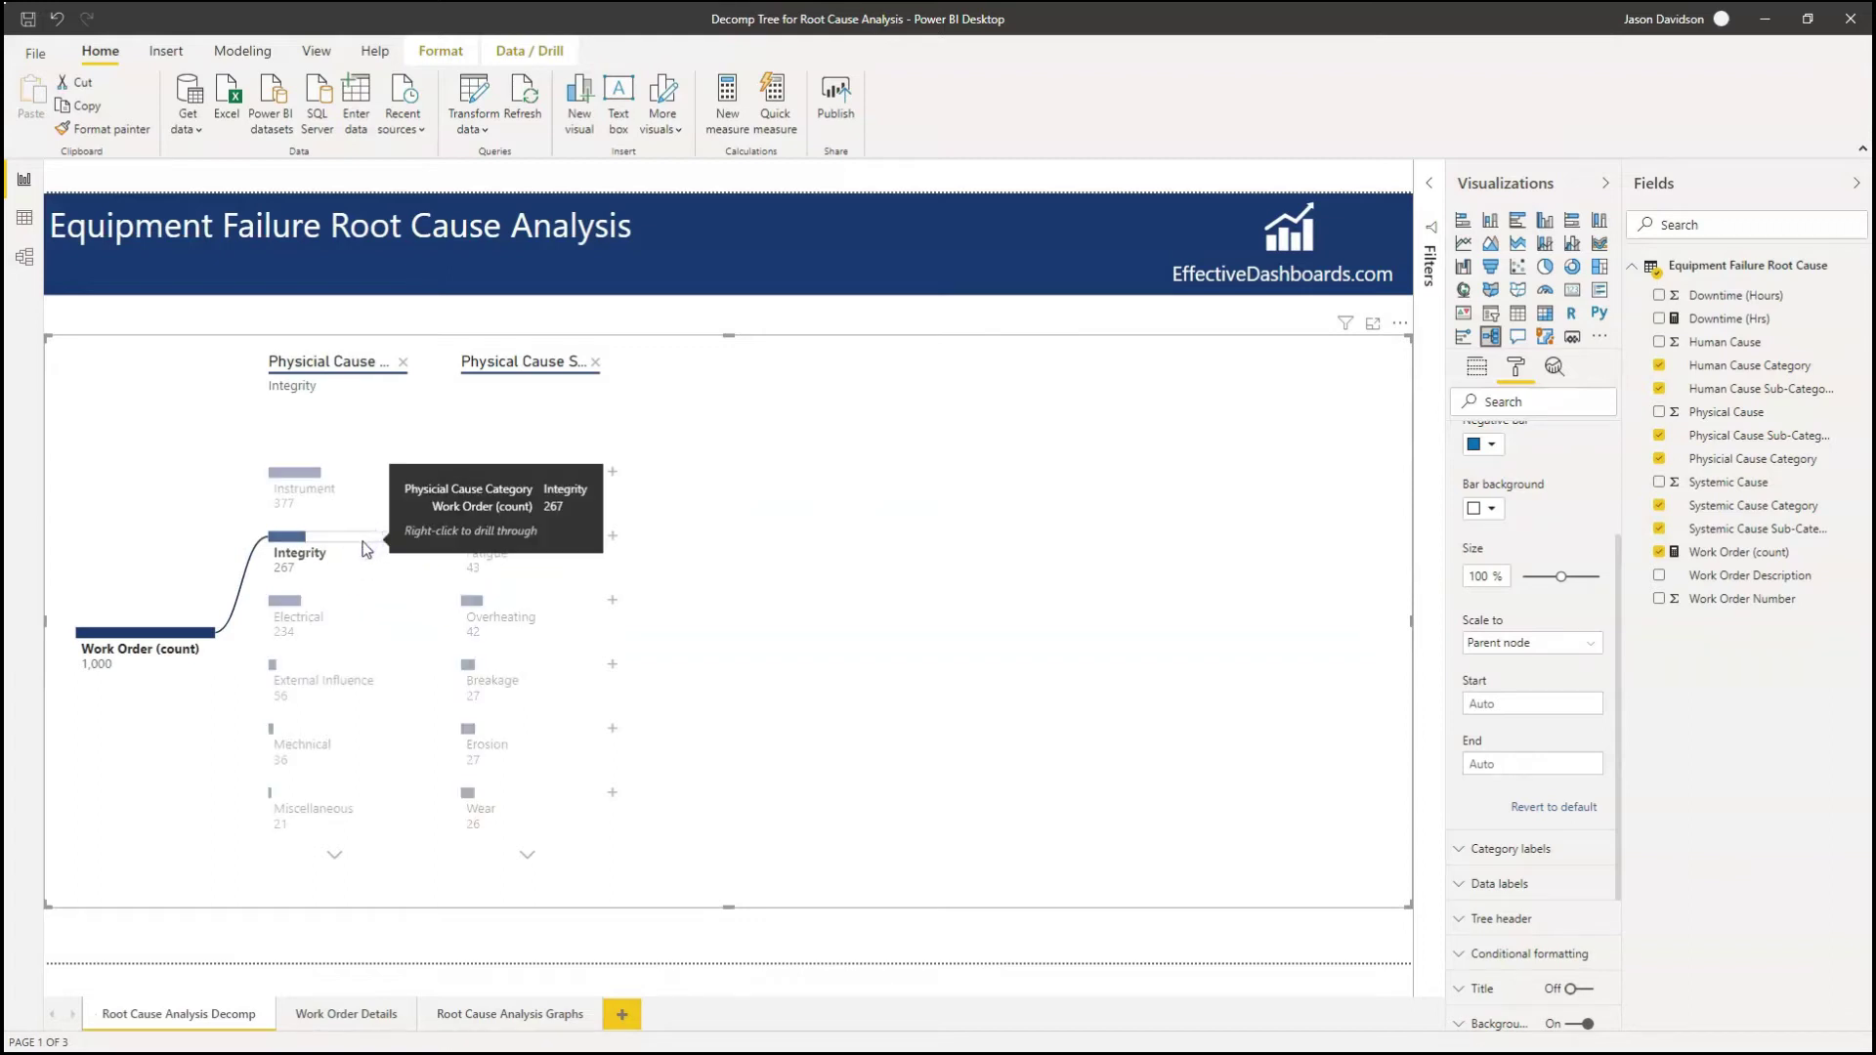
{"action": "left_click", "coordinate": [867, 507]}
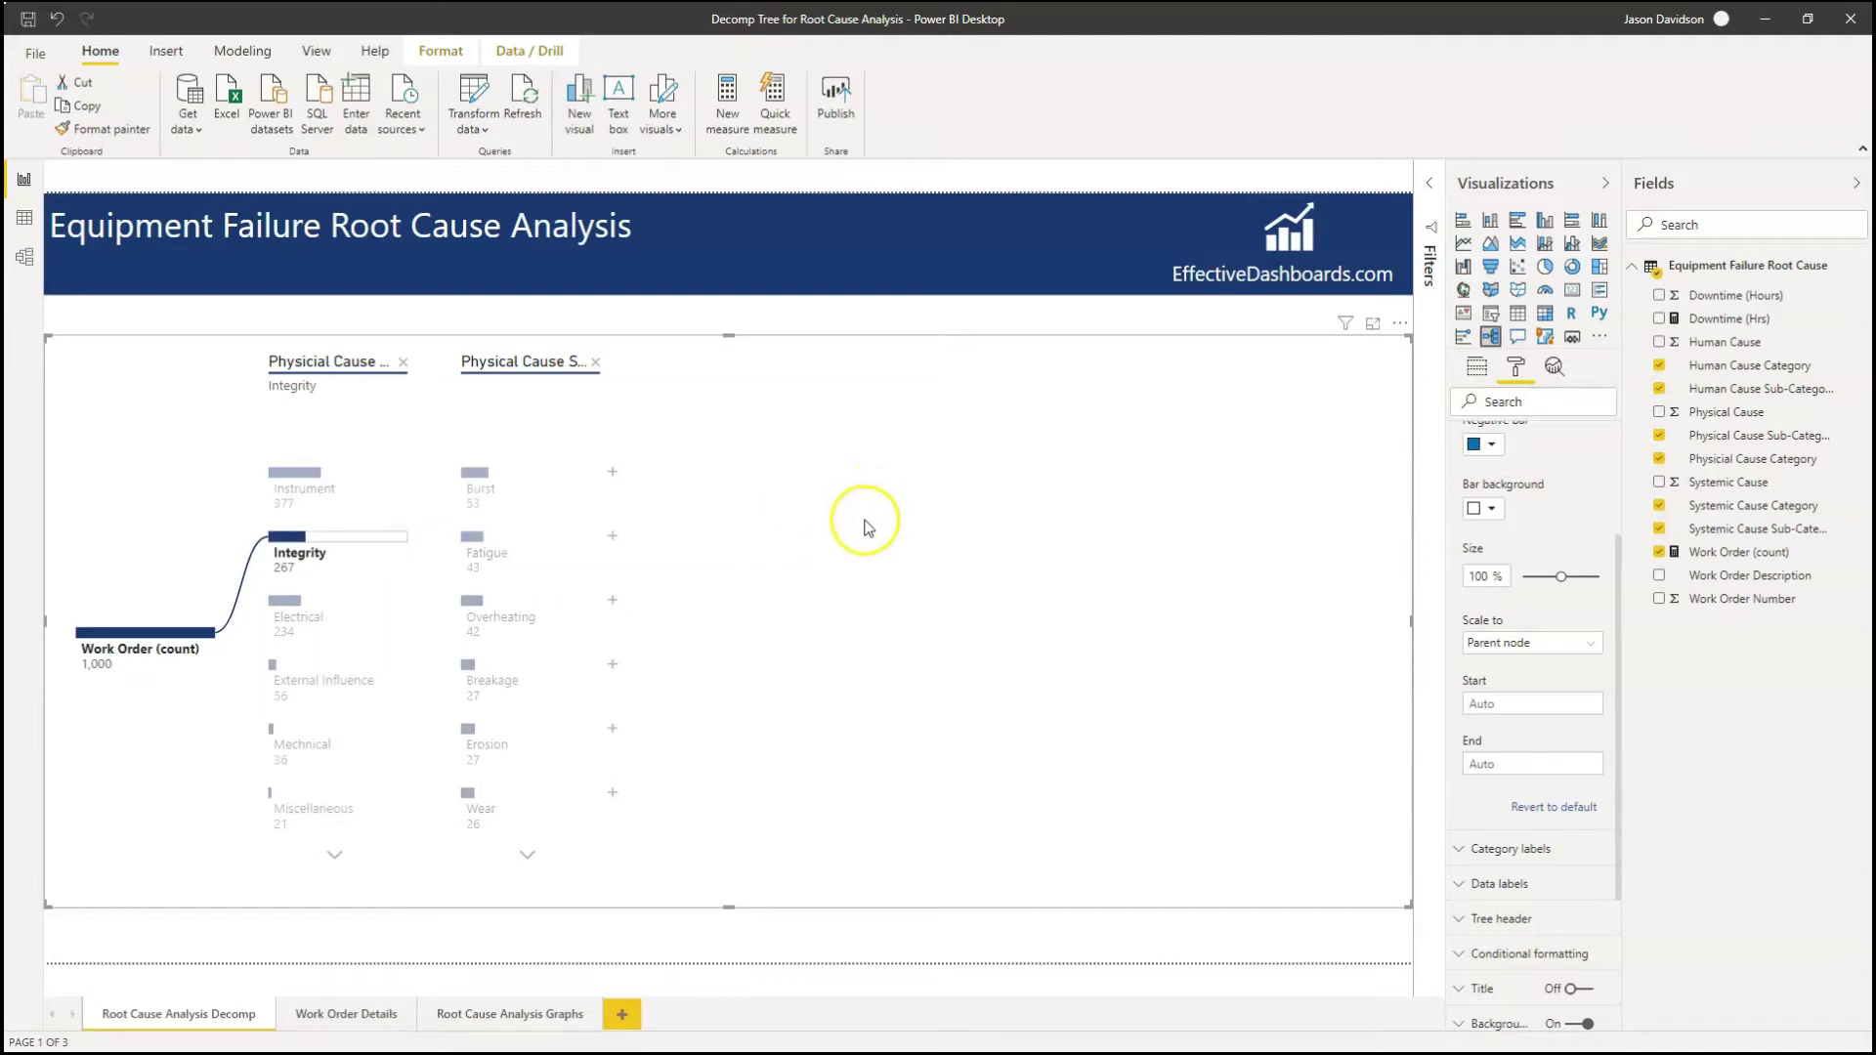
{"action": "left_click", "coordinate": [351, 547]}
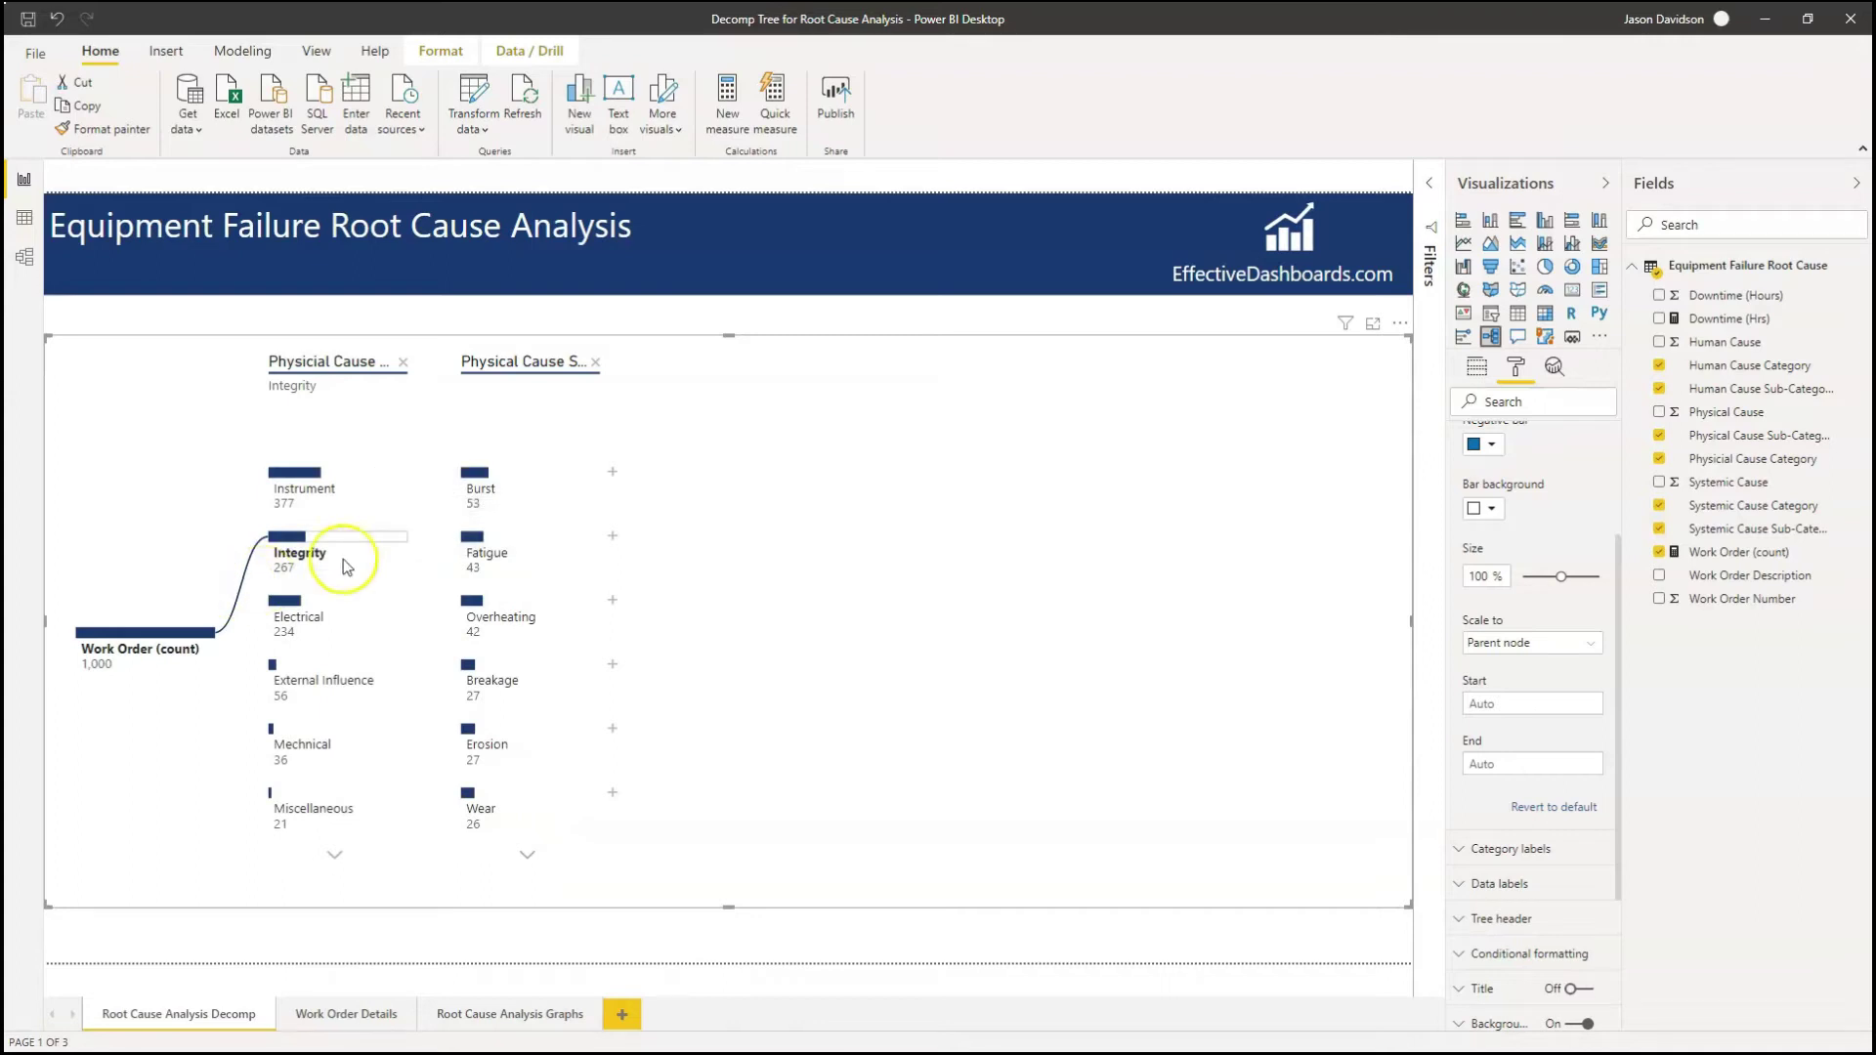
{"action": "left_click", "coordinate": [341, 481]}
{"action": "left_click", "coordinate": [352, 544]}
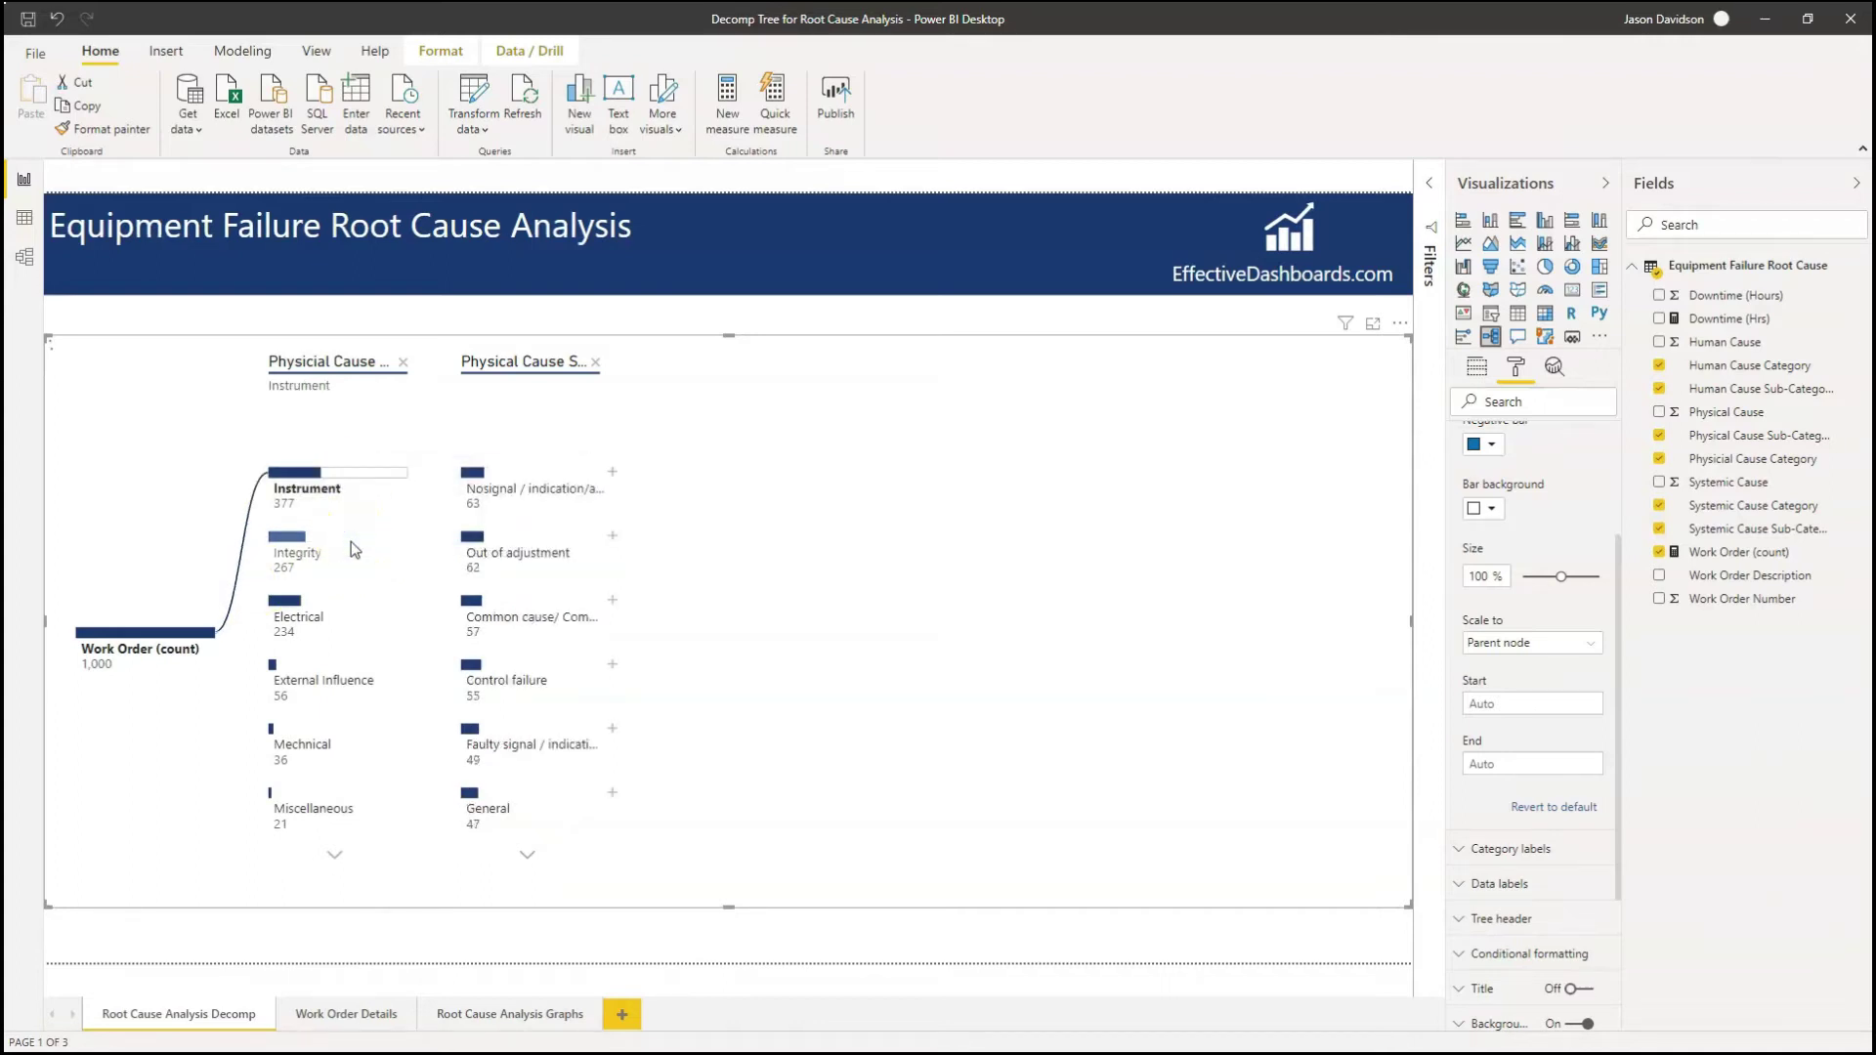
{"action": "left_click", "coordinate": [578, 501]}
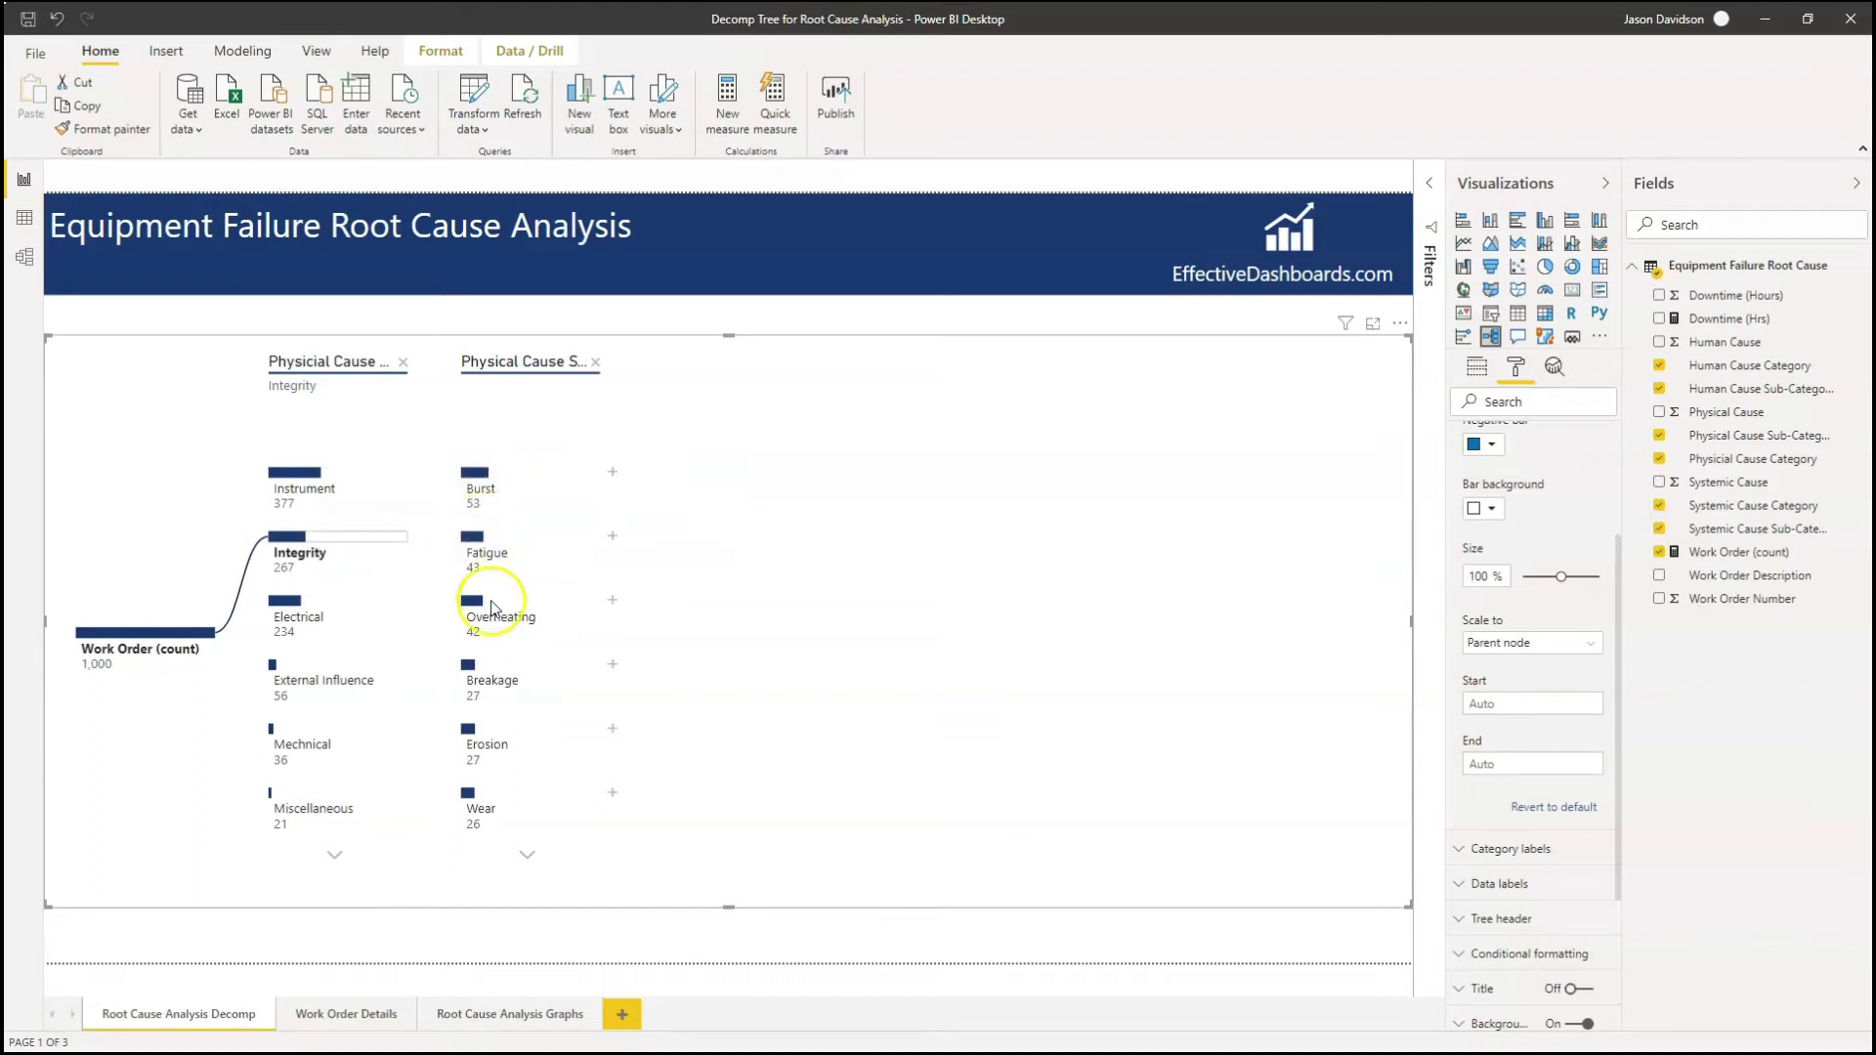
Show the Electrical node's sub-categories and return the tree to the Instrument node.
{"action": "left_click", "coordinate": [292, 607]}
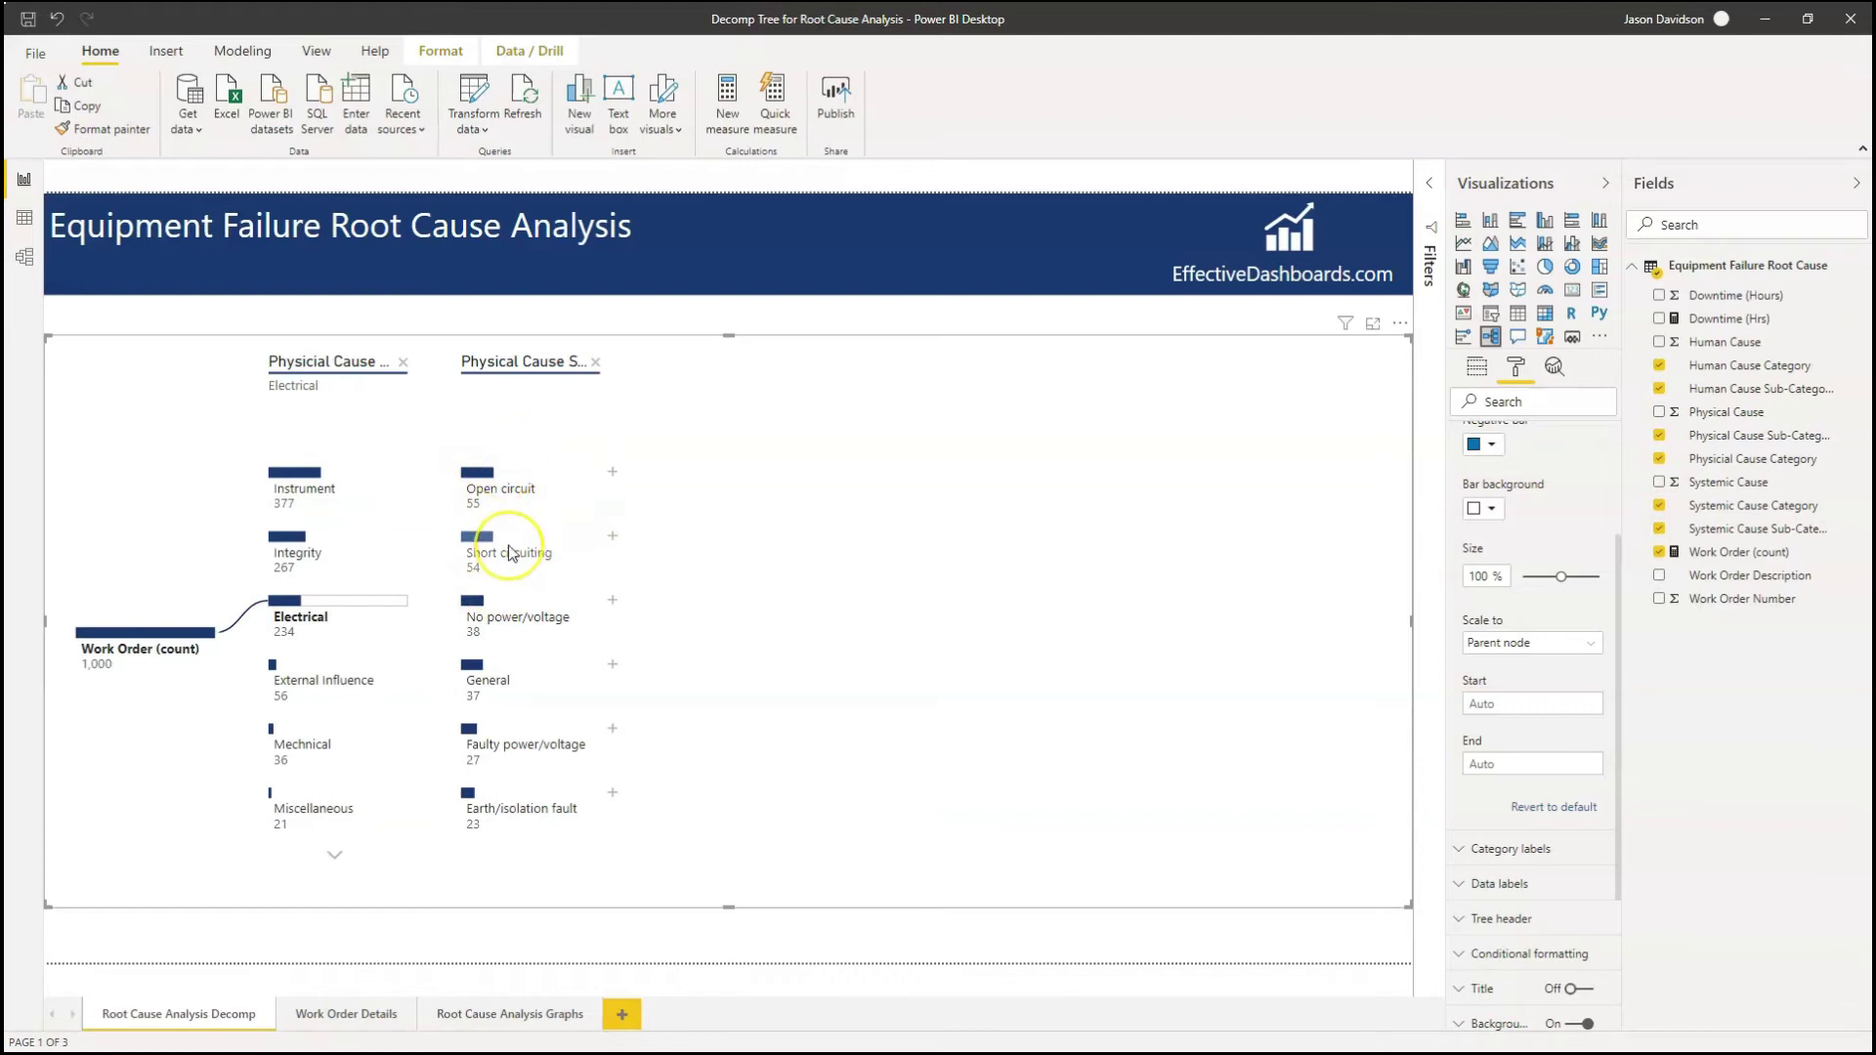
{"action": "mouse_move", "coordinate": [509, 553]}
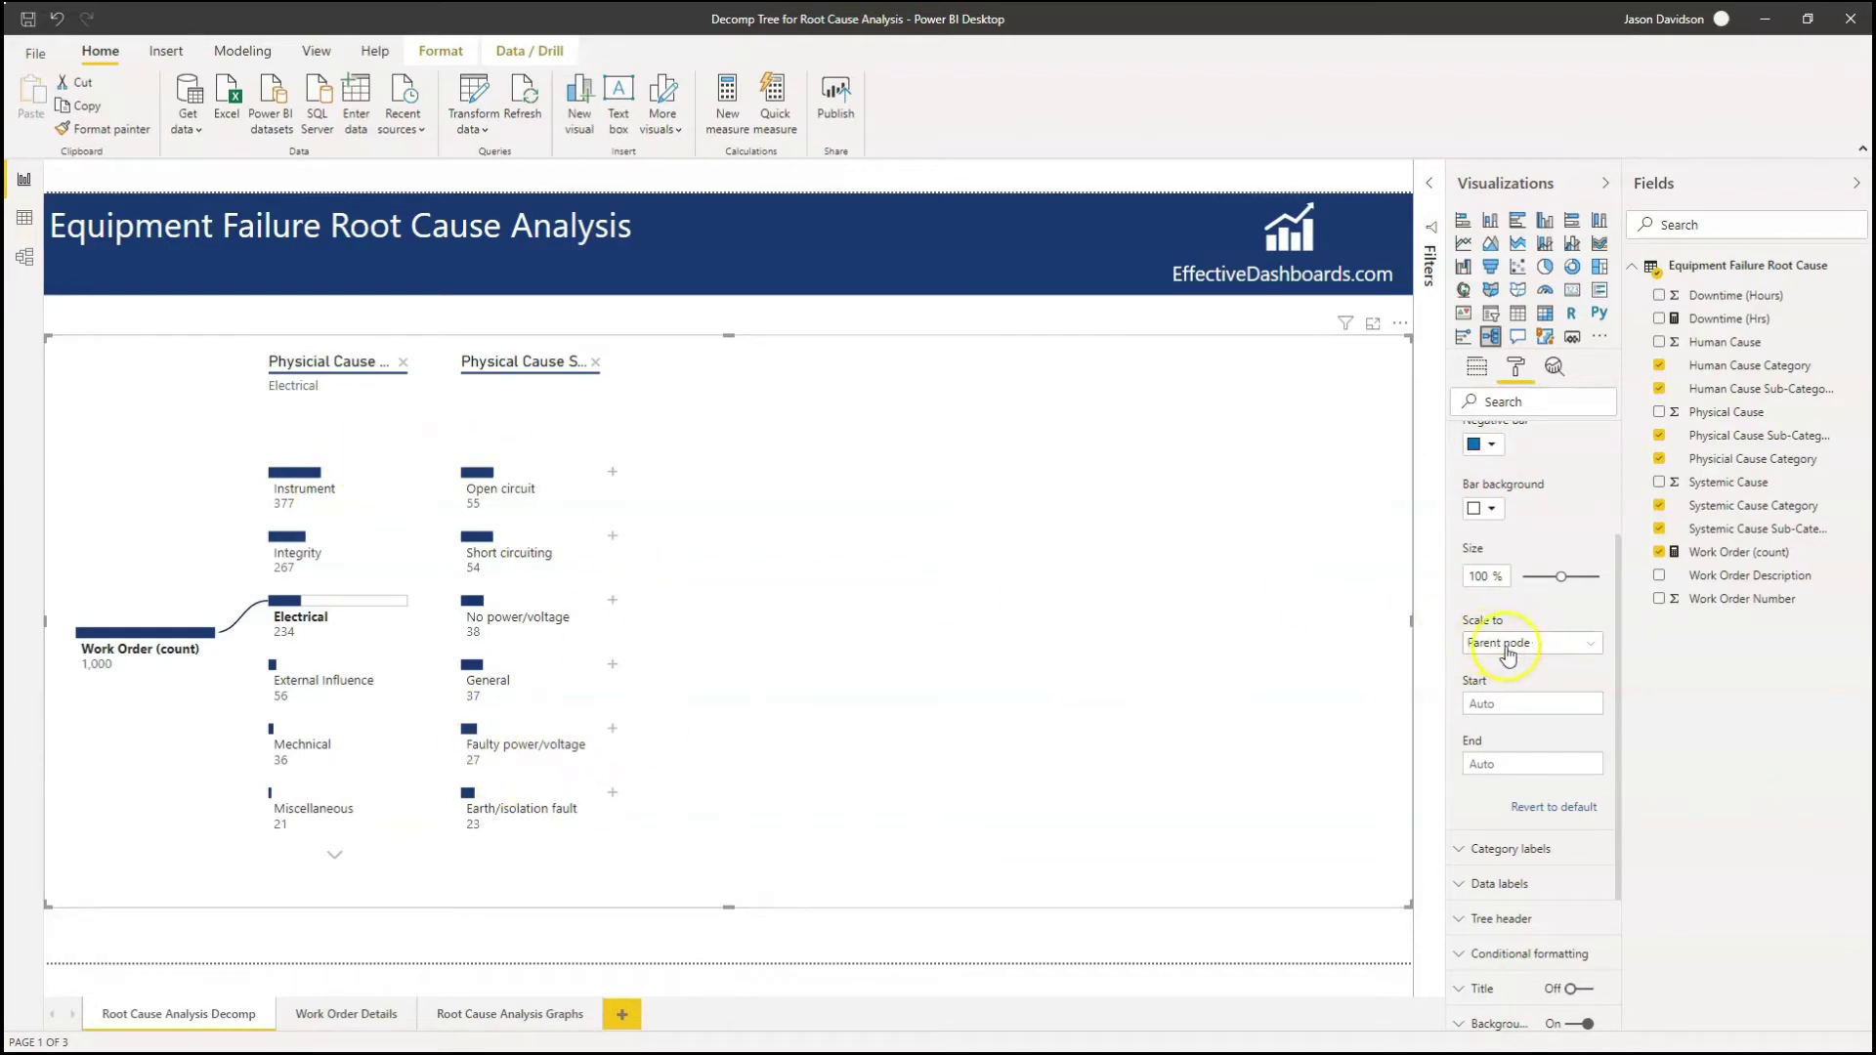
{"action": "left_click", "coordinate": [305, 483]}
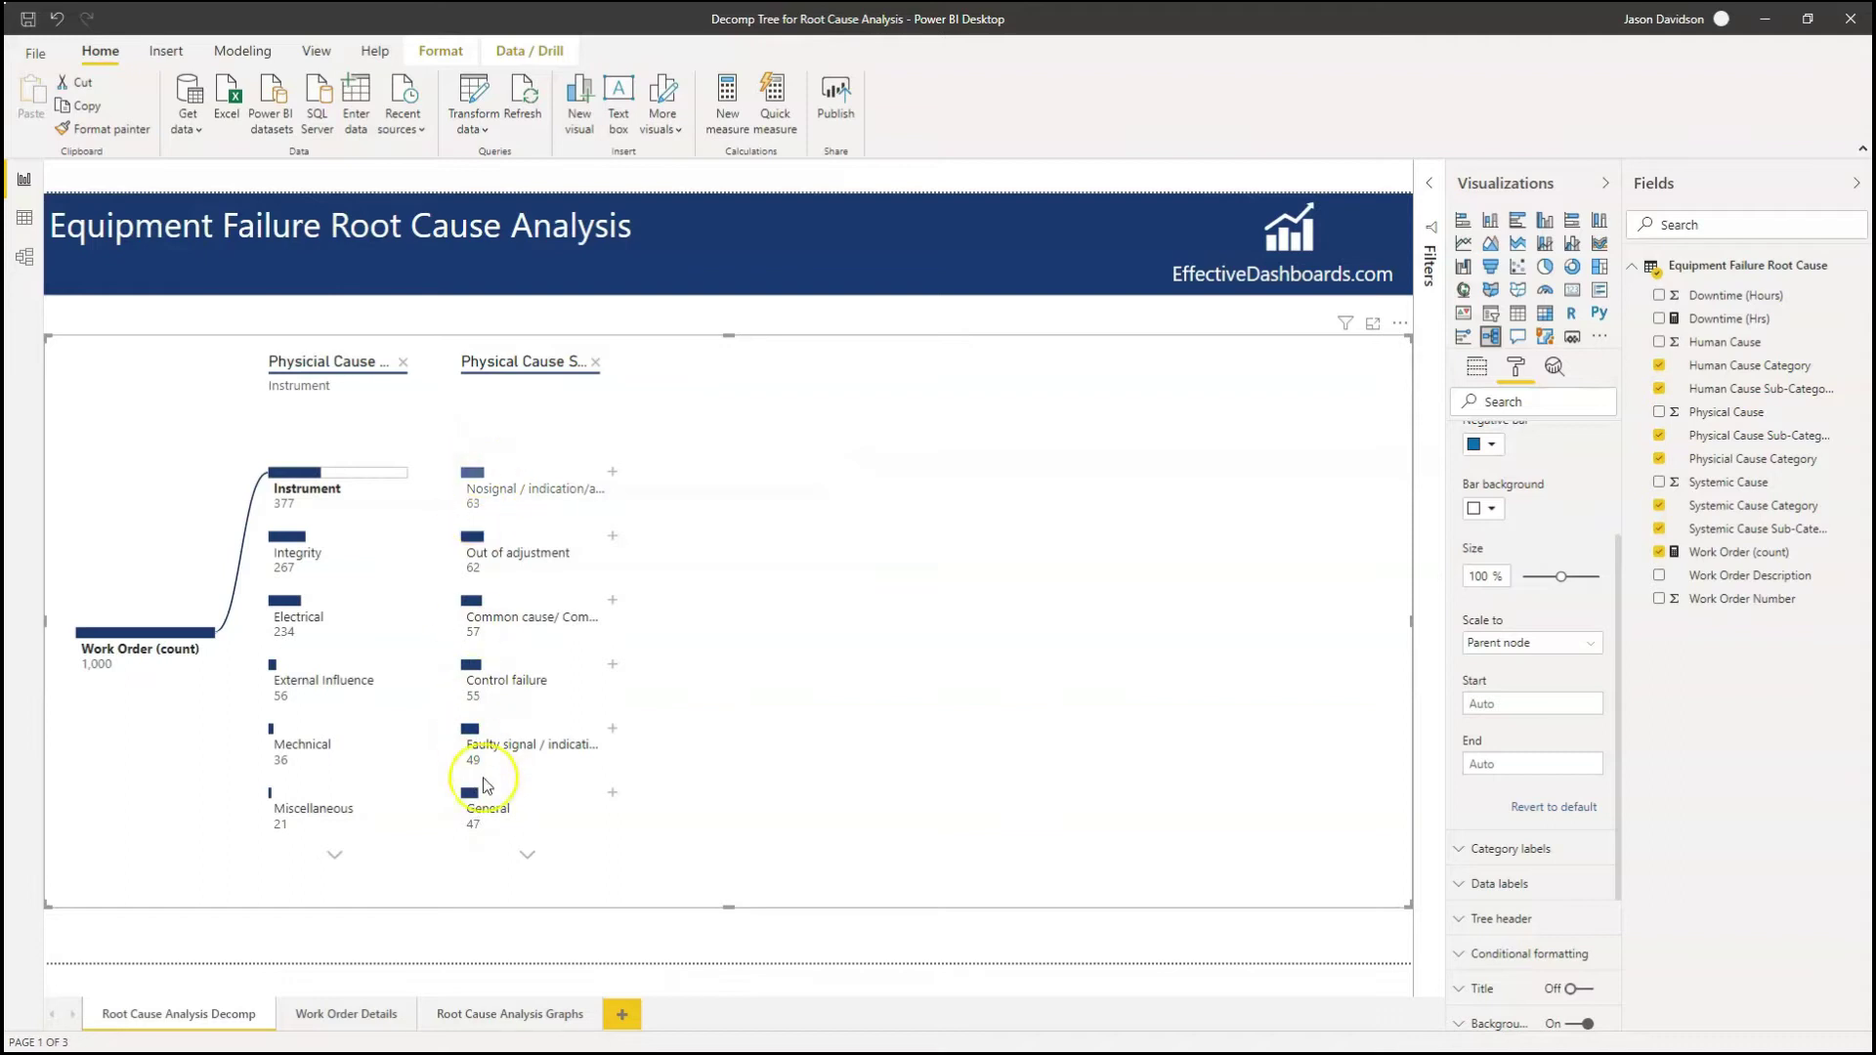
Try scaling the tree's data bars to Level maximum and set the scaling back to Parent node.
{"action": "left_click", "coordinate": [1529, 646]}
{"action": "left_click", "coordinate": [1510, 706]}
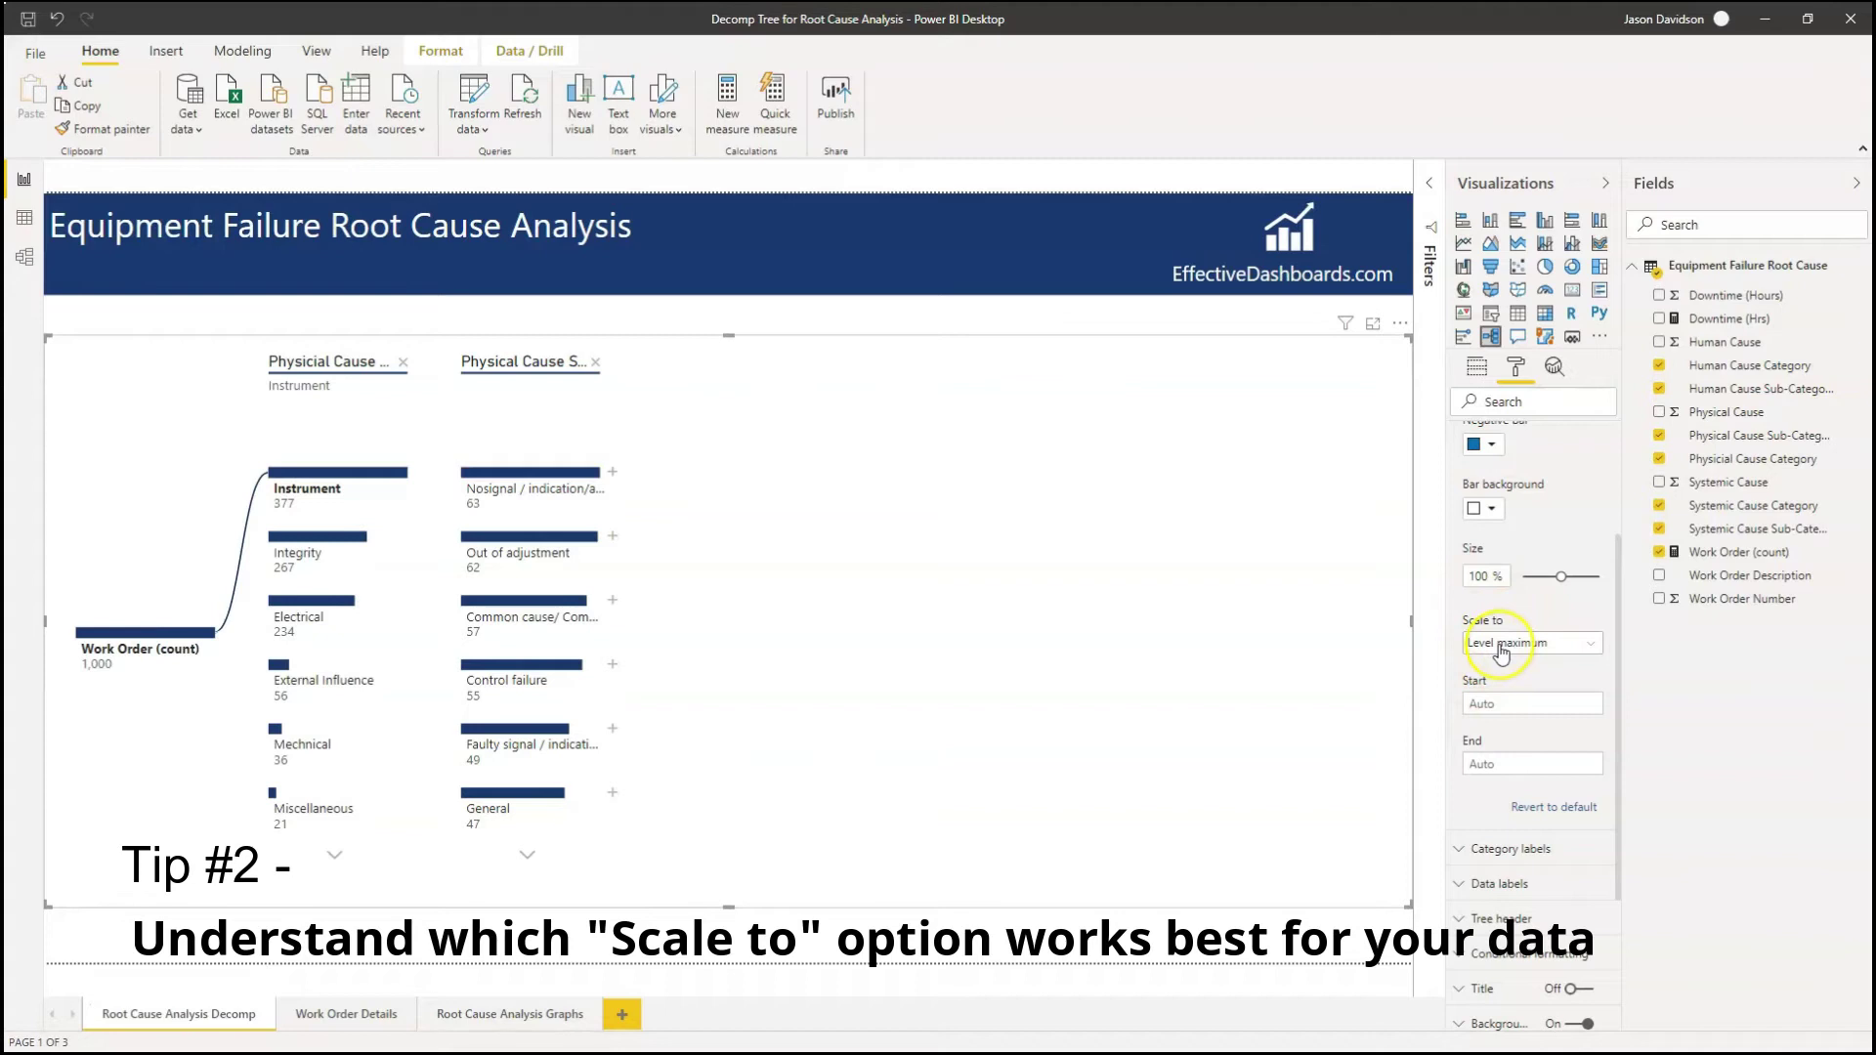
{"action": "mouse_move", "coordinate": [401, 477]}
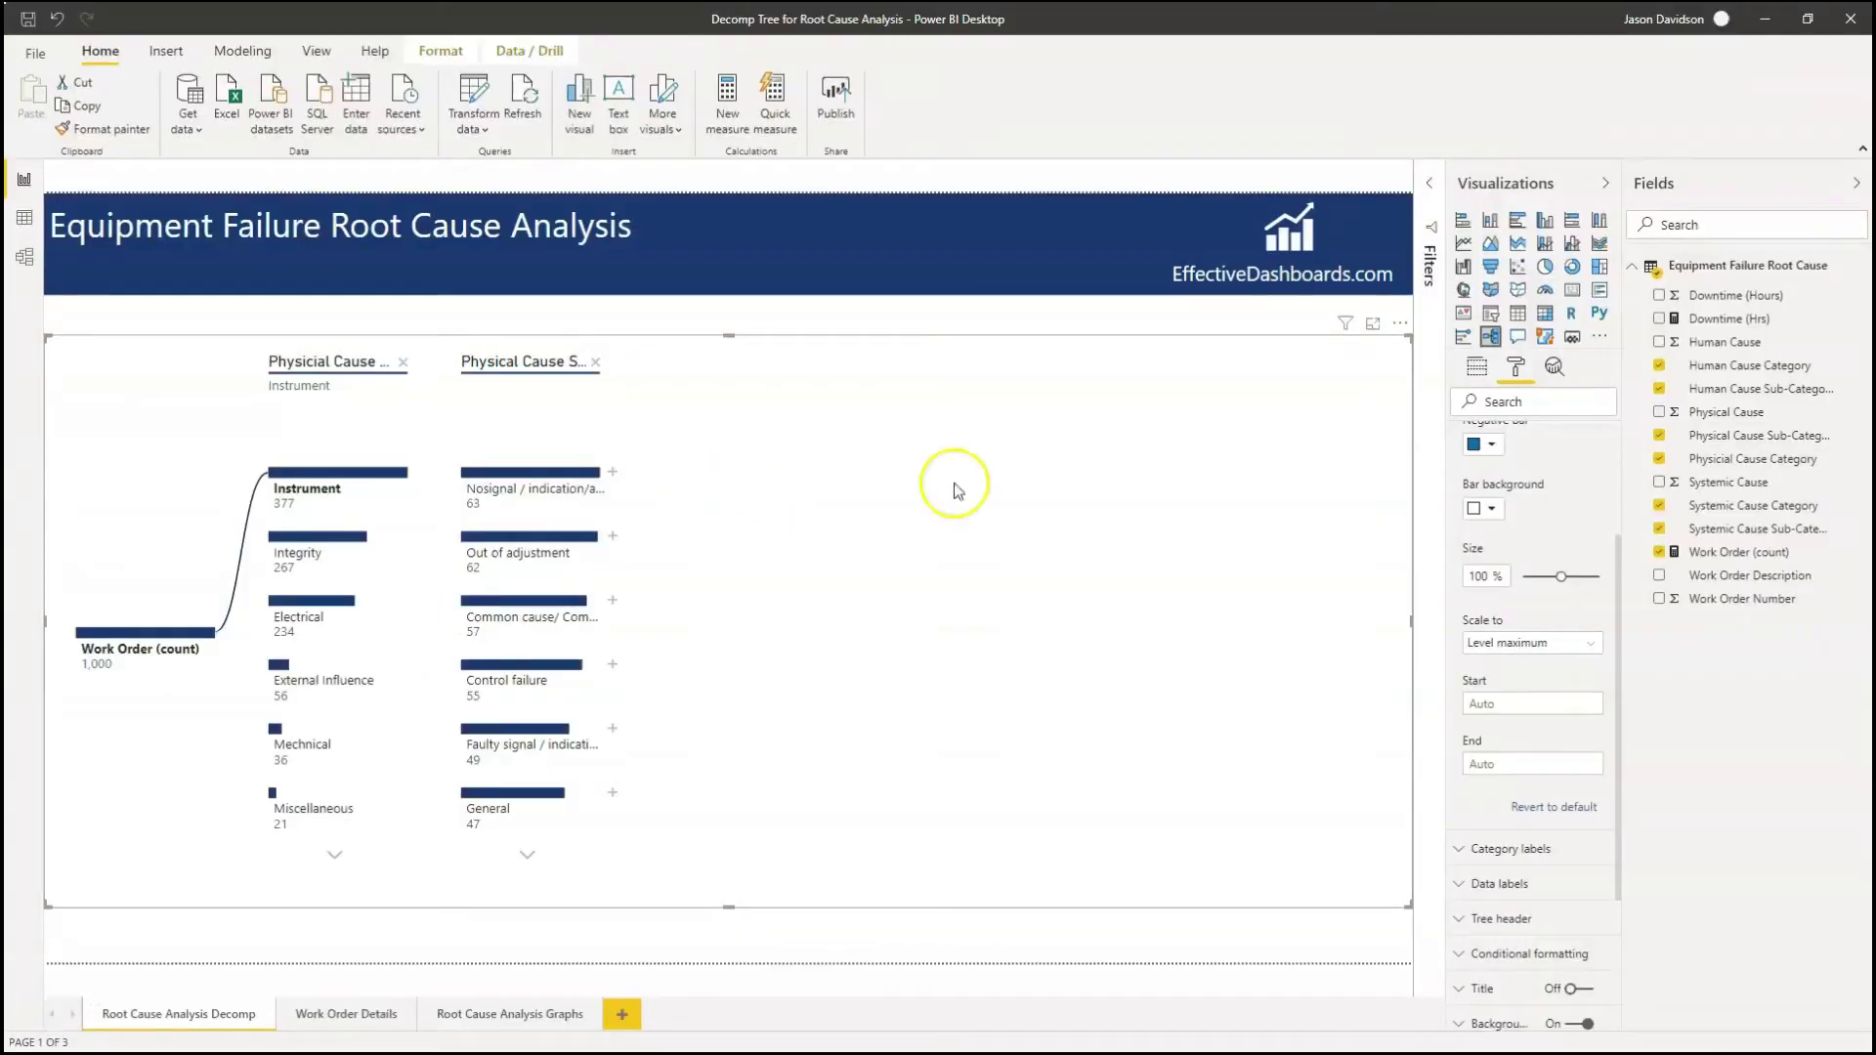
{"action": "left_click", "coordinate": [1592, 649]}
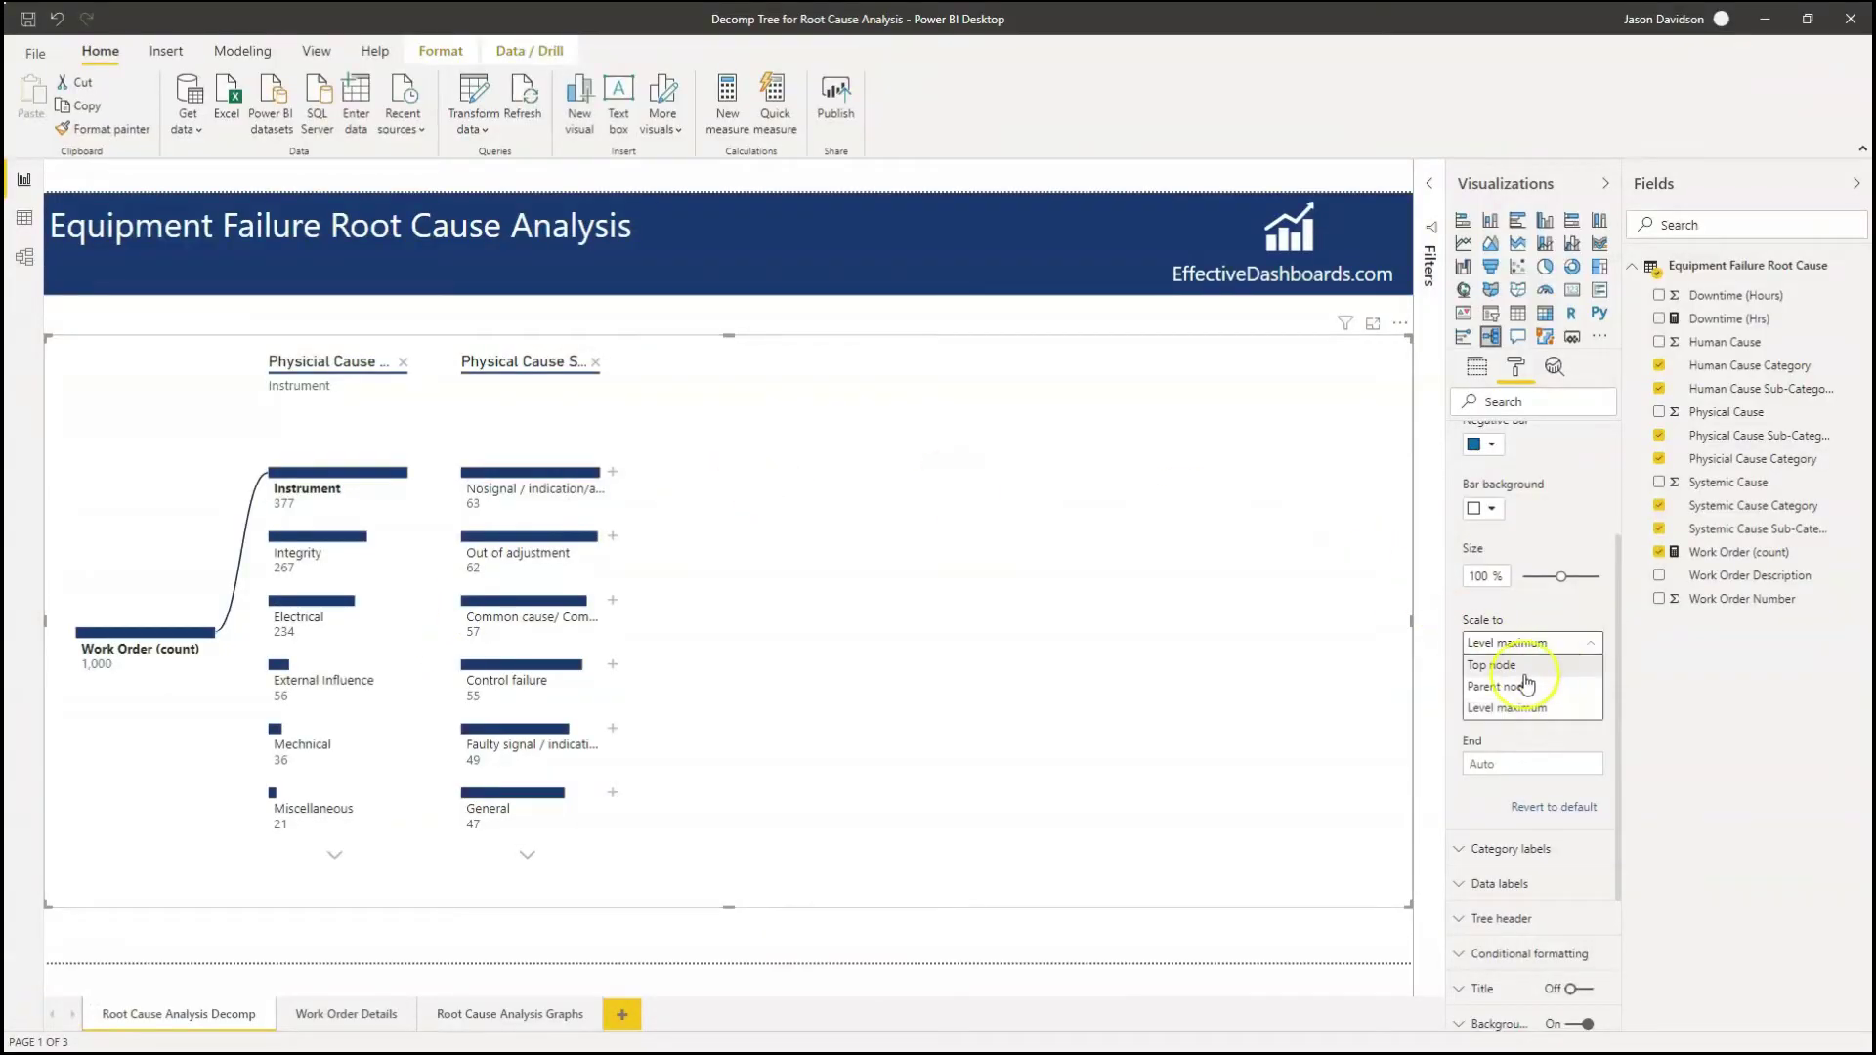
{"action": "left_click", "coordinate": [1518, 688]}
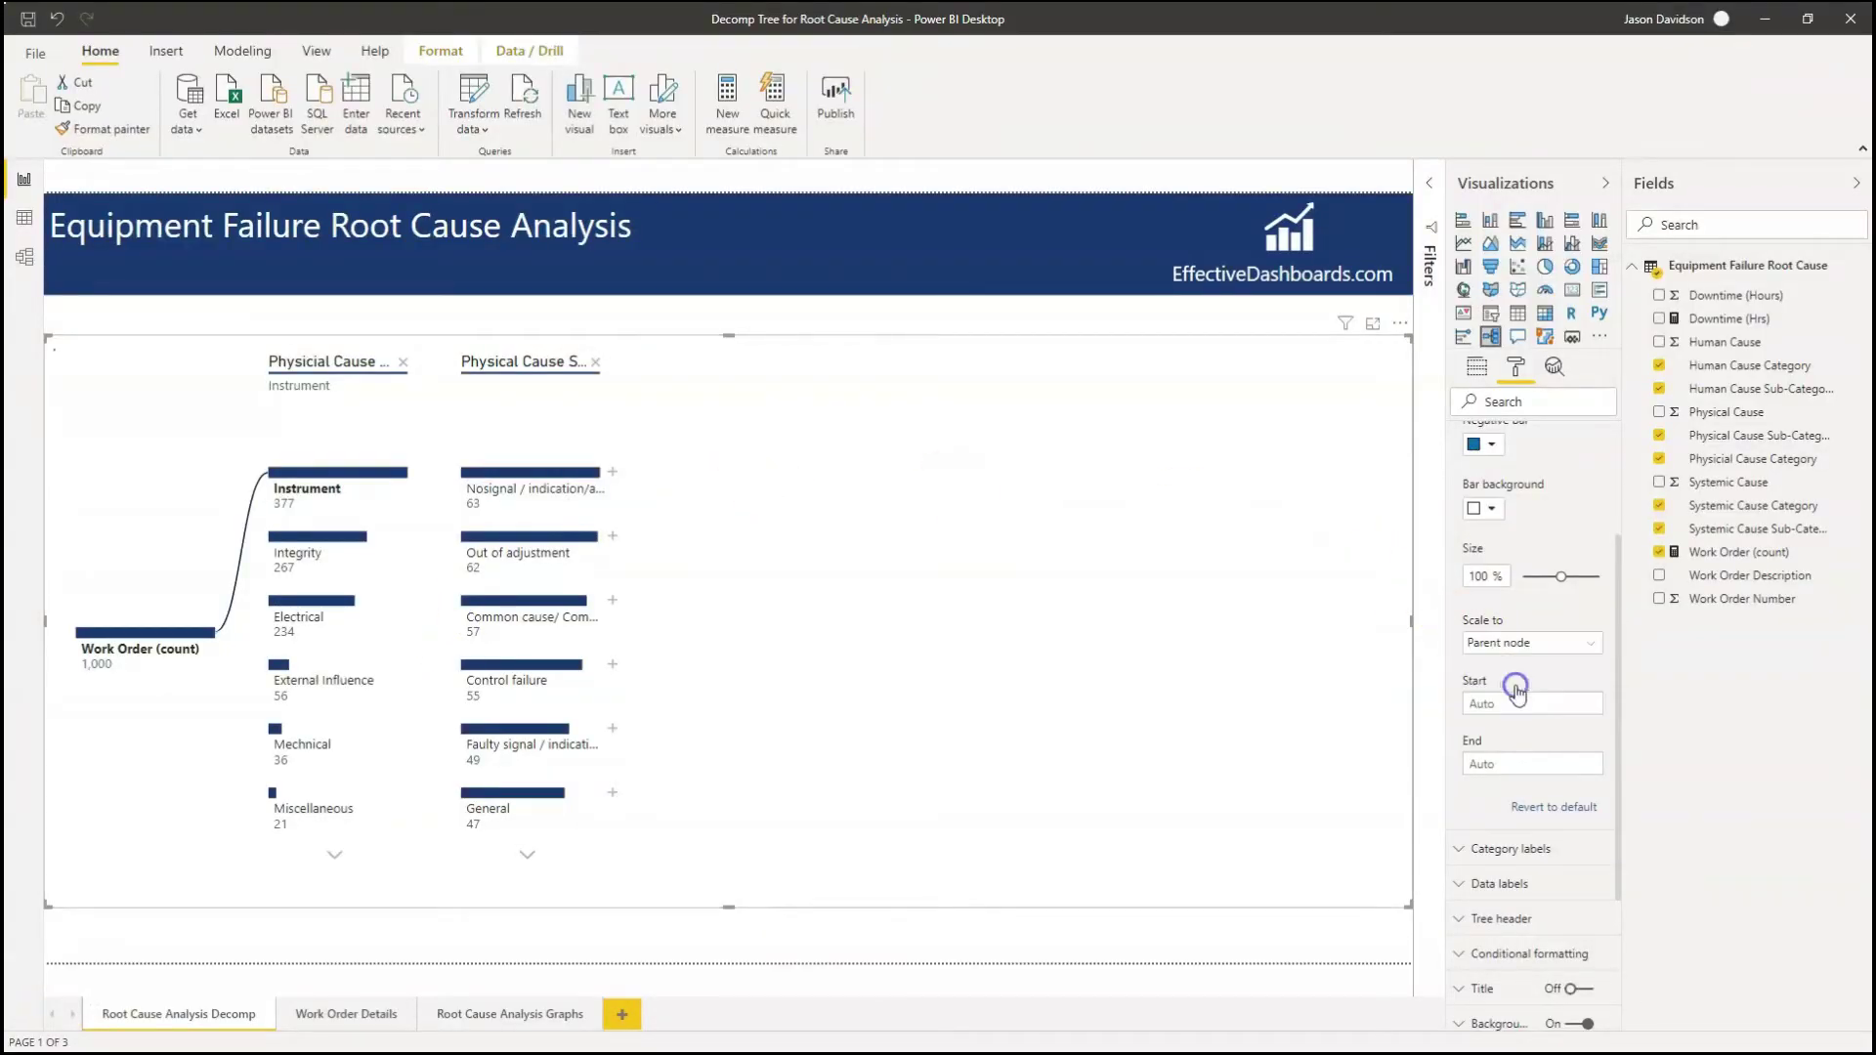
Remove the Physical Cause Sub-Category and Physicial Cause Category levels from the tree.
{"action": "left_click", "coordinate": [594, 365]}
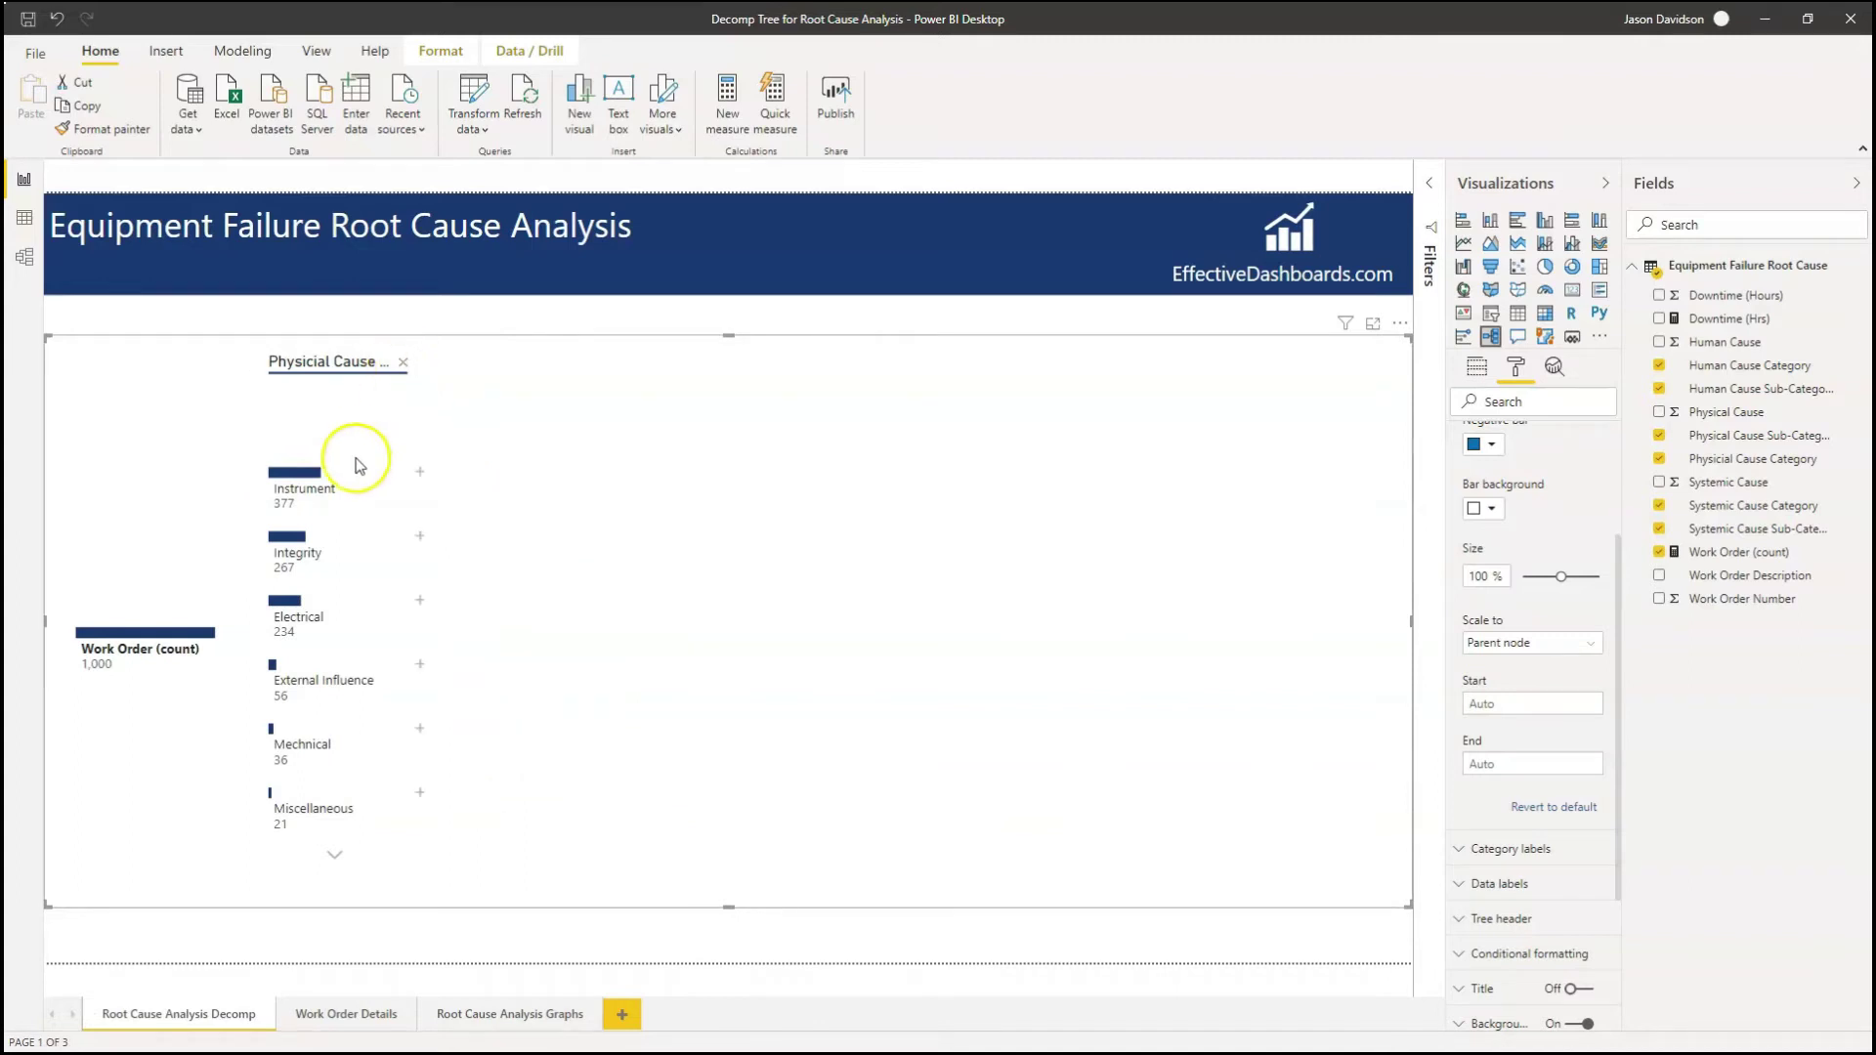
{"action": "left_click", "coordinate": [420, 475]}
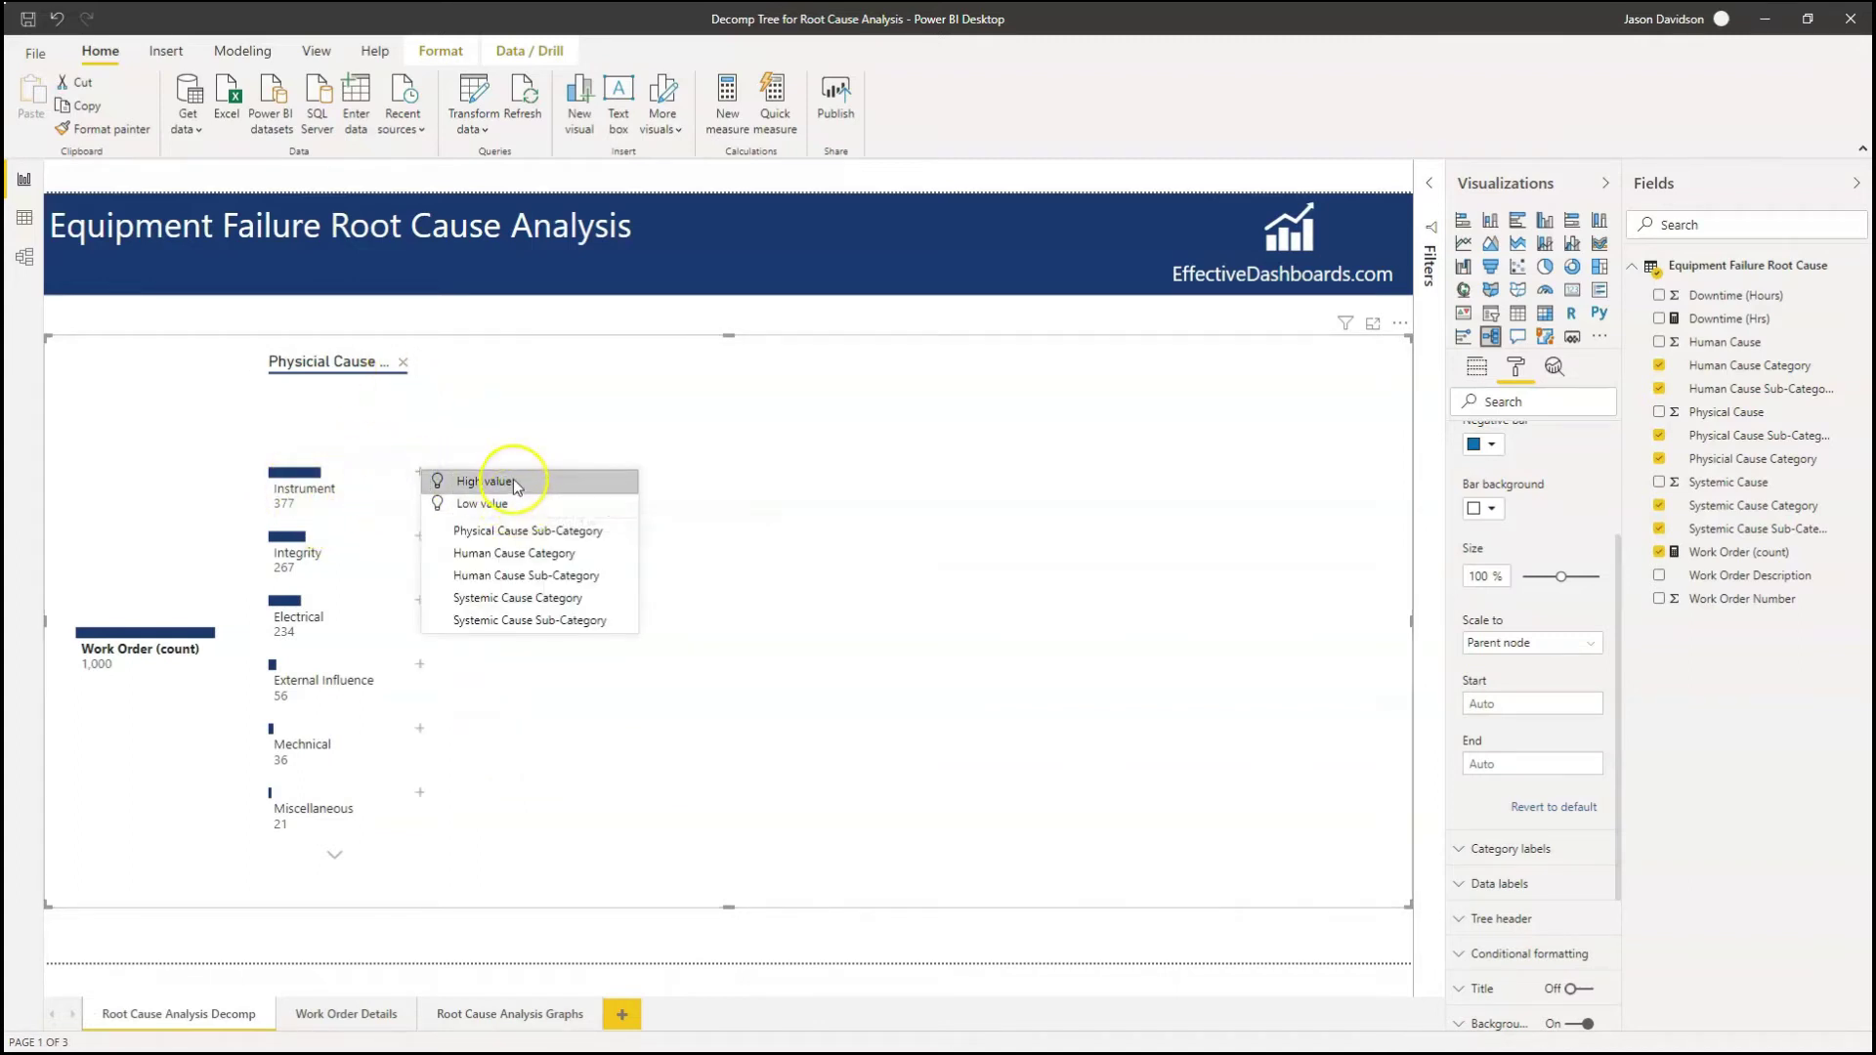
{"action": "left_click", "coordinate": [404, 362]}
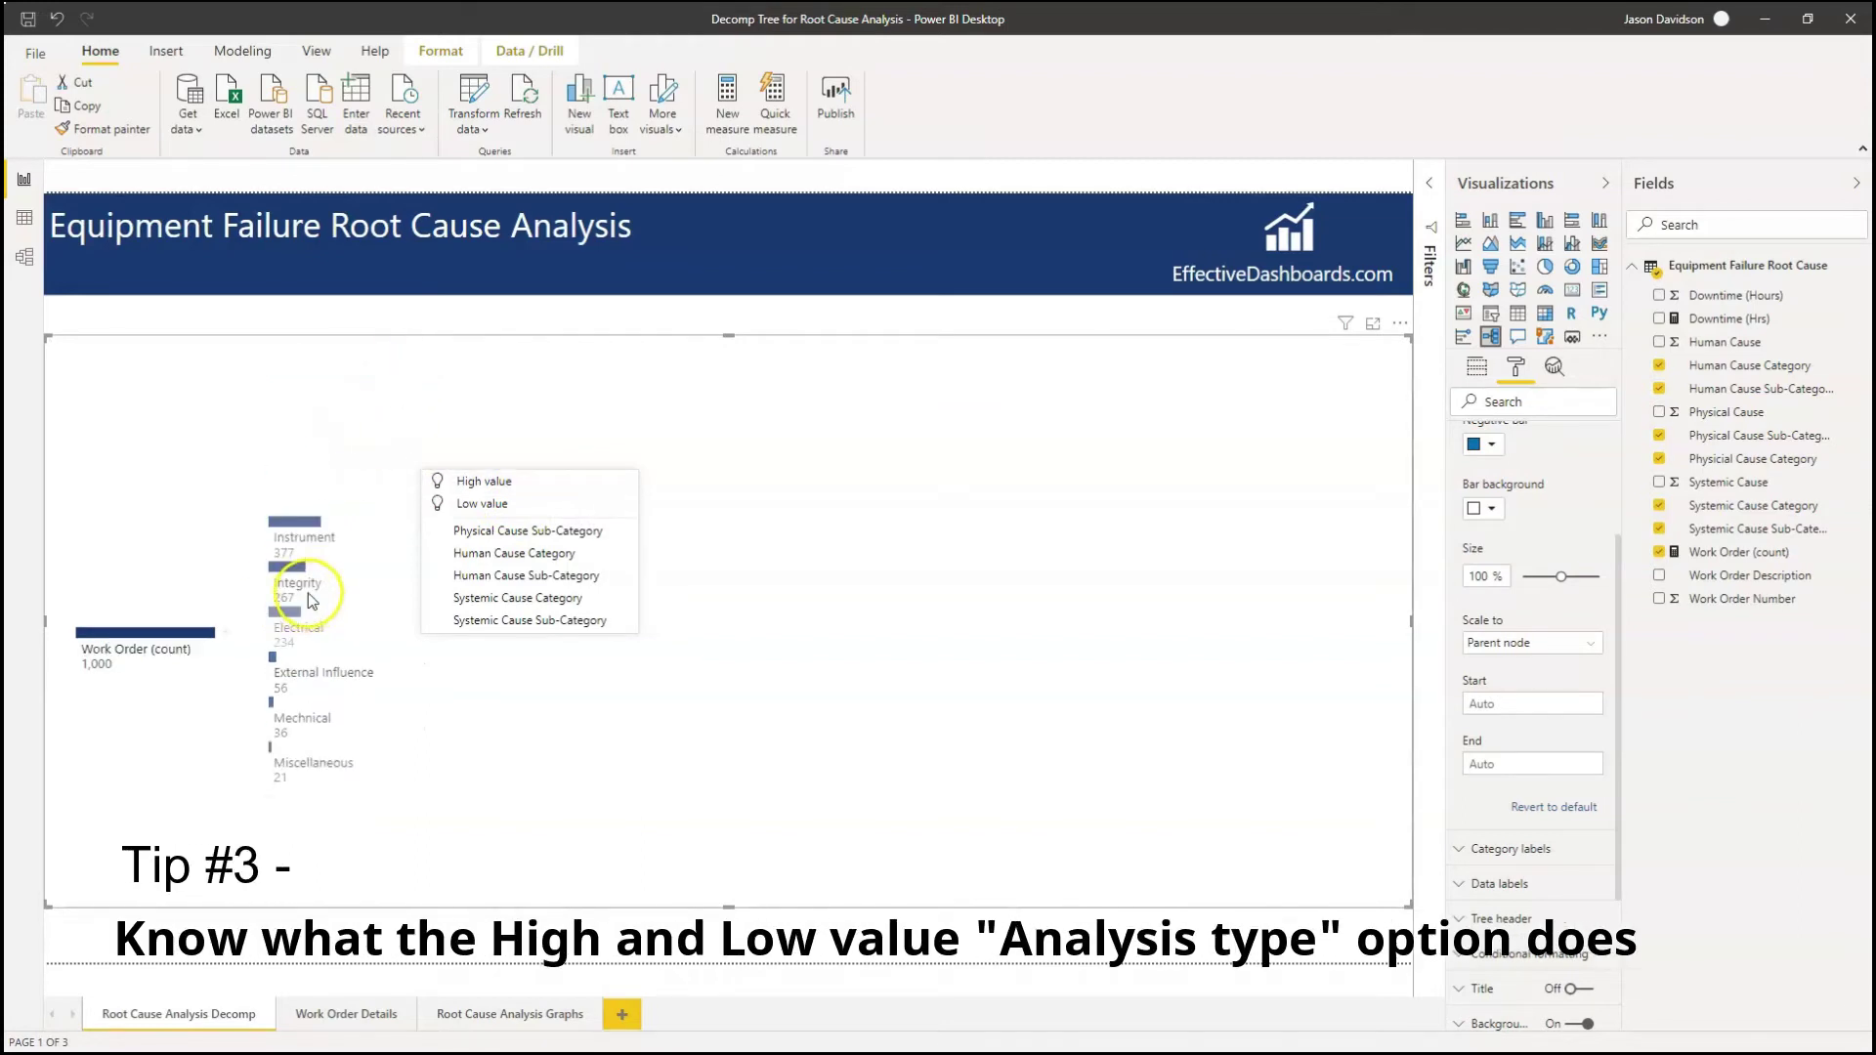
{"action": "left_click", "coordinate": [377, 731]}
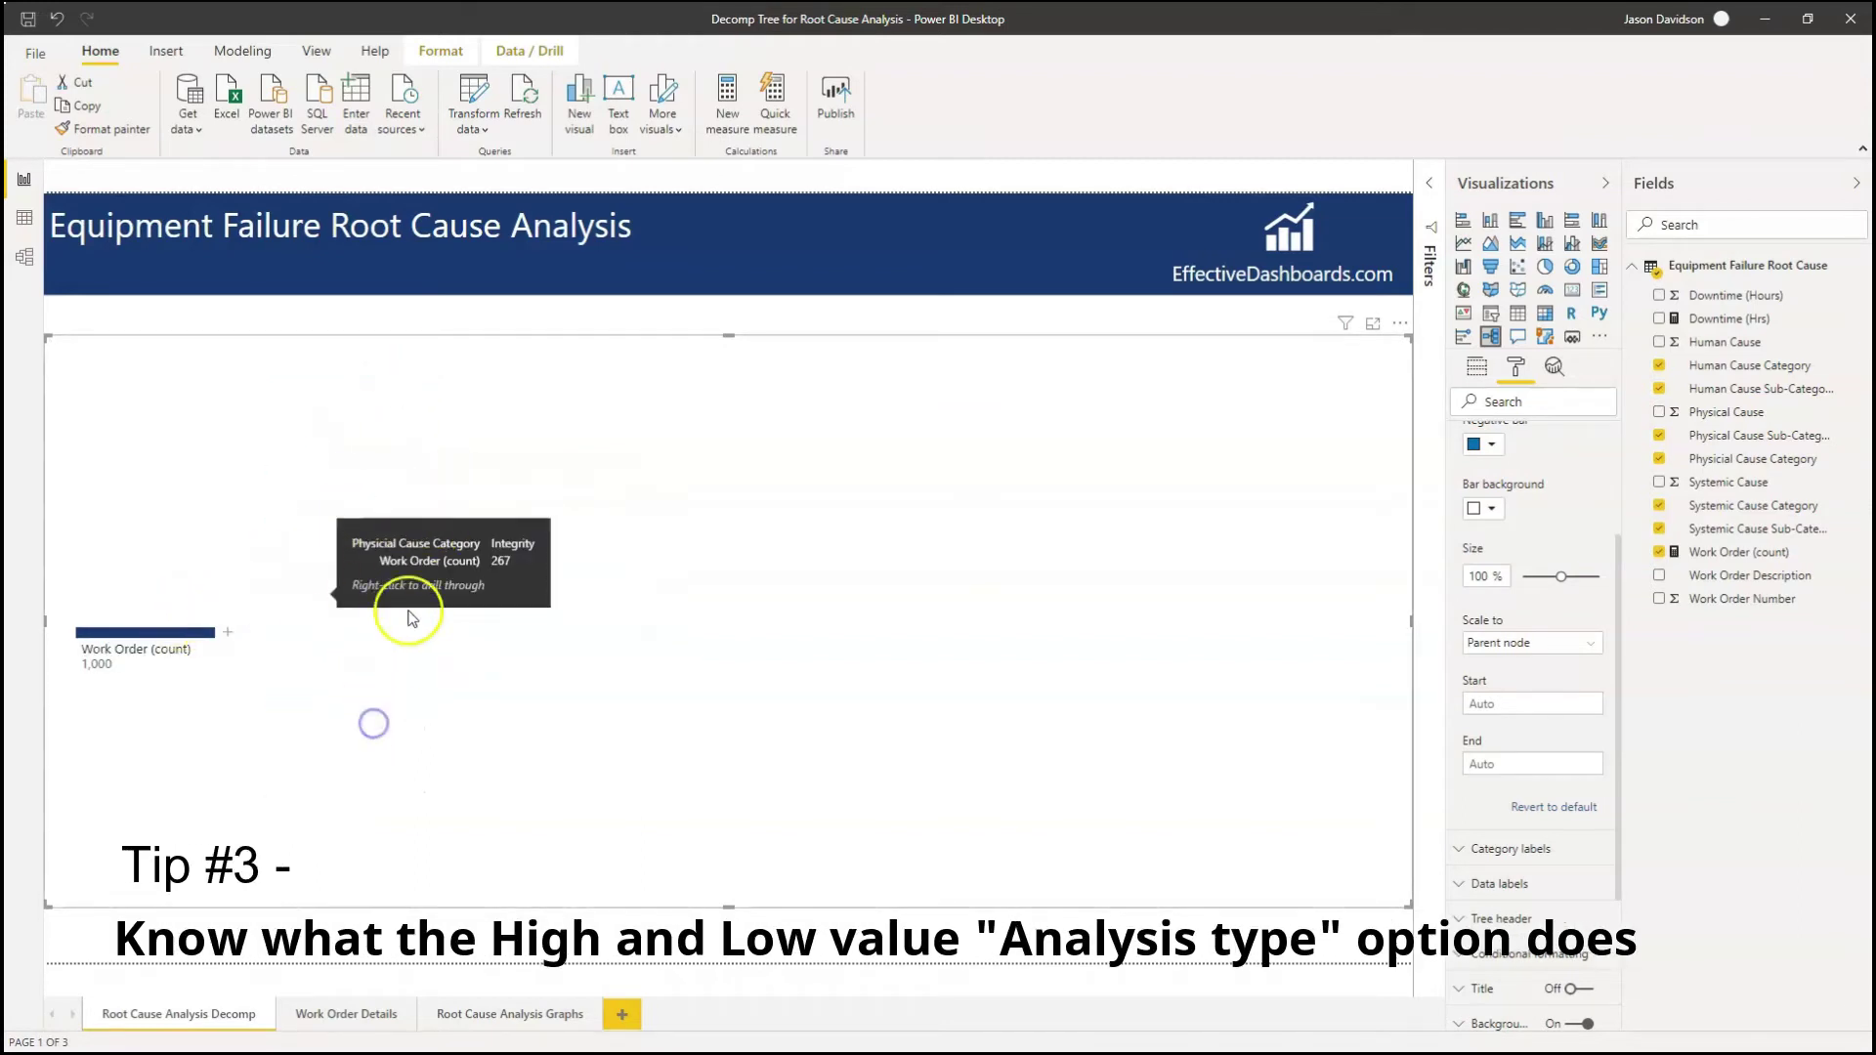
Split the Work Order (count) node using the High value analysis.
{"action": "left_click", "coordinate": [226, 633]}
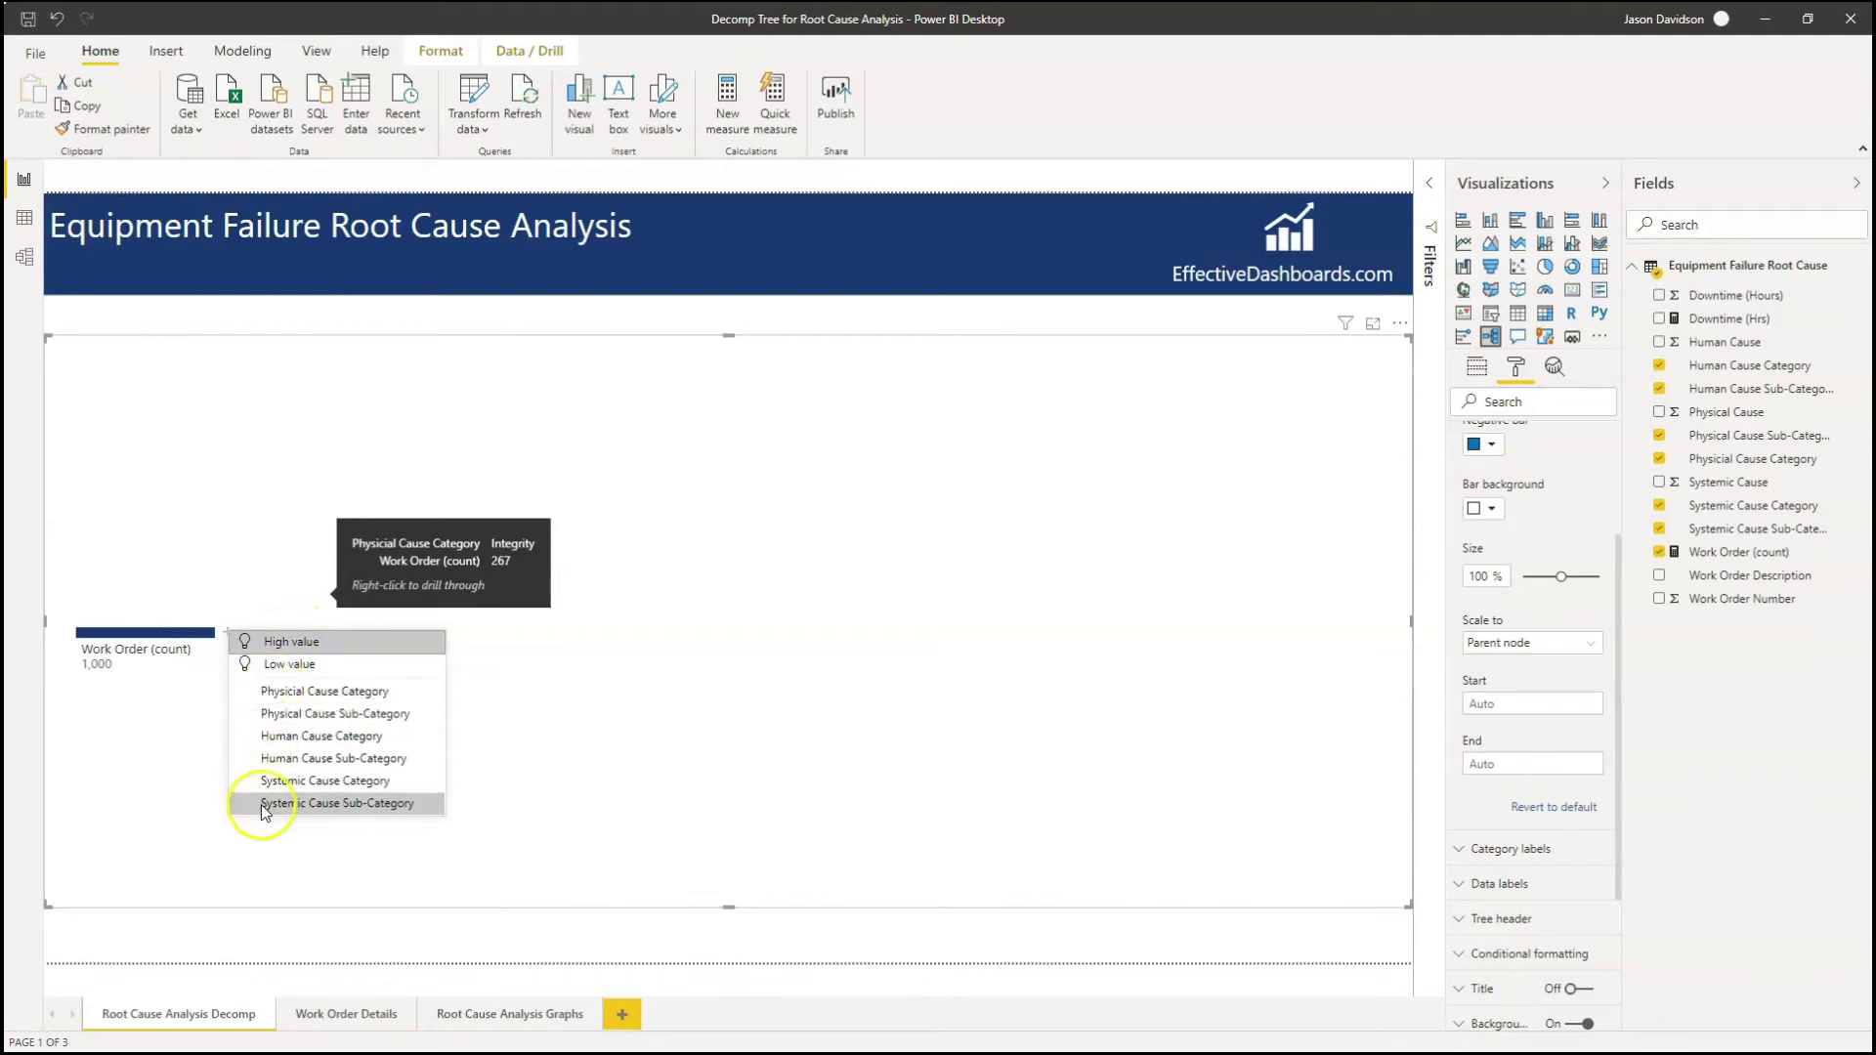
{"action": "left_click", "coordinate": [298, 644]}
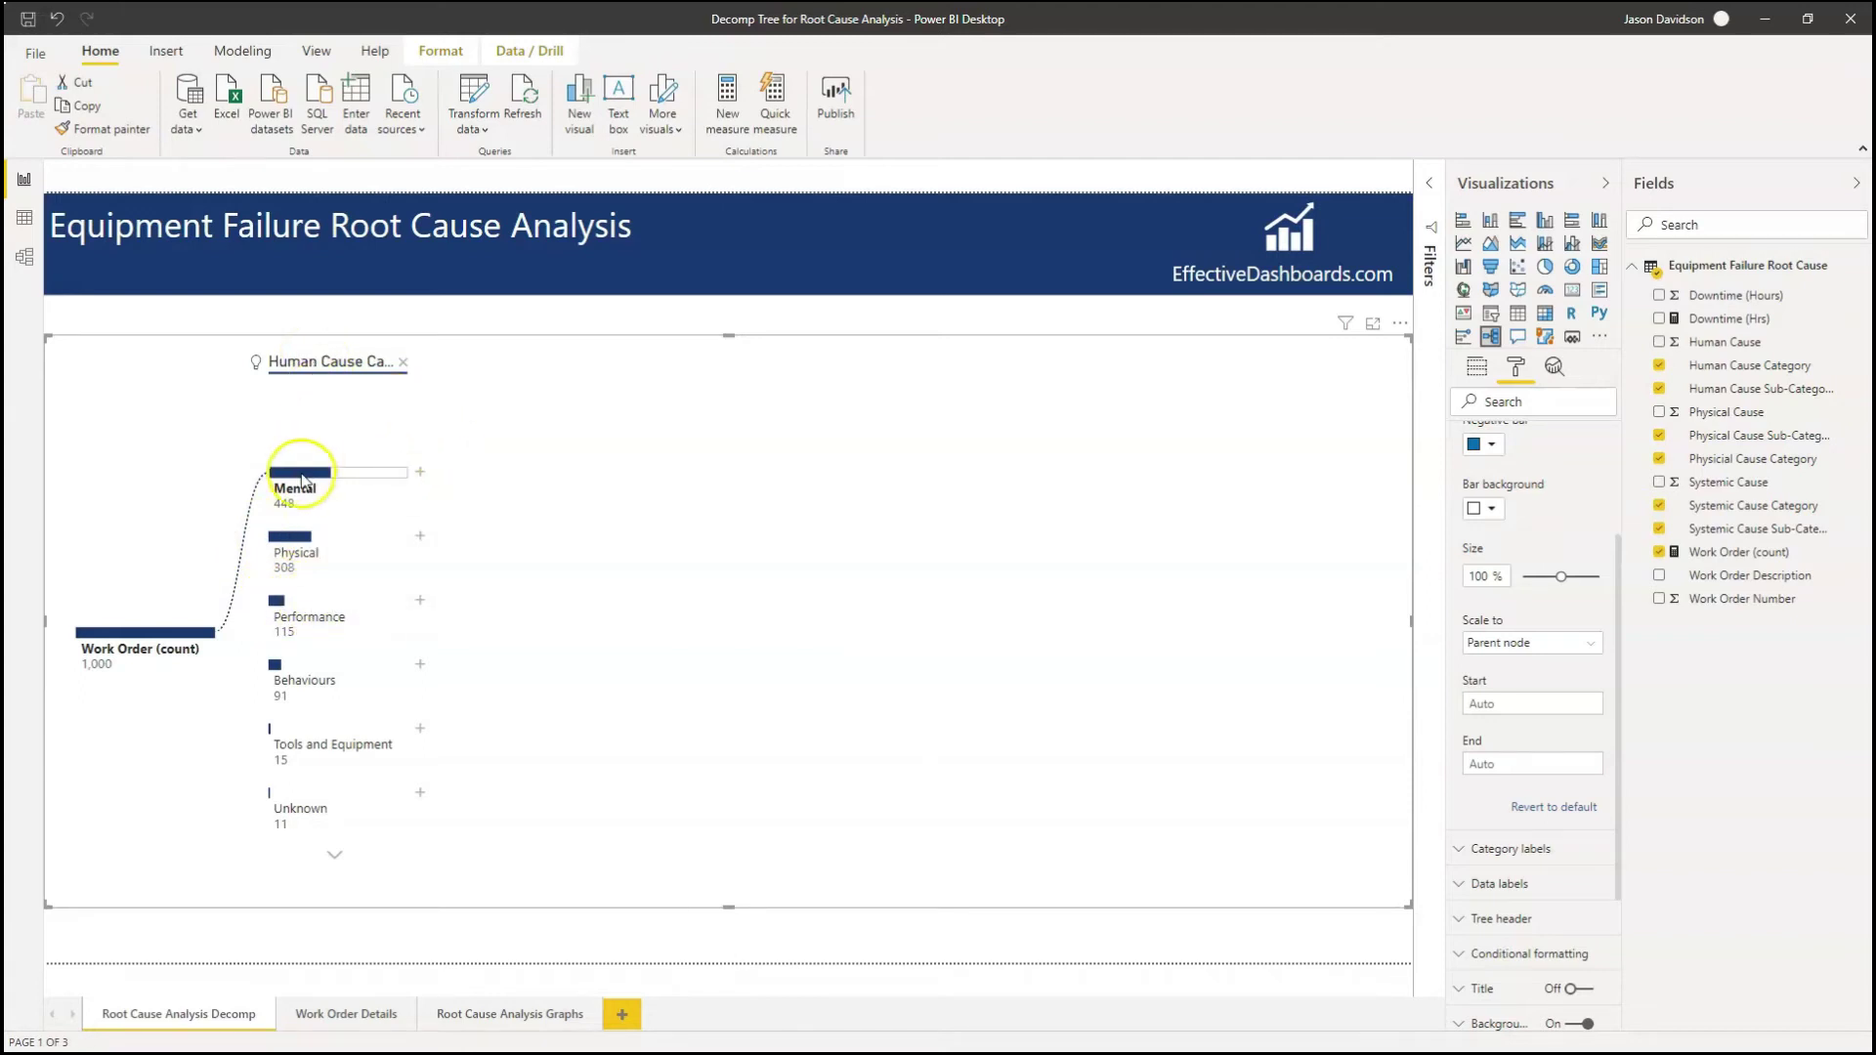
{"action": "mouse_move", "coordinate": [276, 493]}
Try splitting the Mental node using the High value analysis and remove the level it adds.
{"action": "left_click", "coordinate": [420, 483]}
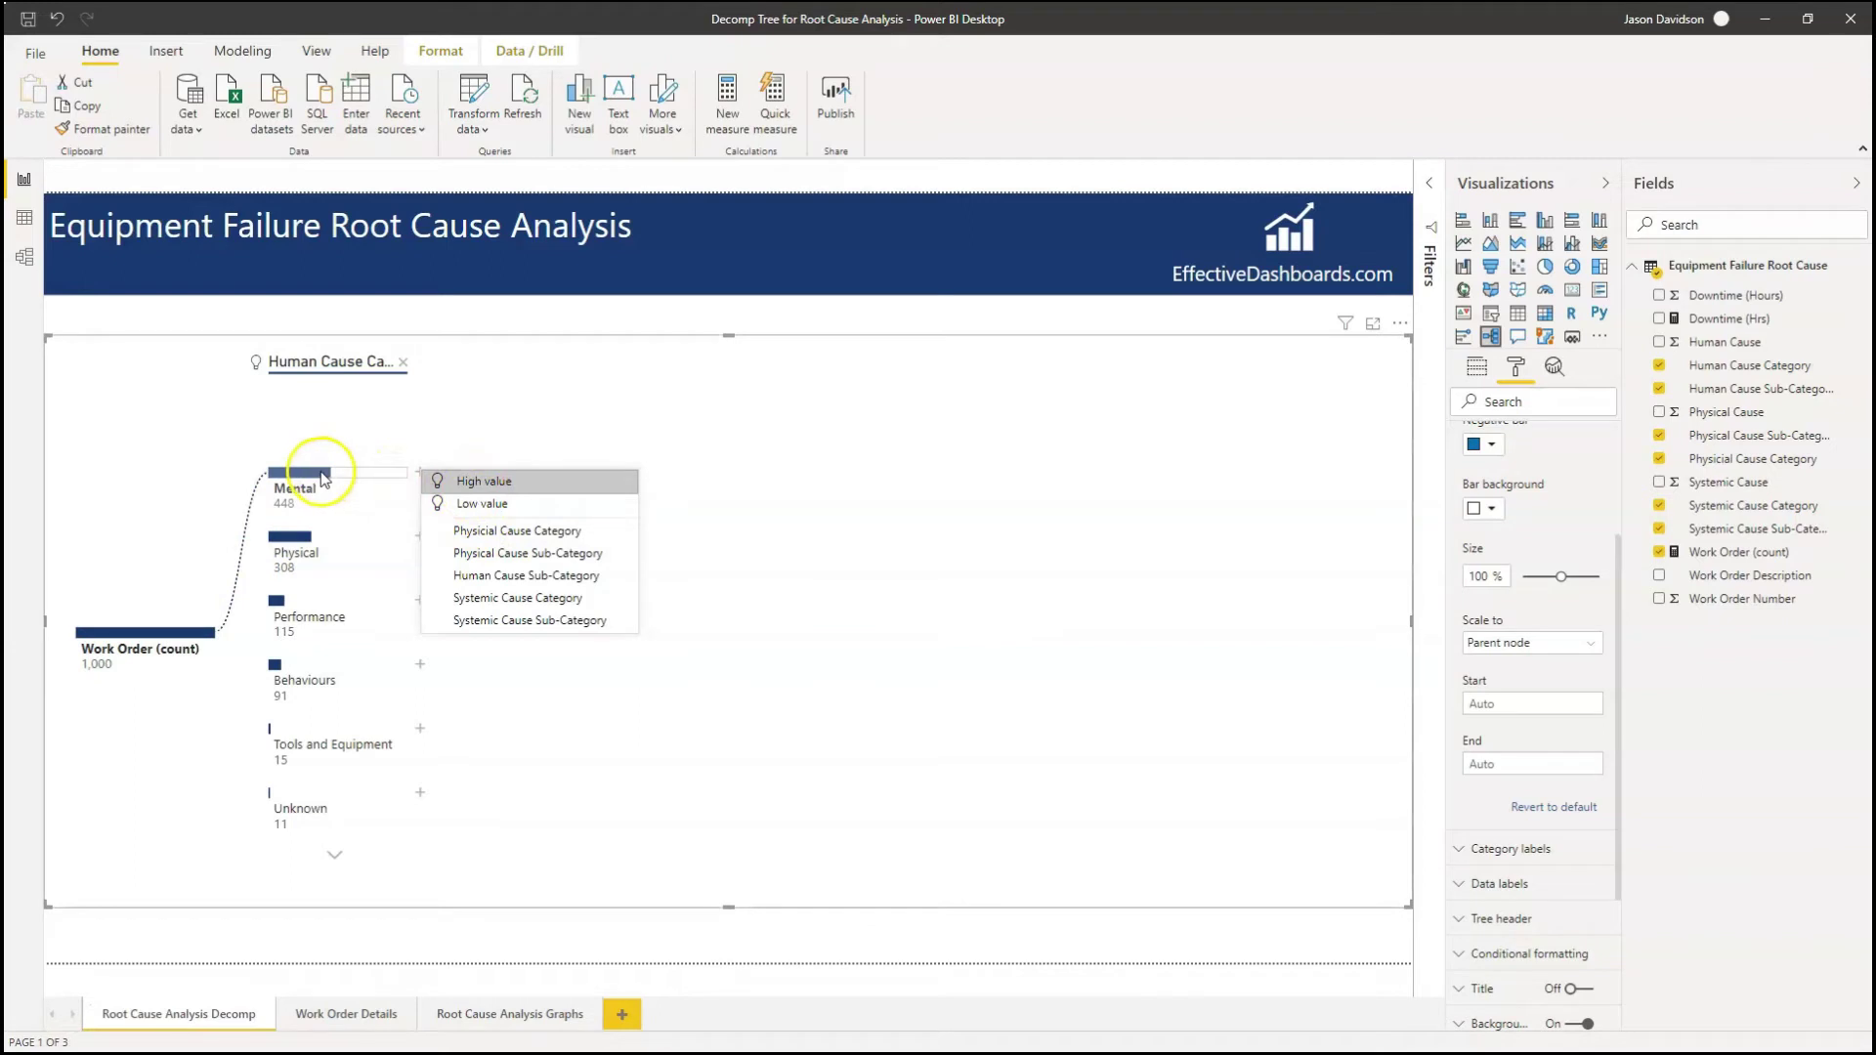
{"action": "left_click", "coordinate": [484, 480]}
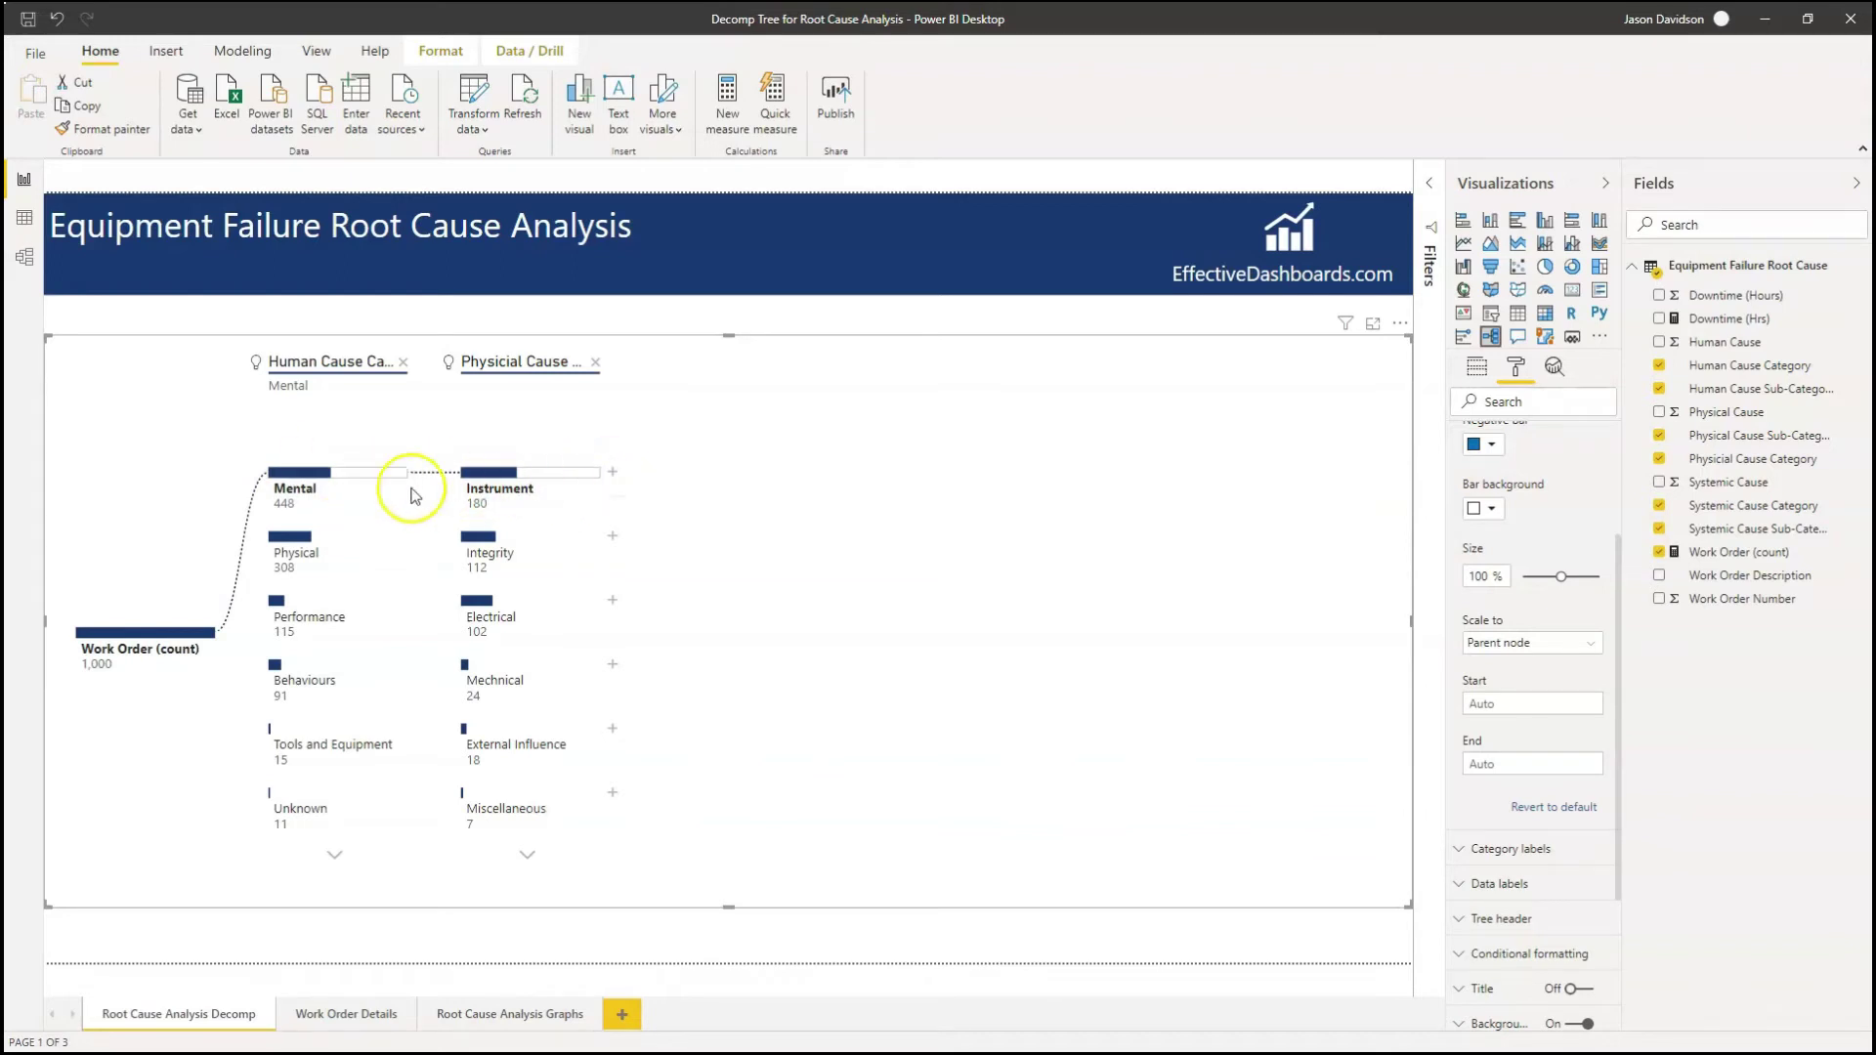
{"action": "left_click", "coordinate": [597, 364]}
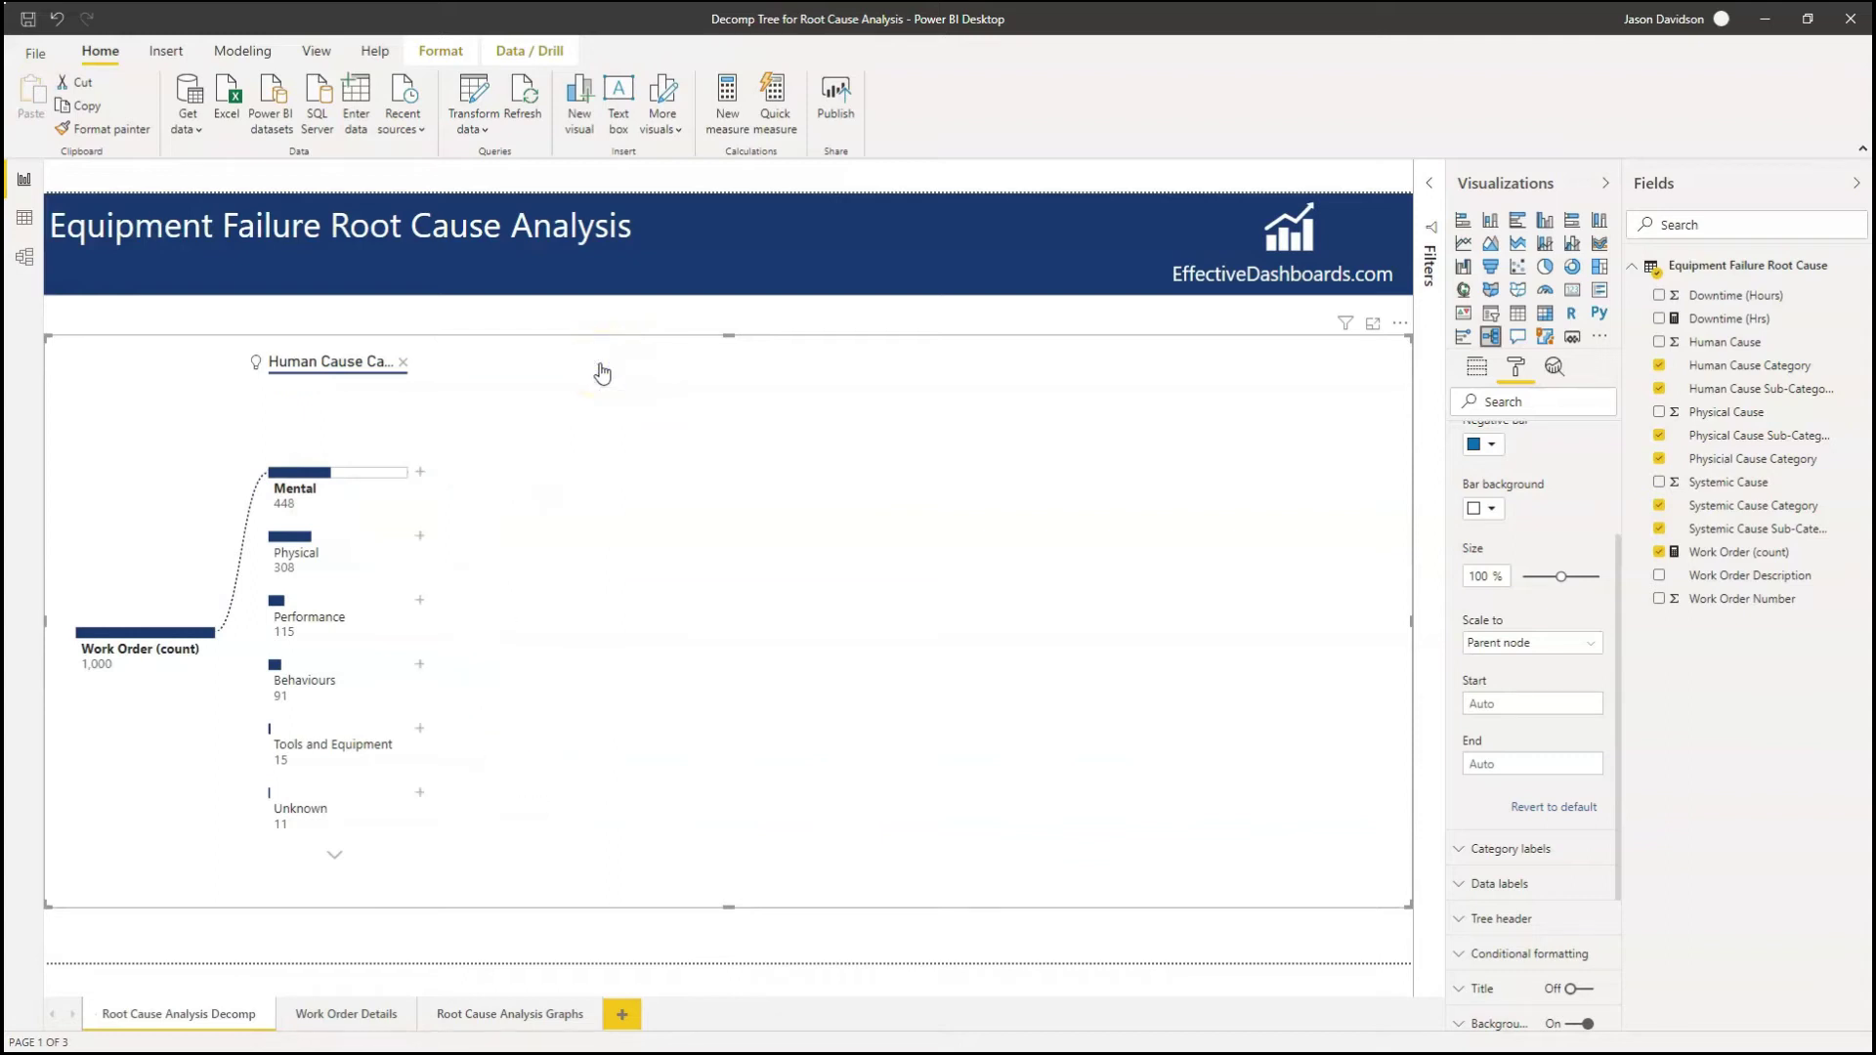
Break the Mental node down by Human Cause Sub-Category and look through its sub-categories.
{"action": "left_click", "coordinate": [420, 472]}
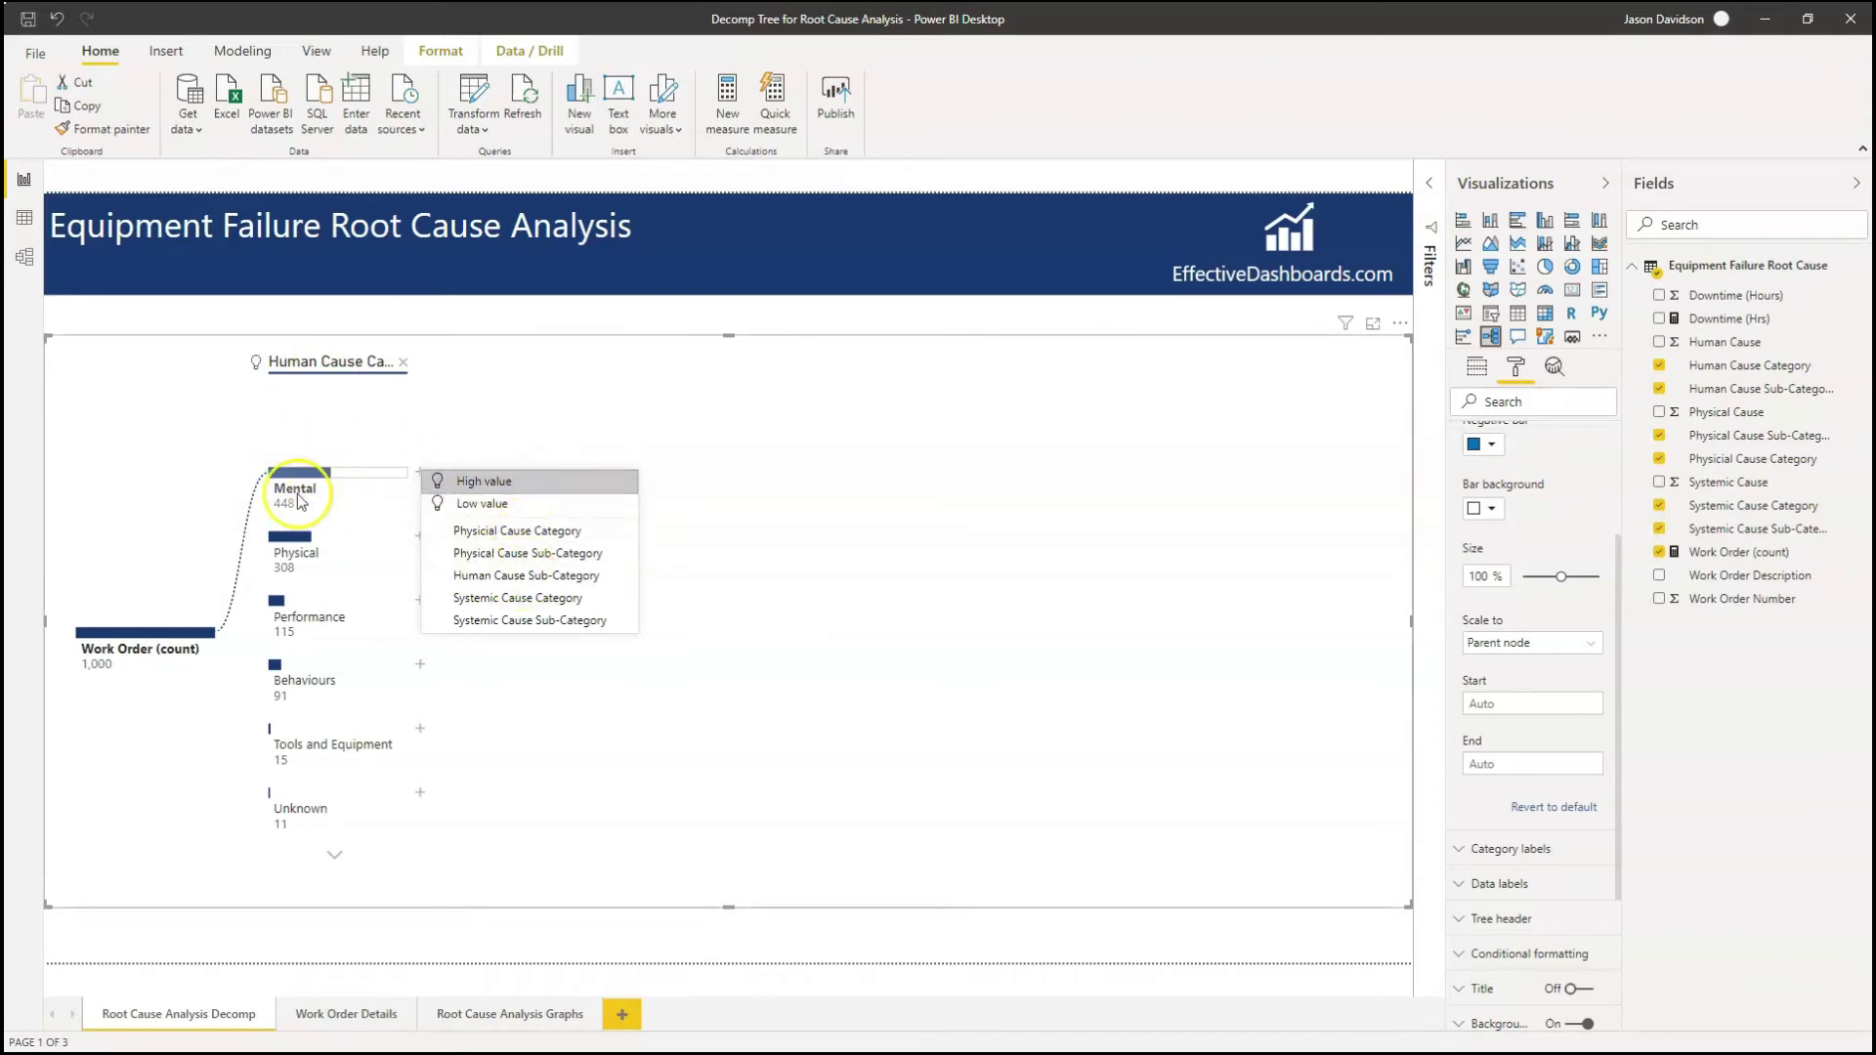
{"action": "left_click", "coordinate": [511, 581]}
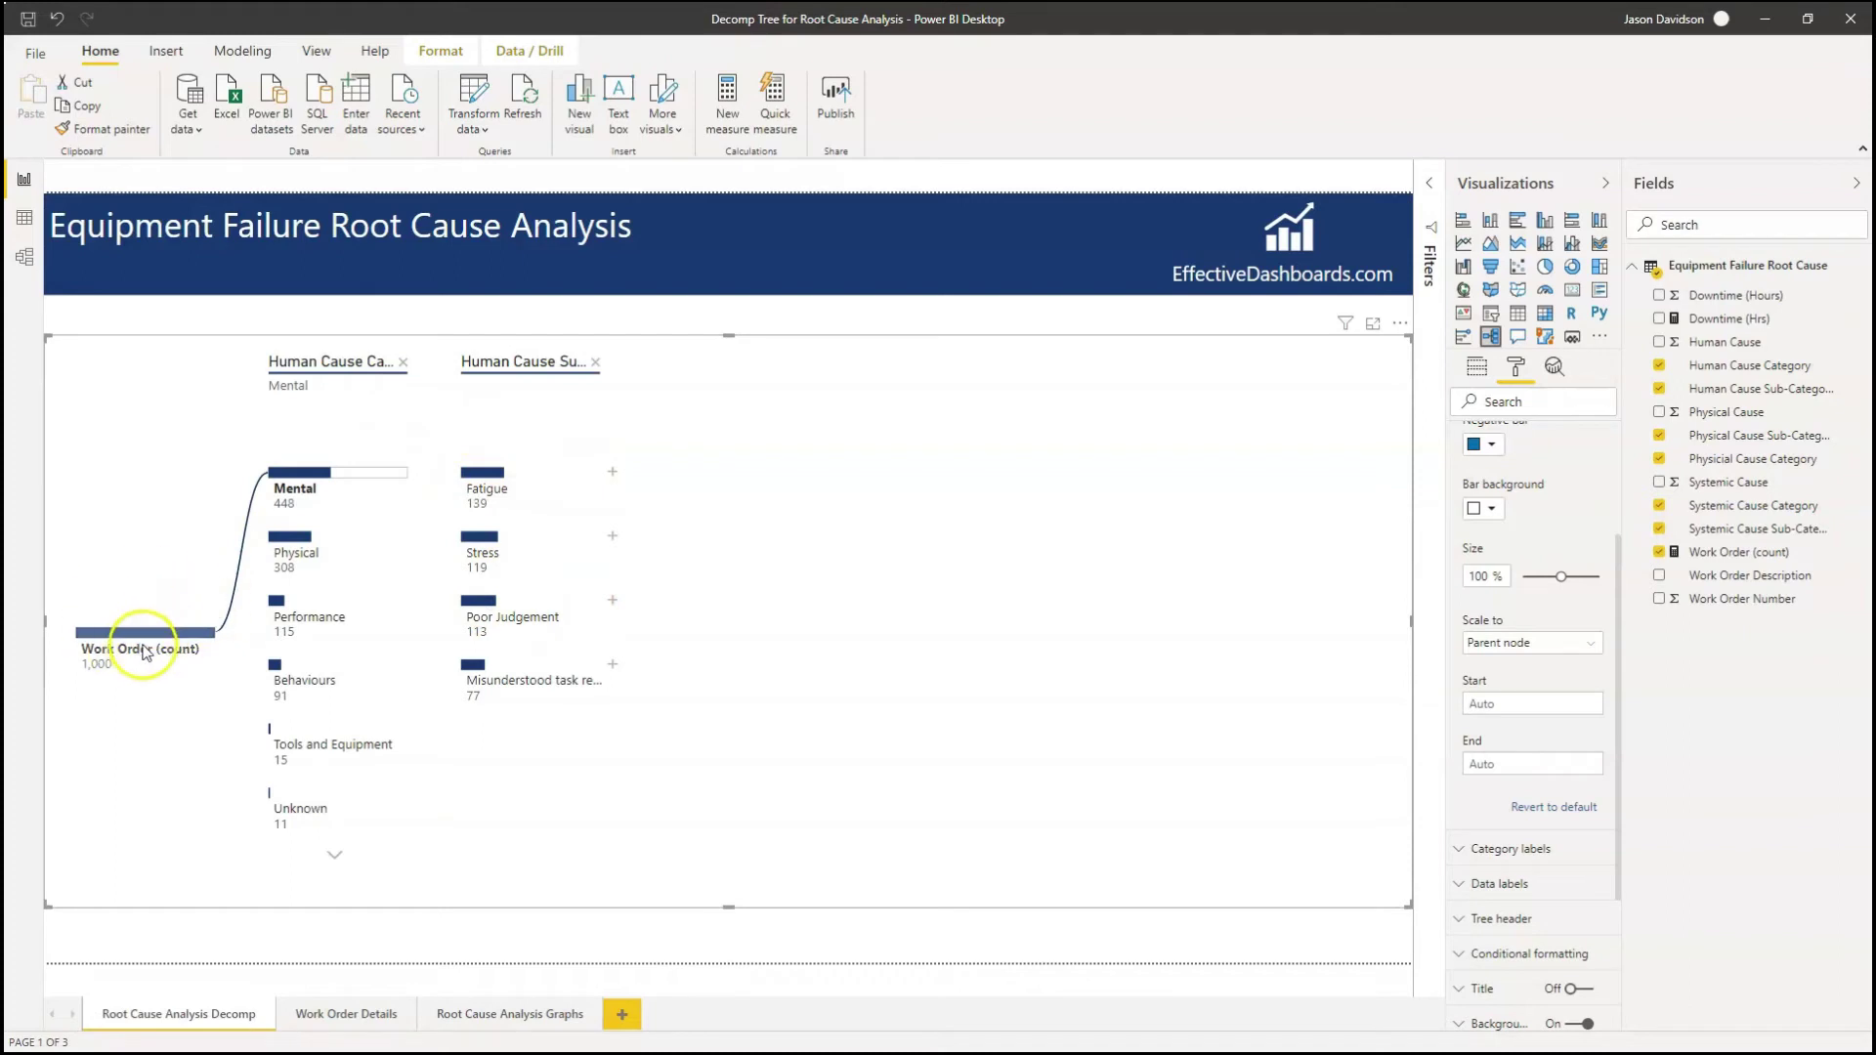
{"action": "mouse_move", "coordinate": [150, 654]}
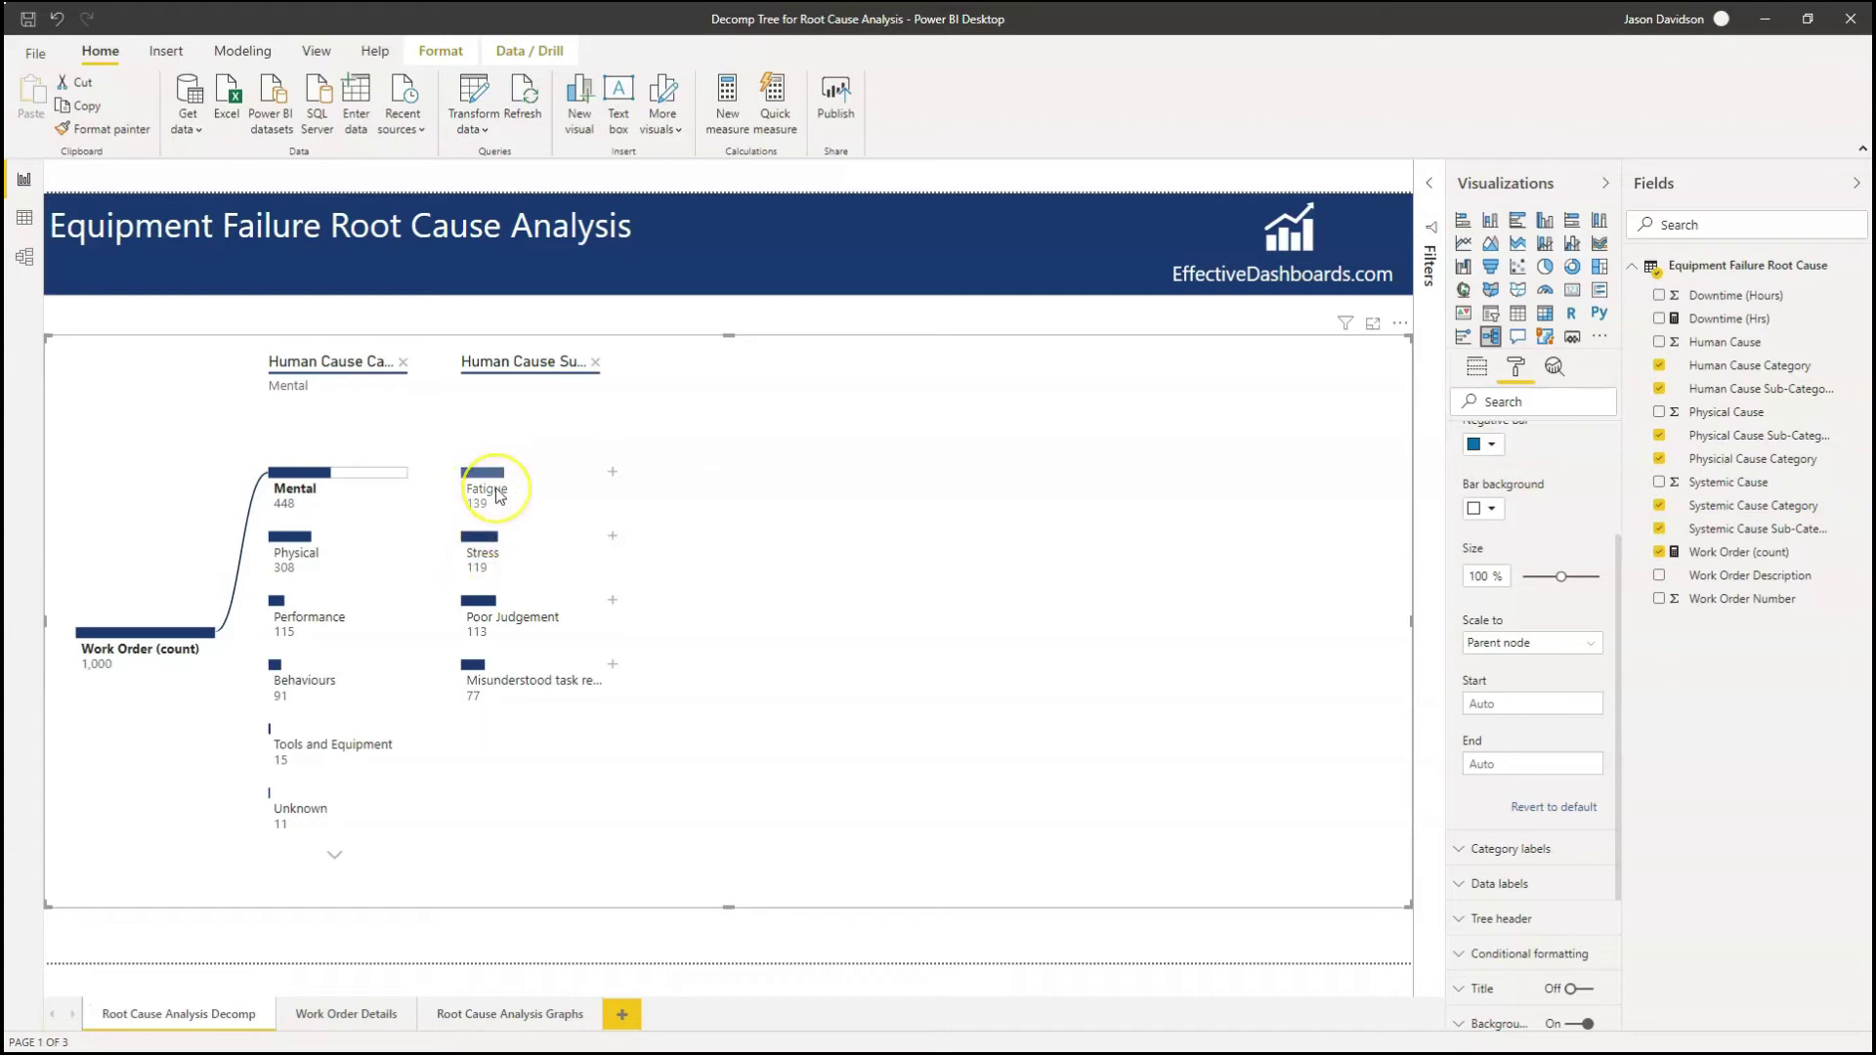
{"action": "mouse_move", "coordinate": [498, 499]}
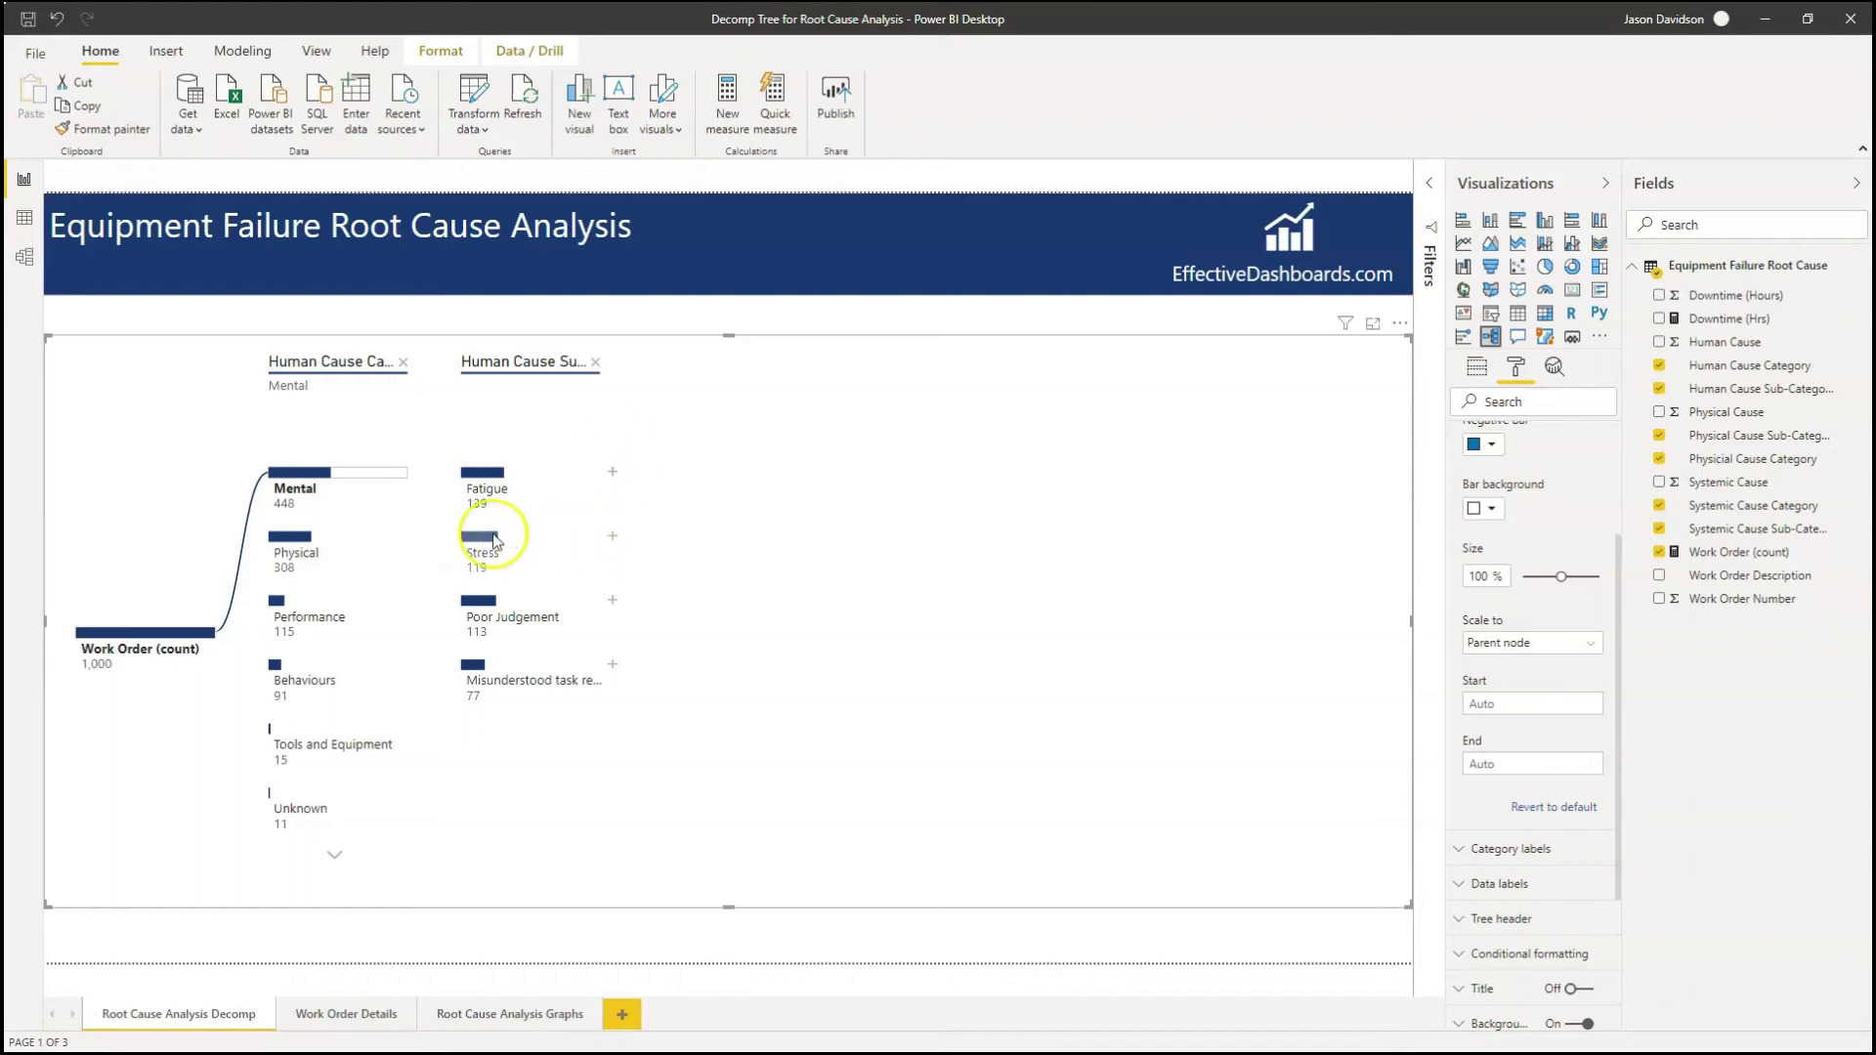
{"action": "mouse_move", "coordinate": [474, 545]}
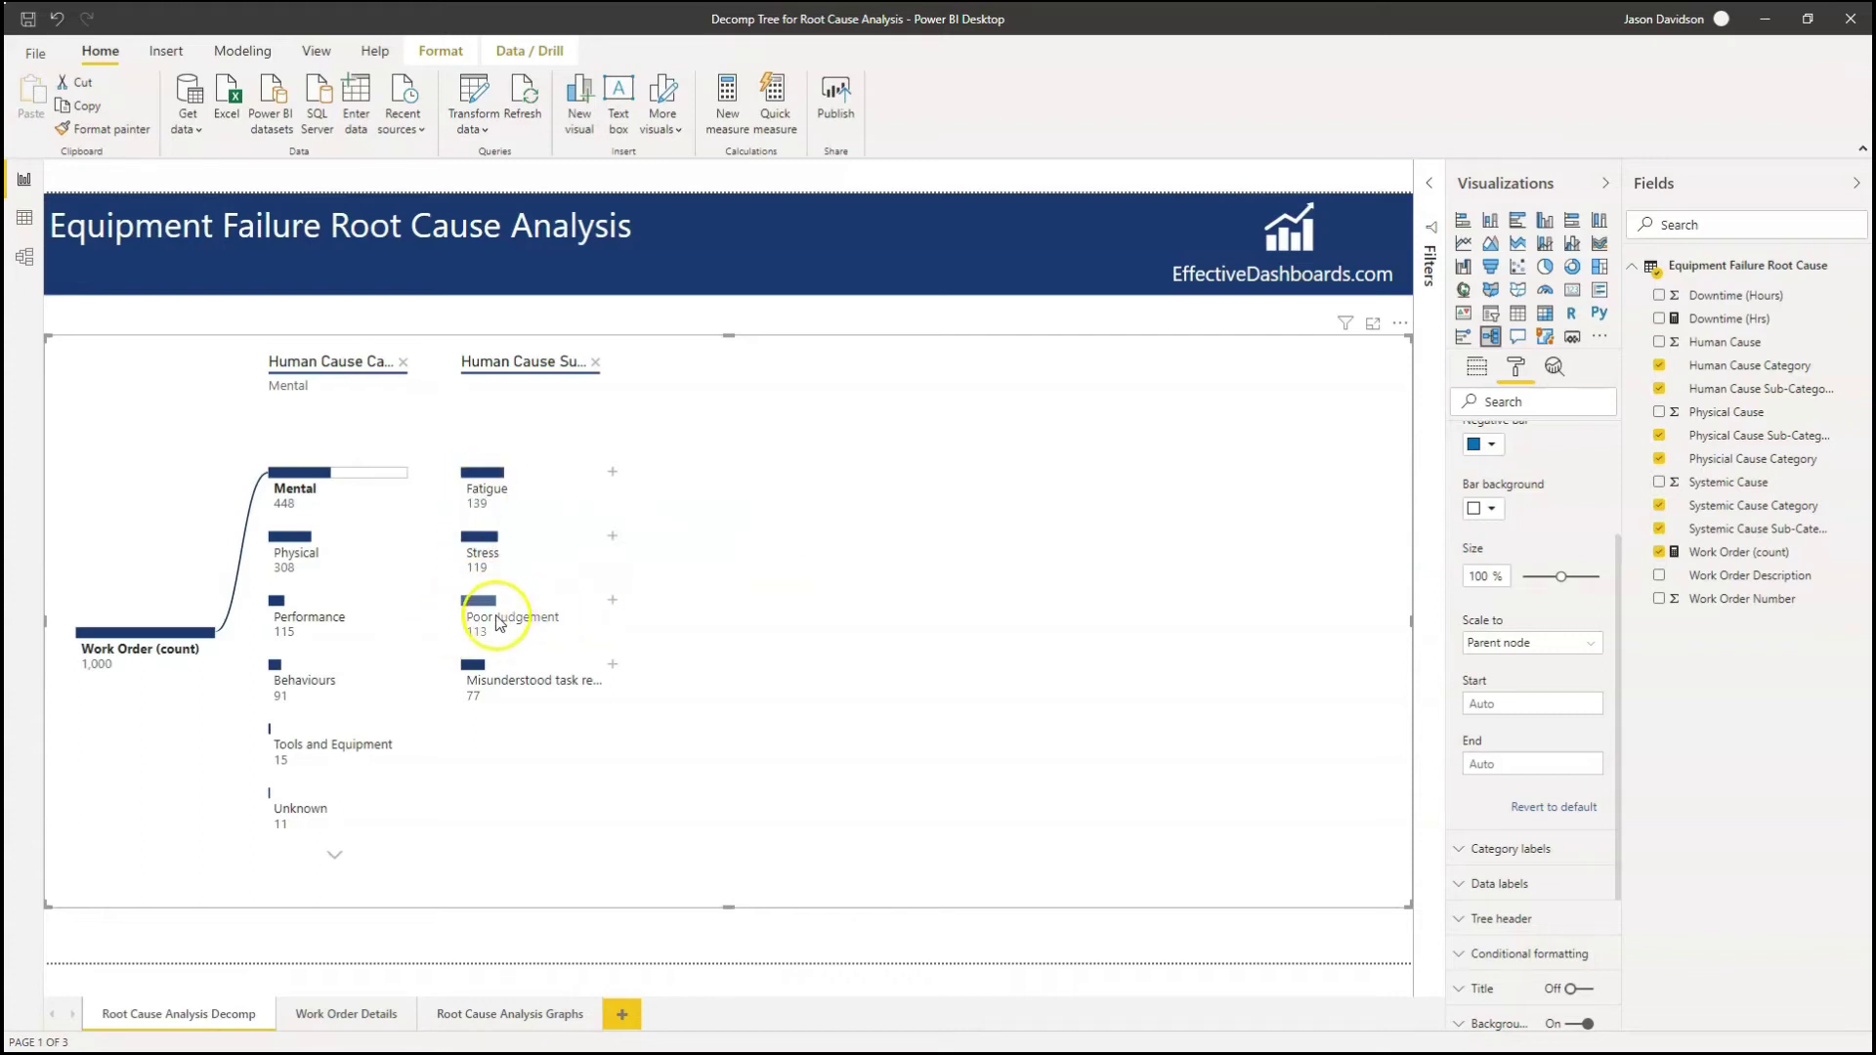
{"action": "mouse_move", "coordinate": [499, 624]}
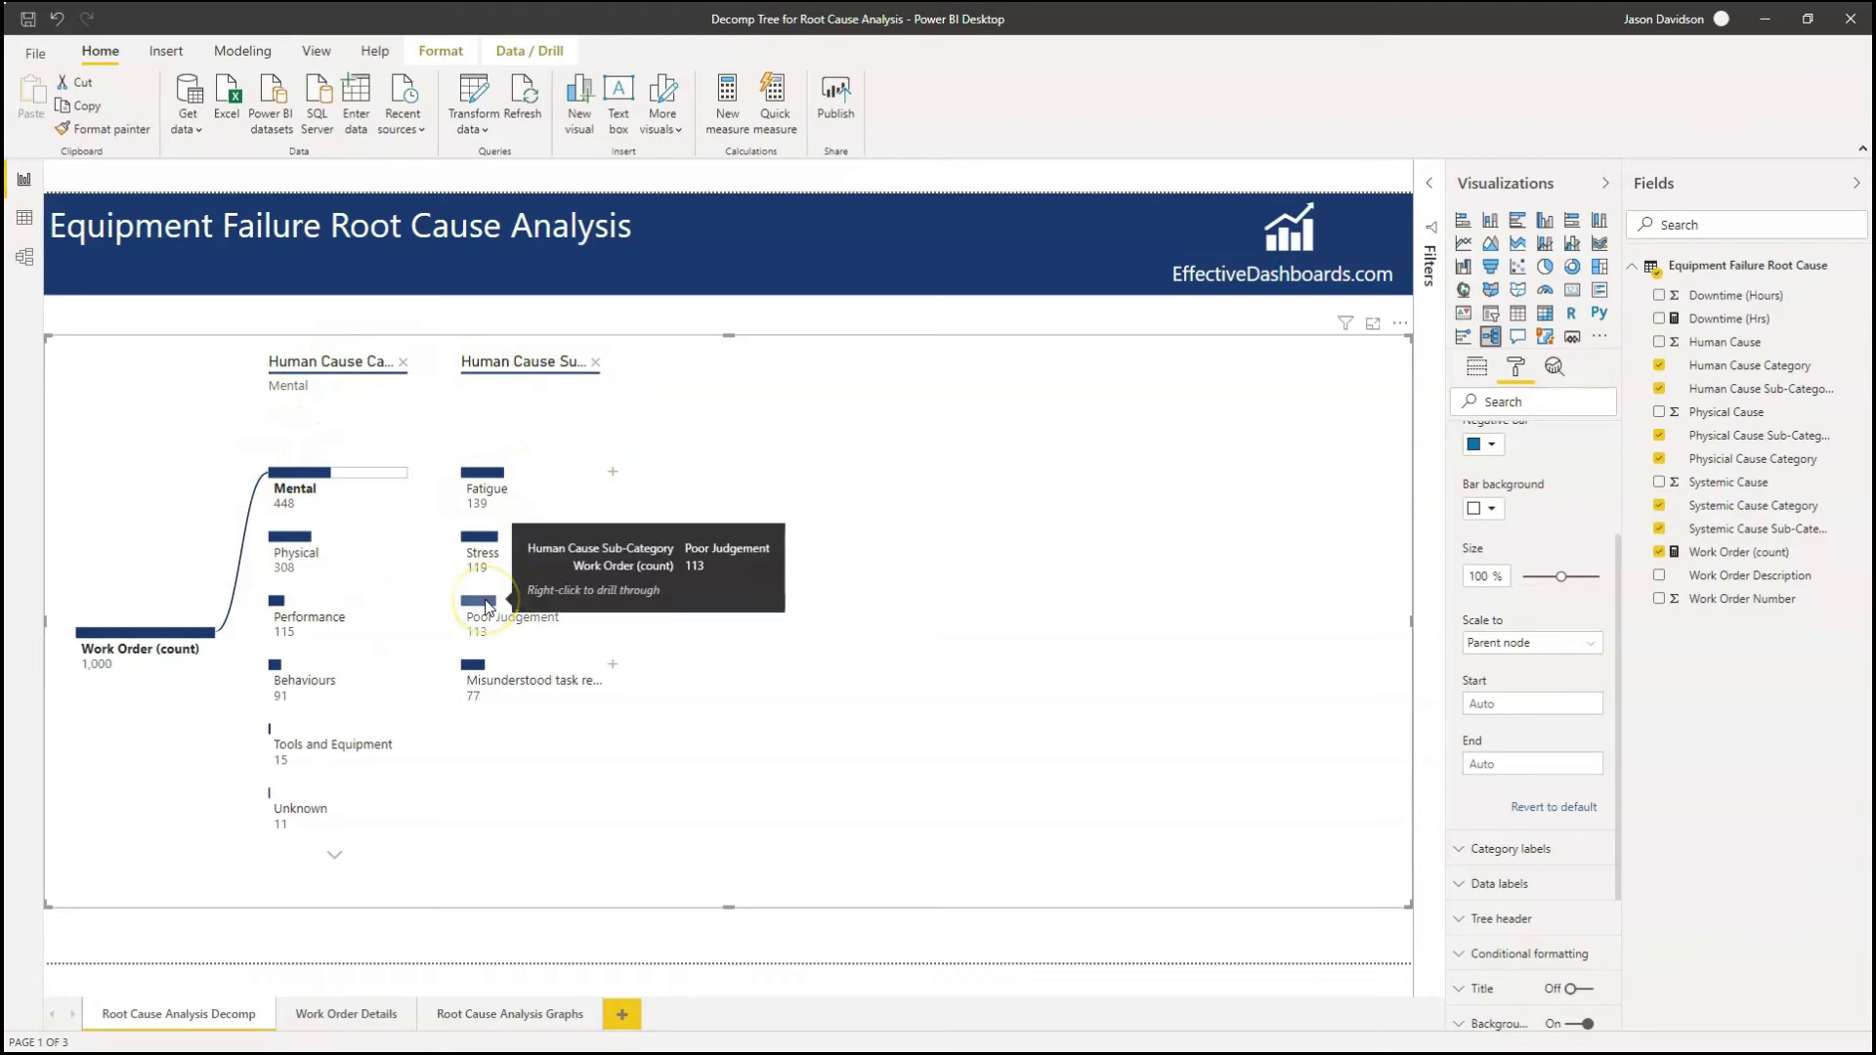
Remove the Human Cause Sub-Category and Human Cause Category levels from the tree and set the AI split analysis type to Relative.
{"action": "left_click", "coordinate": [598, 361]}
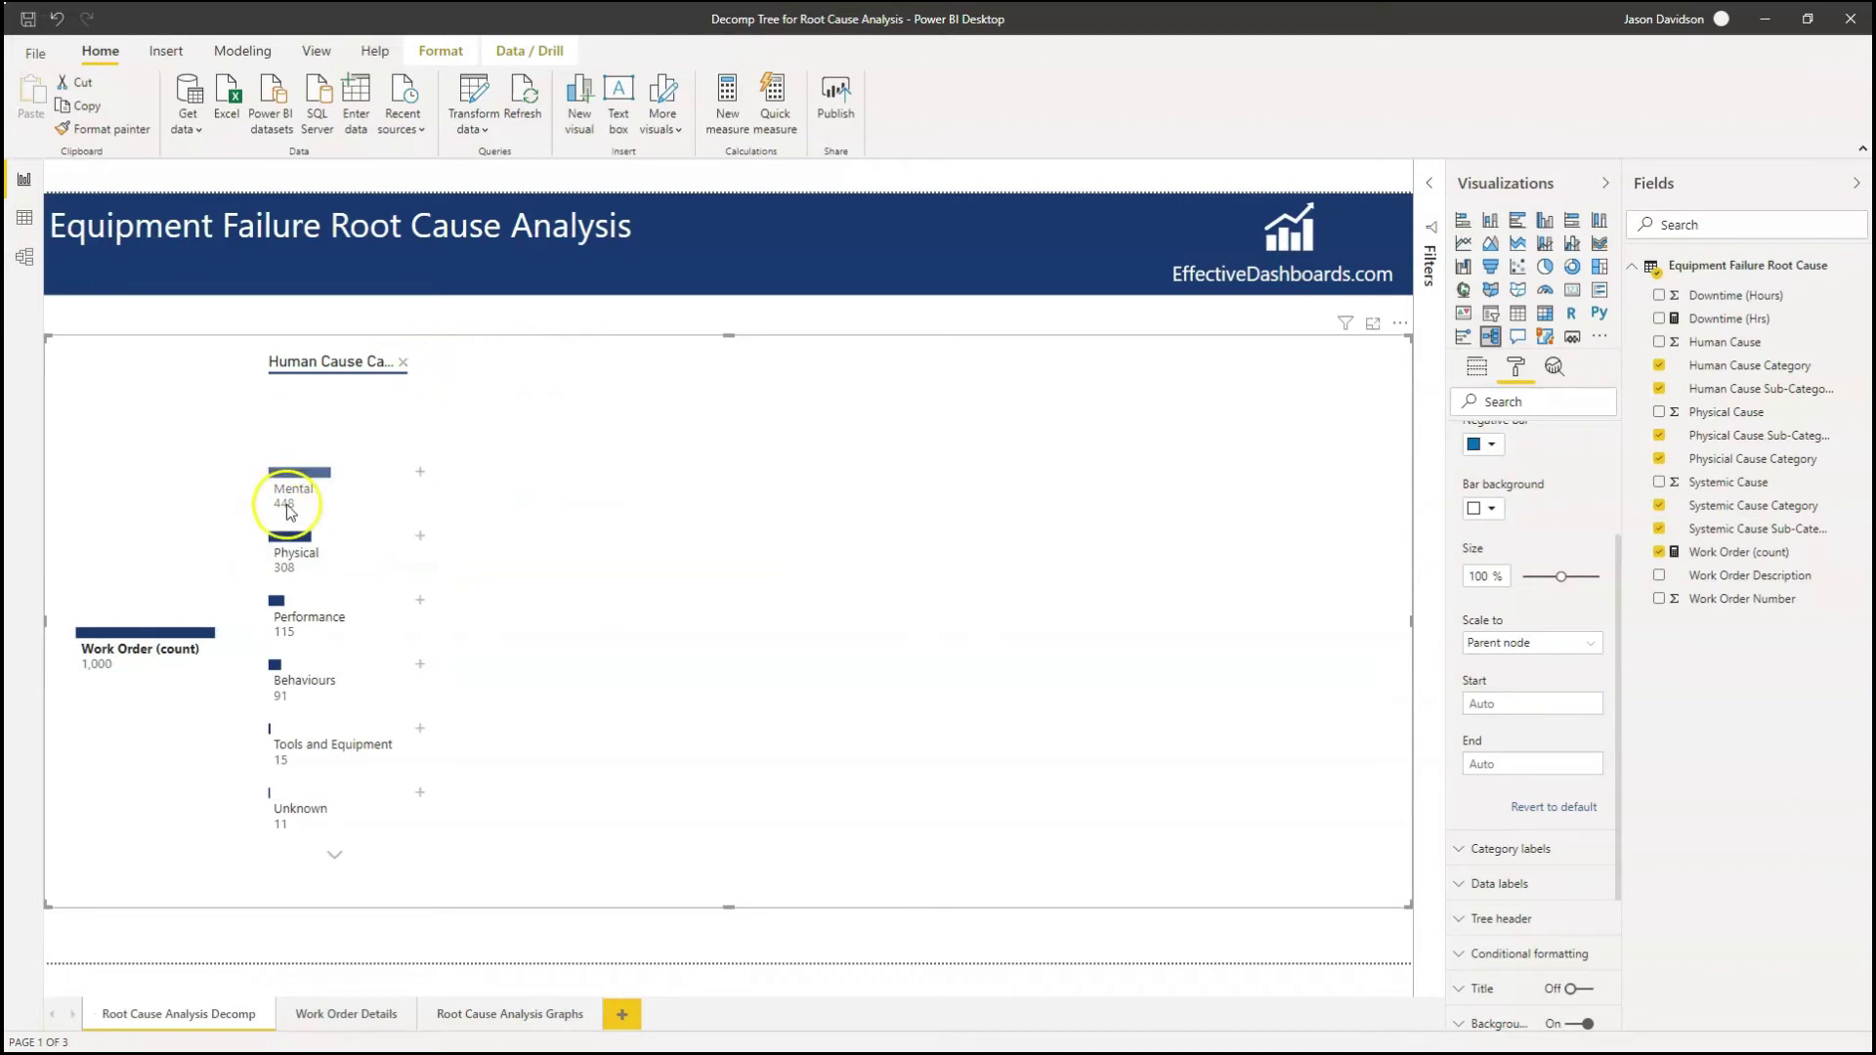
{"action": "left_click", "coordinate": [403, 363]}
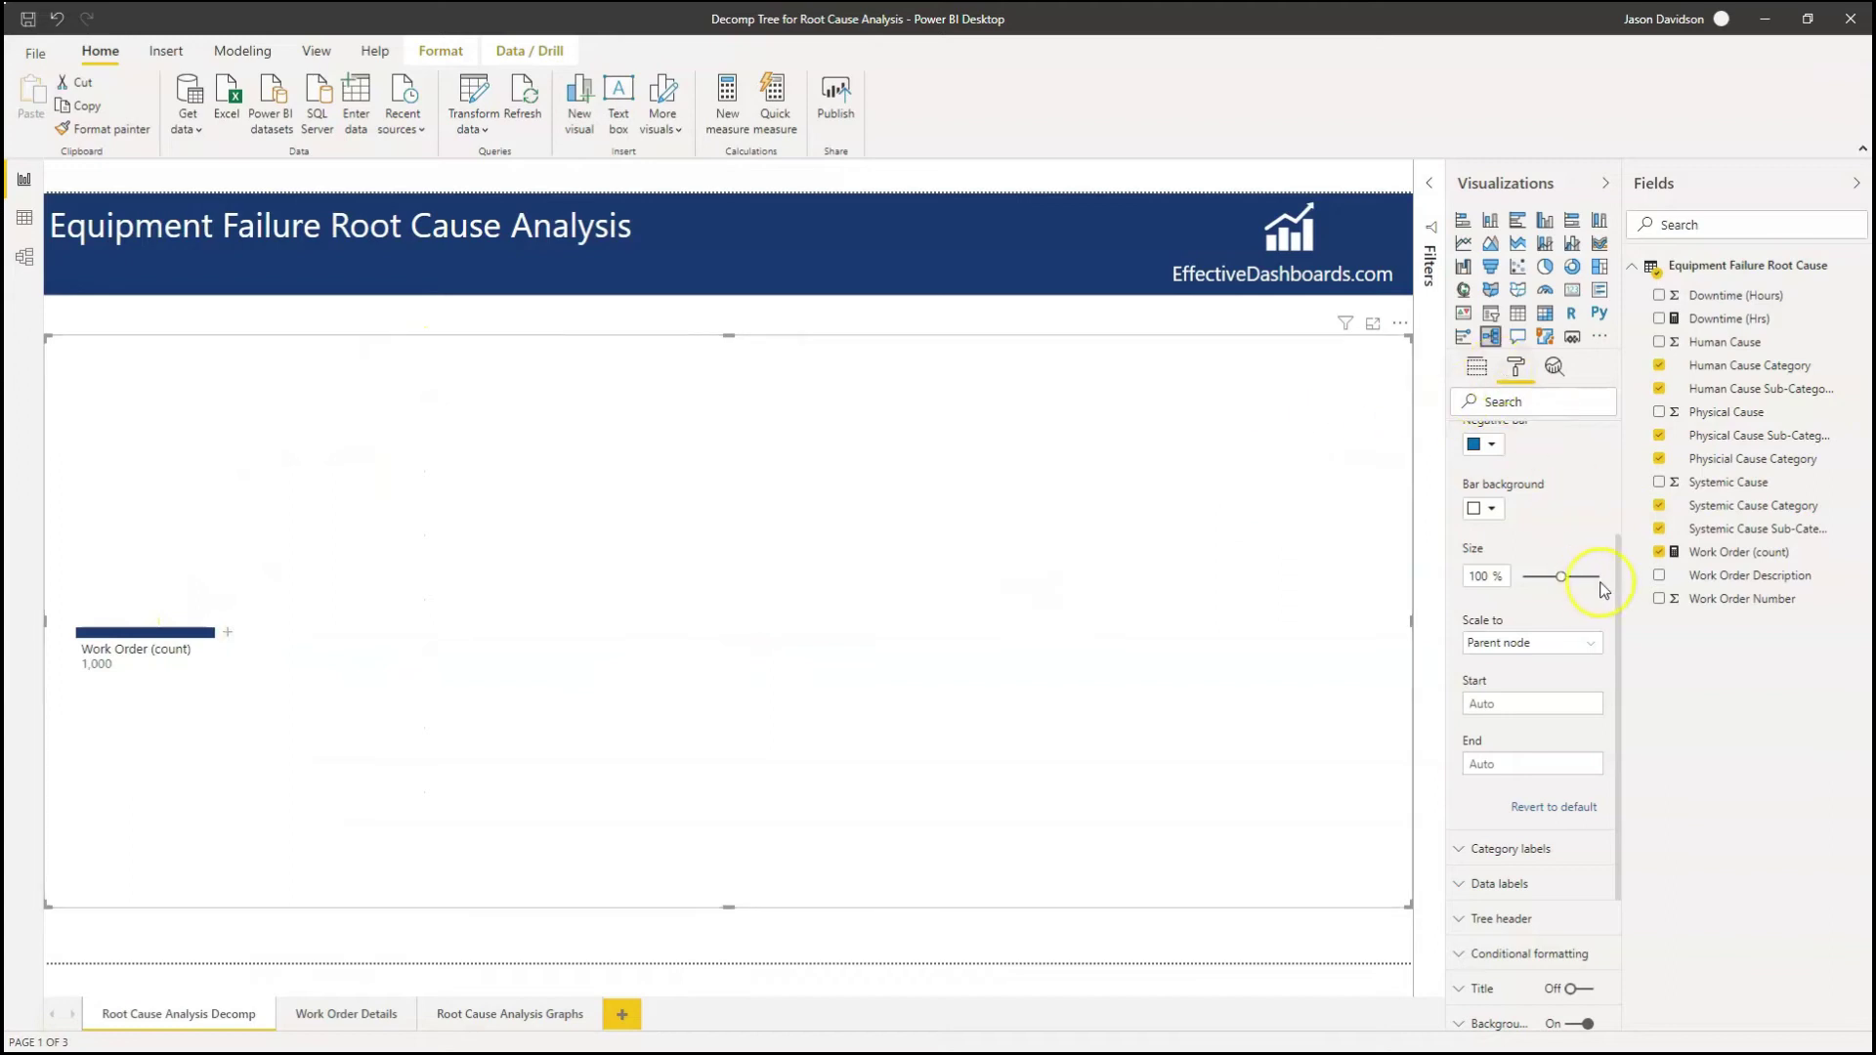
{"action": "left_click_drag", "start_coordinate": [1620, 586], "coordinate": [1631, 422]}
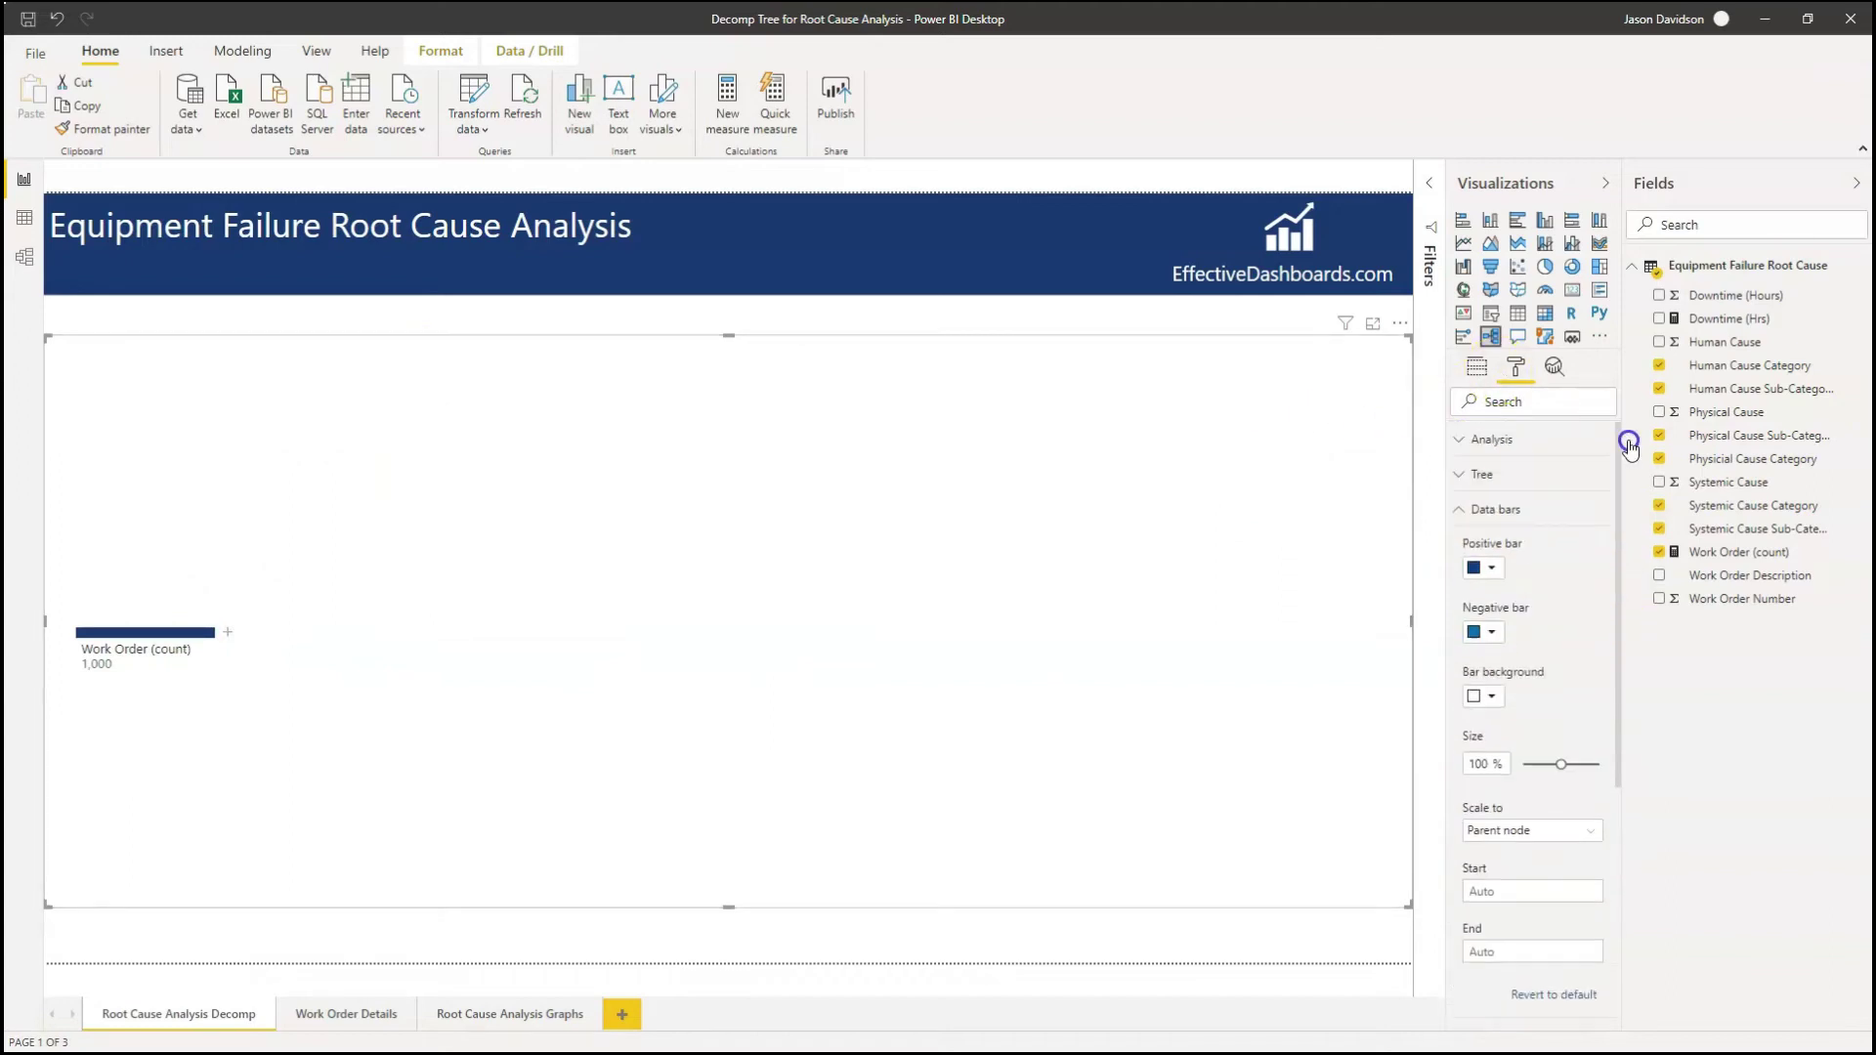
{"action": "left_click", "coordinate": [1463, 445]}
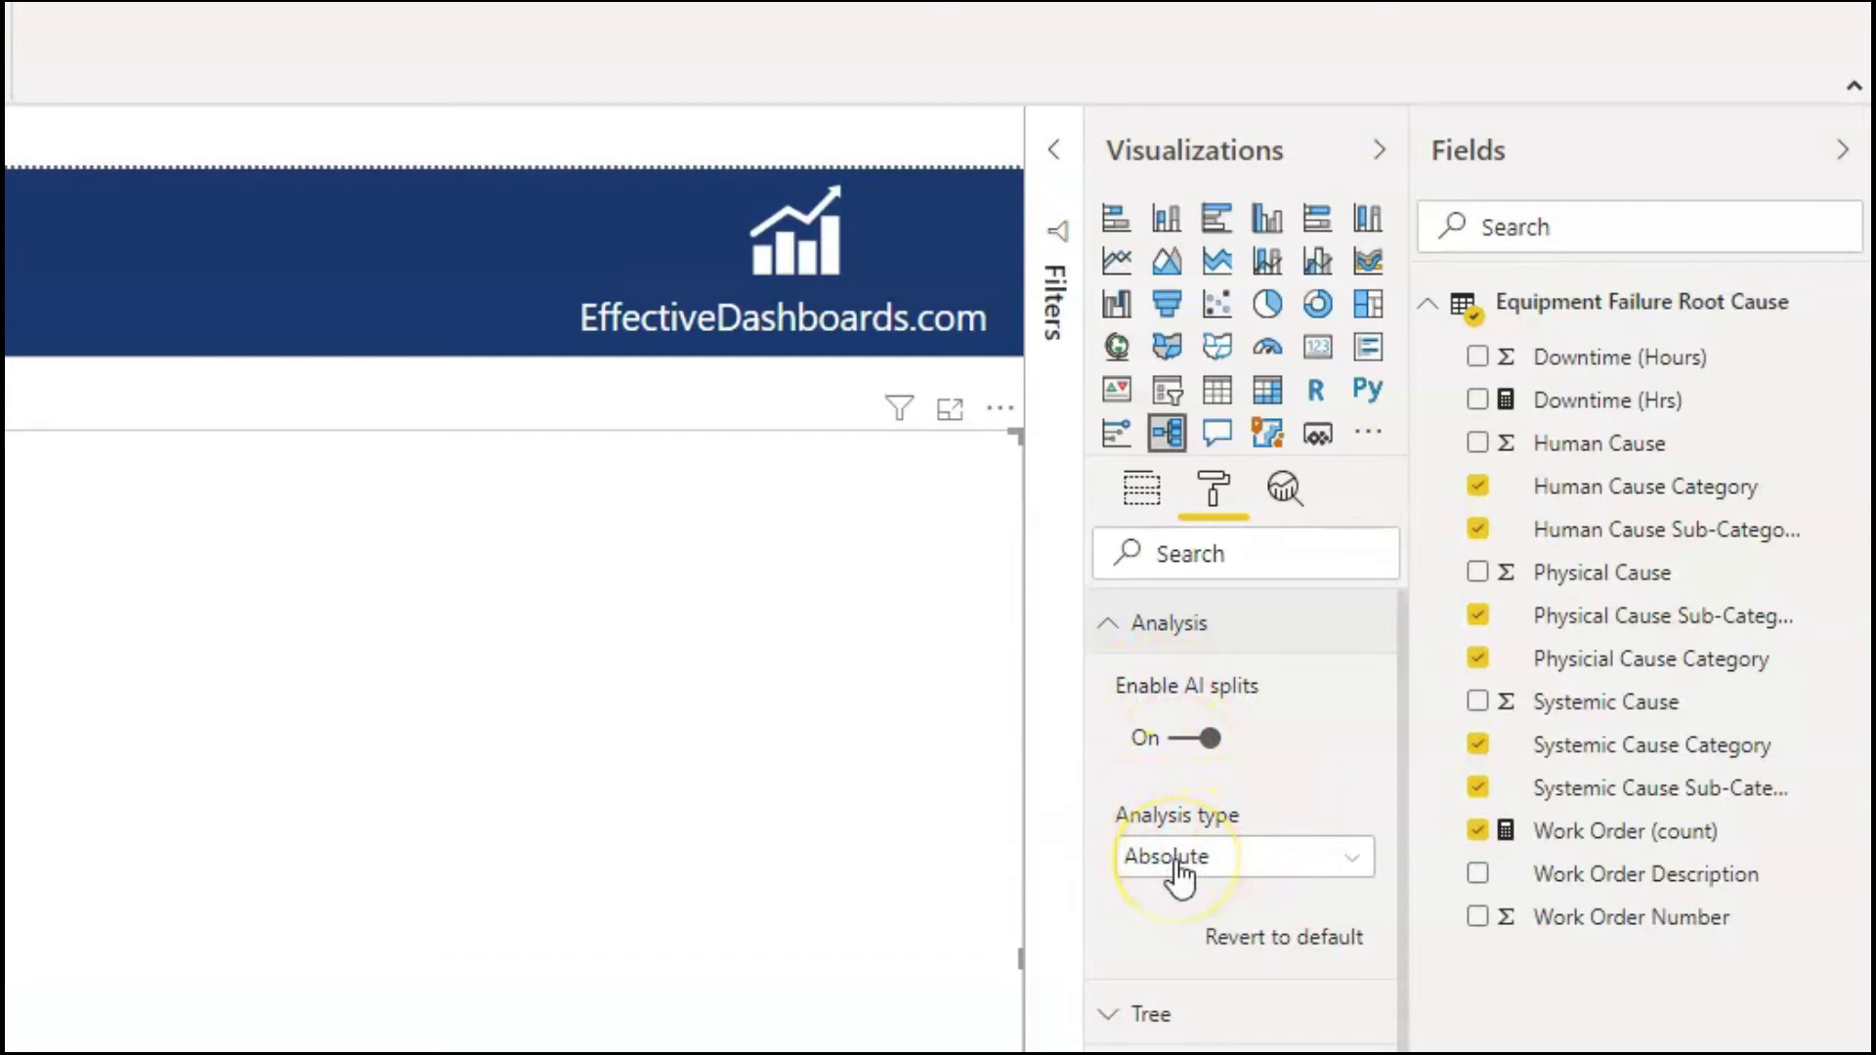
{"action": "left_click", "coordinate": [1180, 869]}
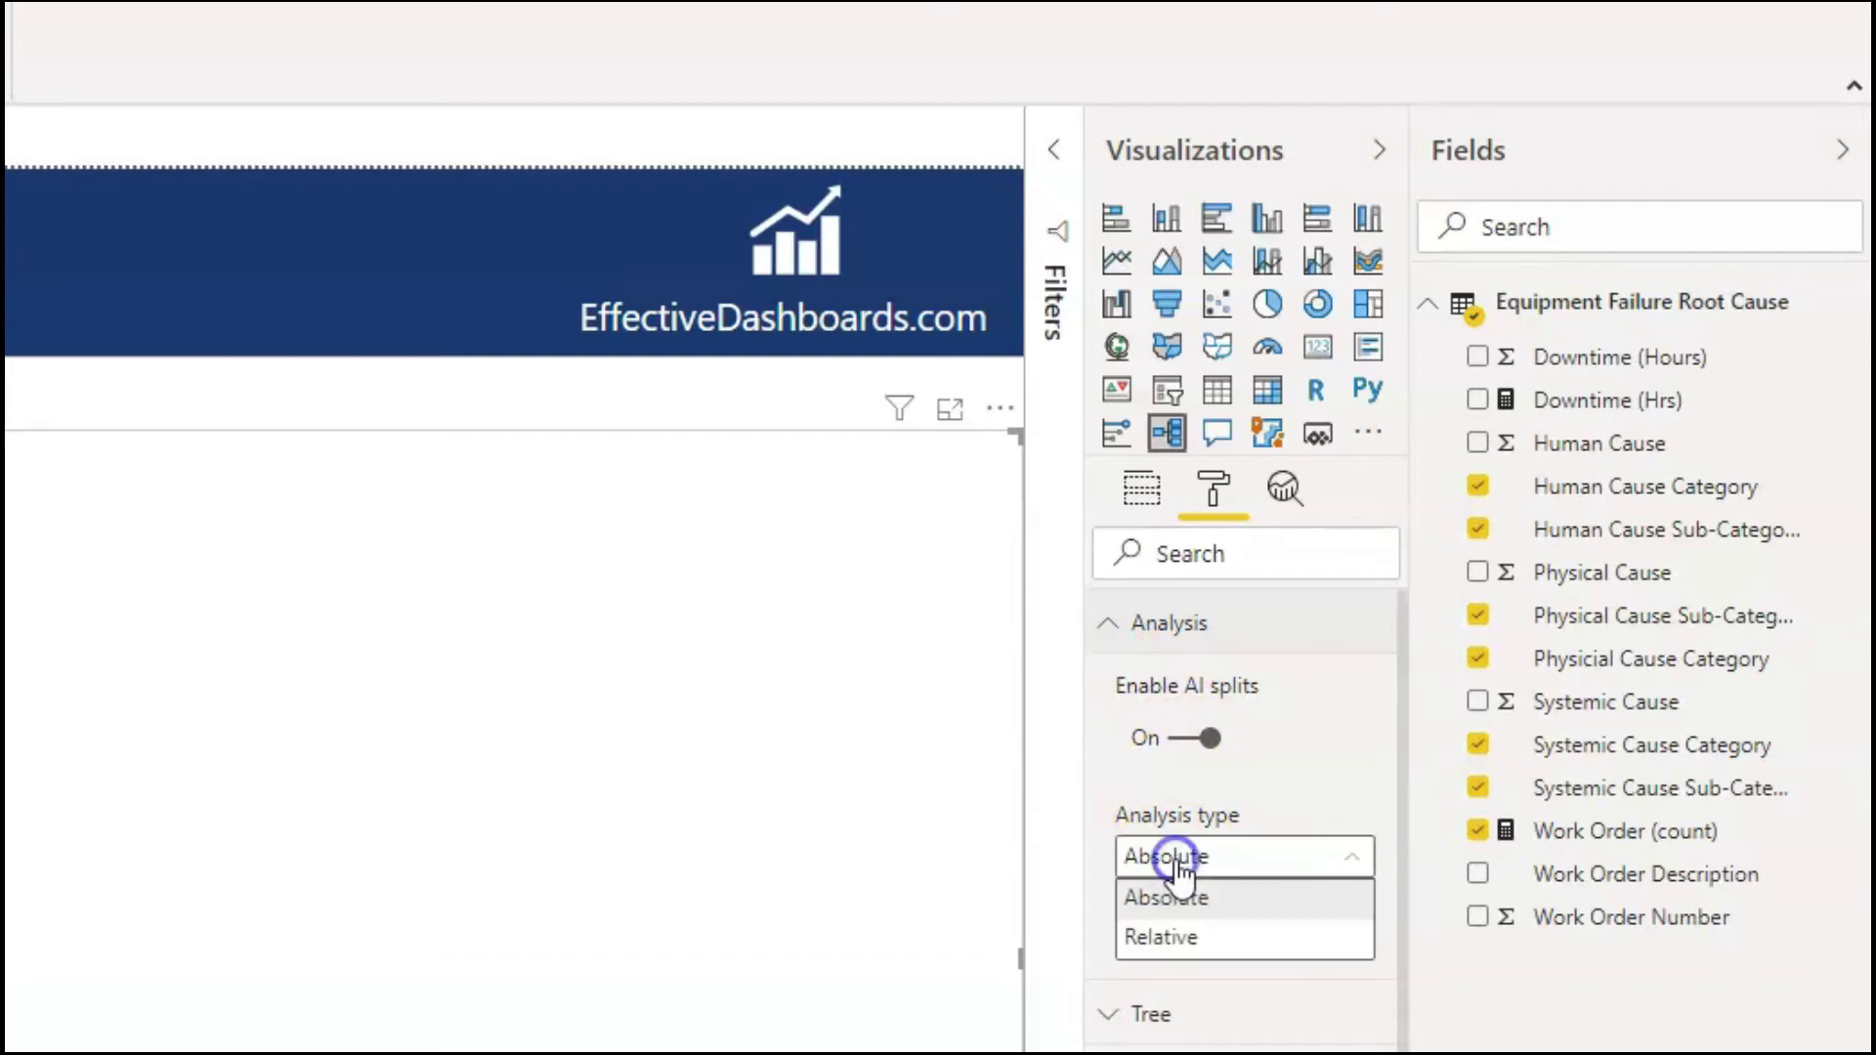
{"action": "left_click", "coordinate": [1168, 939]}
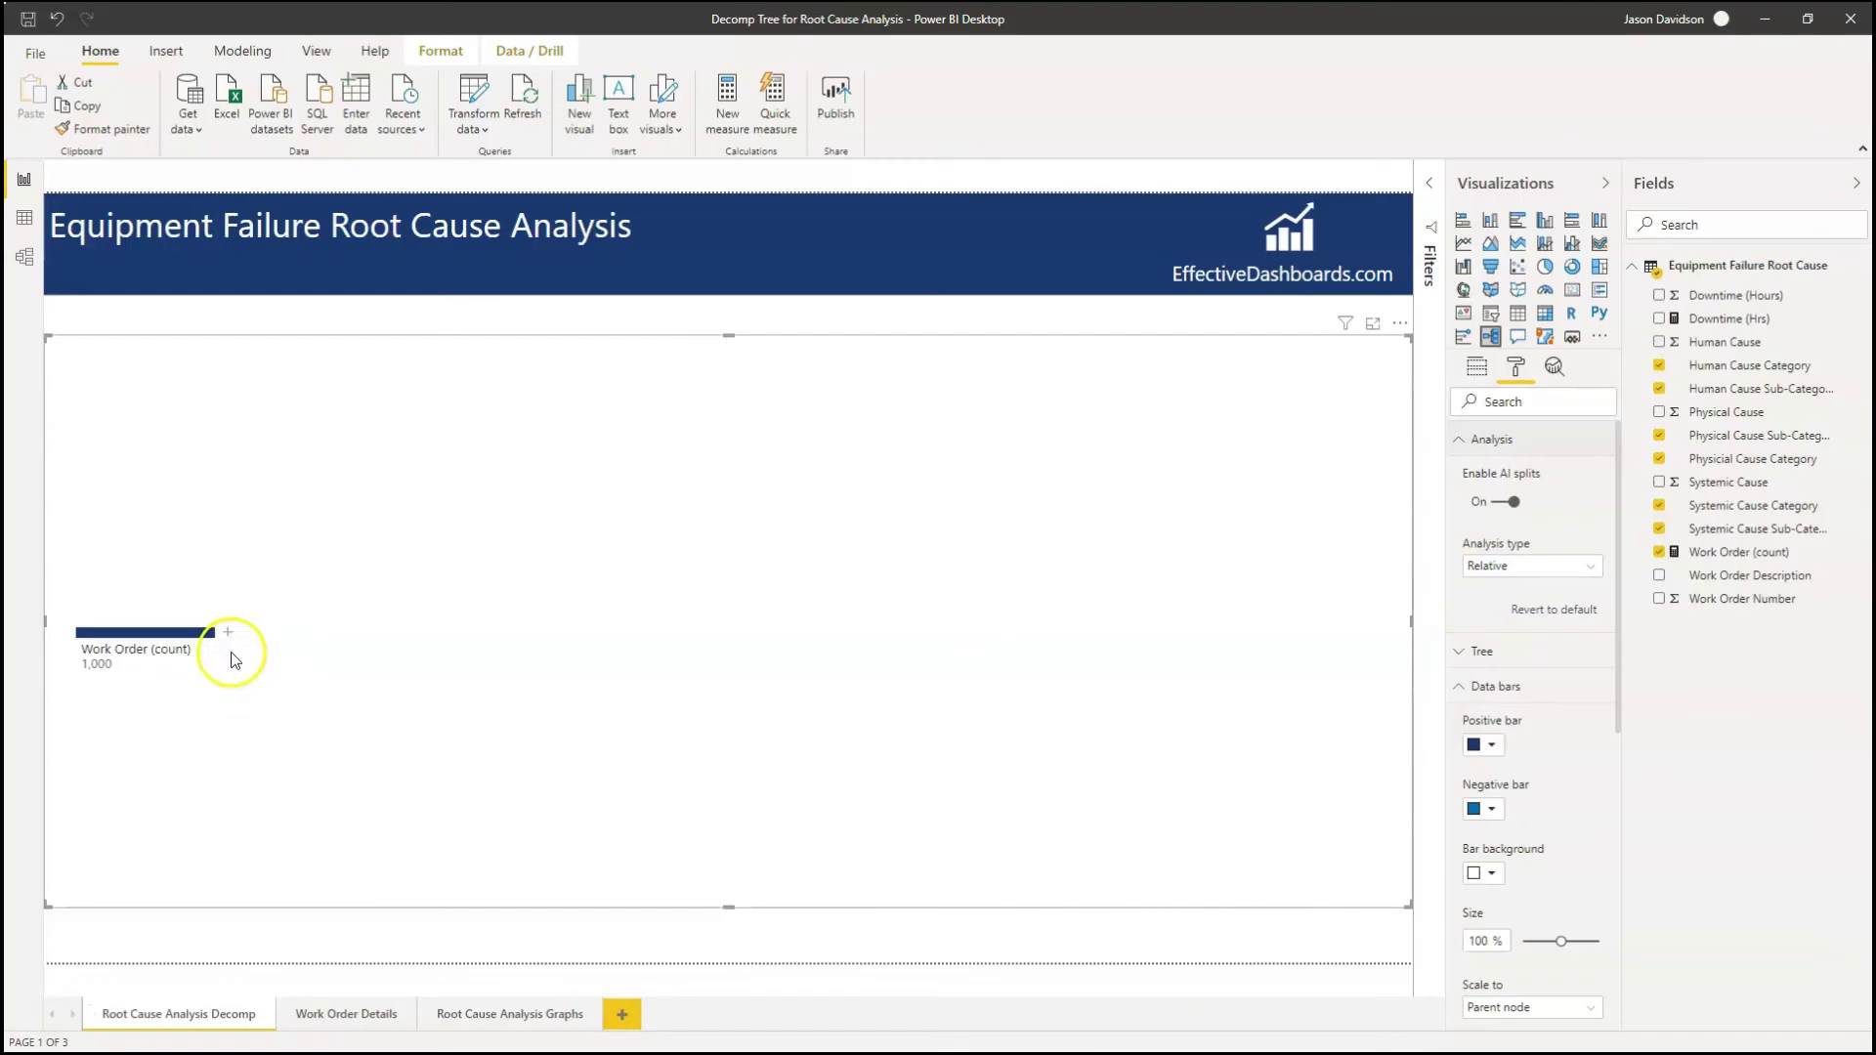
Split the Work Order (count) node using the High value analysis and inspect the resulting nodes.
{"action": "left_click", "coordinate": [229, 633]}
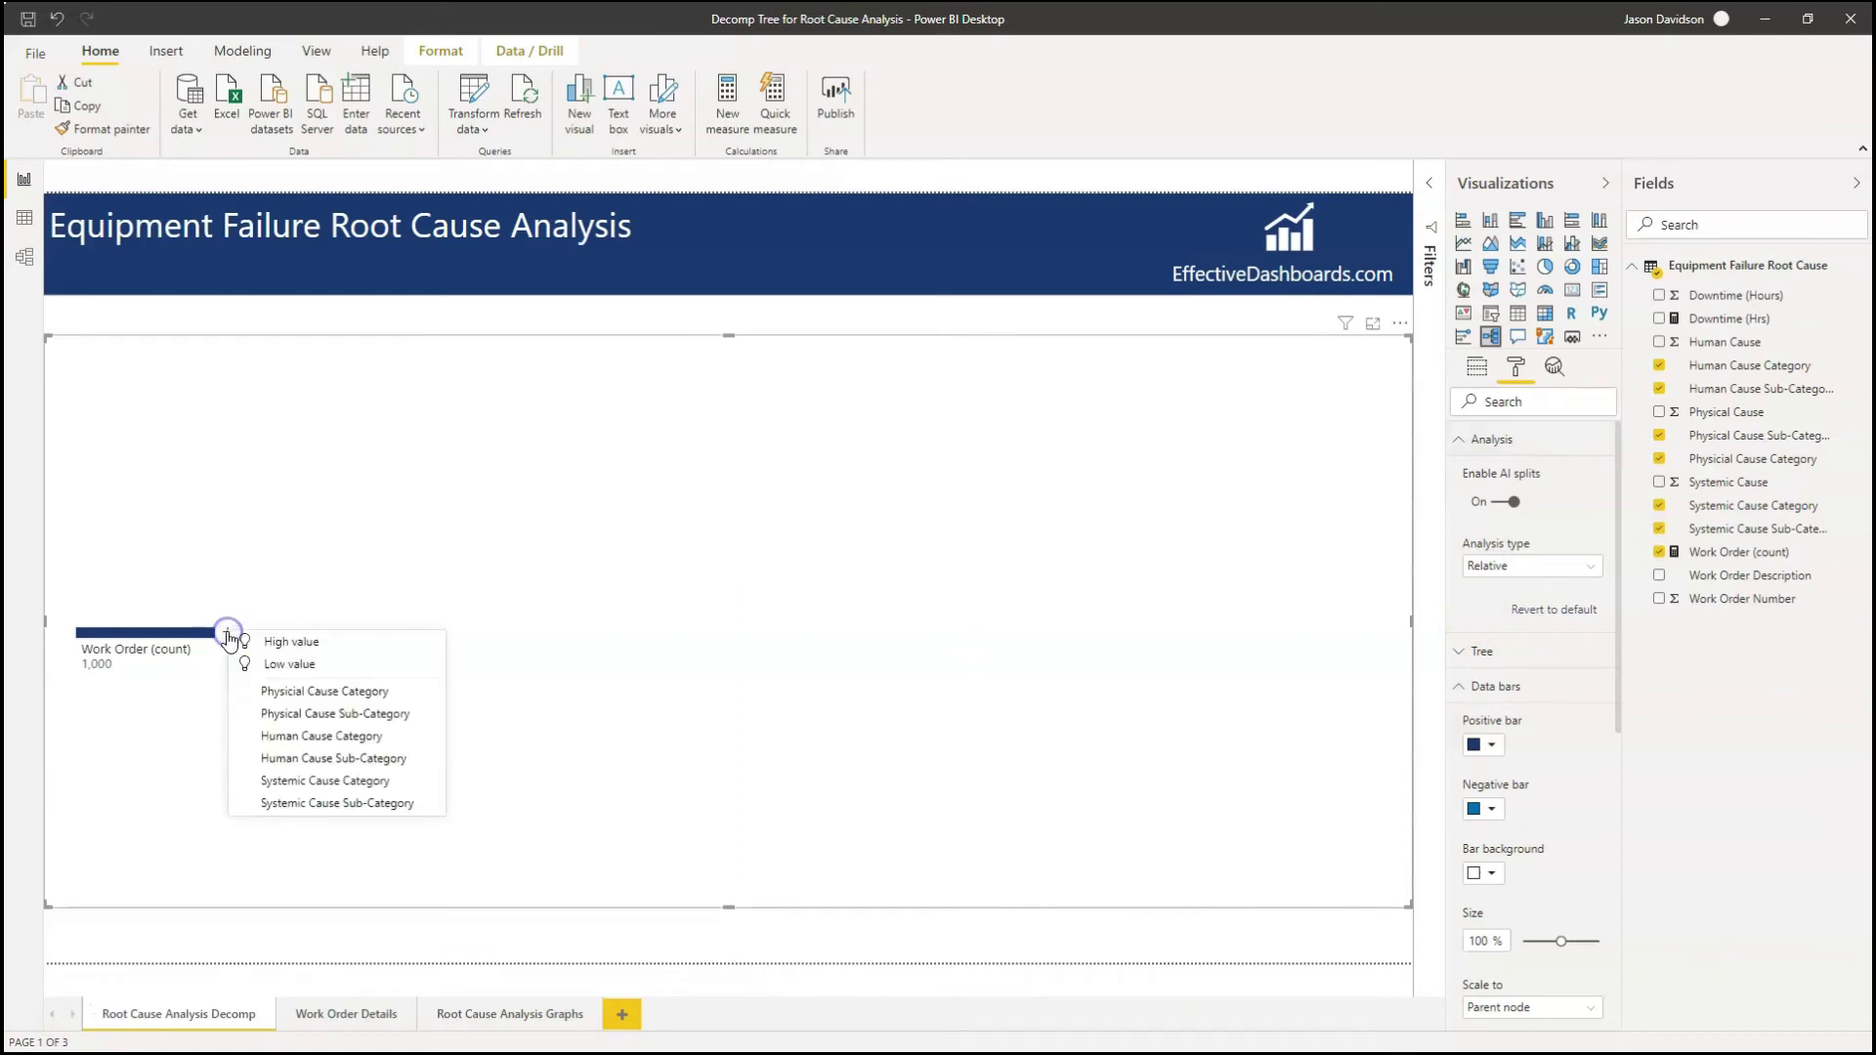
{"action": "left_click", "coordinate": [321, 647]}
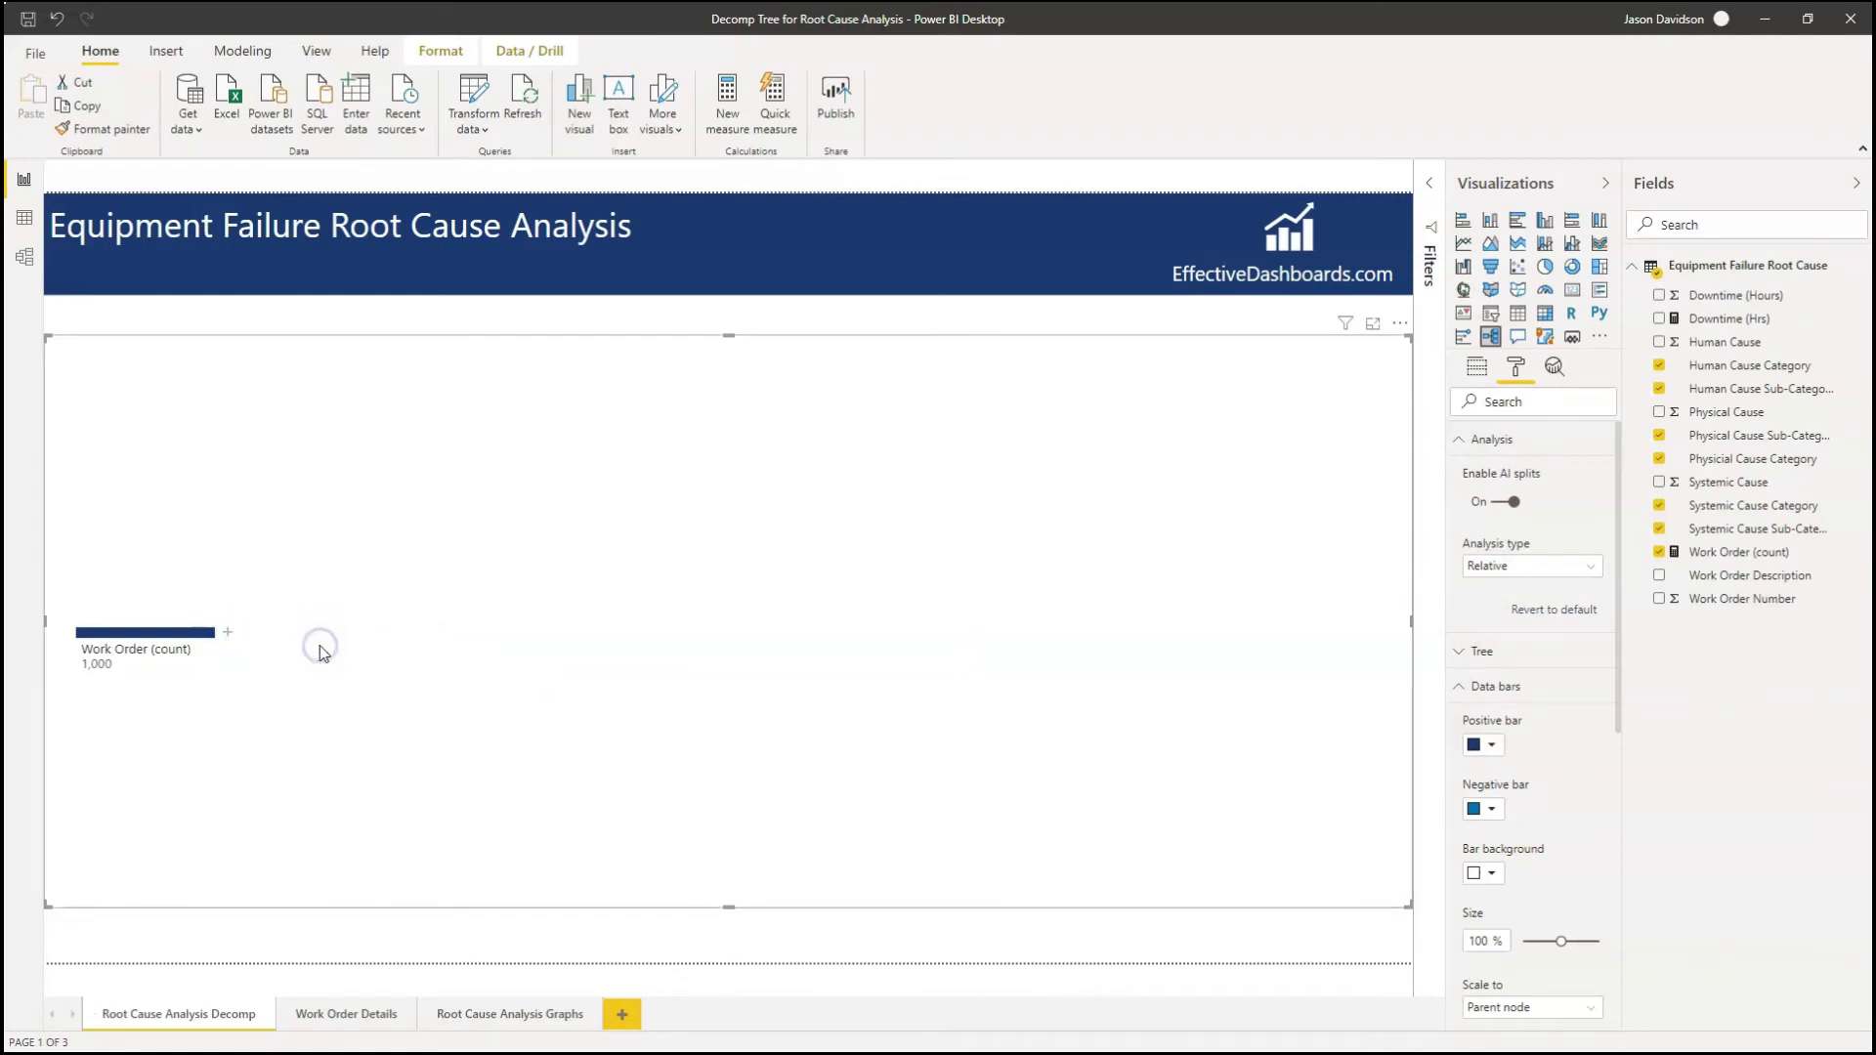
{"action": "left_click", "coordinate": [519, 513]}
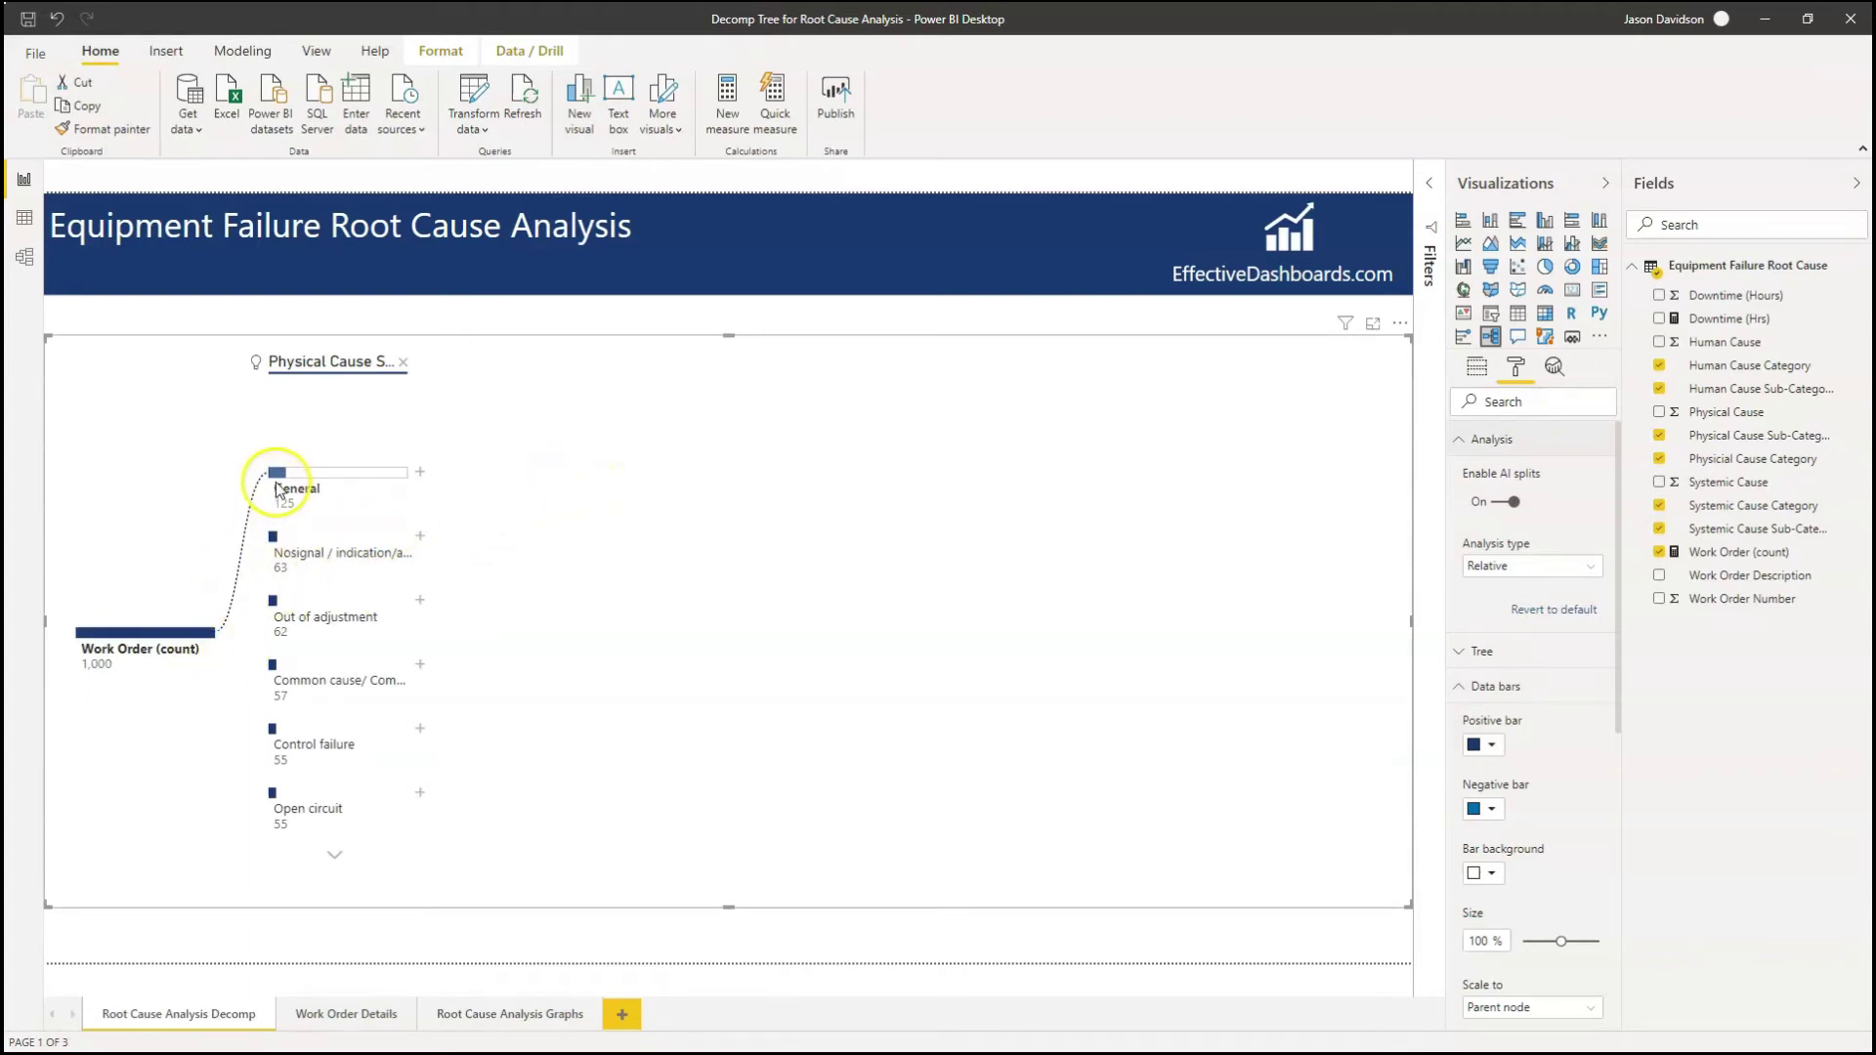
{"action": "mouse_move", "coordinate": [278, 488]}
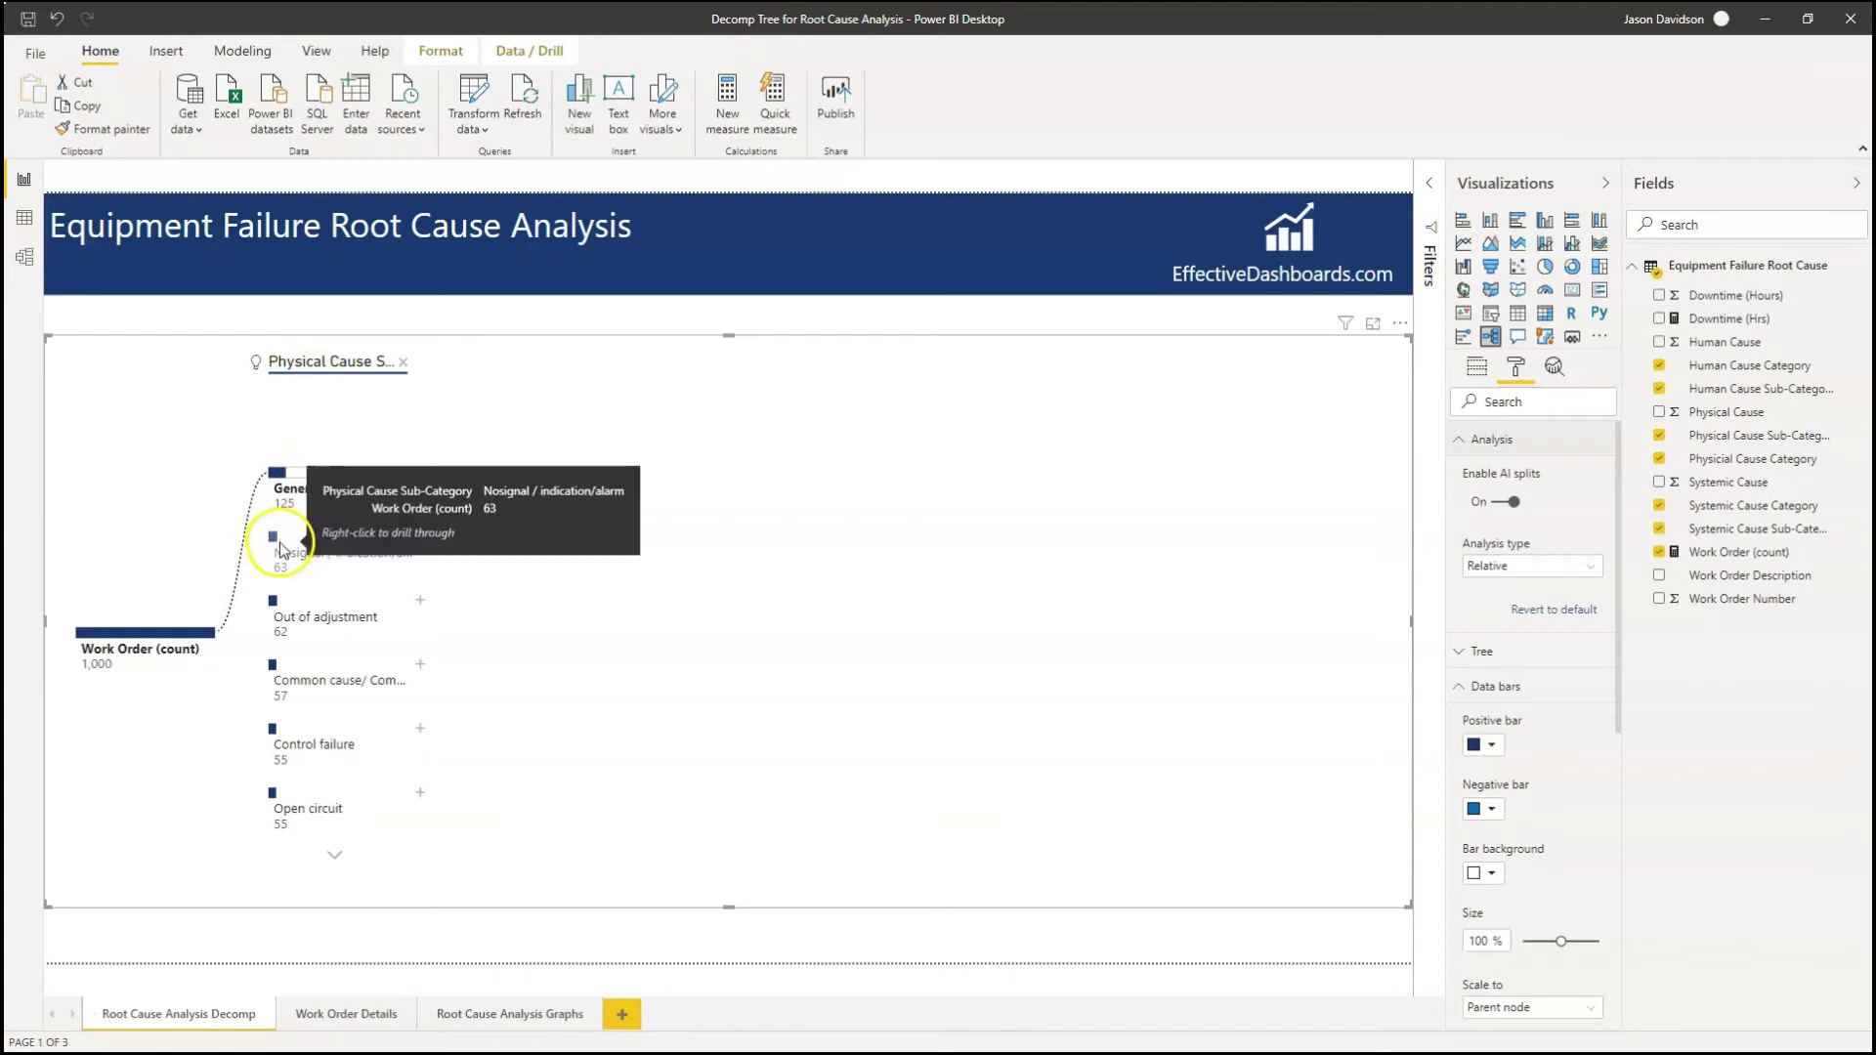
Set the tree's data bars to scale to Level maximum and inspect the General node's bar.
{"action": "left_click", "coordinate": [1461, 442]}
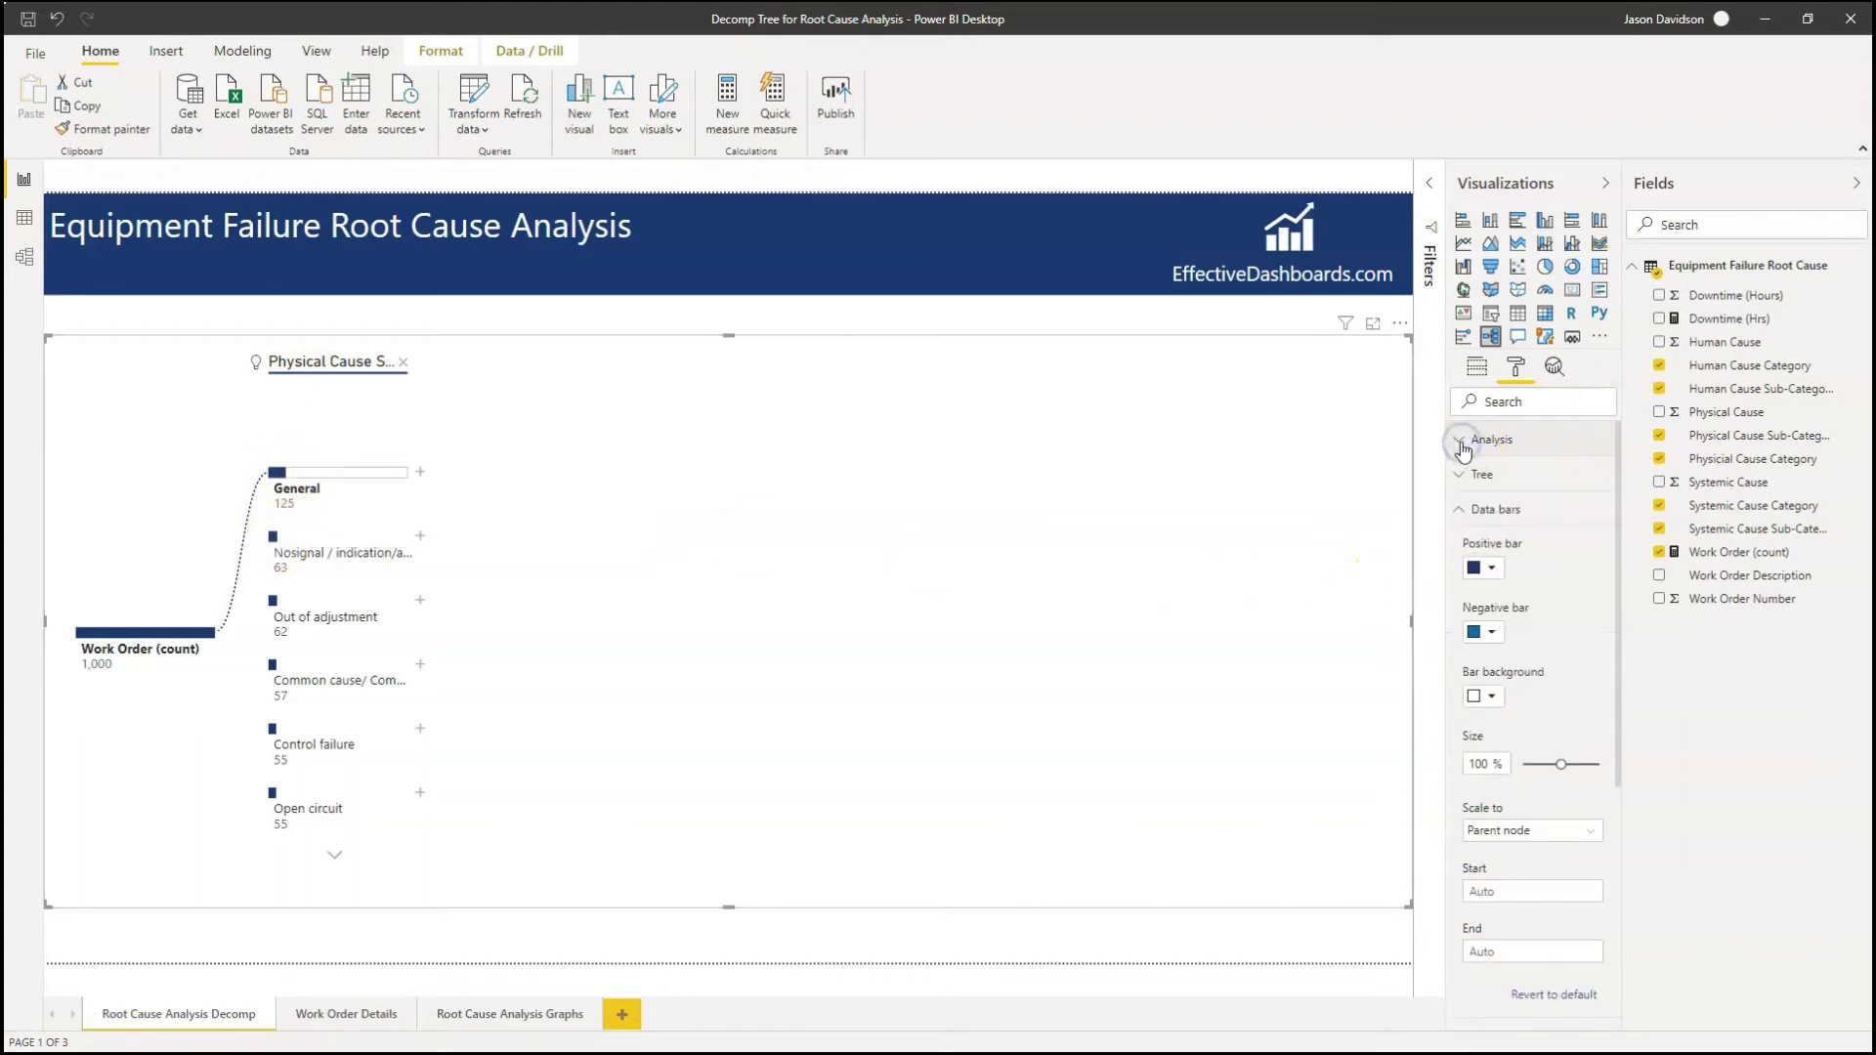
{"action": "left_click", "coordinate": [1460, 512]}
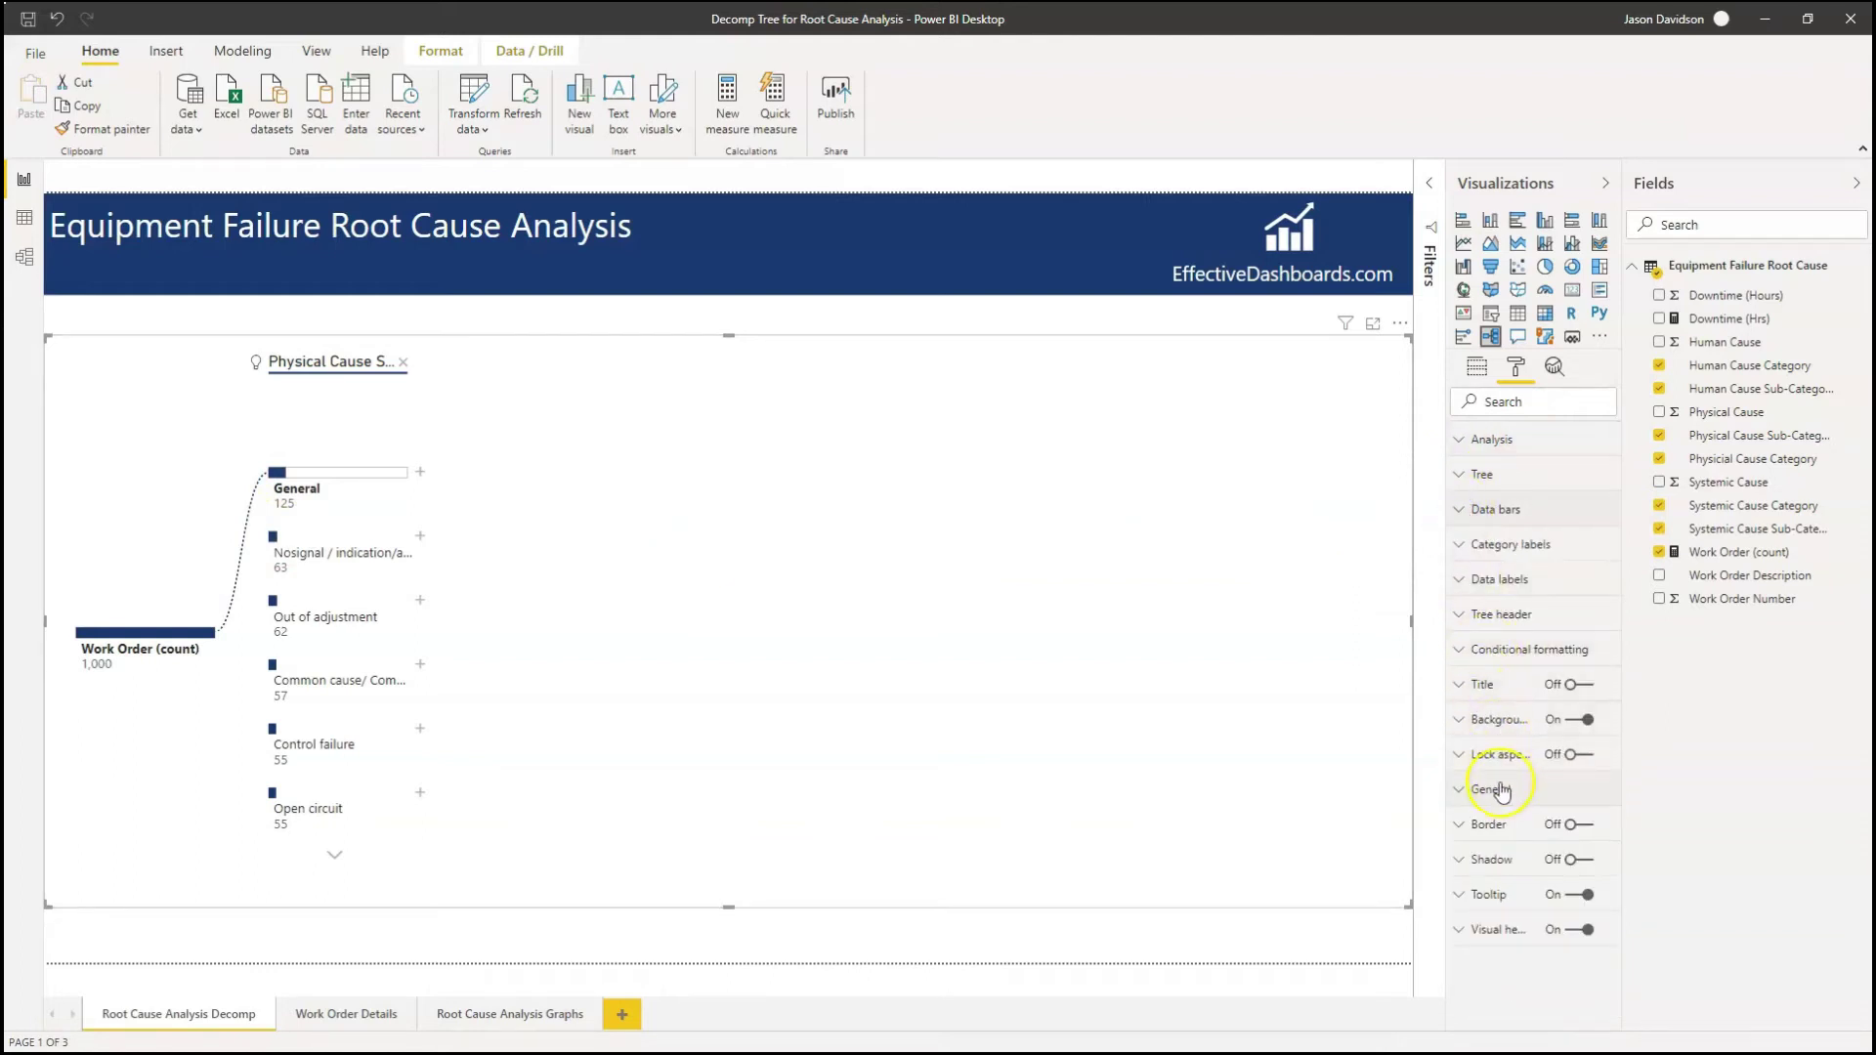
{"action": "left_click", "coordinate": [1458, 515]}
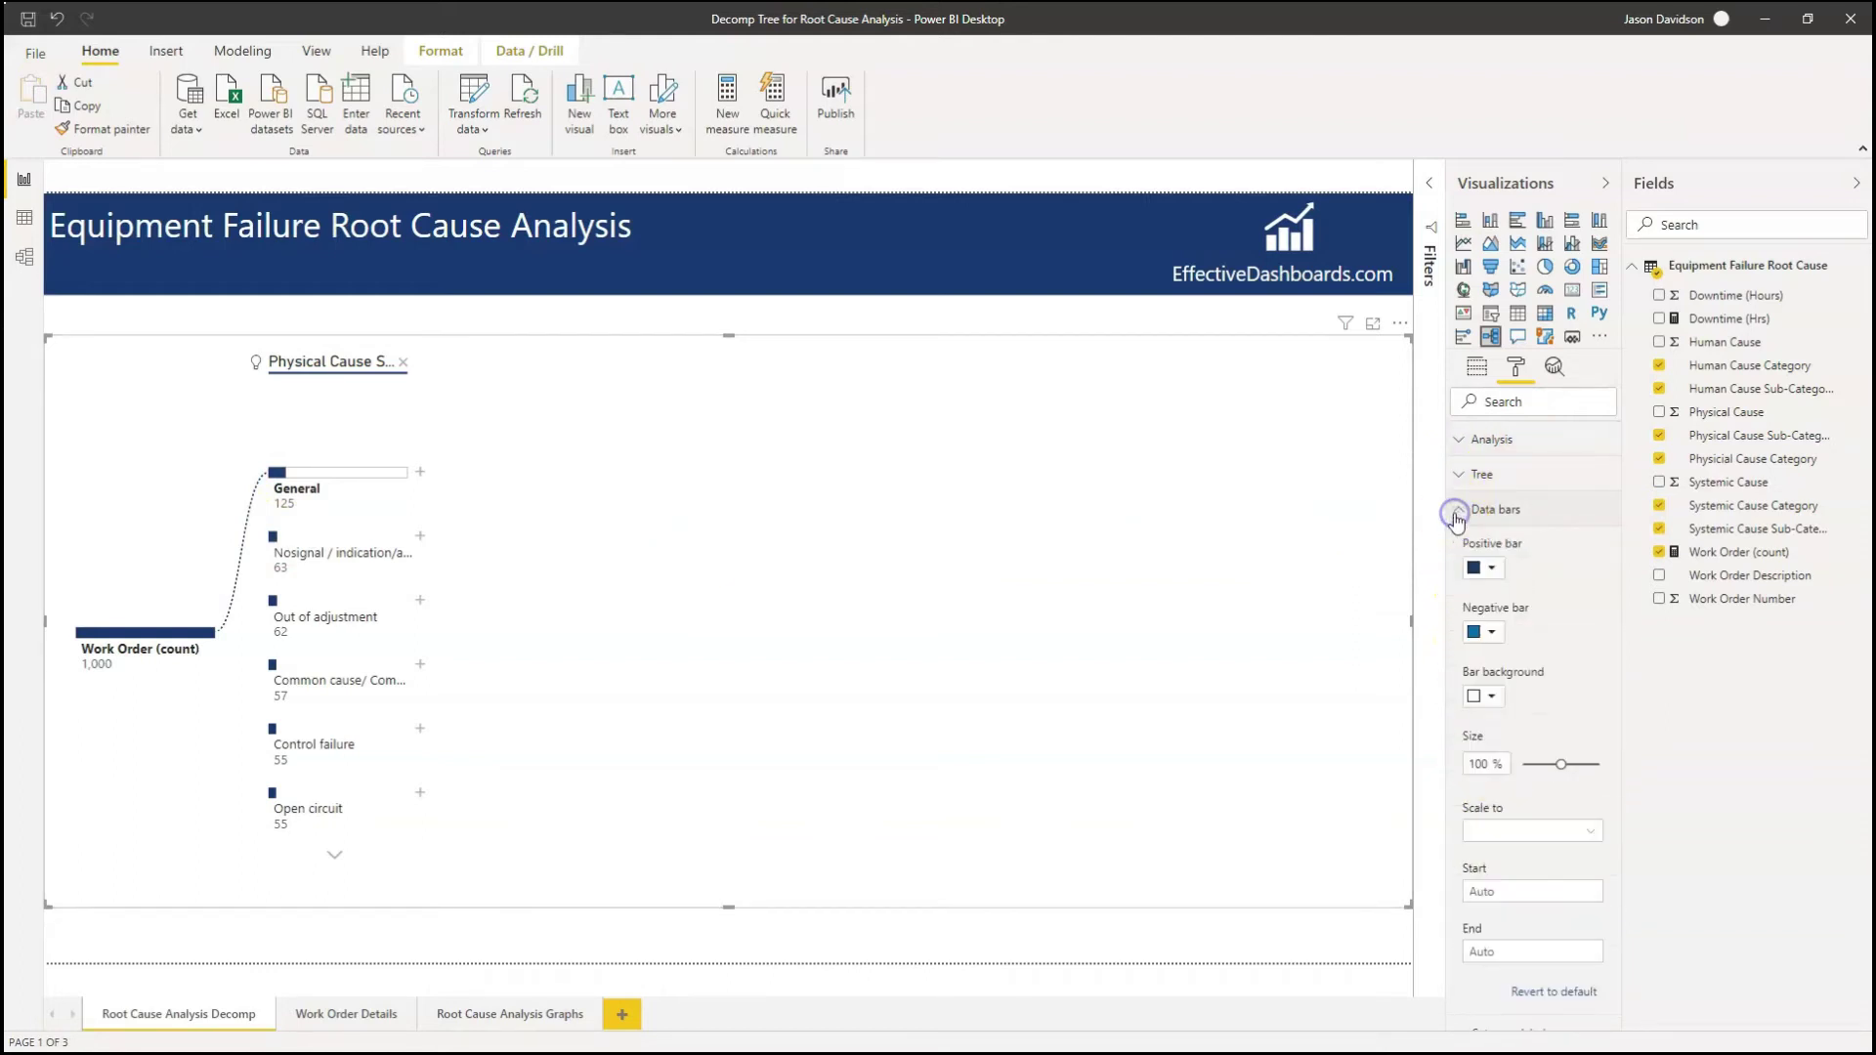
{"action": "left_click", "coordinate": [1531, 833]}
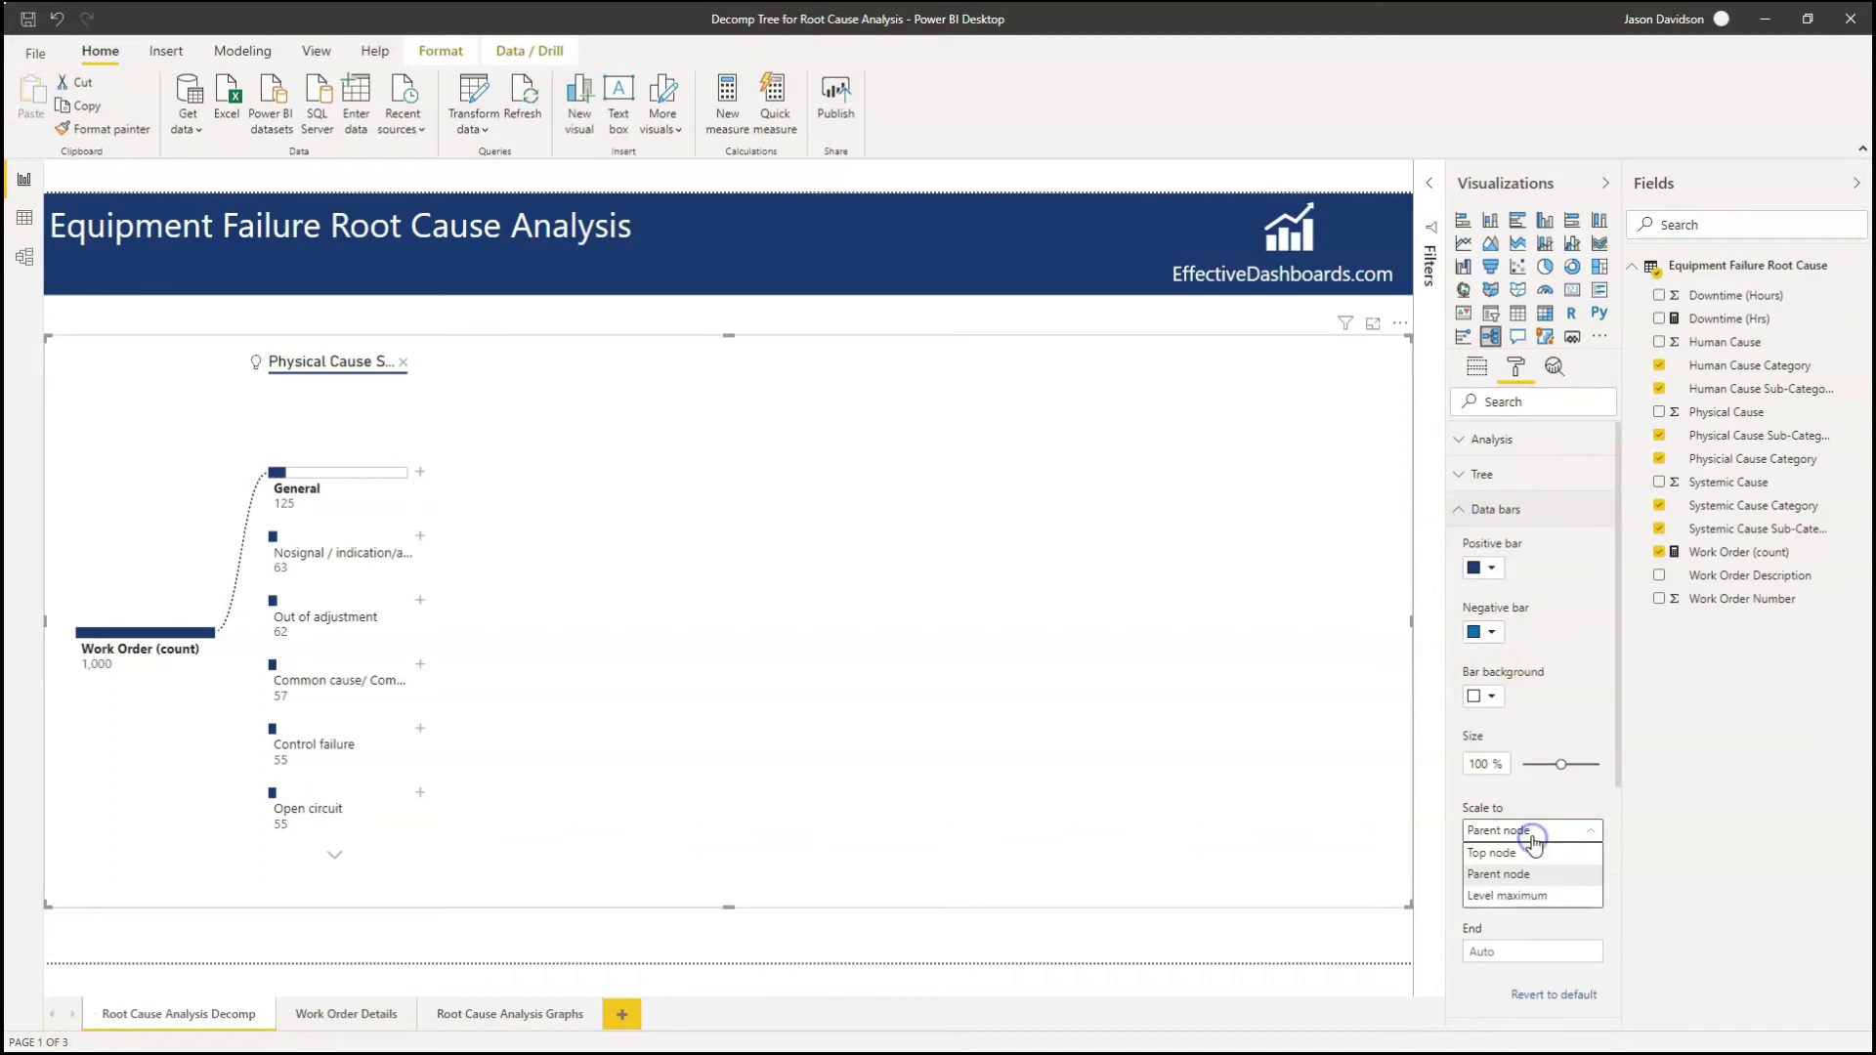
{"action": "left_click", "coordinate": [1521, 896]}
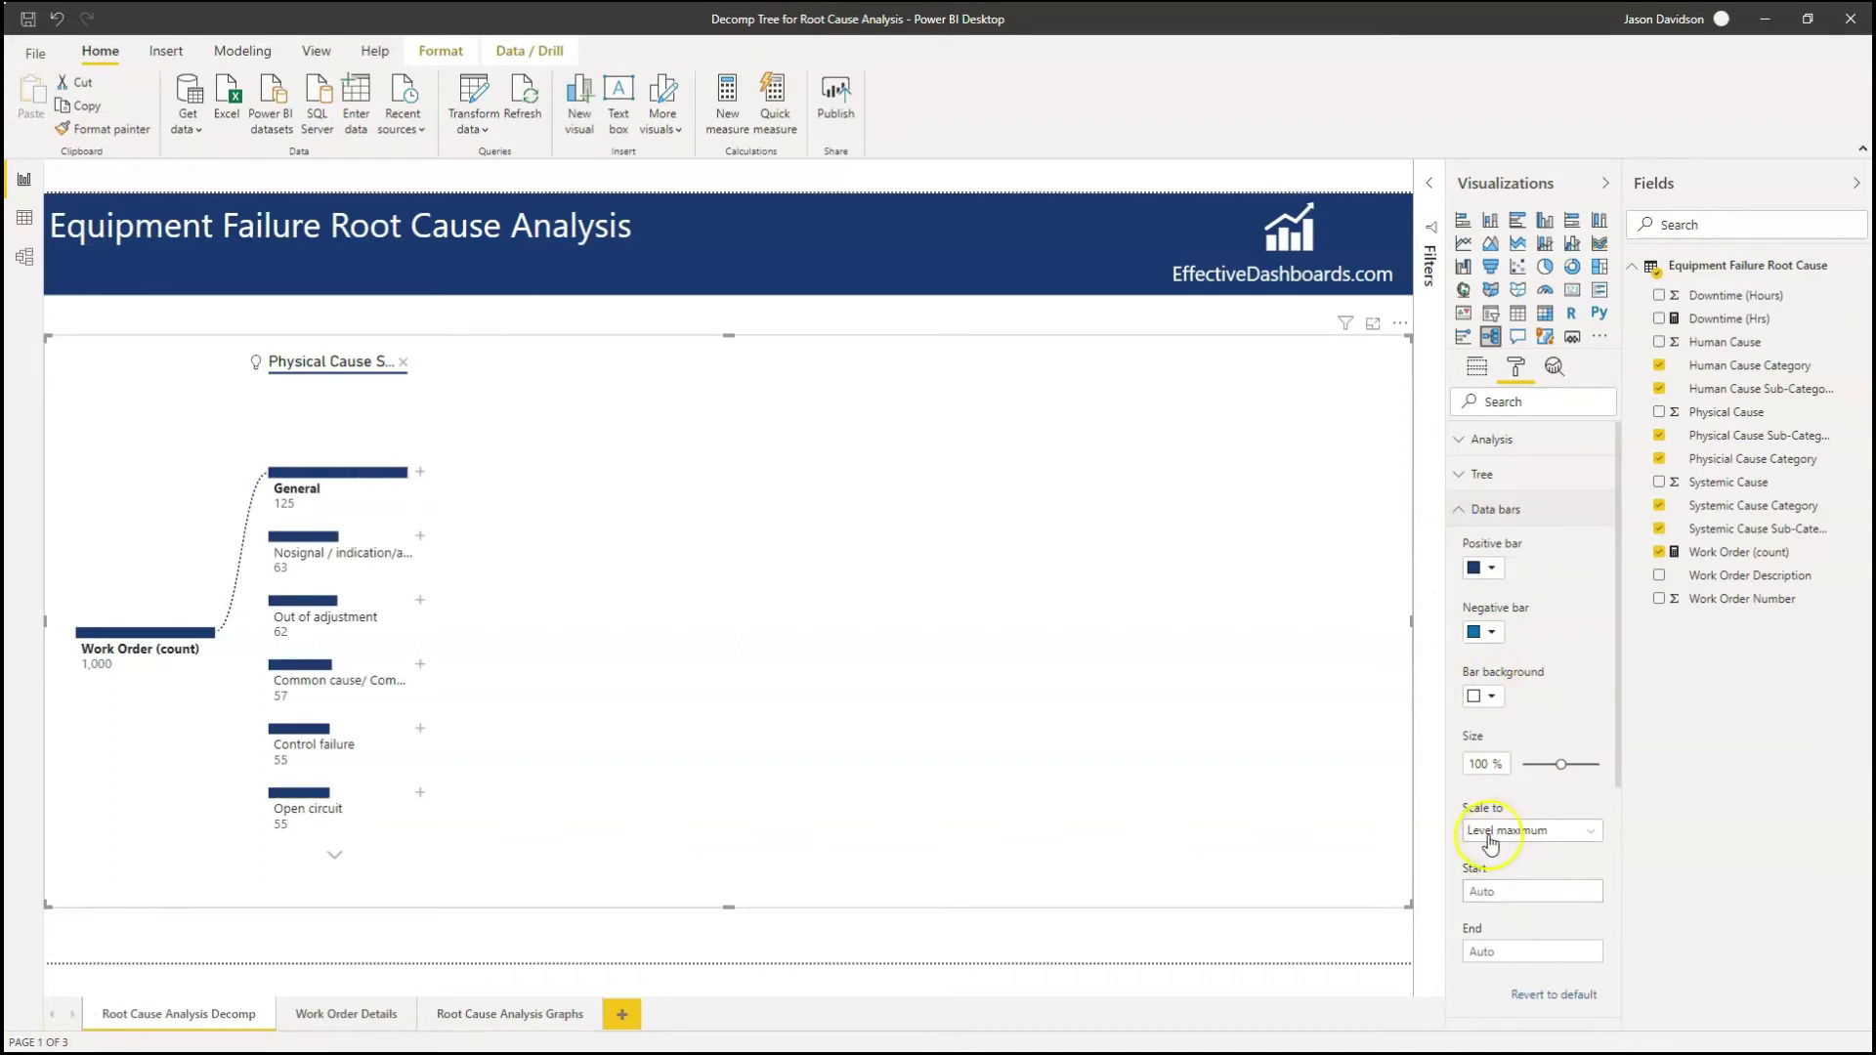
{"action": "mouse_move", "coordinate": [363, 479]}
{"action": "left_click", "coordinate": [298, 477]}
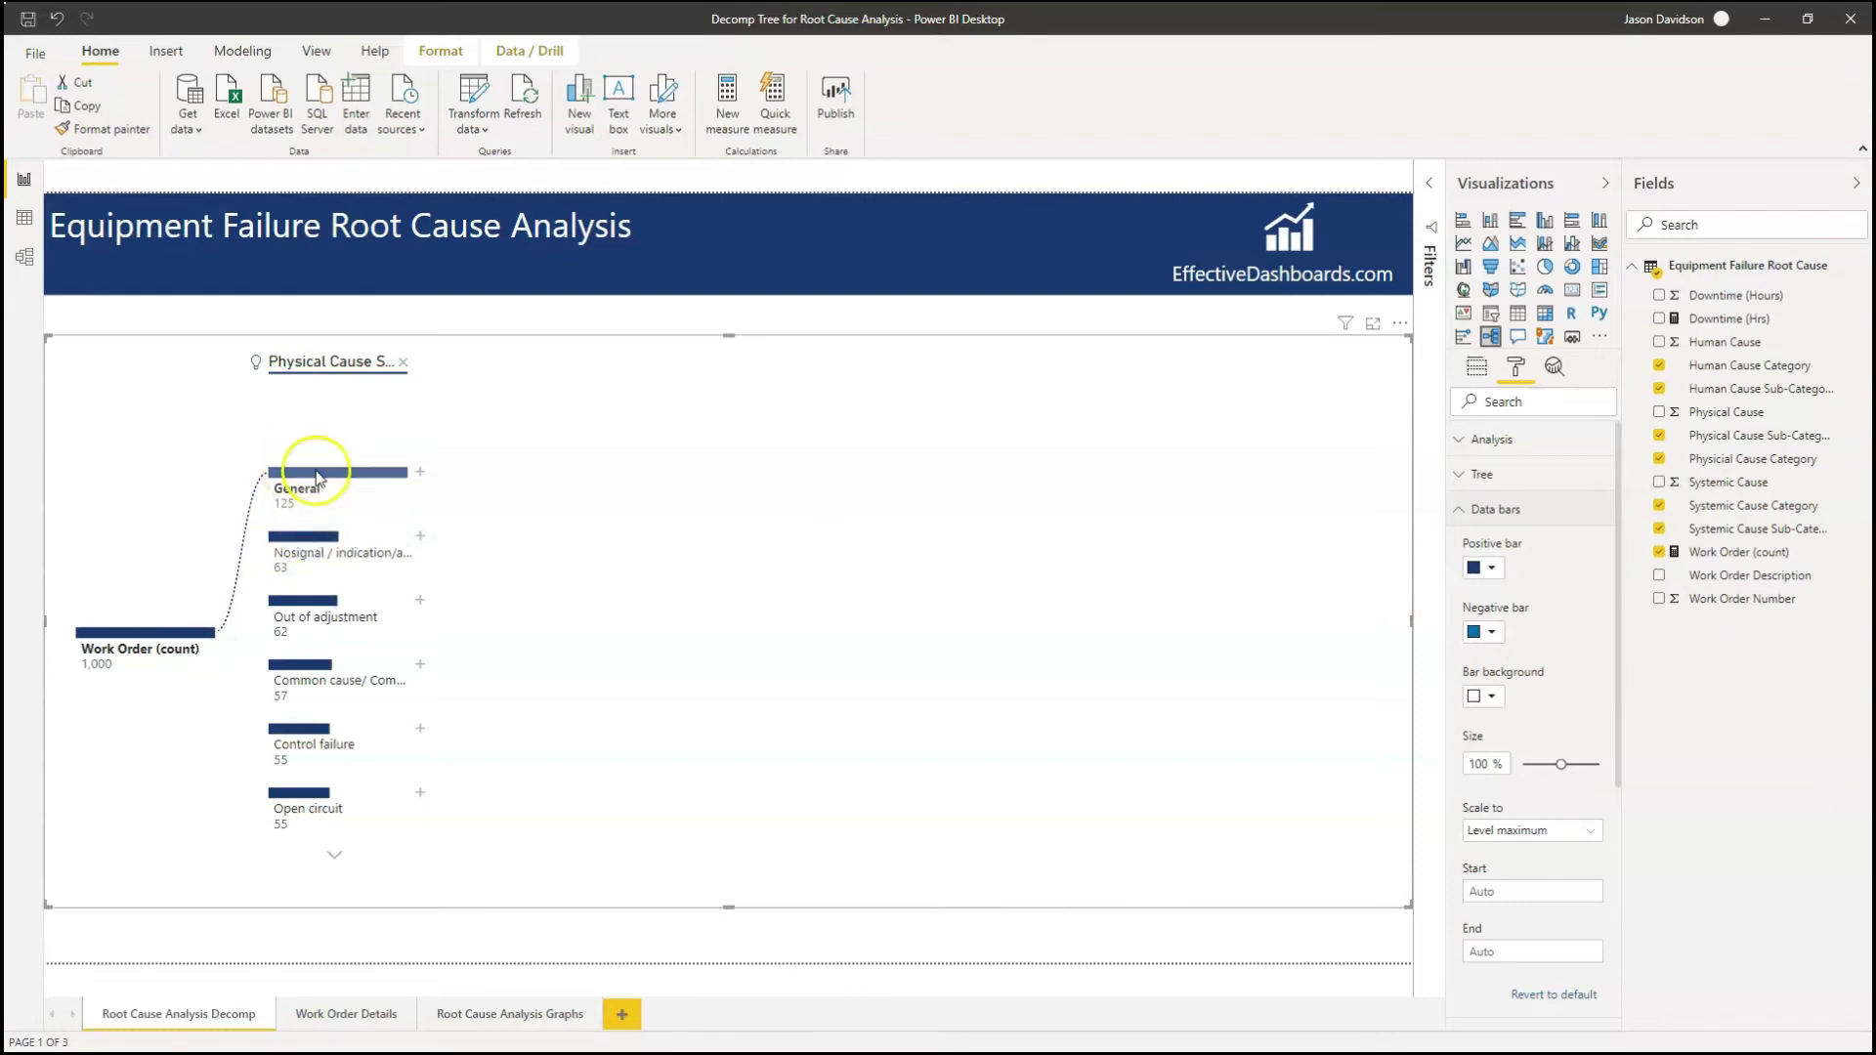
{"action": "left_click", "coordinate": [349, 487]}
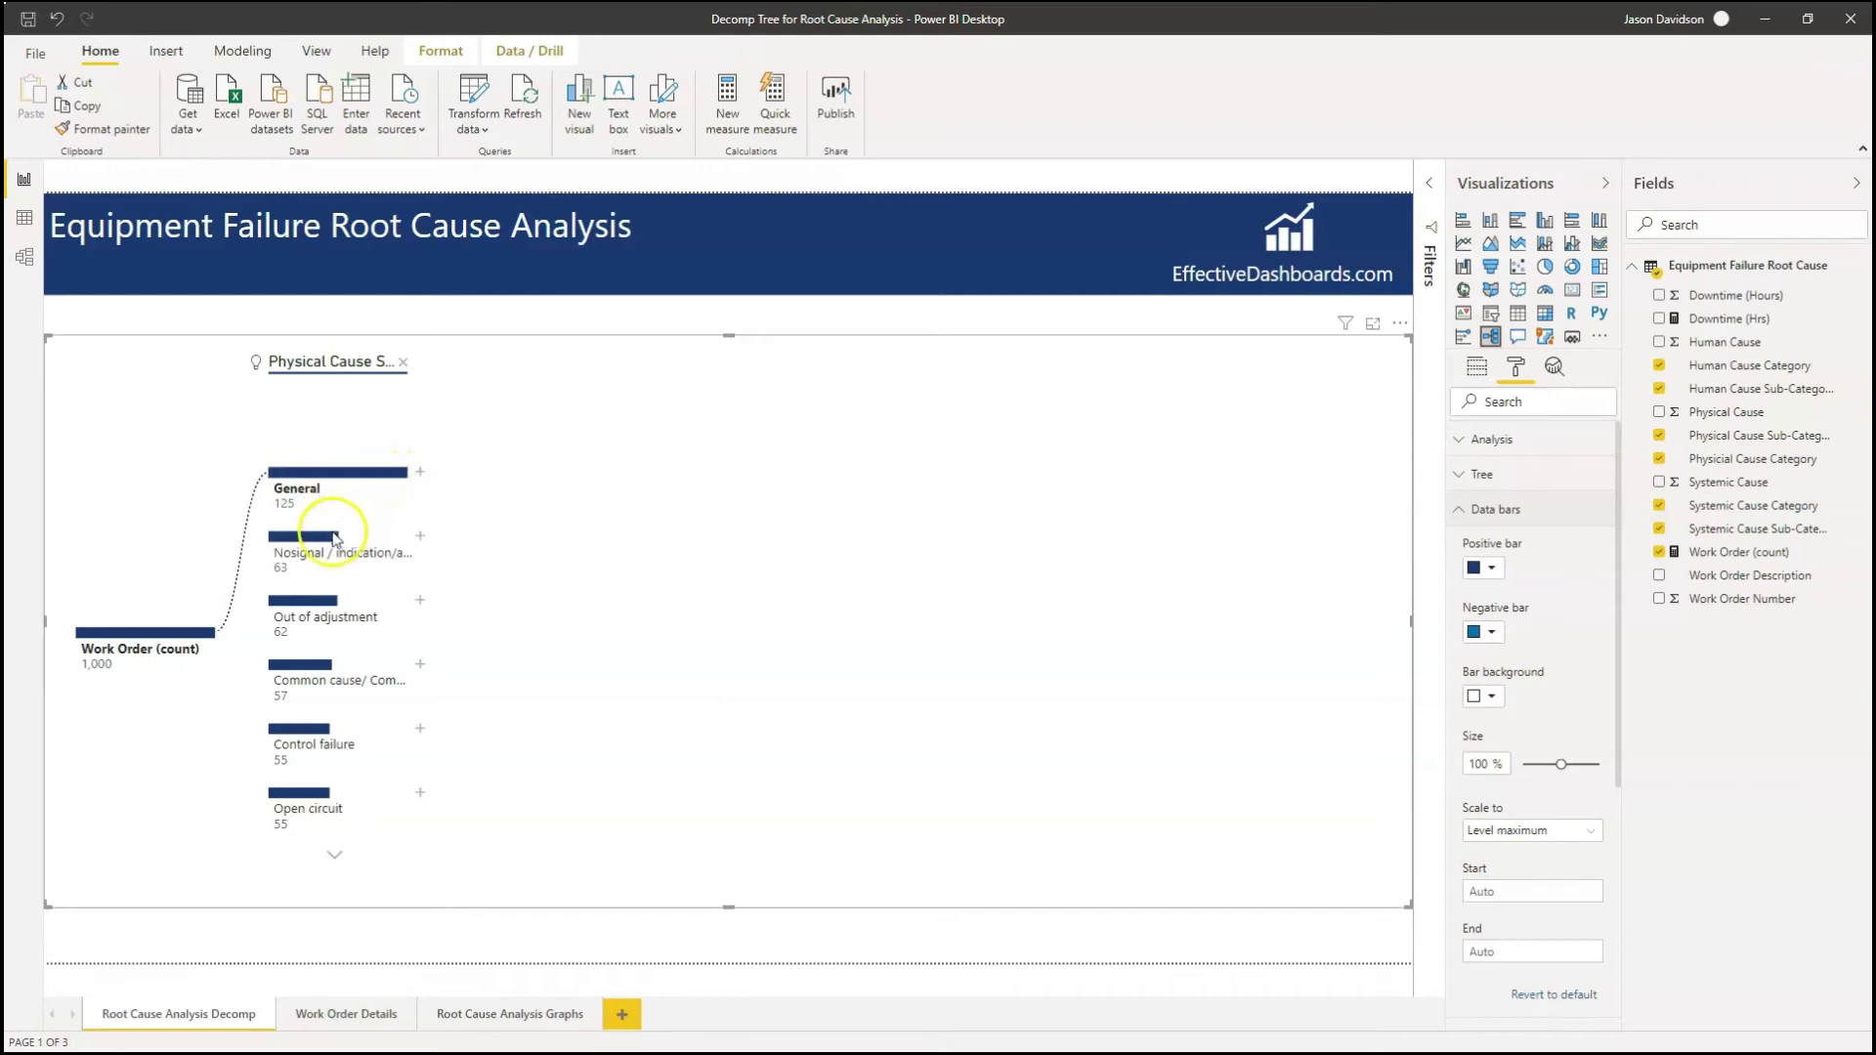
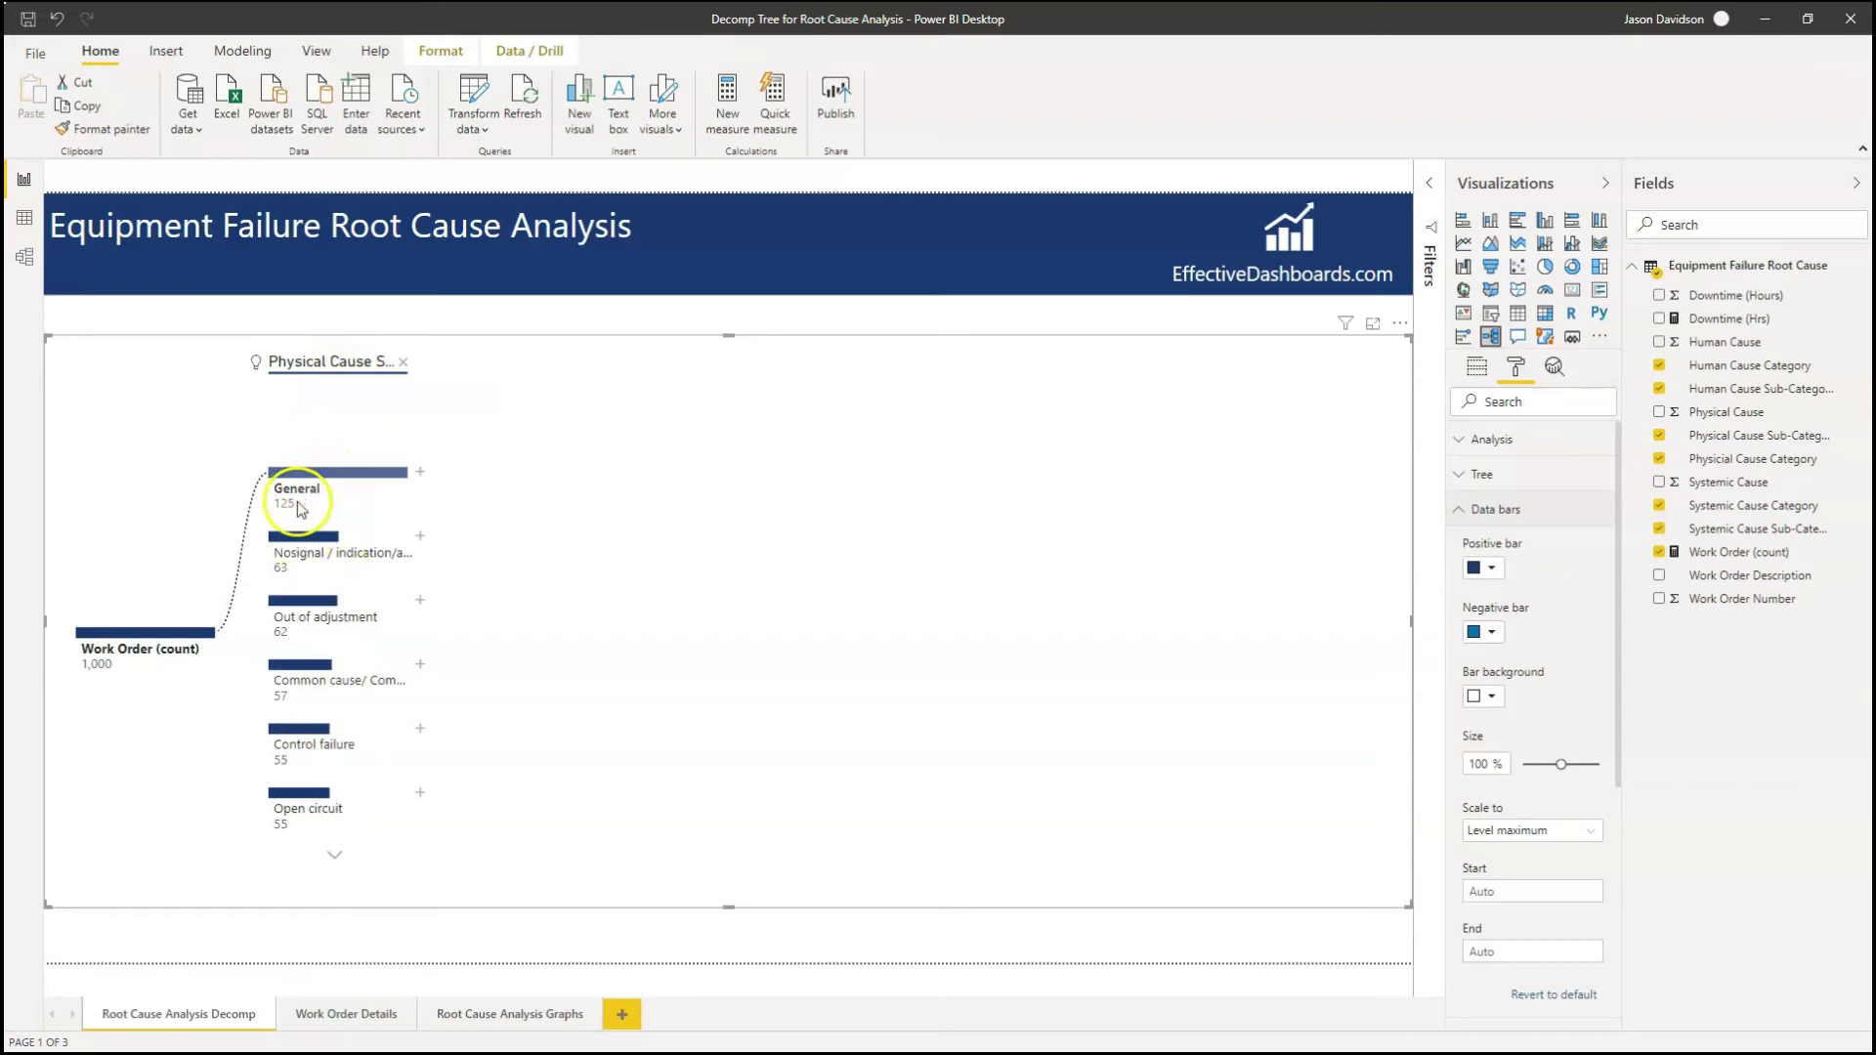
Split the General node using the High value analysis and inspect the Mental and Physical nodes it adds.
{"action": "left_click", "coordinate": [424, 474]}
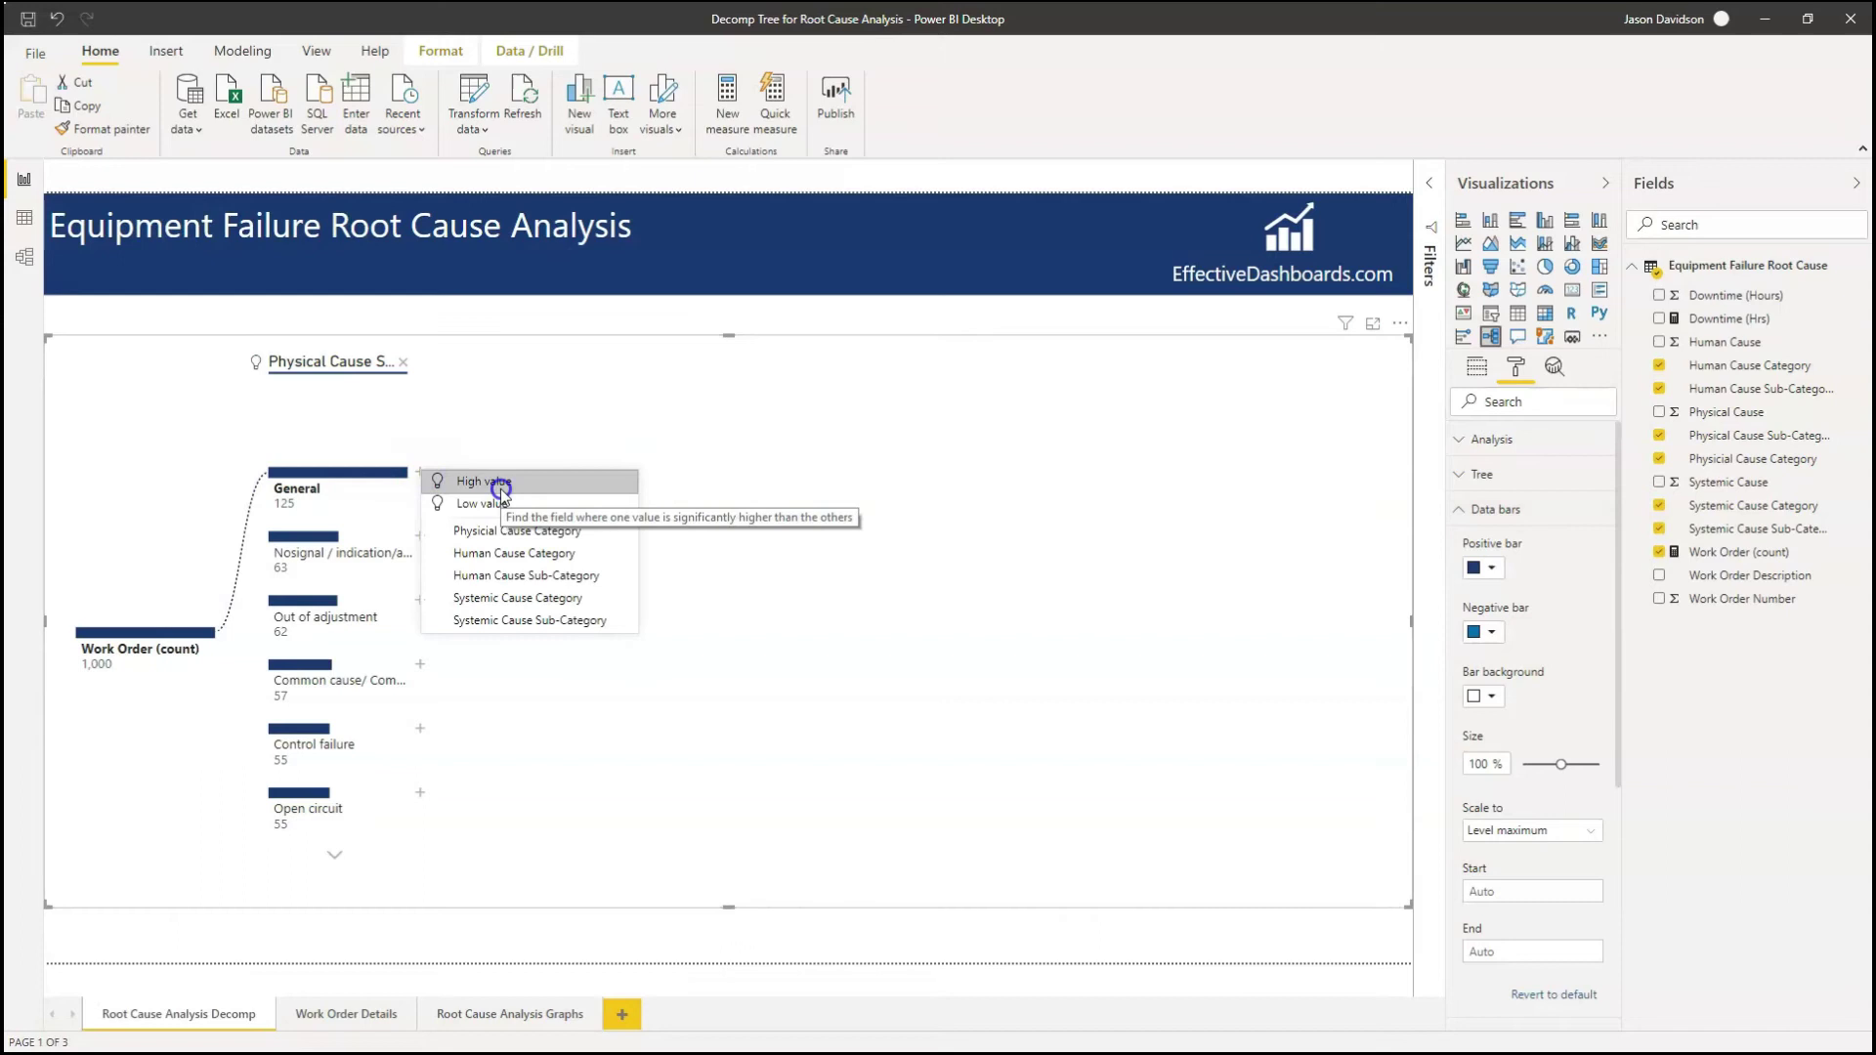
{"action": "left_click", "coordinate": [772, 643]}
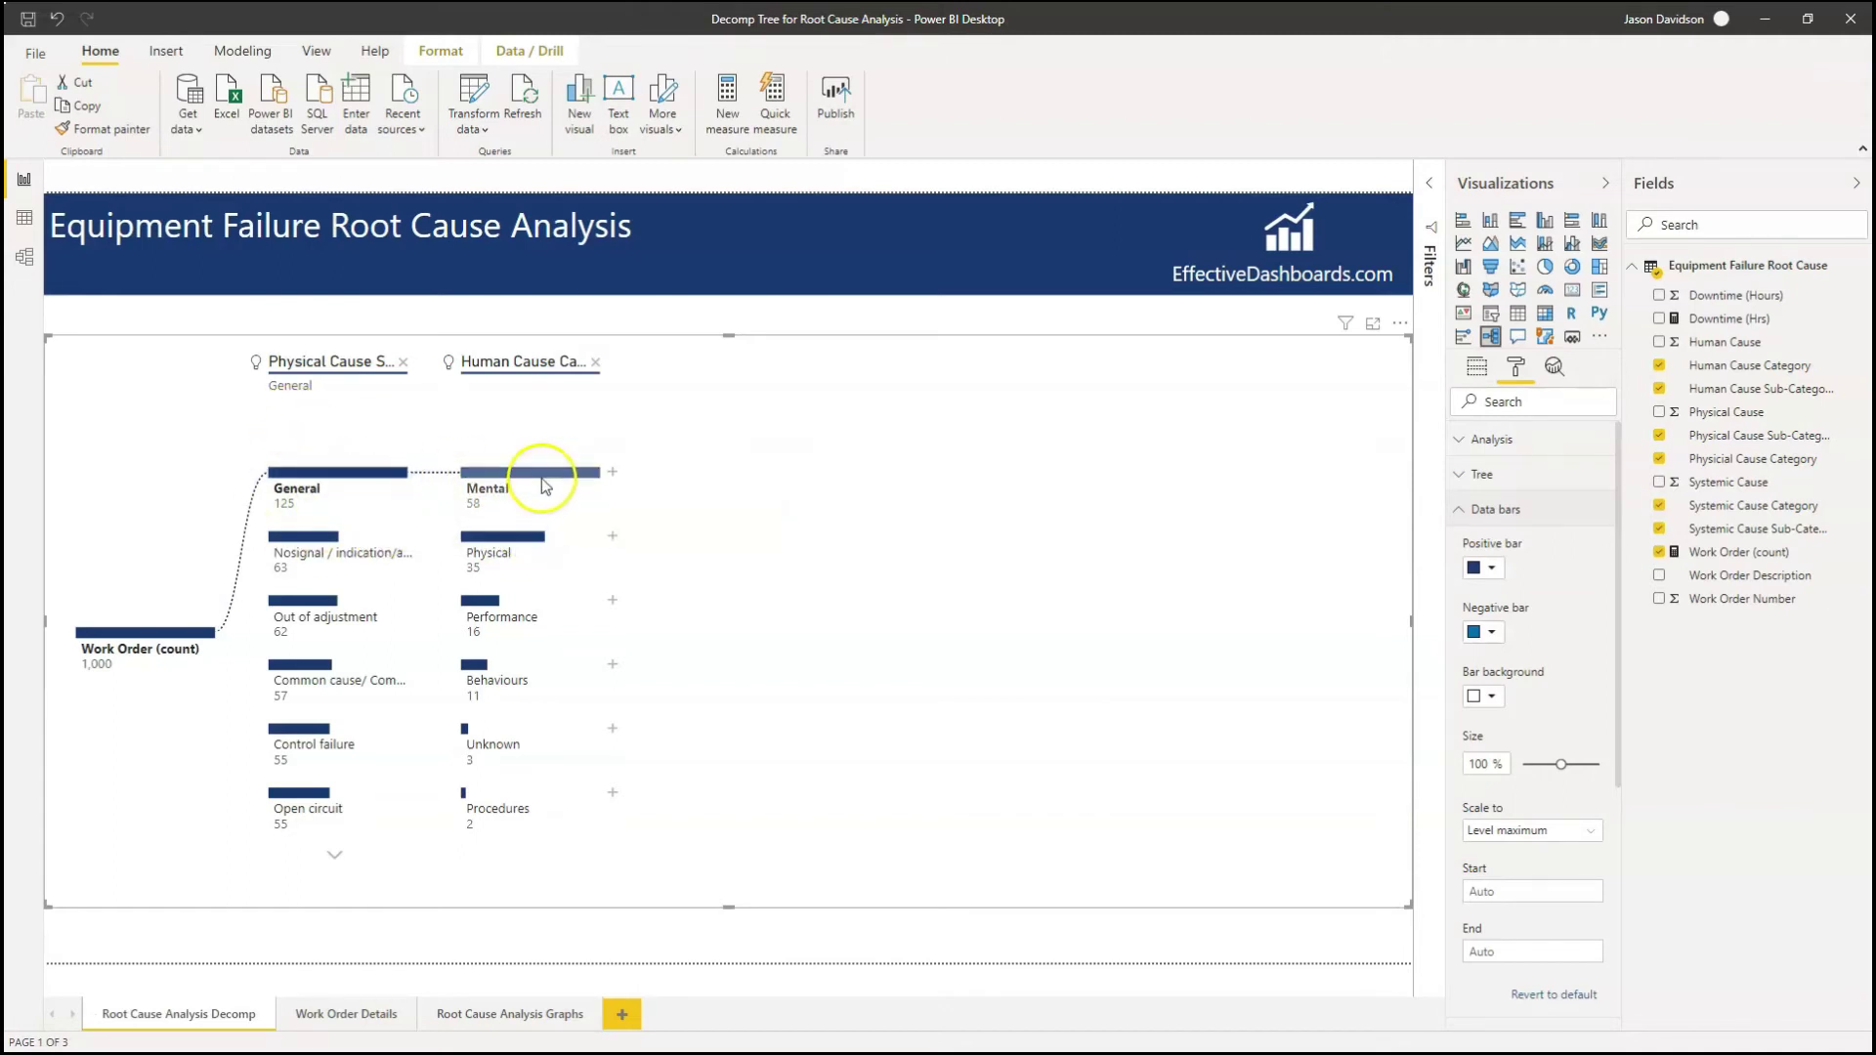
{"action": "mouse_move", "coordinate": [545, 486]}
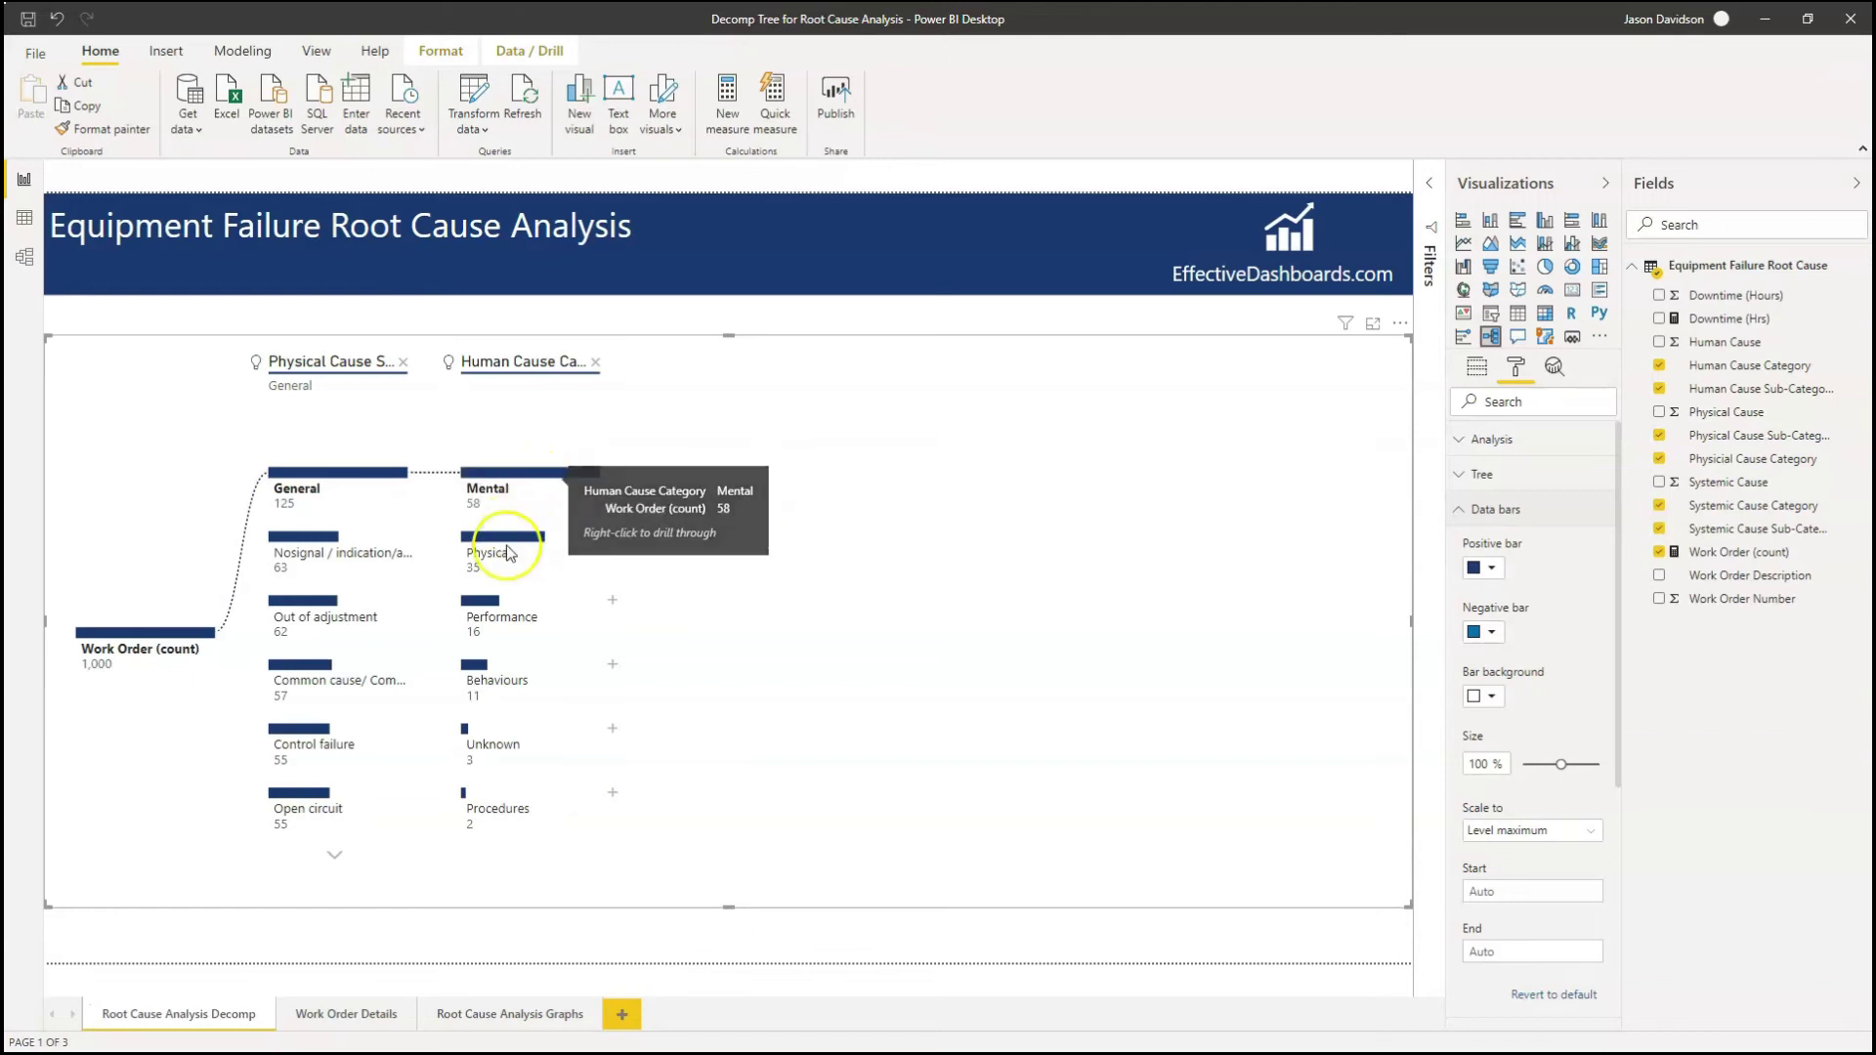
{"action": "mouse_move", "coordinate": [505, 560]}
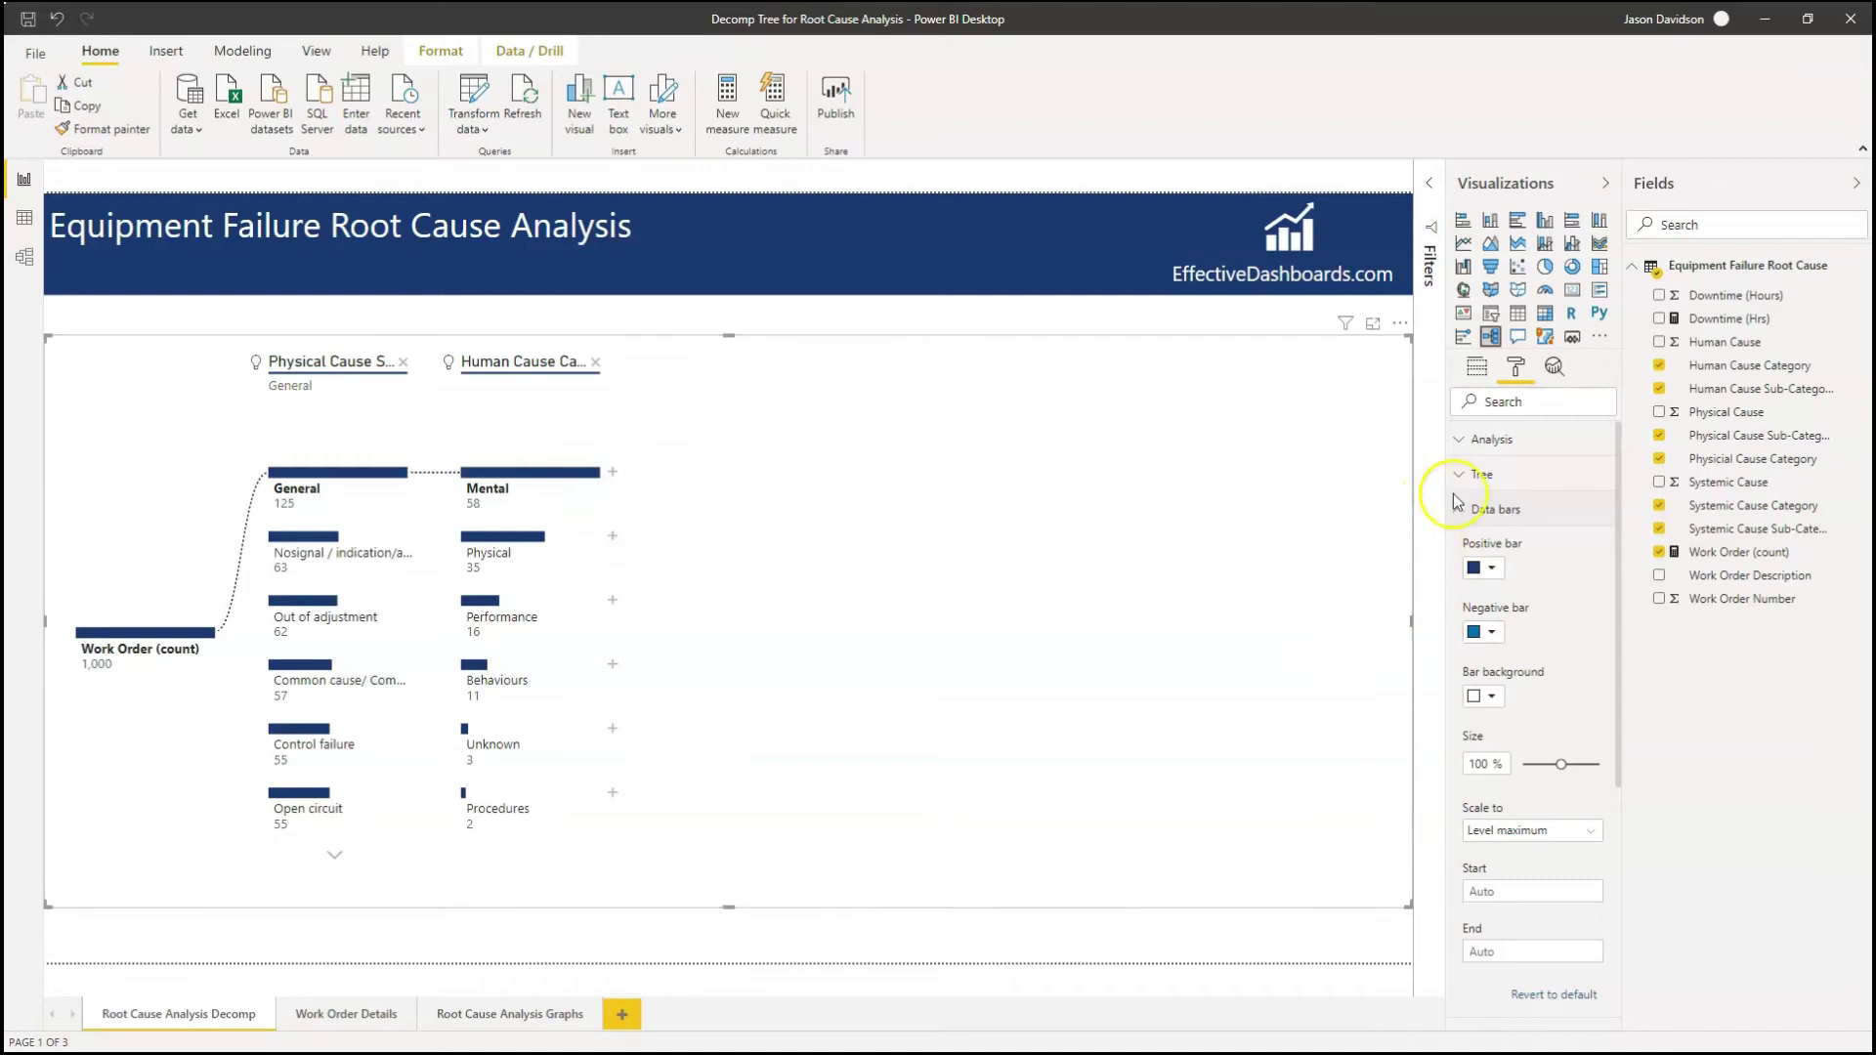
Set the AI split analysis type to Absolute.
{"action": "left_click", "coordinate": [1458, 440]}
{"action": "left_click", "coordinate": [1527, 567]}
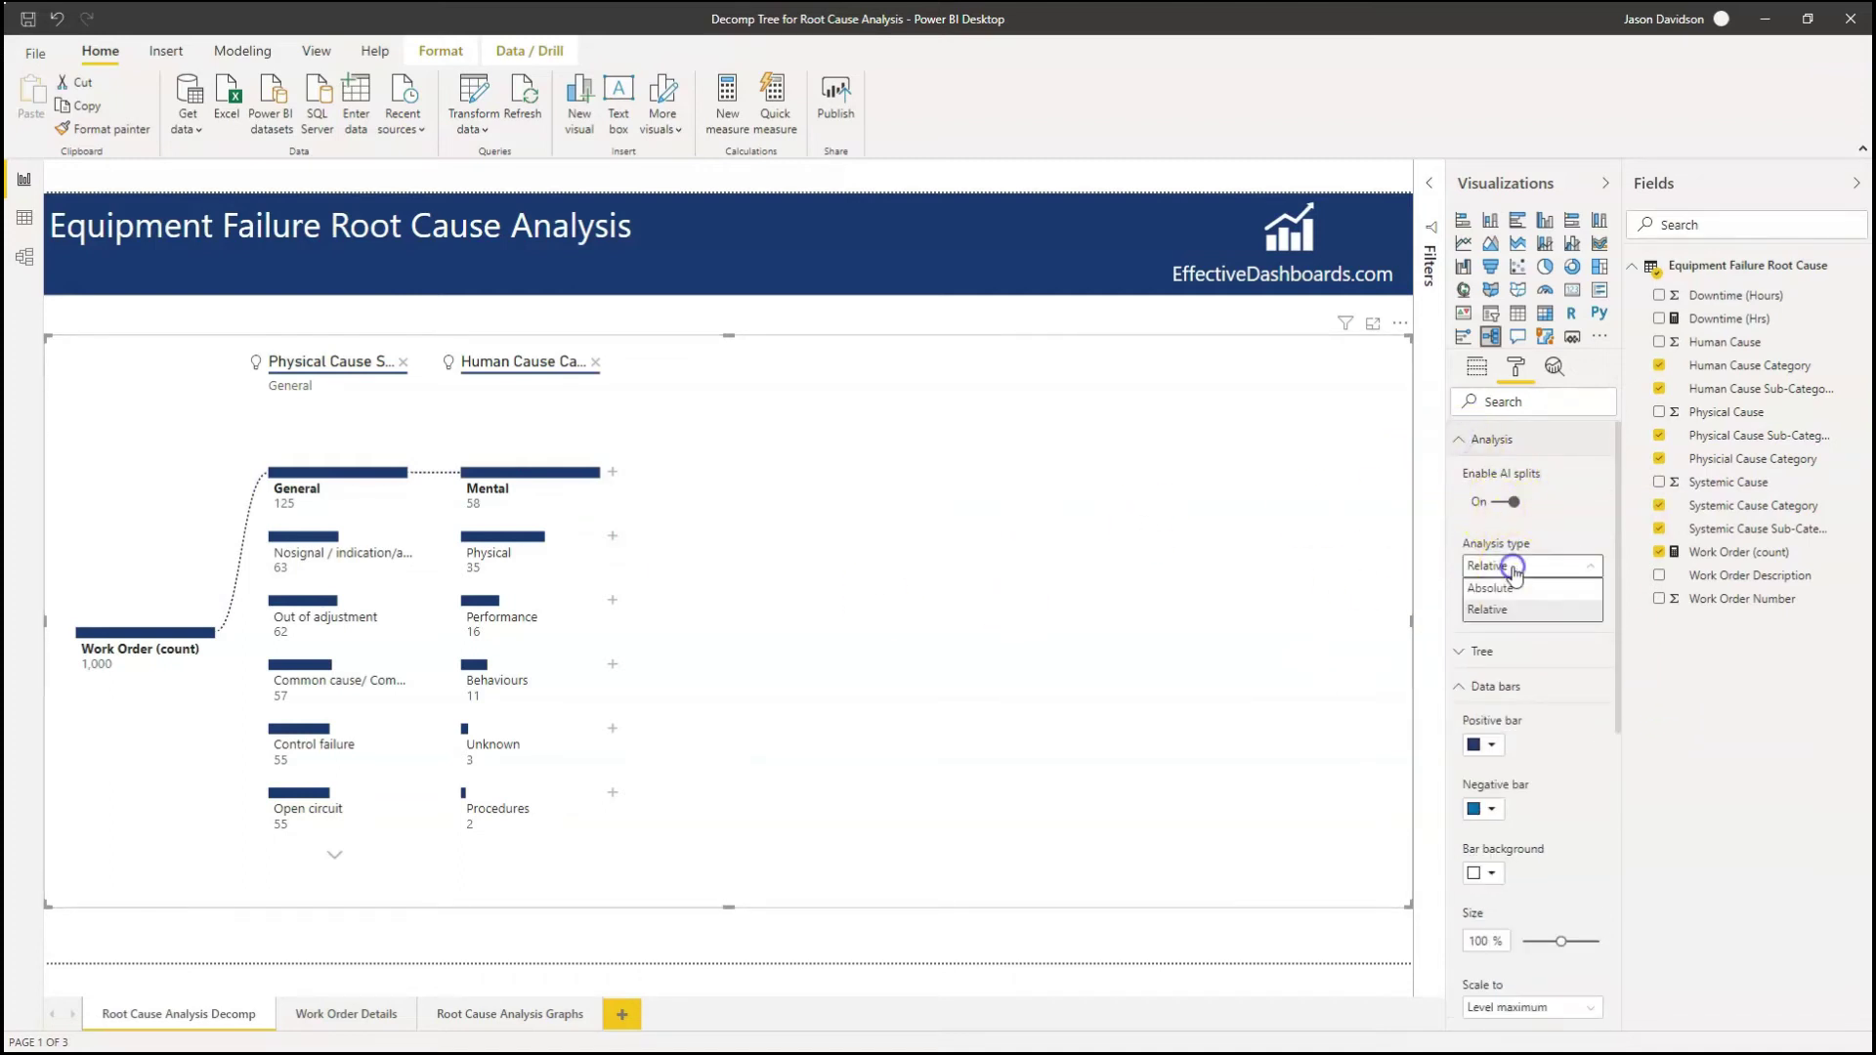
{"action": "left_click", "coordinate": [1502, 586]}
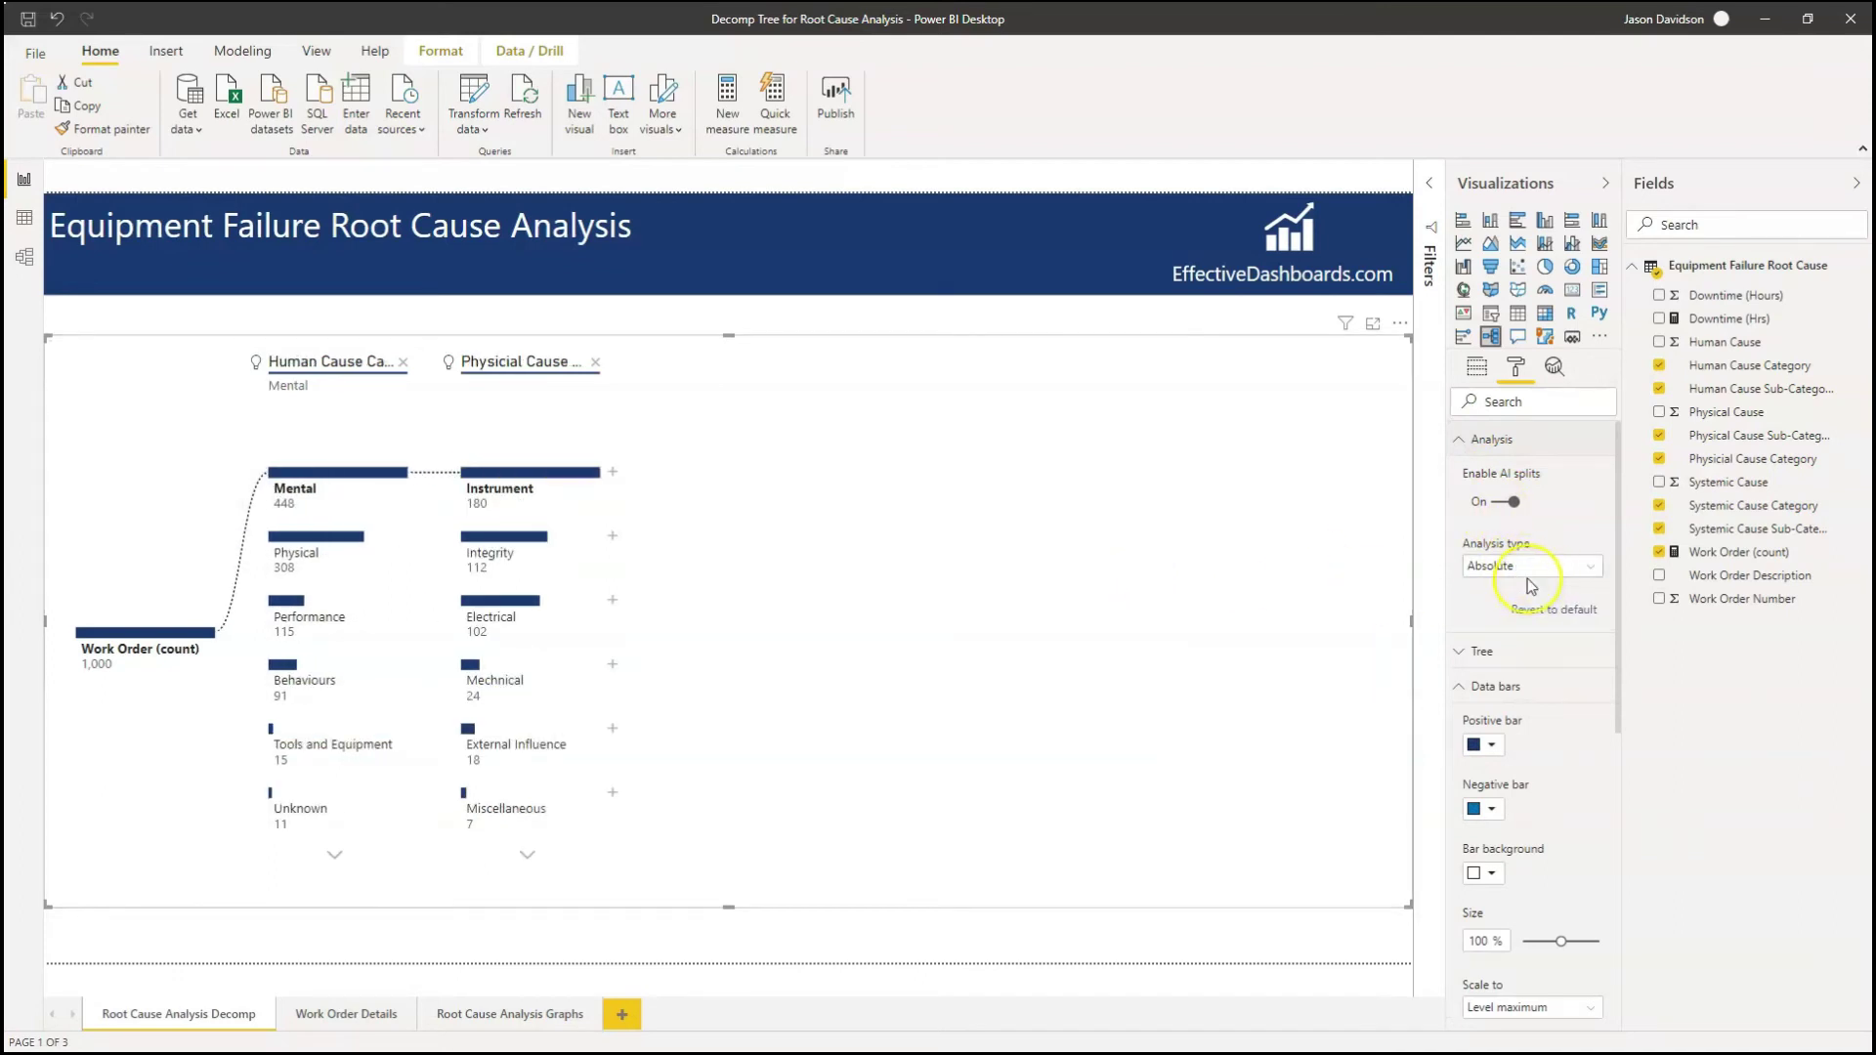
Break the Instrument node down by Physical Cause Sub-Category and view the split options for its first sub-category.
{"action": "left_click", "coordinate": [611, 472]}
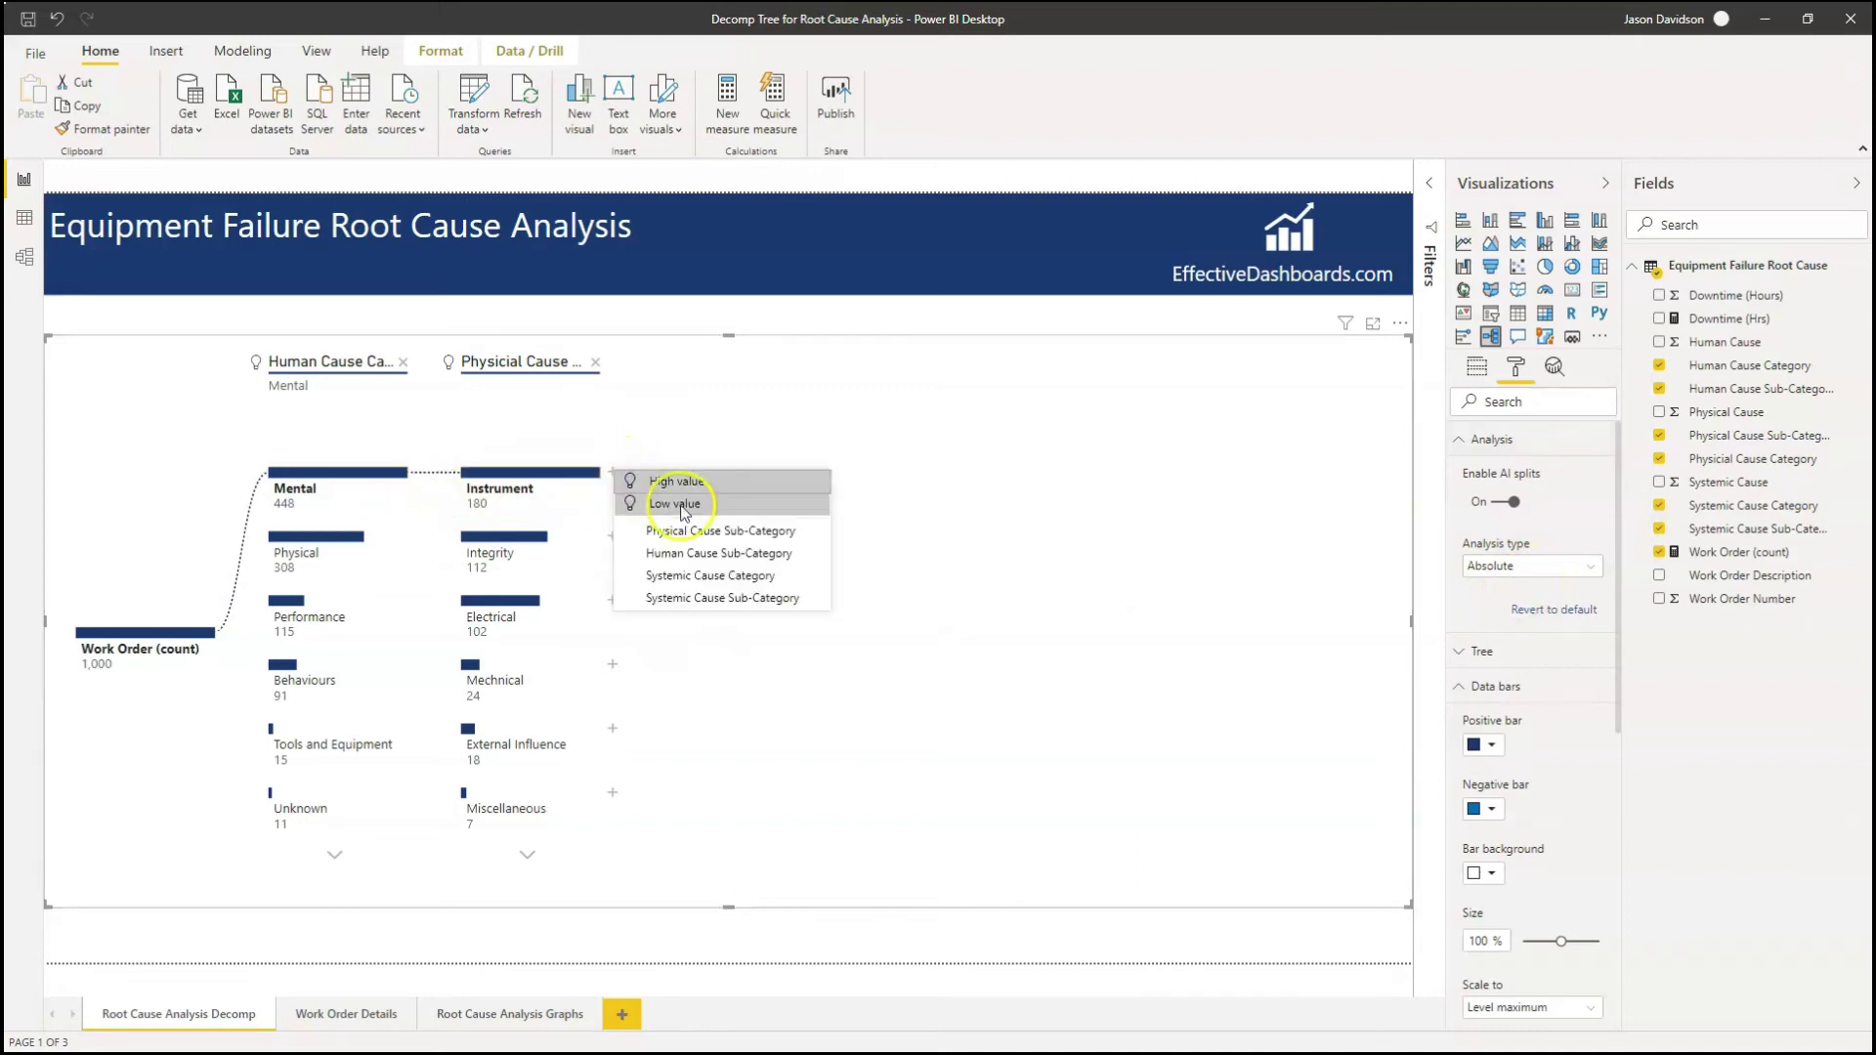
{"action": "left_click", "coordinate": [703, 533]}
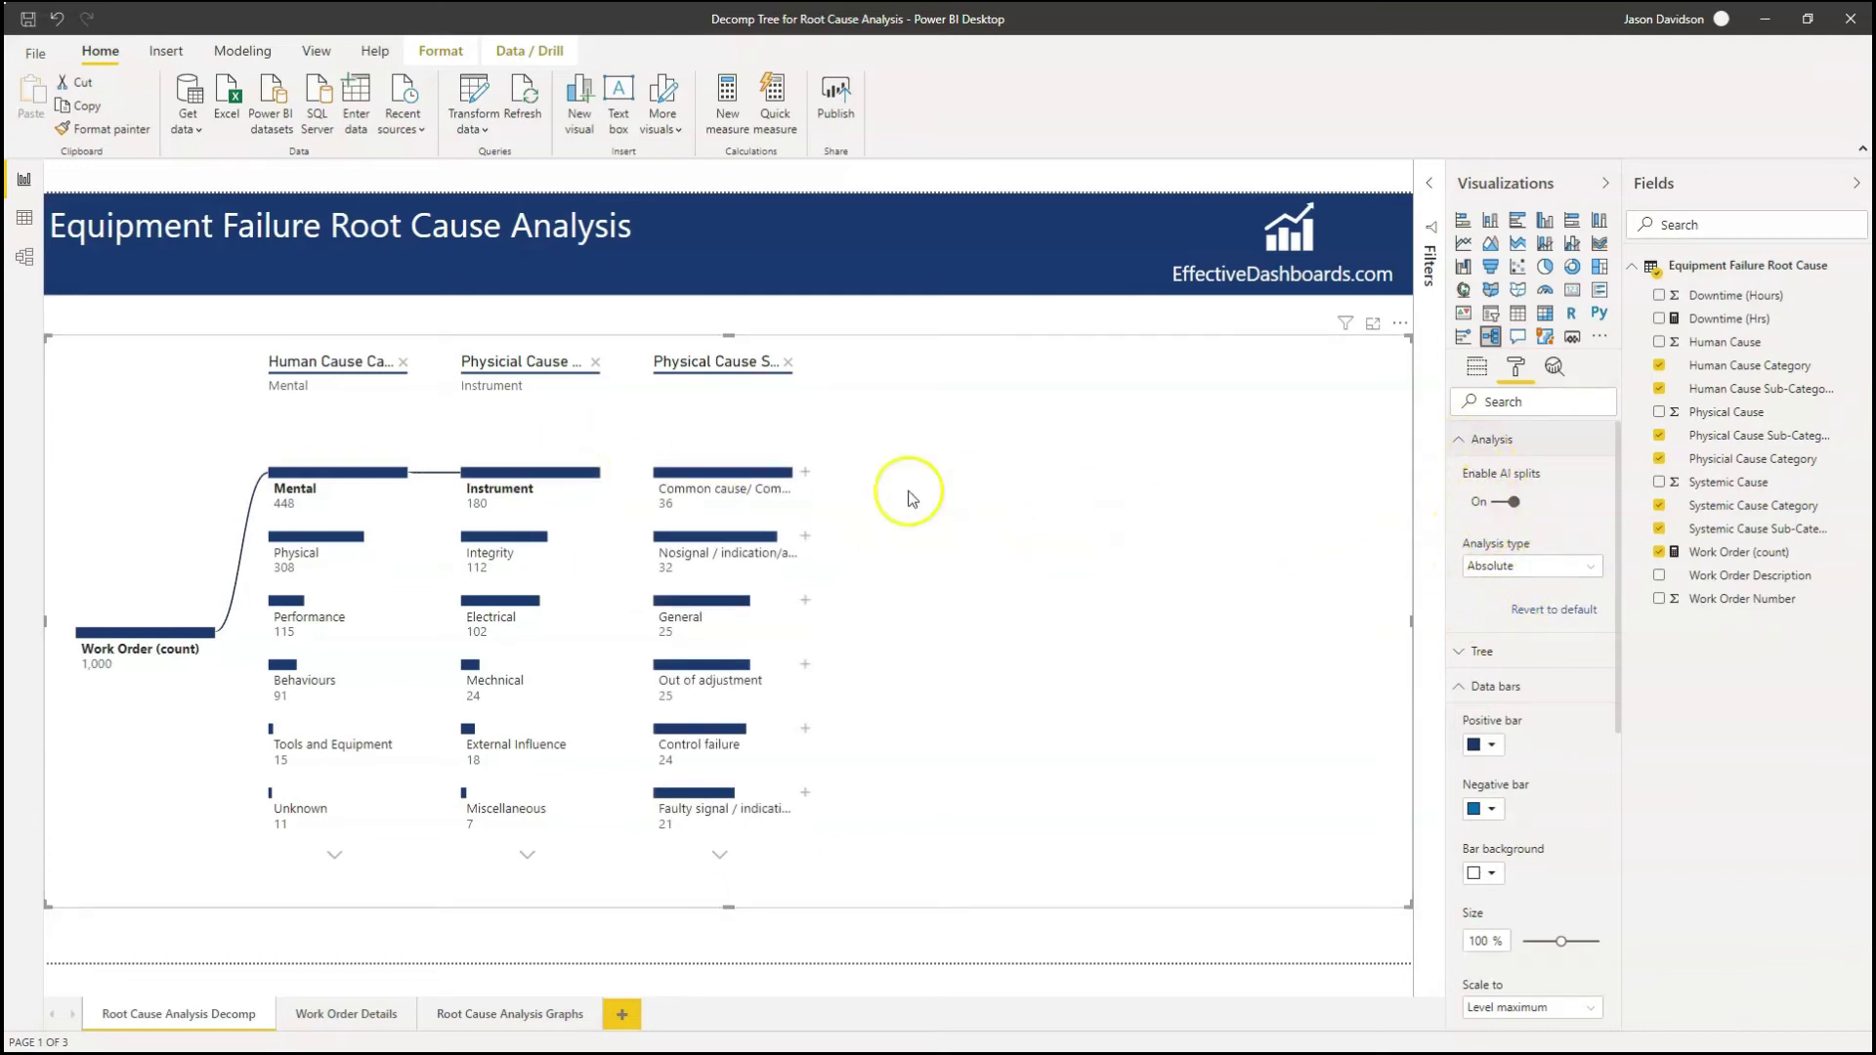
{"action": "left_click", "coordinate": [805, 471]}
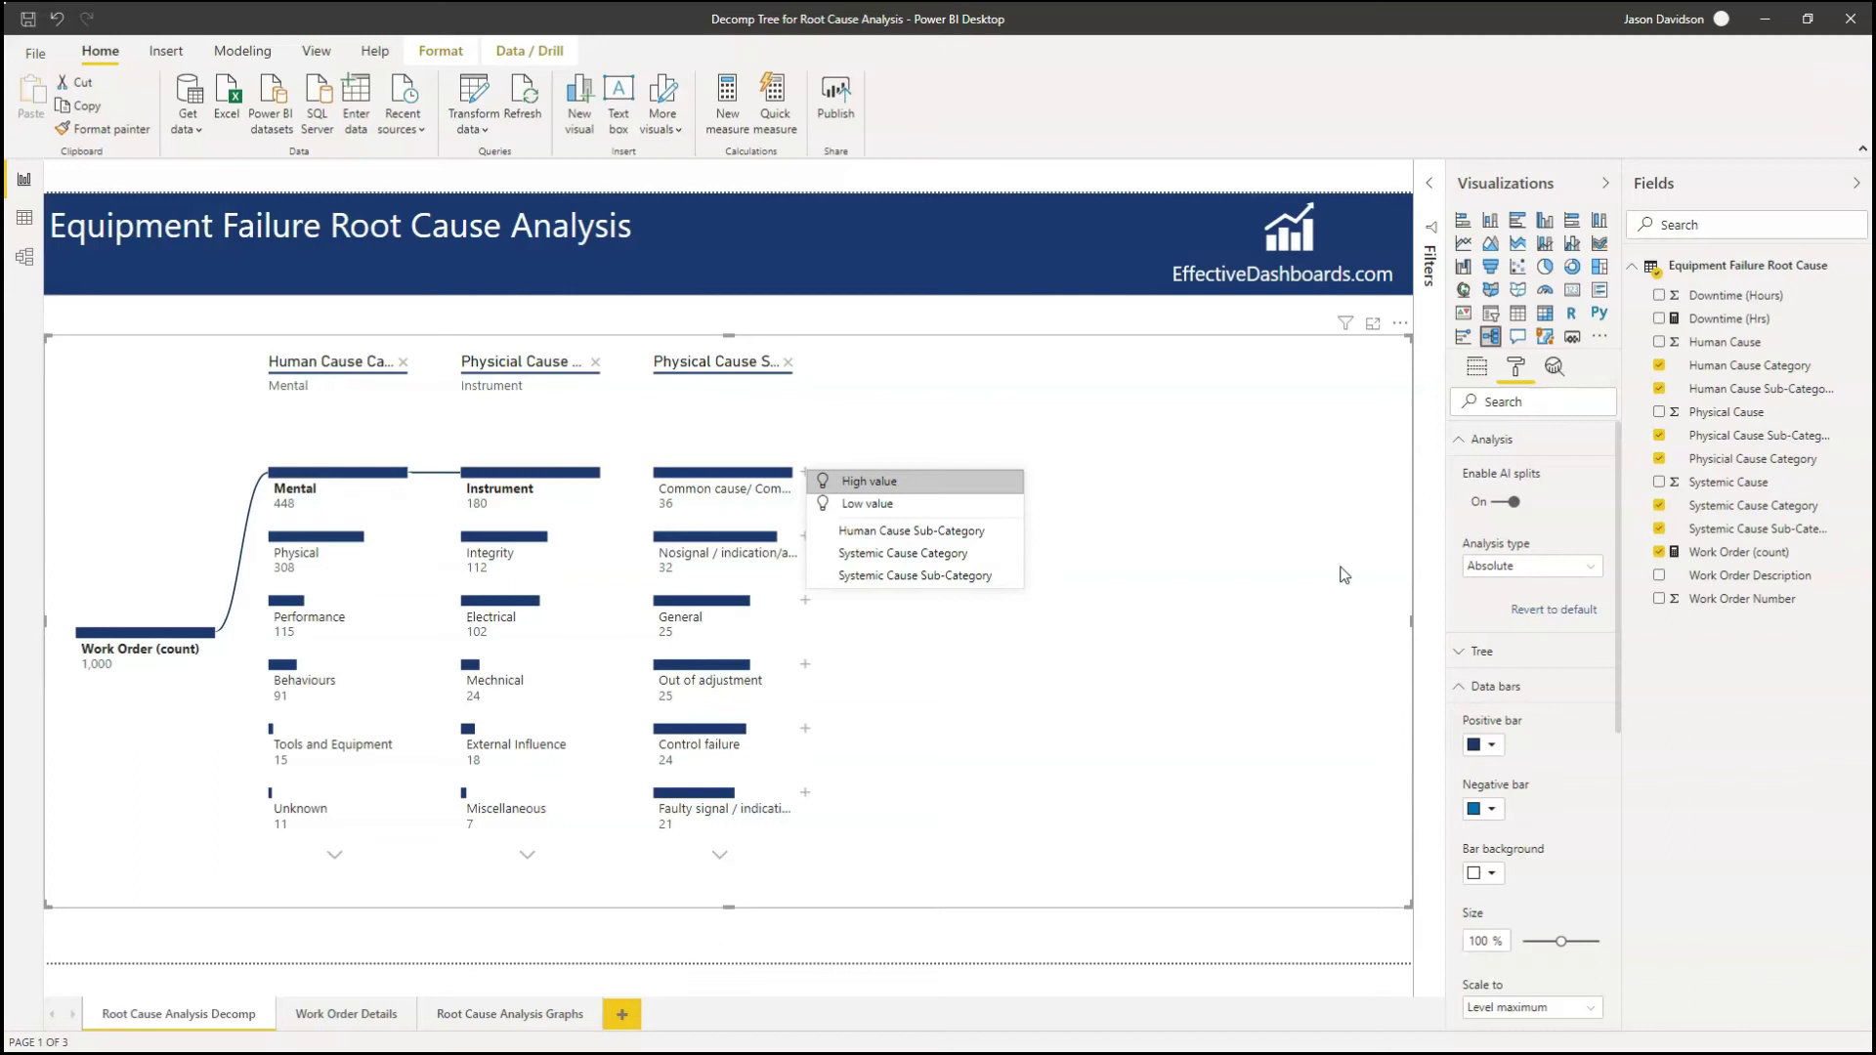
{"action": "left_click", "coordinate": [901, 723]}
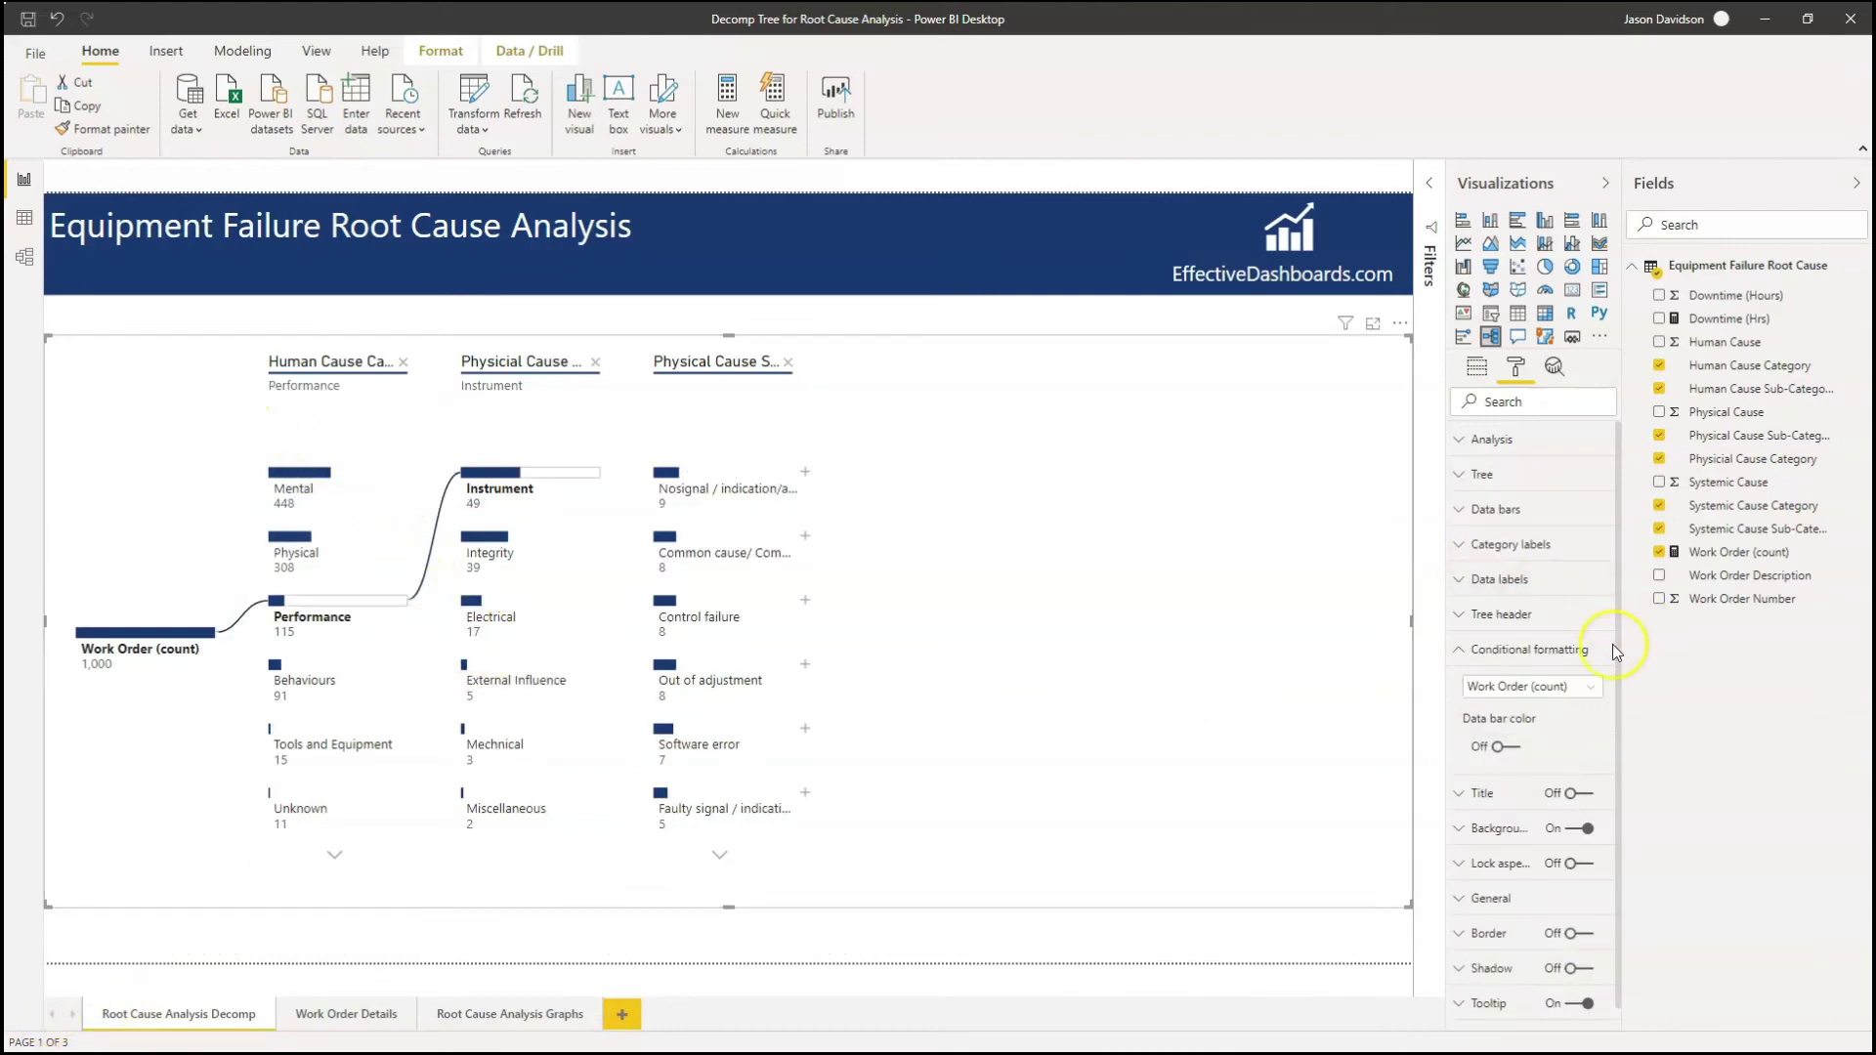
Enlarge the decomposition tree visual by extending its upper edge to just beneath the report's title banner.
{"action": "left_click", "coordinate": [1454, 653]}
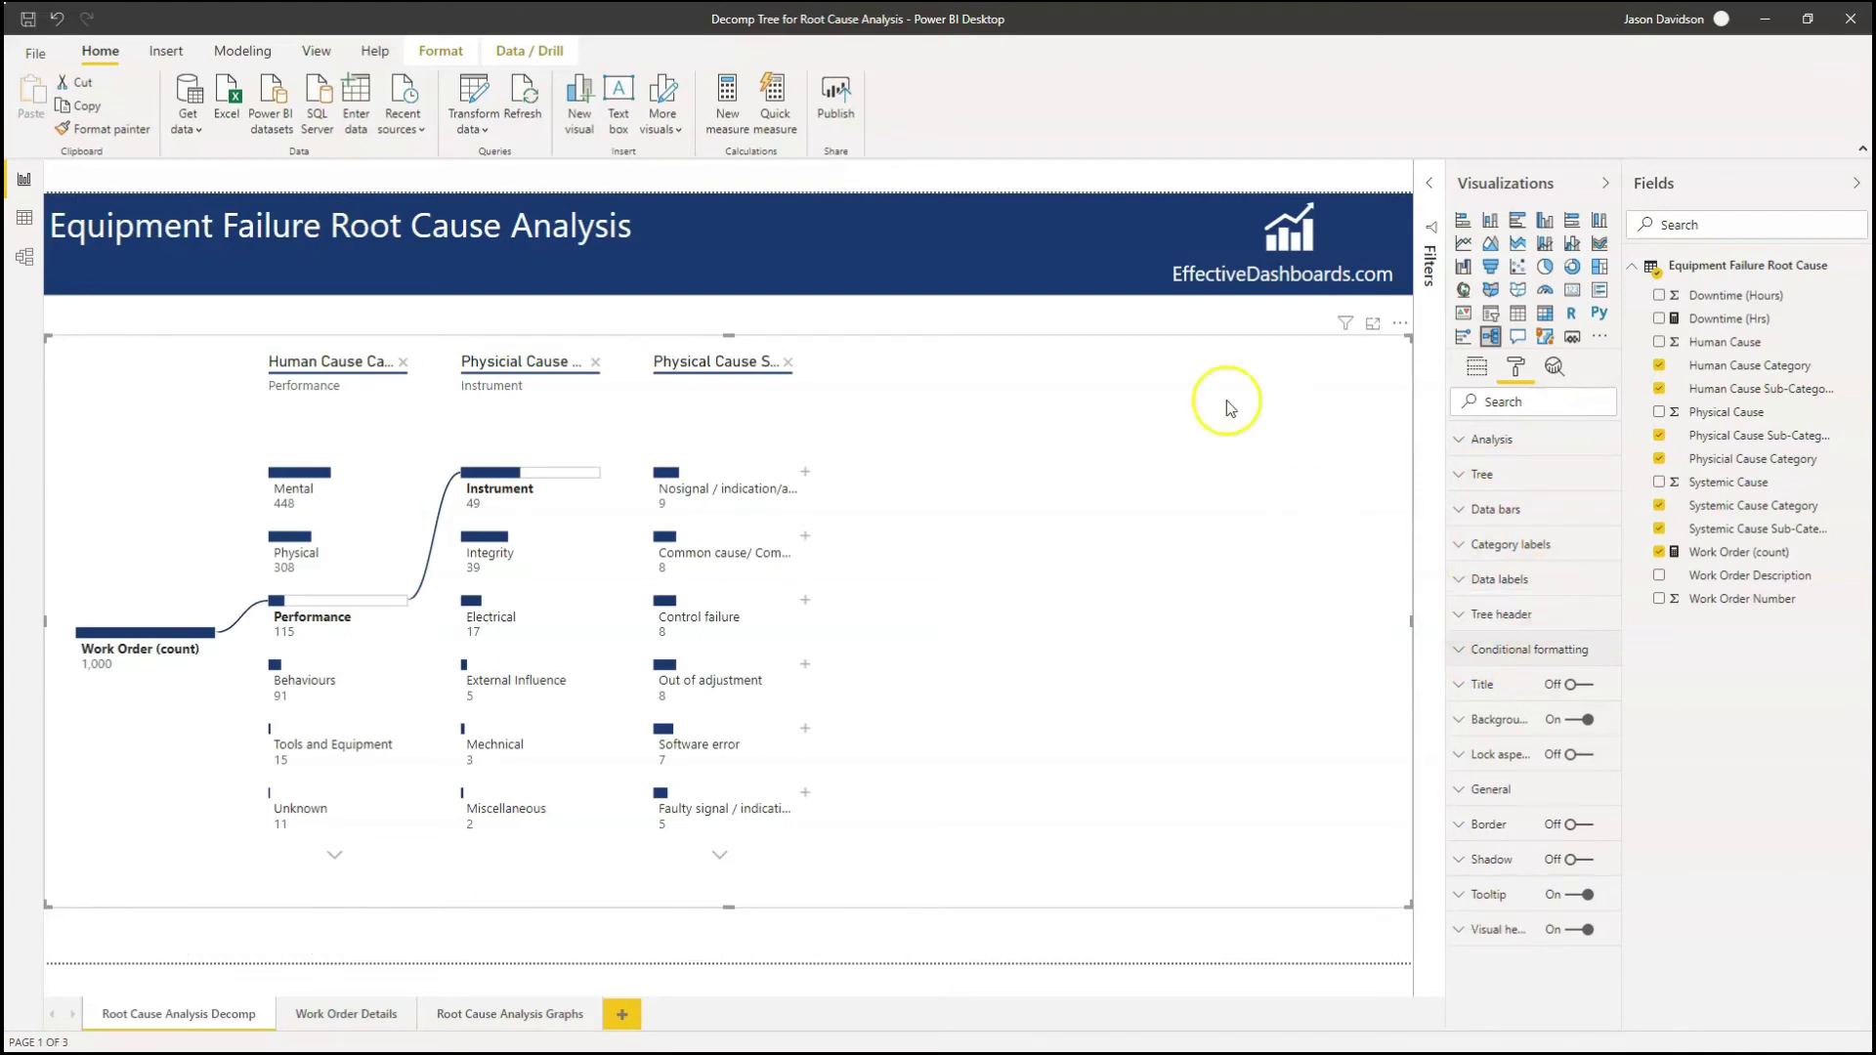
{"action": "left_click", "coordinate": [1454, 693]}
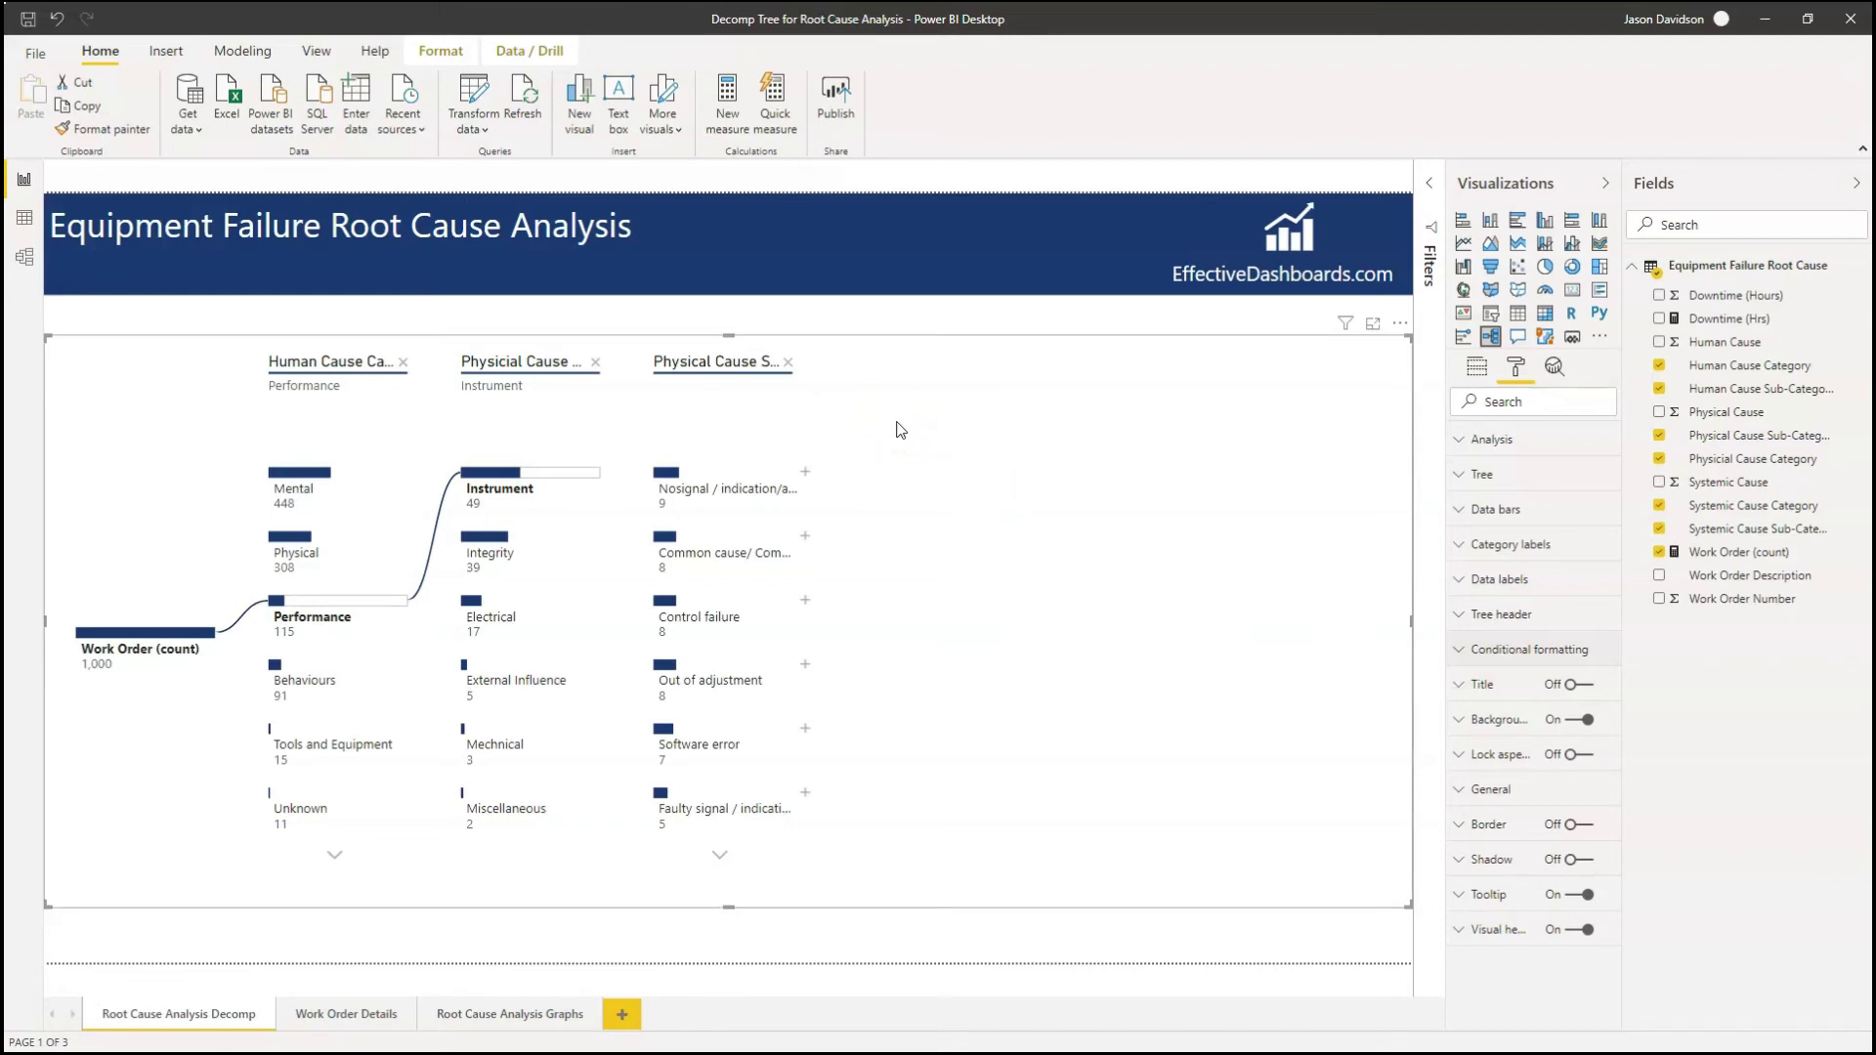
{"action": "mouse_move", "coordinate": [723, 342]}
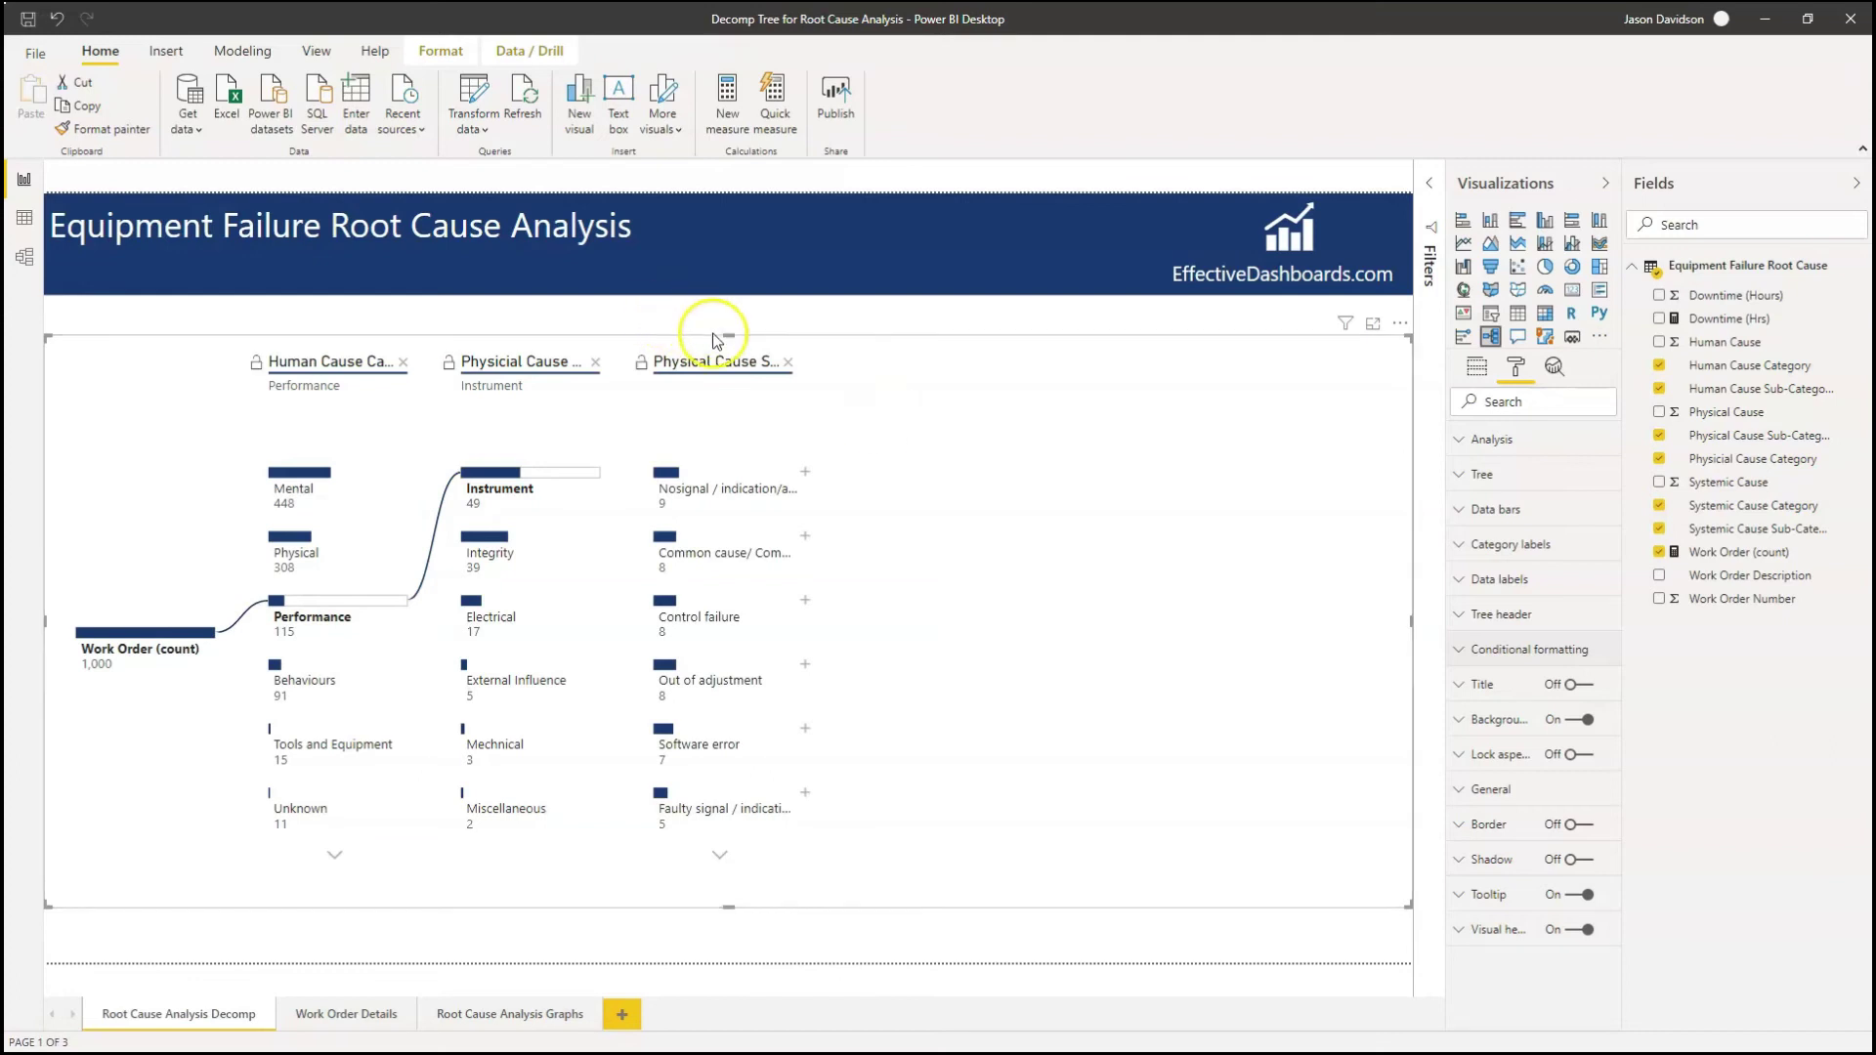
{"action": "left_click_drag", "start_coordinate": [727, 335], "coordinate": [728, 309]}
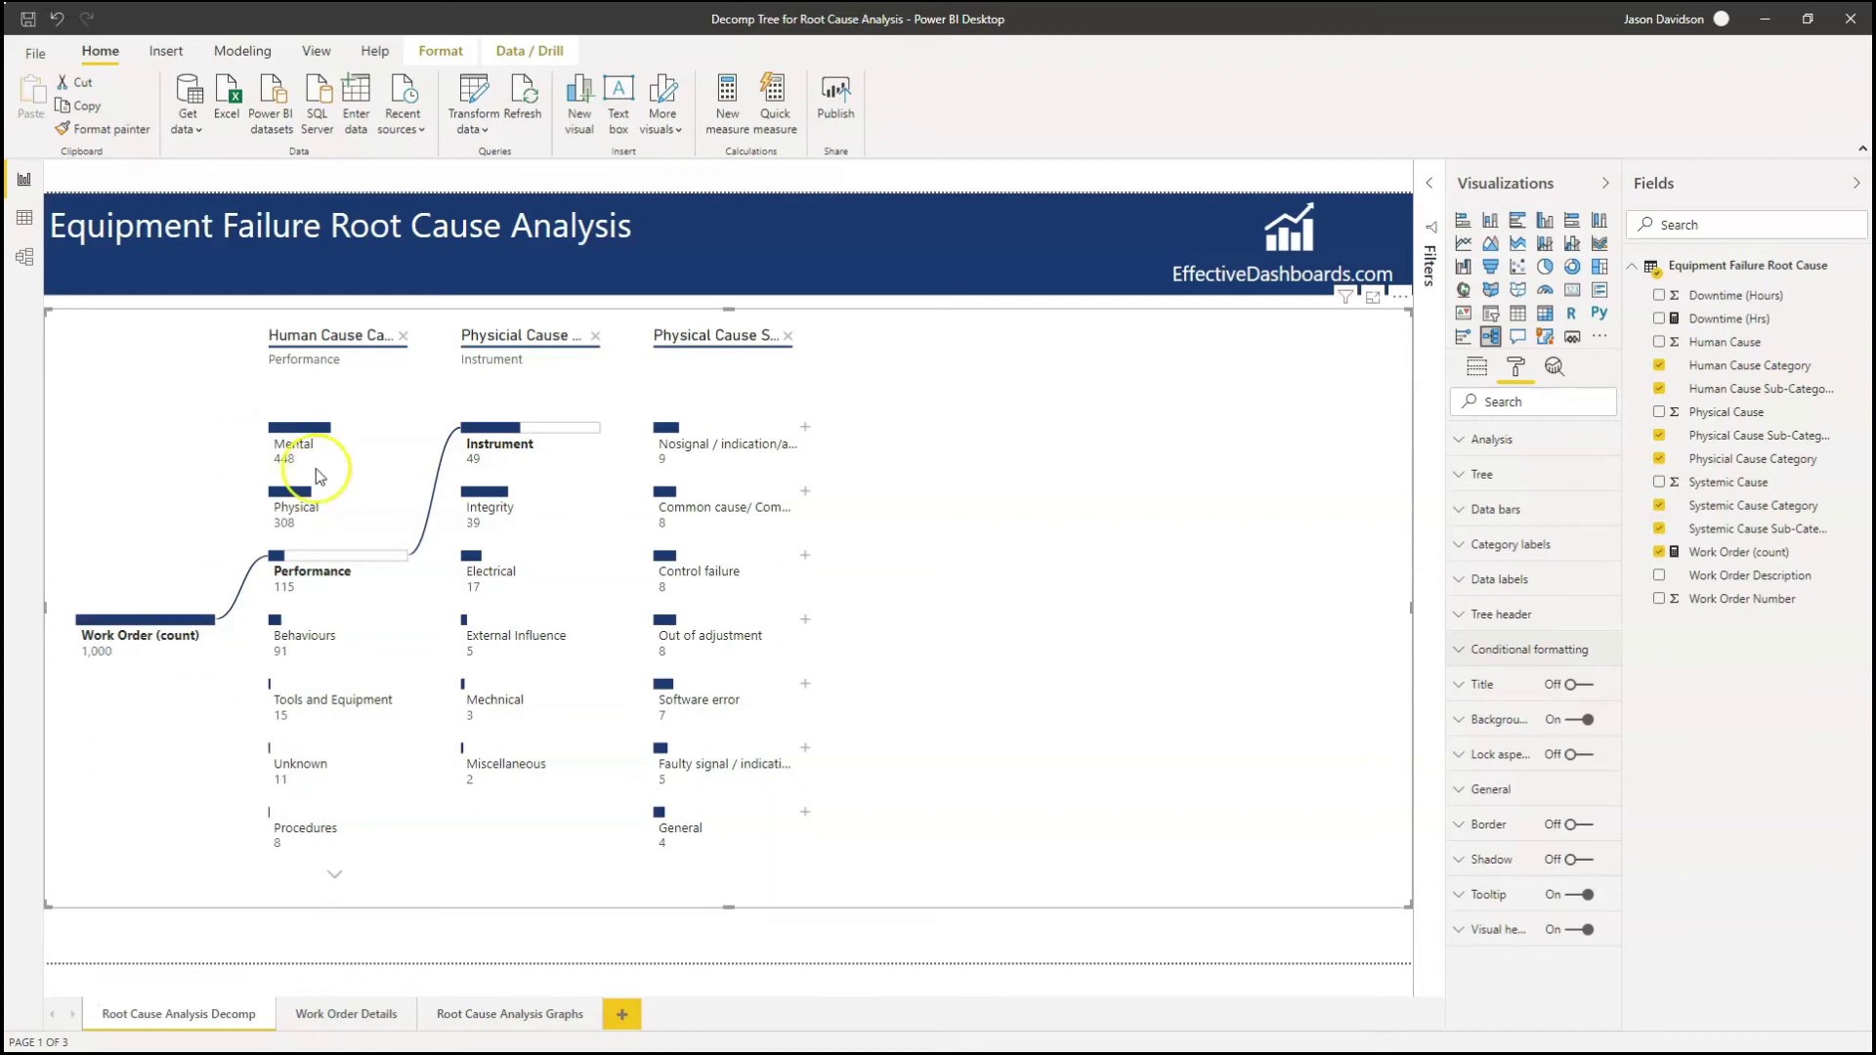
Turn on conditional data bar color for Work Order (count) and open its advanced controls.
{"action": "left_click", "coordinate": [1457, 653]}
{"action": "left_click", "coordinate": [1494, 744]}
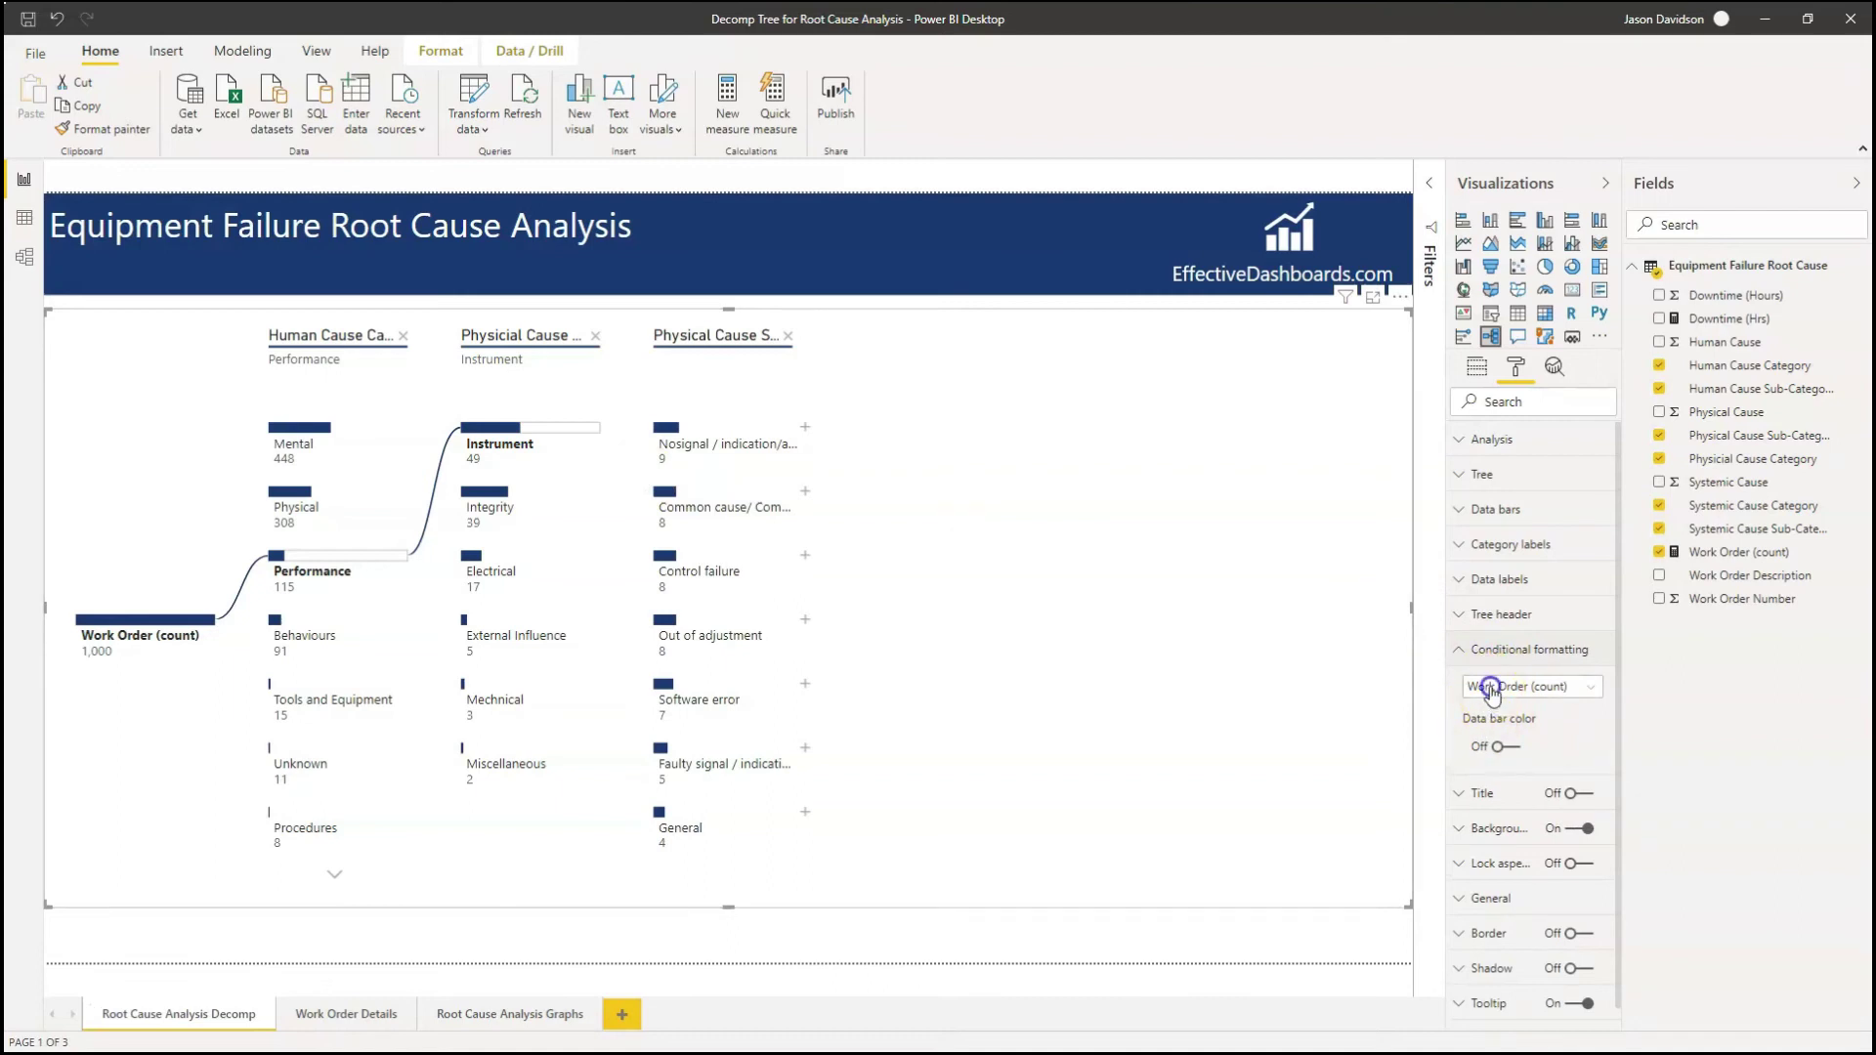
{"action": "left_click", "coordinate": [1491, 689]}
{"action": "left_click", "coordinate": [1492, 692]}
{"action": "left_click", "coordinate": [1500, 749]}
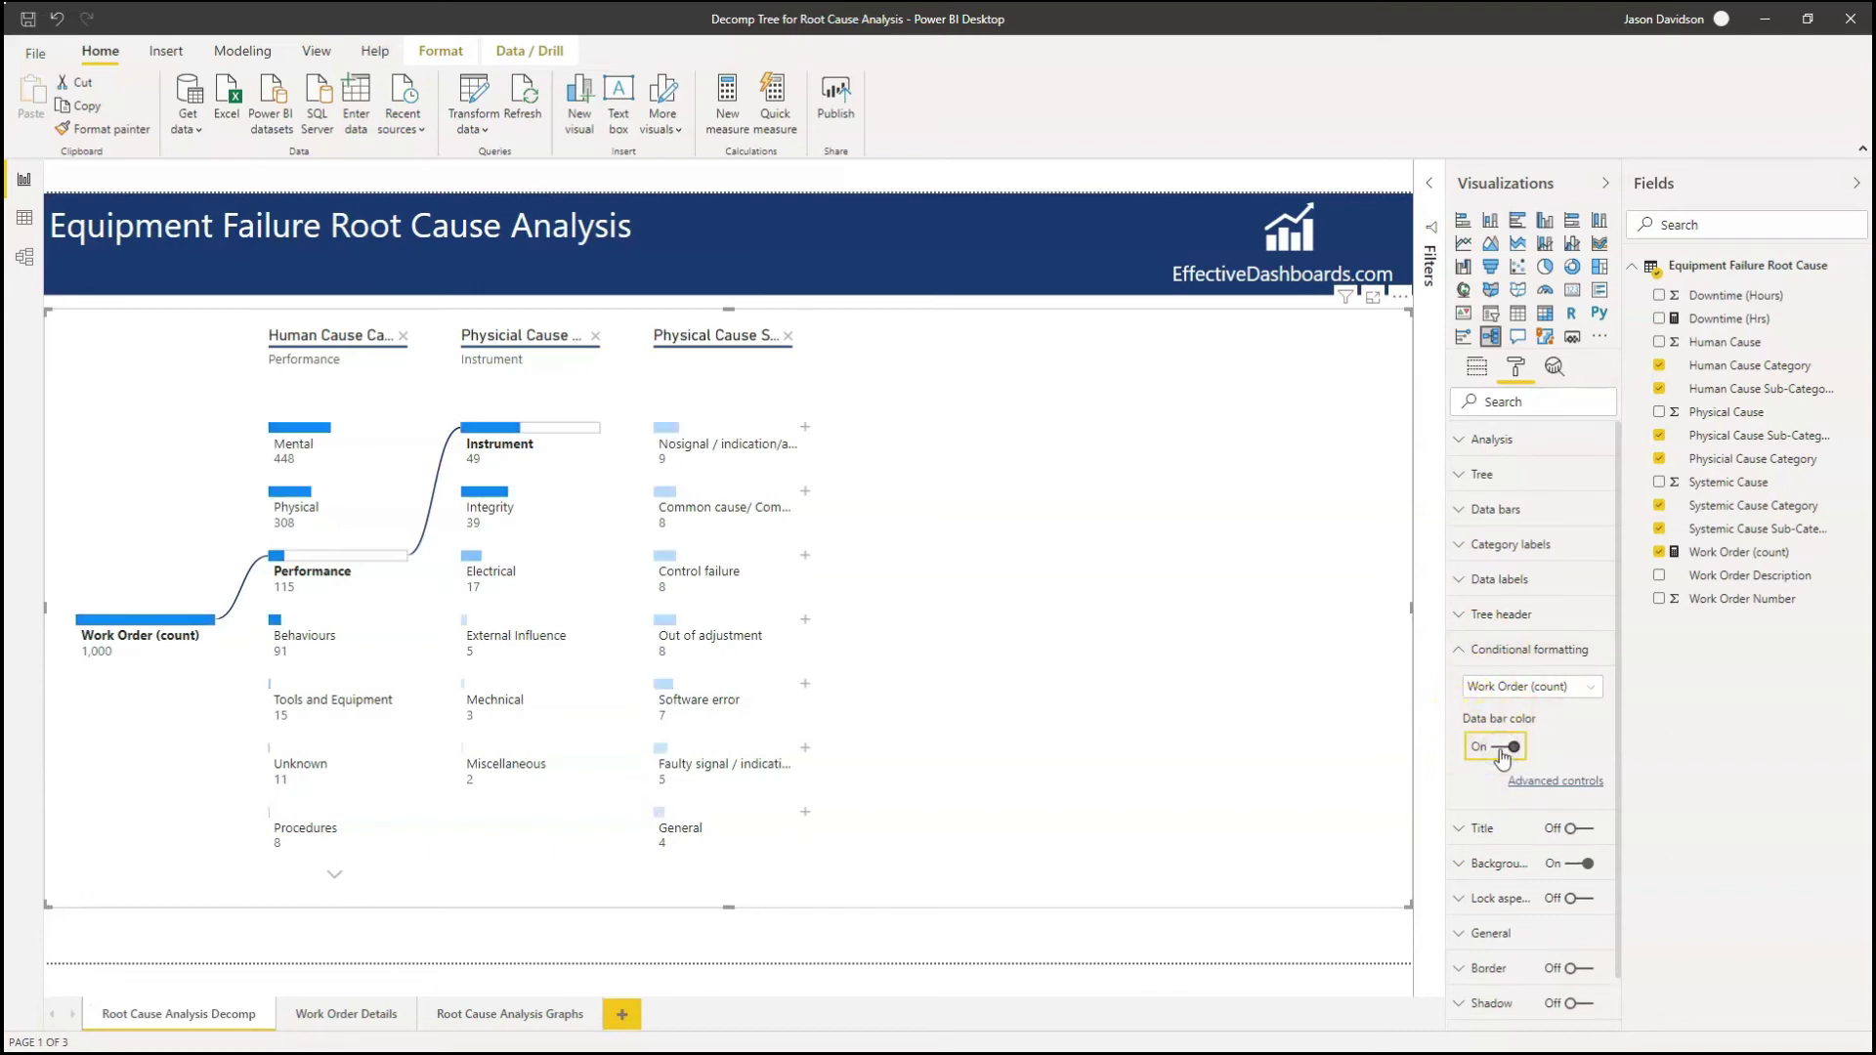
{"action": "left_click", "coordinate": [1547, 783]}
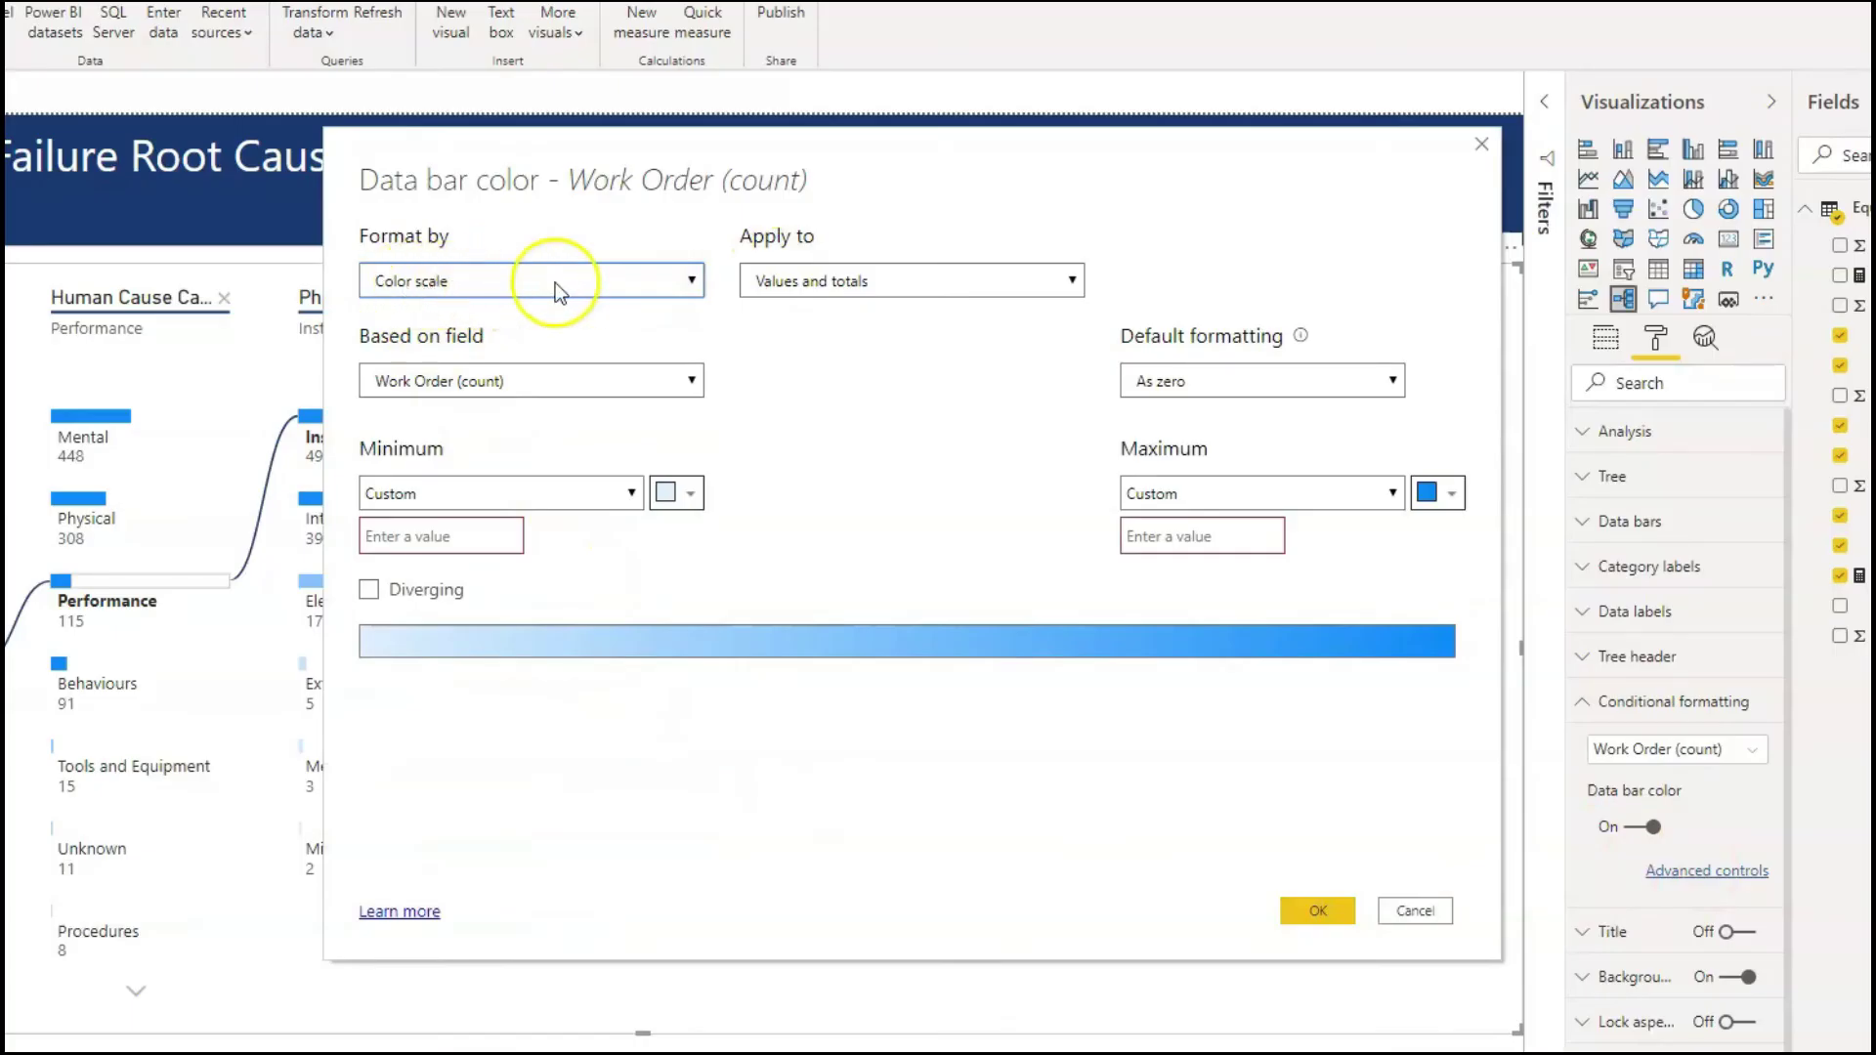
{"action": "left_click", "coordinate": [811, 279]}
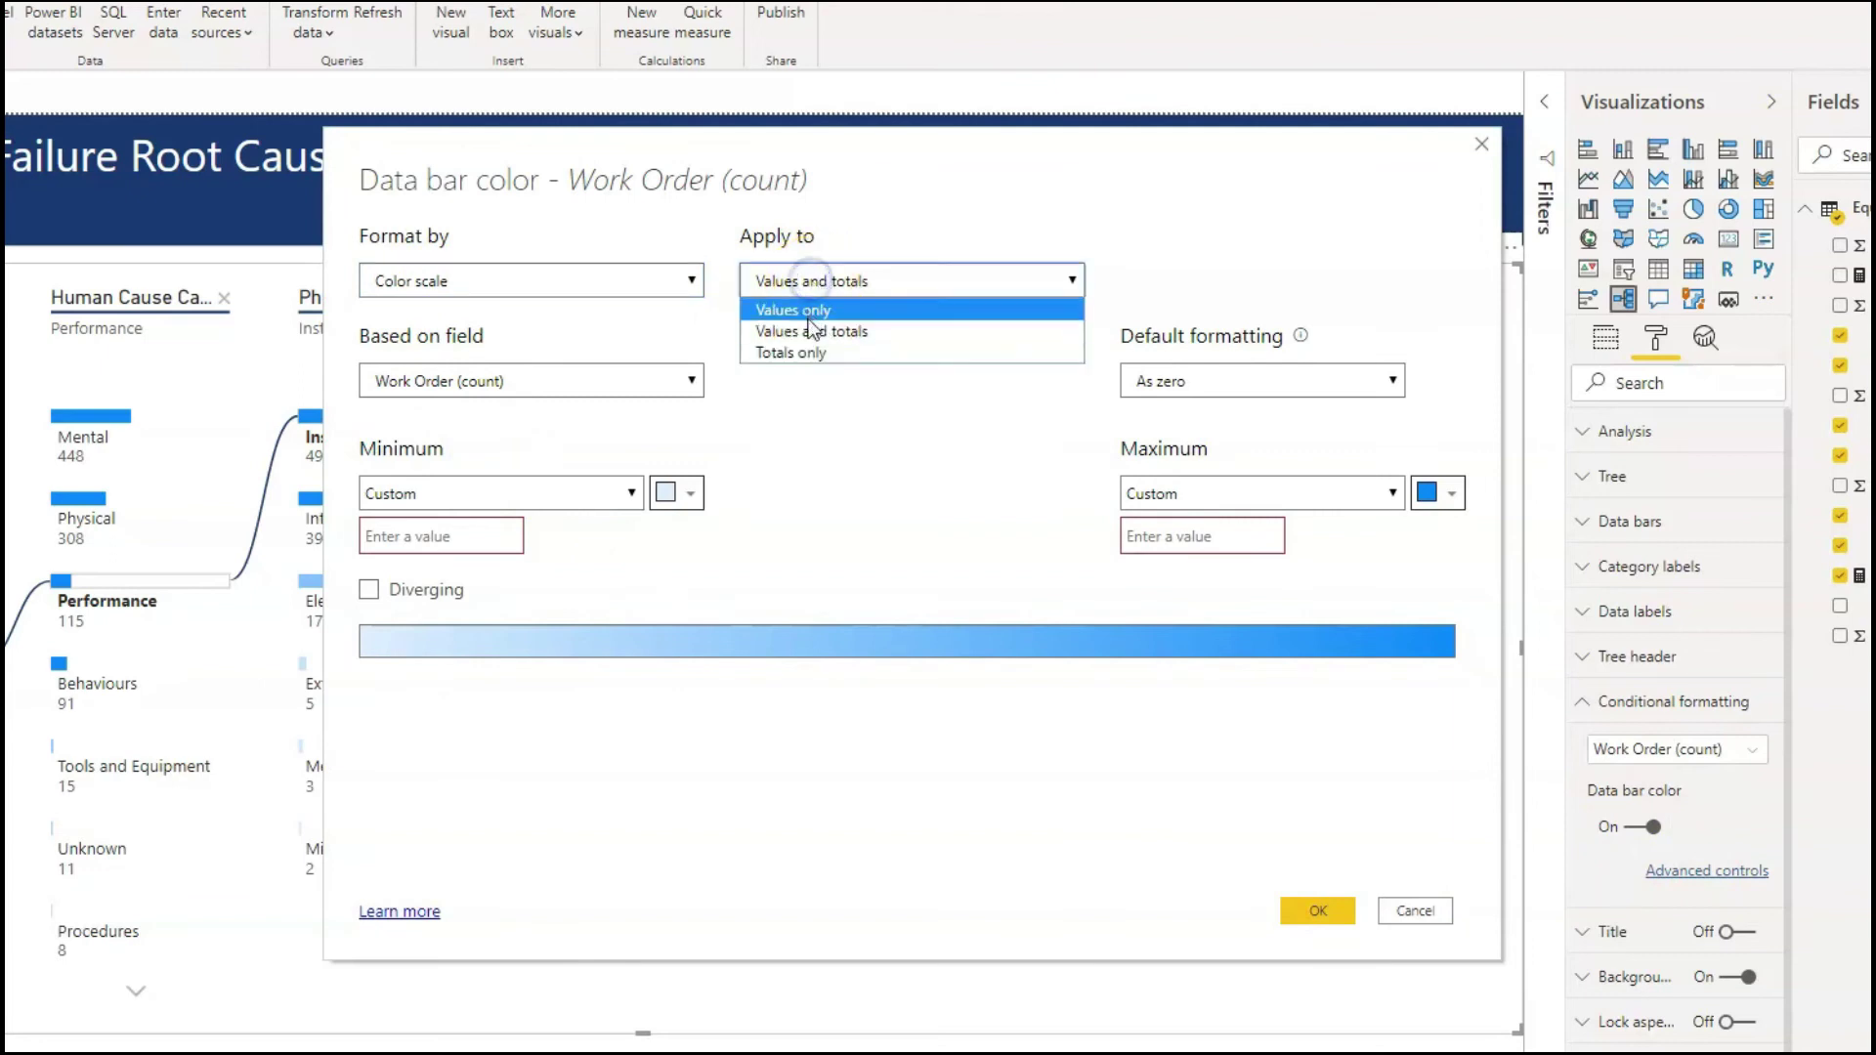
{"action": "left_click", "coordinate": [811, 310]}
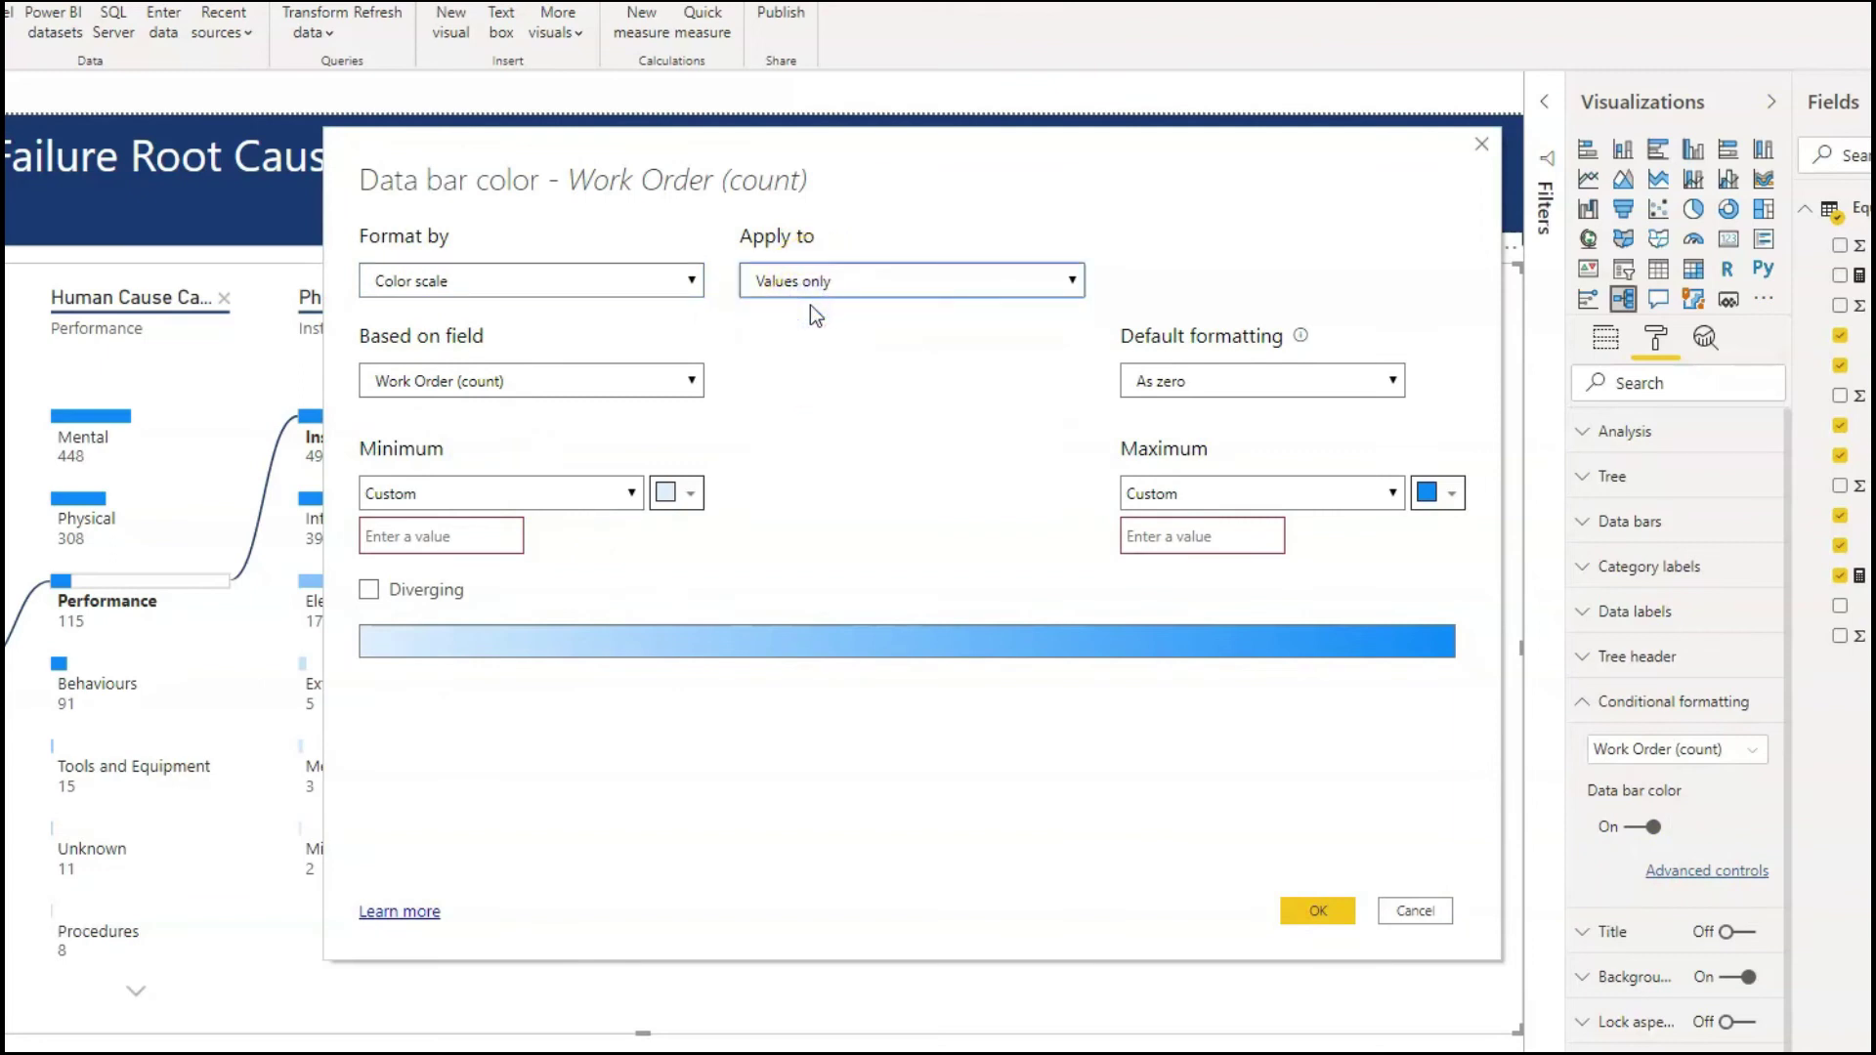
{"action": "left_click", "coordinate": [812, 283]}
{"action": "left_click", "coordinate": [807, 330]}
Set the data bar color scale's custom minimum to 0 and maximum to 1000, and apply it.
{"action": "left_click", "coordinate": [420, 496]}
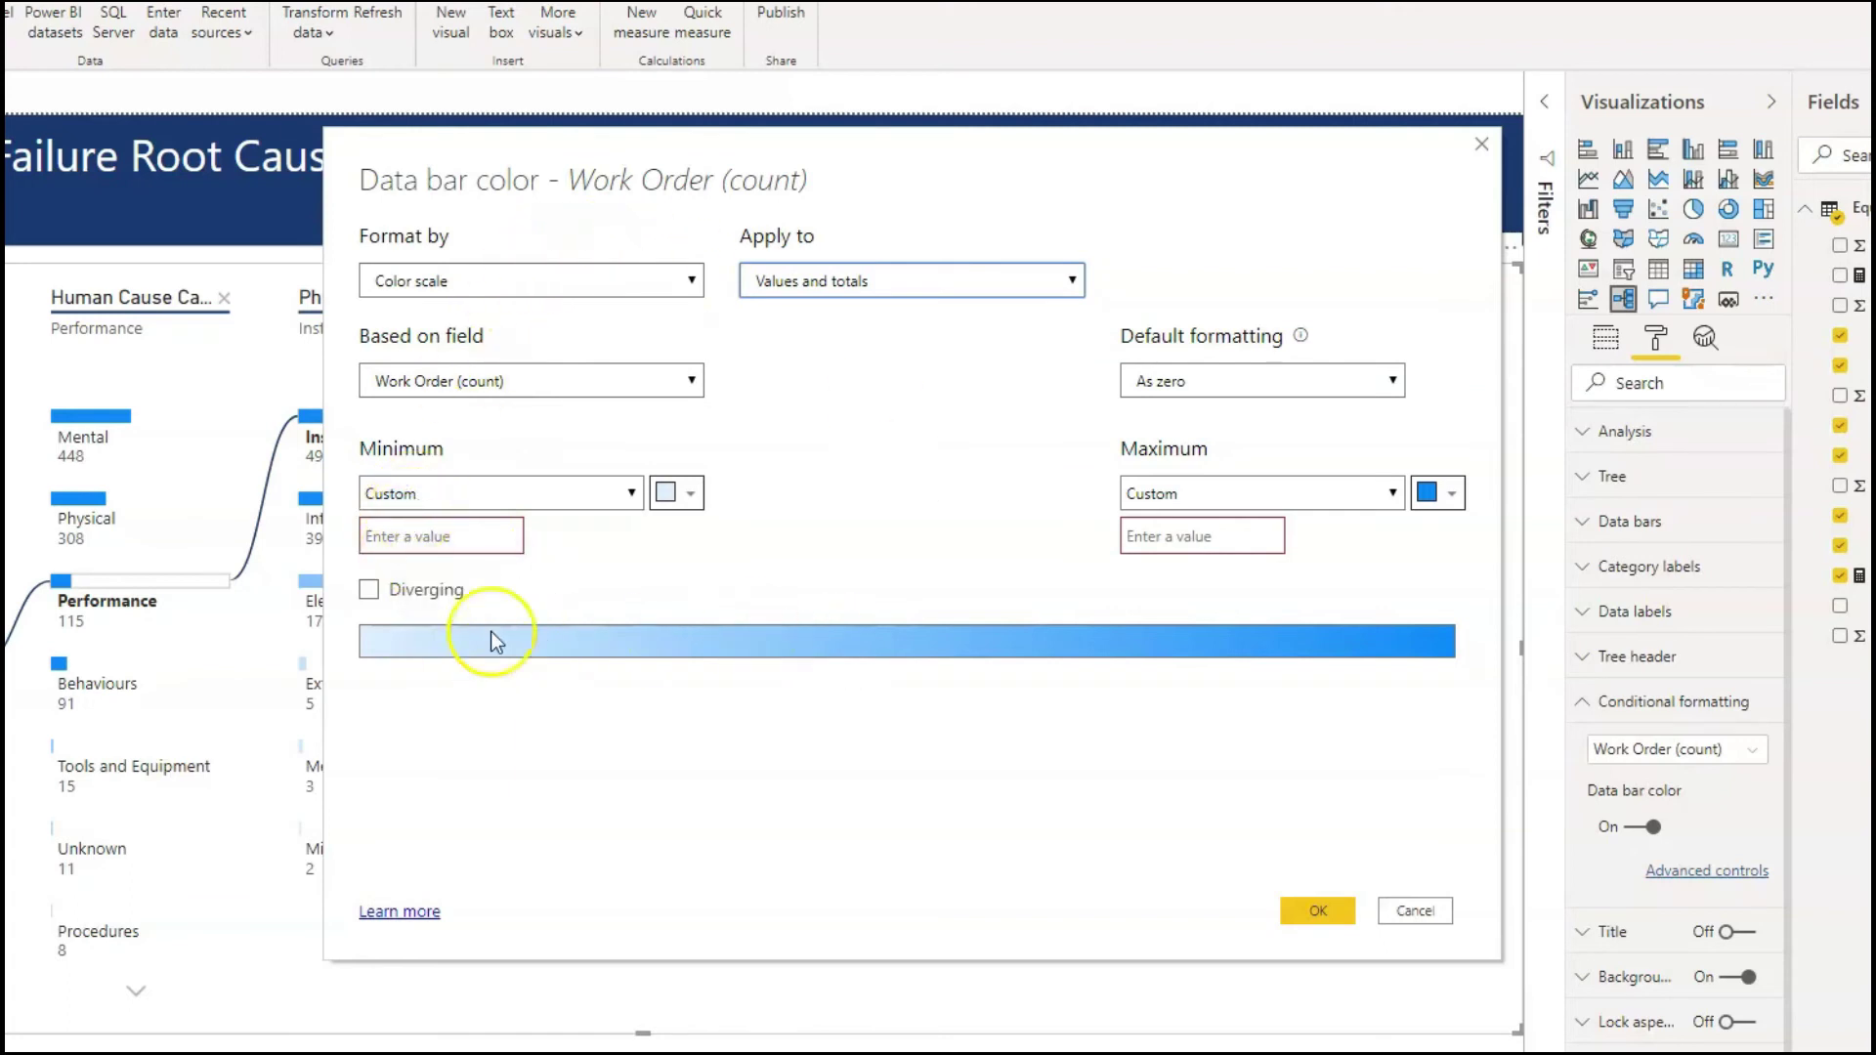
{"action": "left_click", "coordinate": [439, 539]}
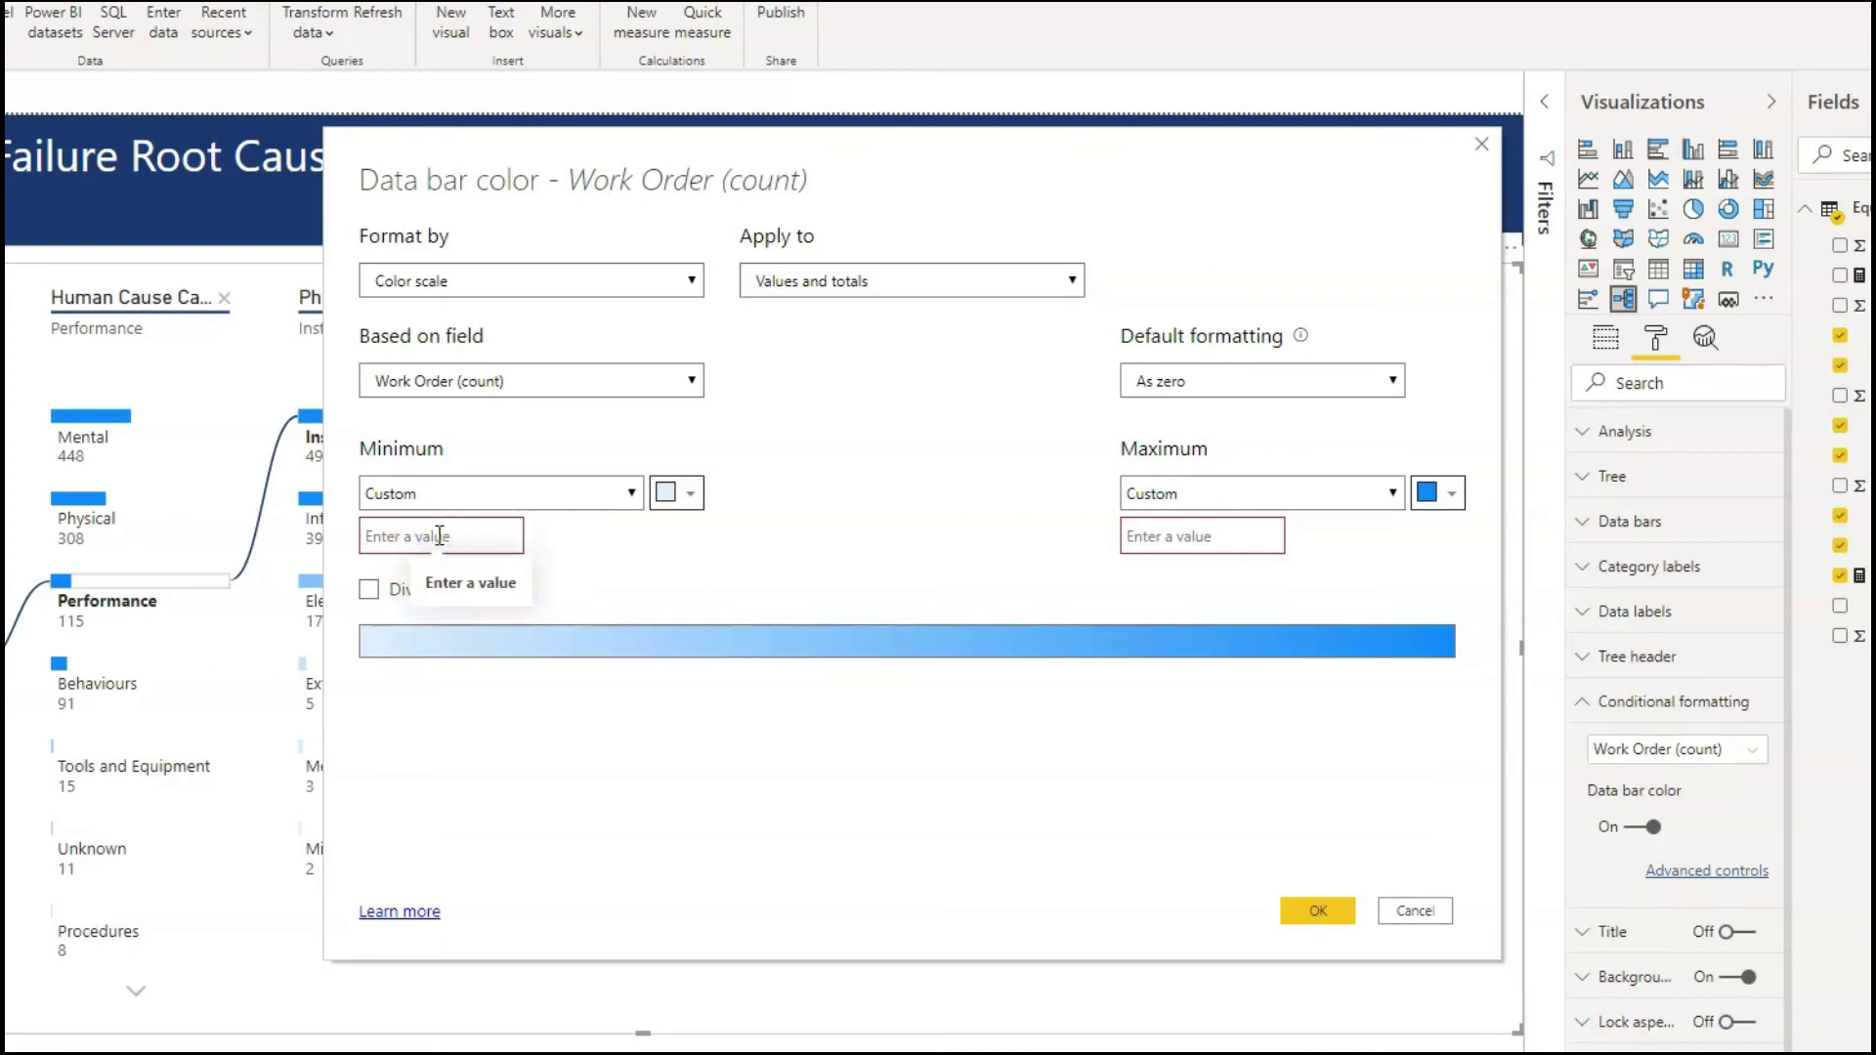
{"action": "type", "text": "0"}
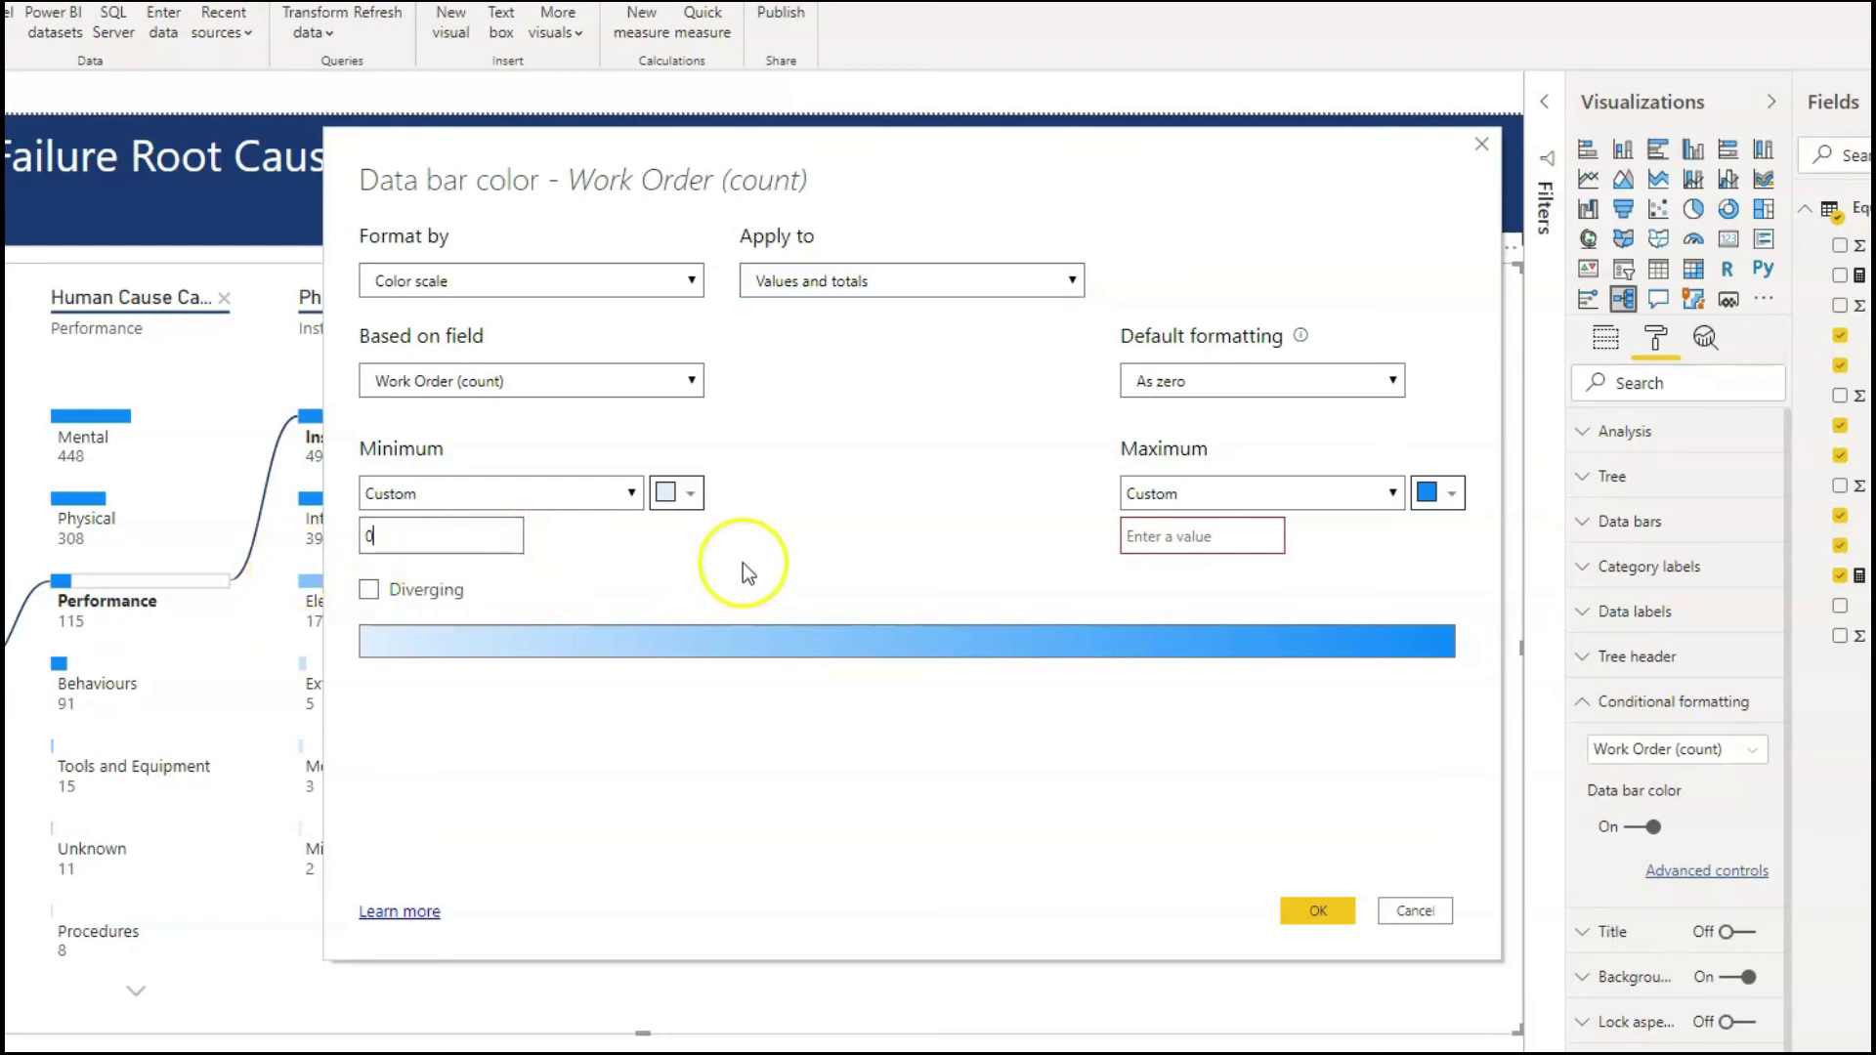
{"action": "left_click", "coordinate": [1221, 546]}
{"action": "type", "text": "1000"}
{"action": "left_click", "coordinate": [1301, 911]}
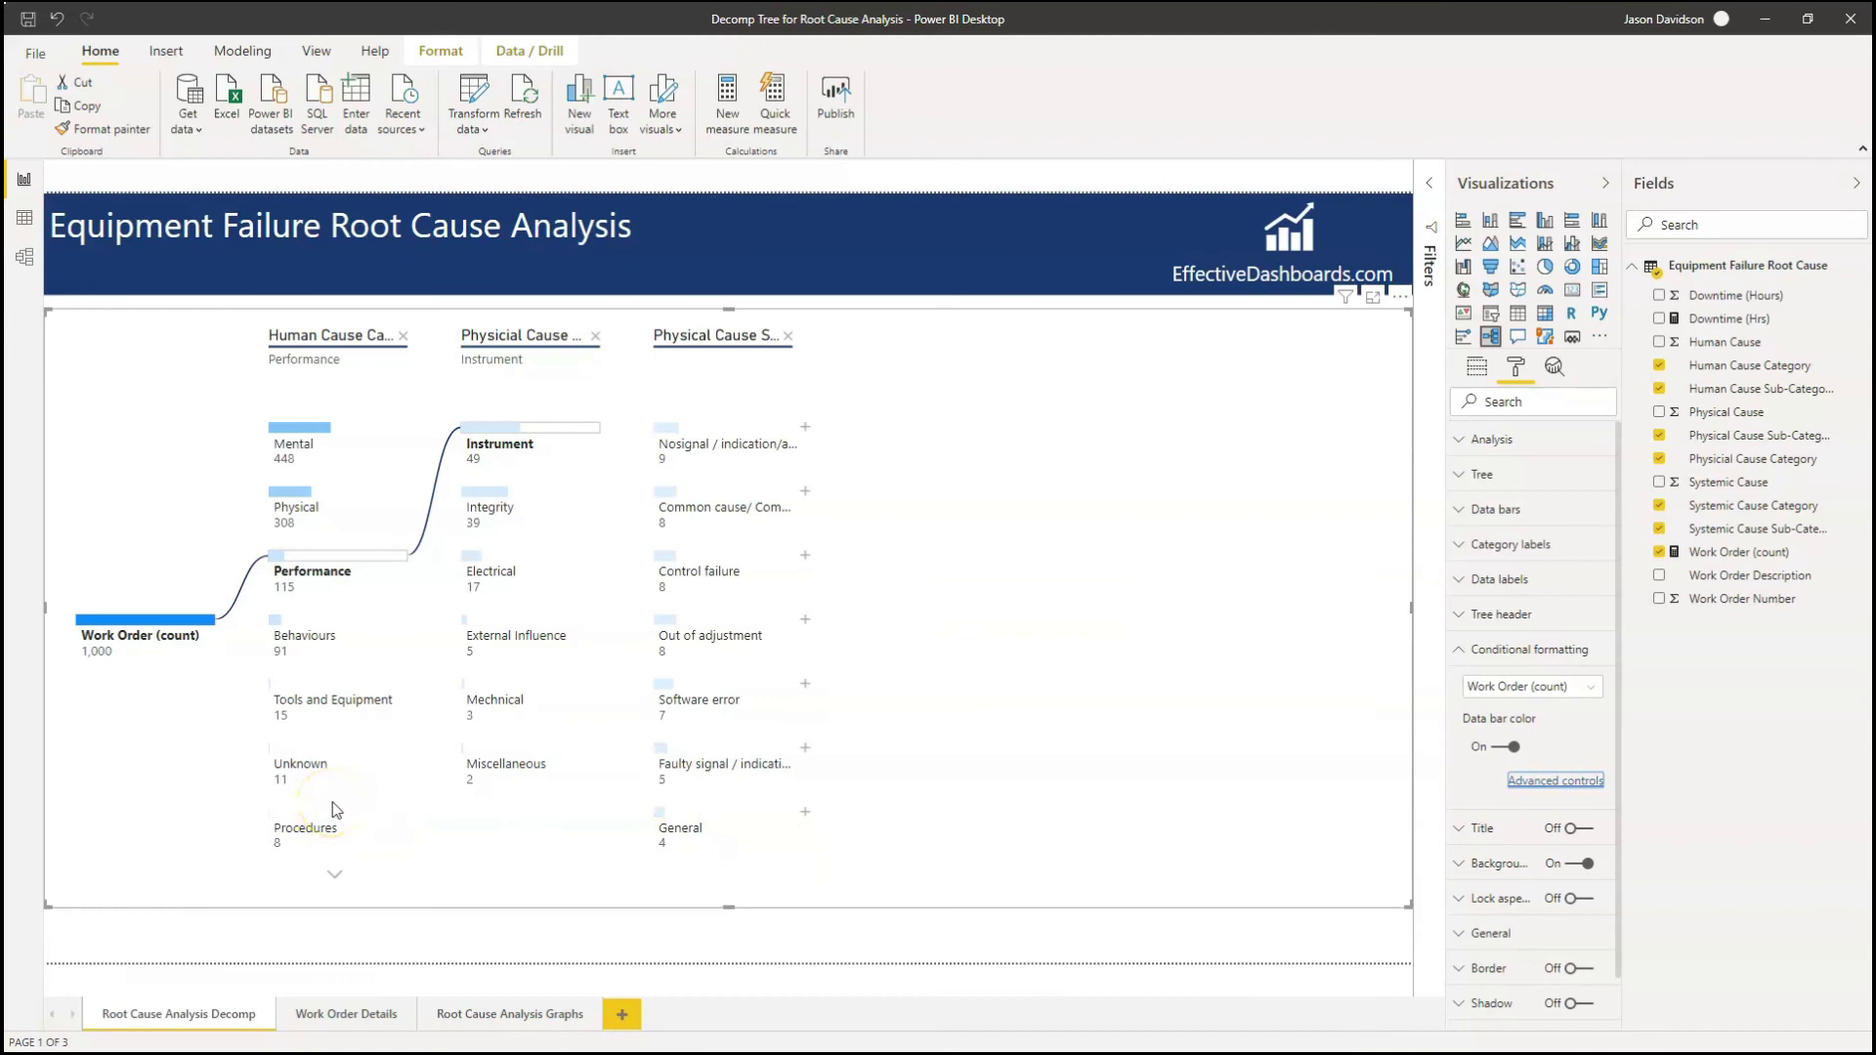
Switch the decomposition tree's expanded path to the Mental node in the Human Cause Category level.
{"action": "left_click", "coordinate": [358, 436]}
{"action": "left_click", "coordinate": [357, 441]}
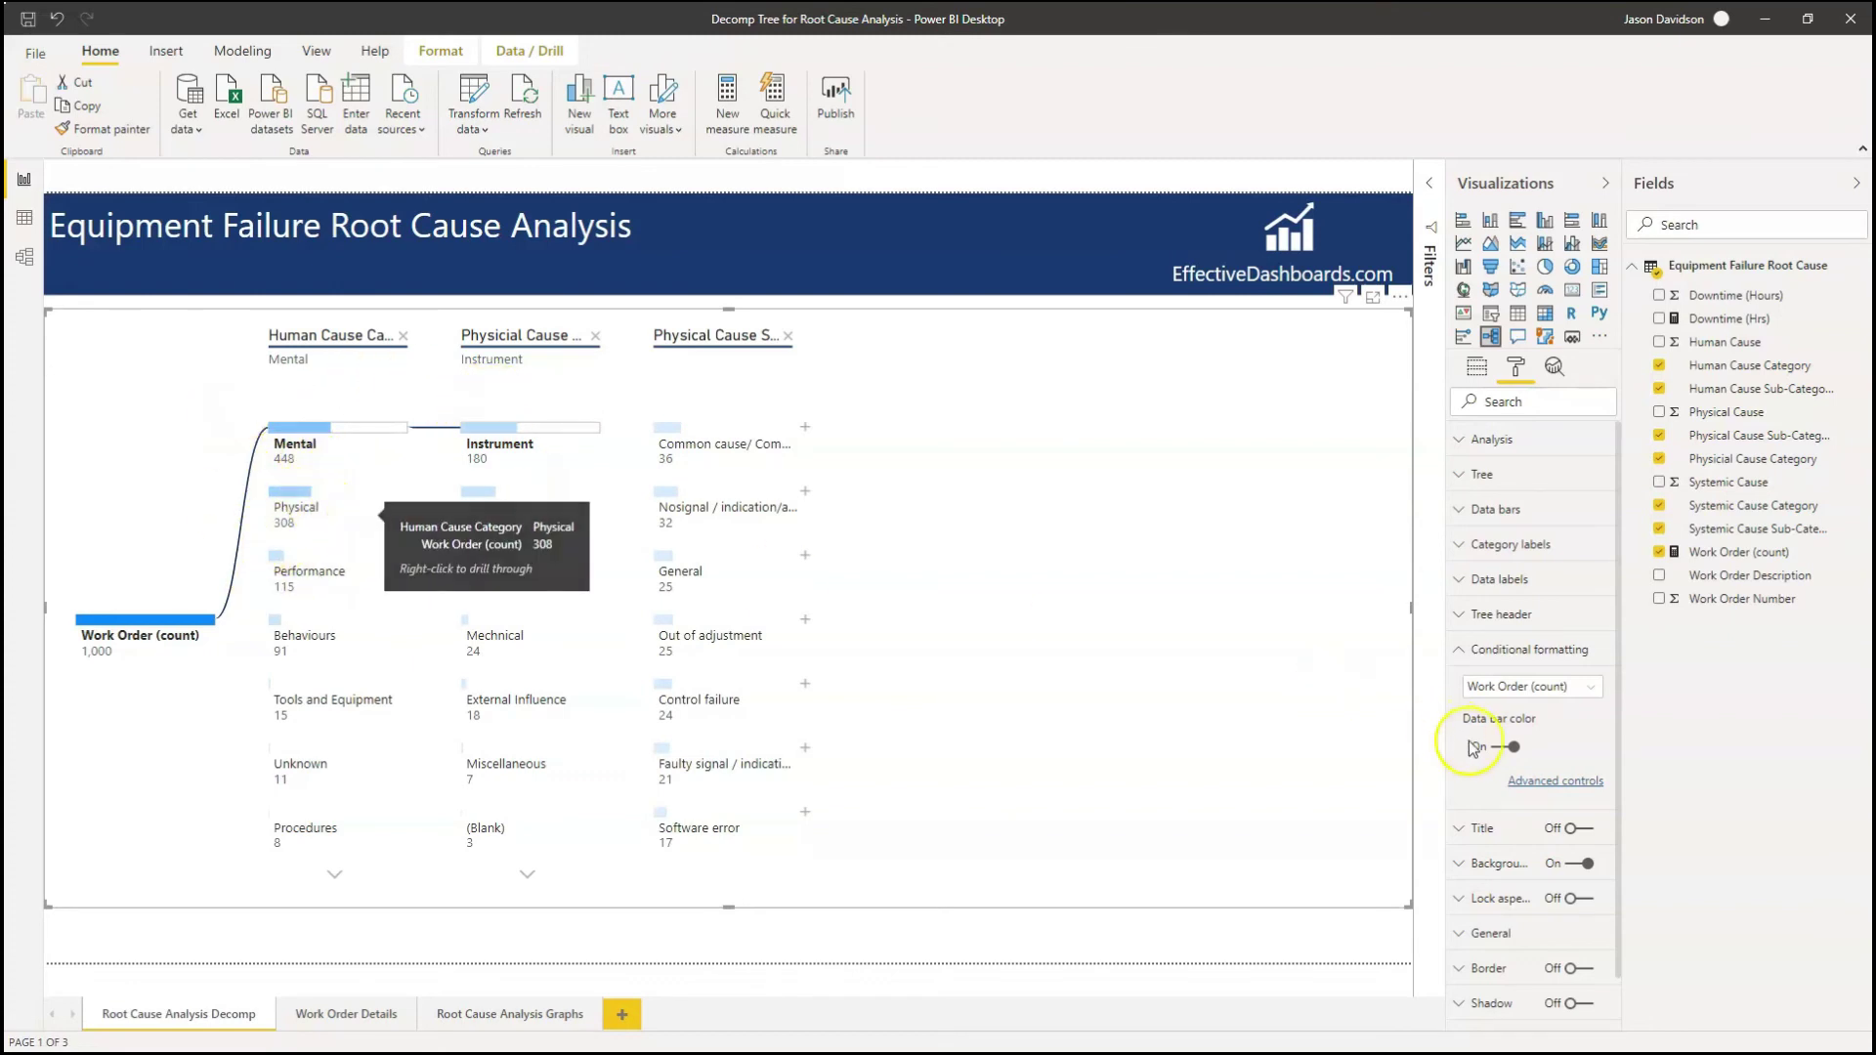
Make the Work Order (count) data bar color scale diverging, with a dark blue maximum and a medium blue center.
{"action": "left_click", "coordinate": [1560, 782]}
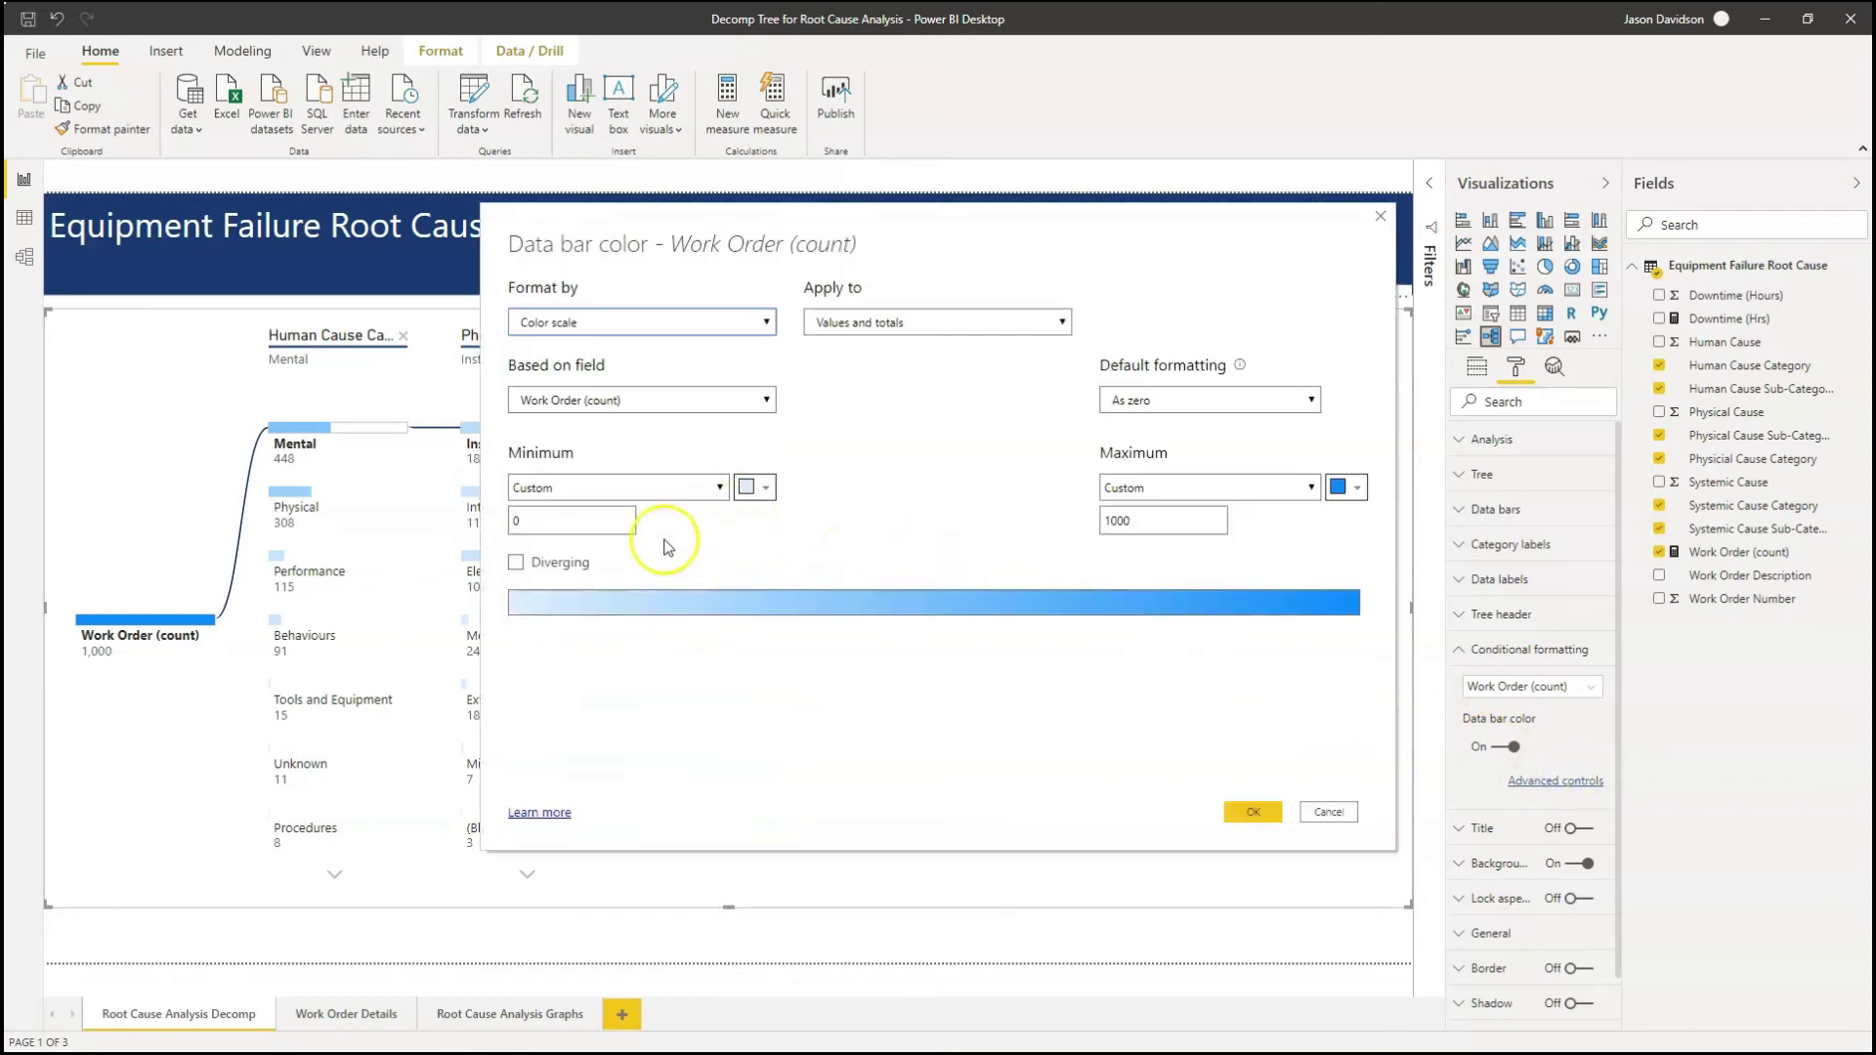
{"action": "left_click", "coordinate": [514, 562]}
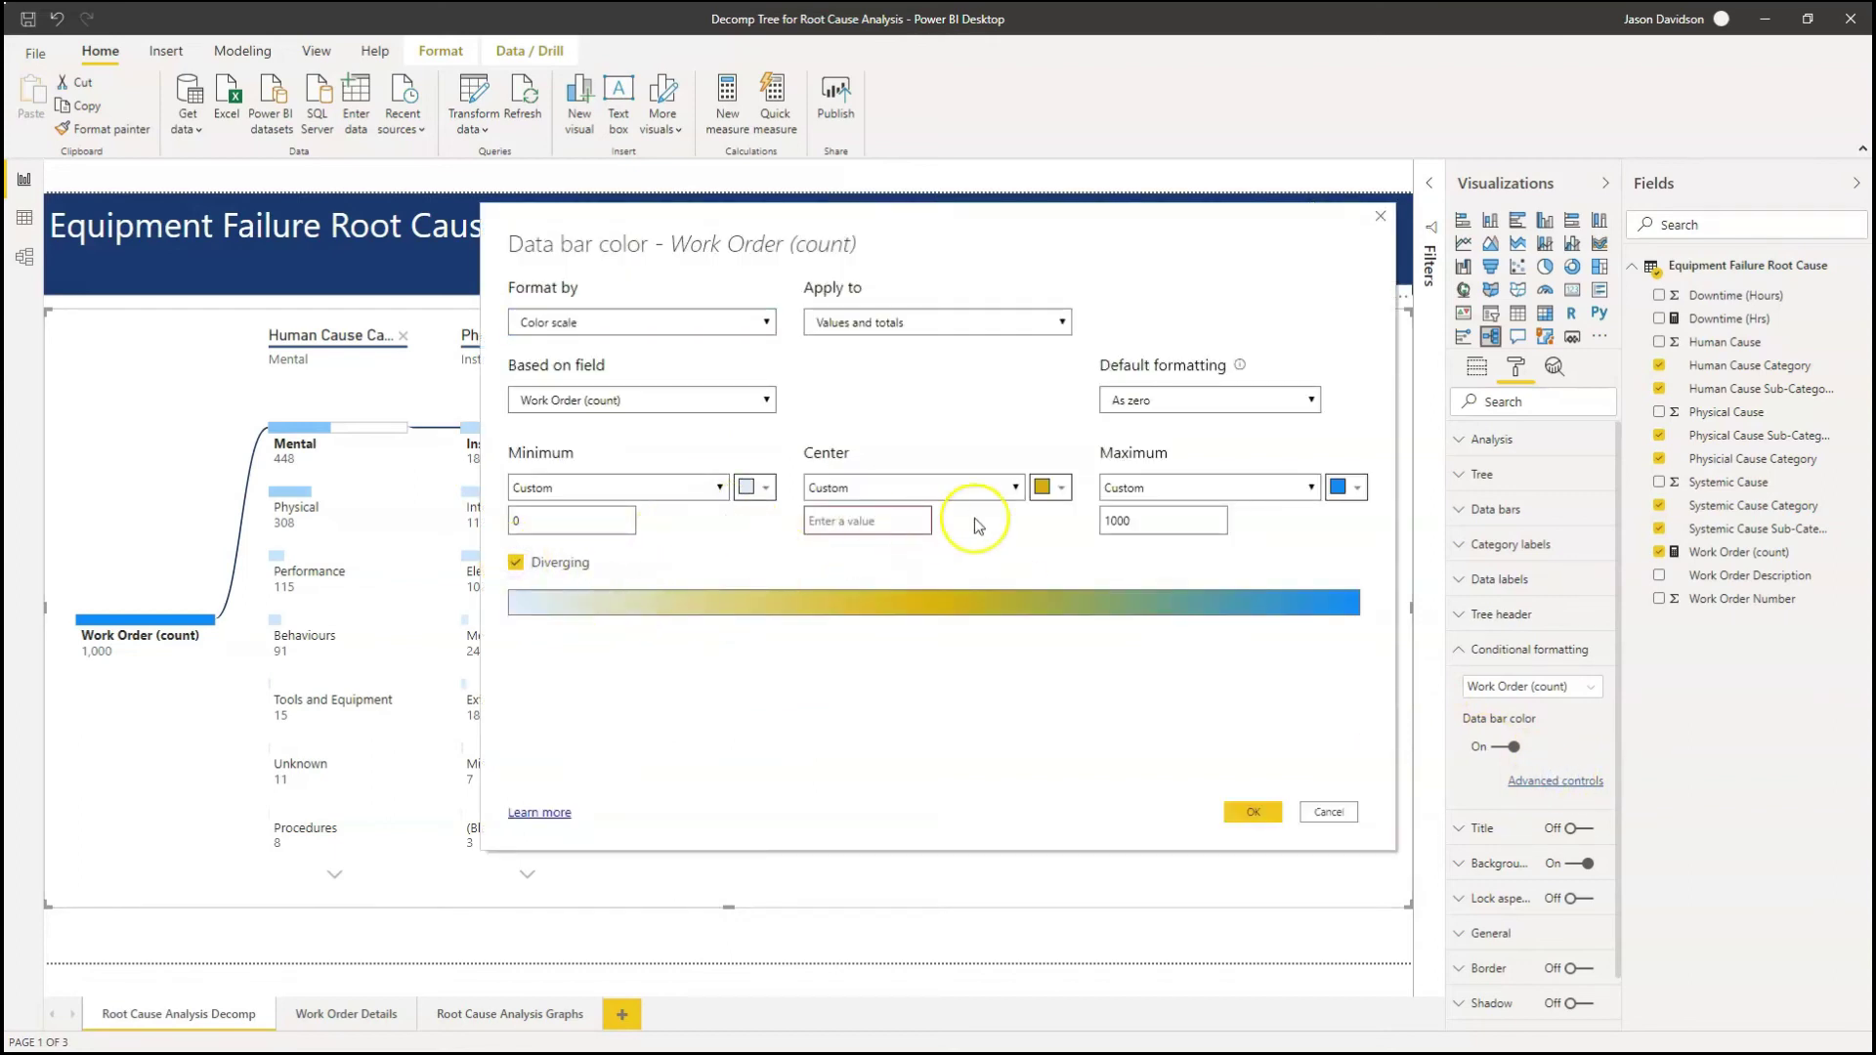
{"action": "left_click", "coordinate": [1062, 489]}
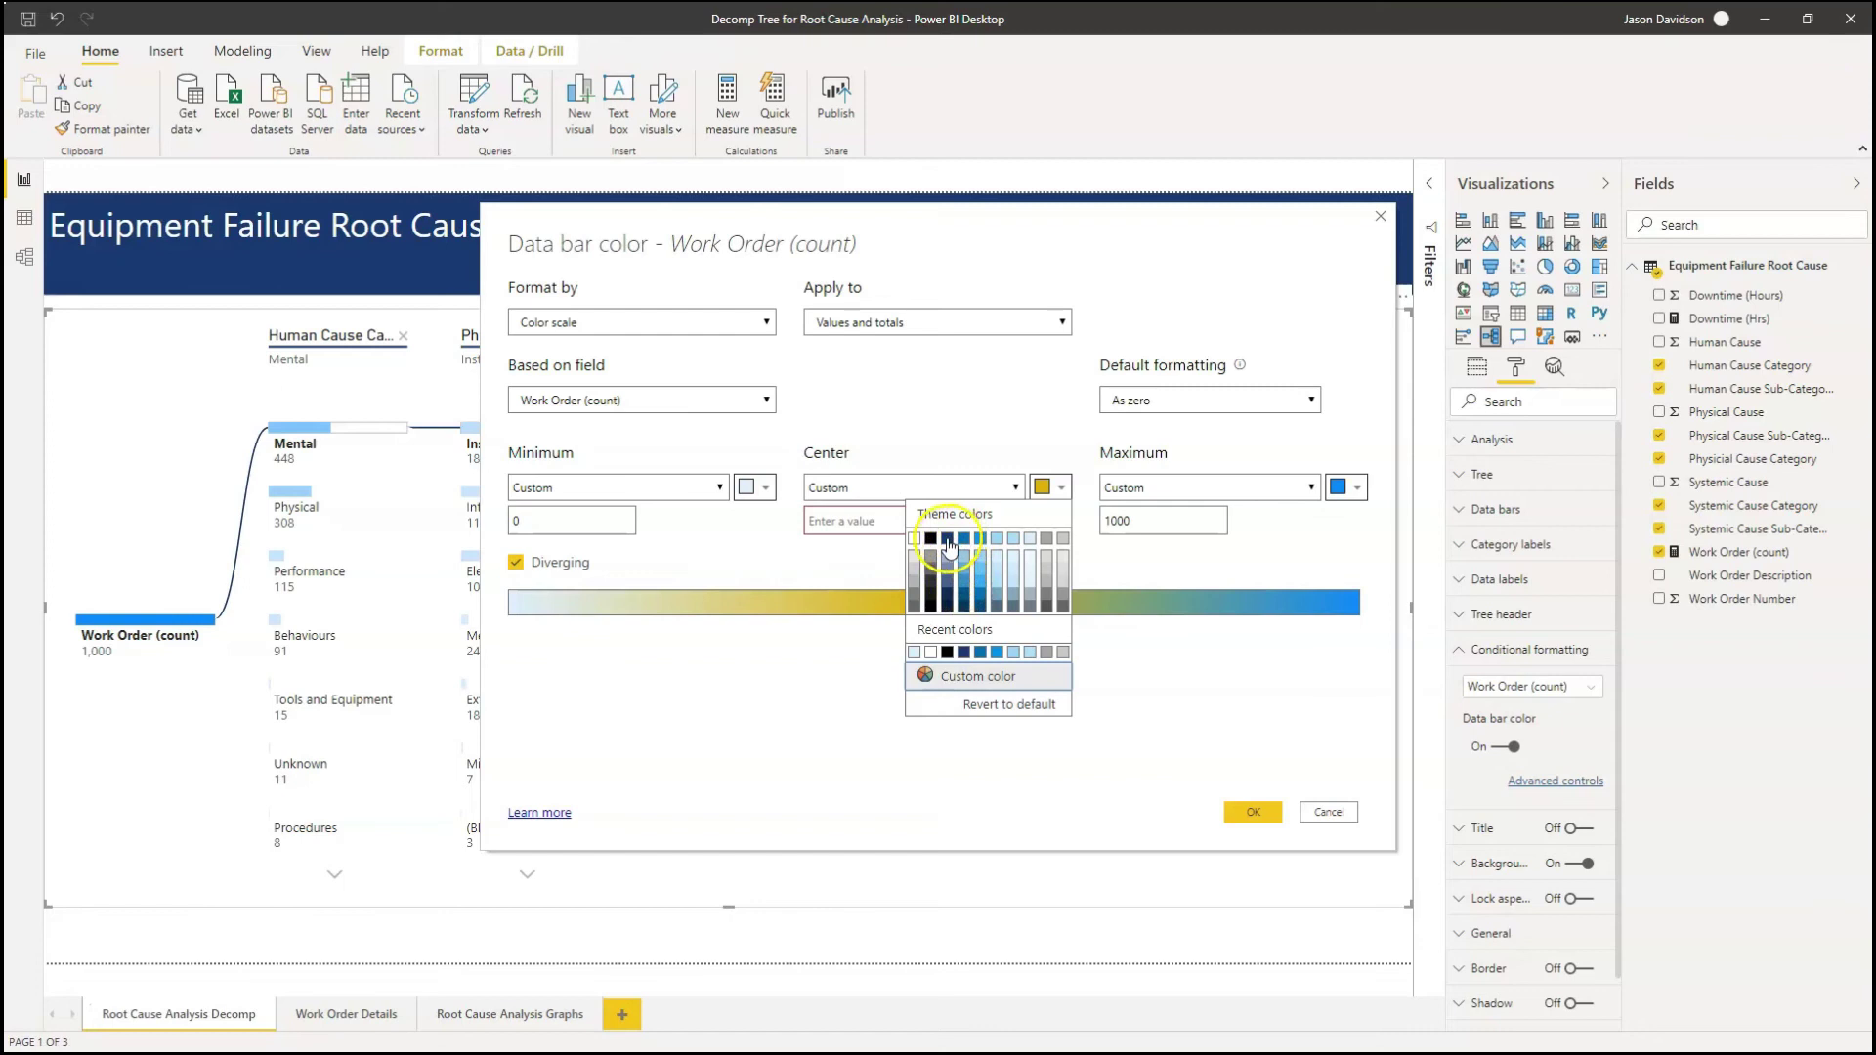
{"action": "left_click", "coordinate": [1360, 486]}
{"action": "left_click", "coordinate": [1356, 496]}
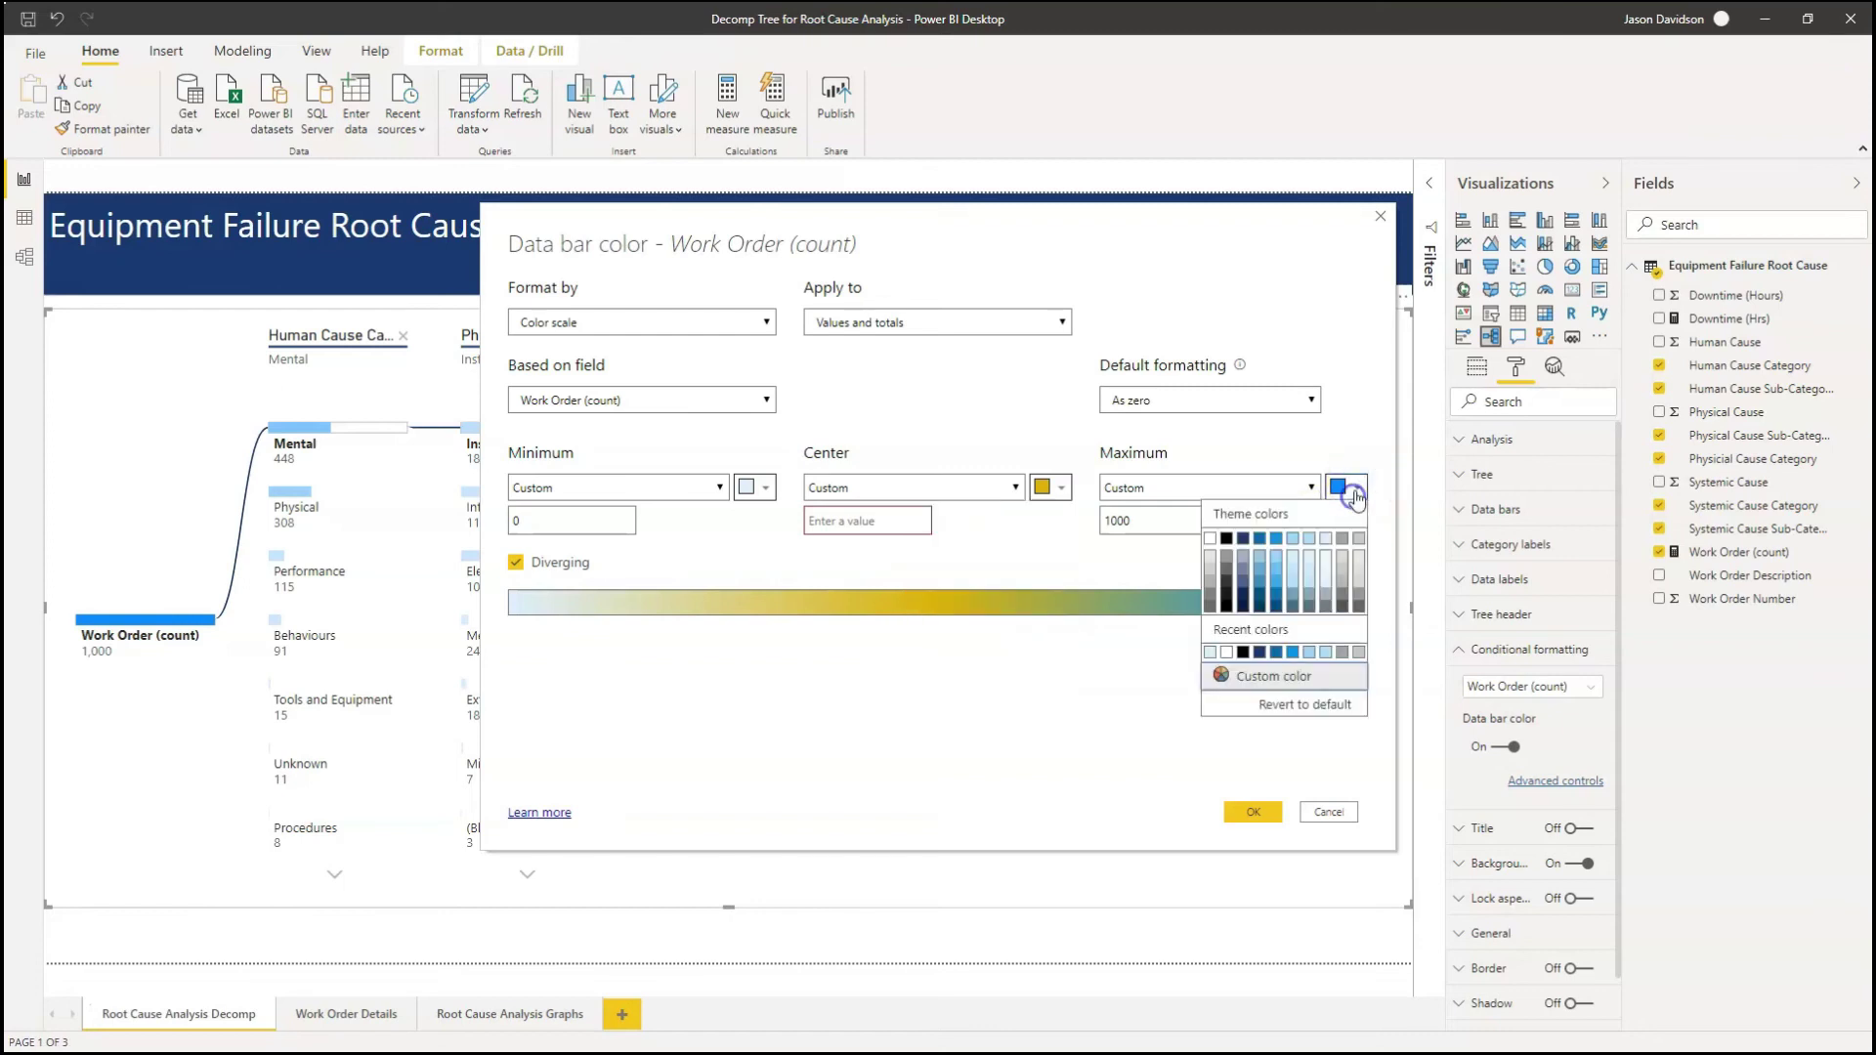
{"action": "left_click", "coordinate": [1261, 611]}
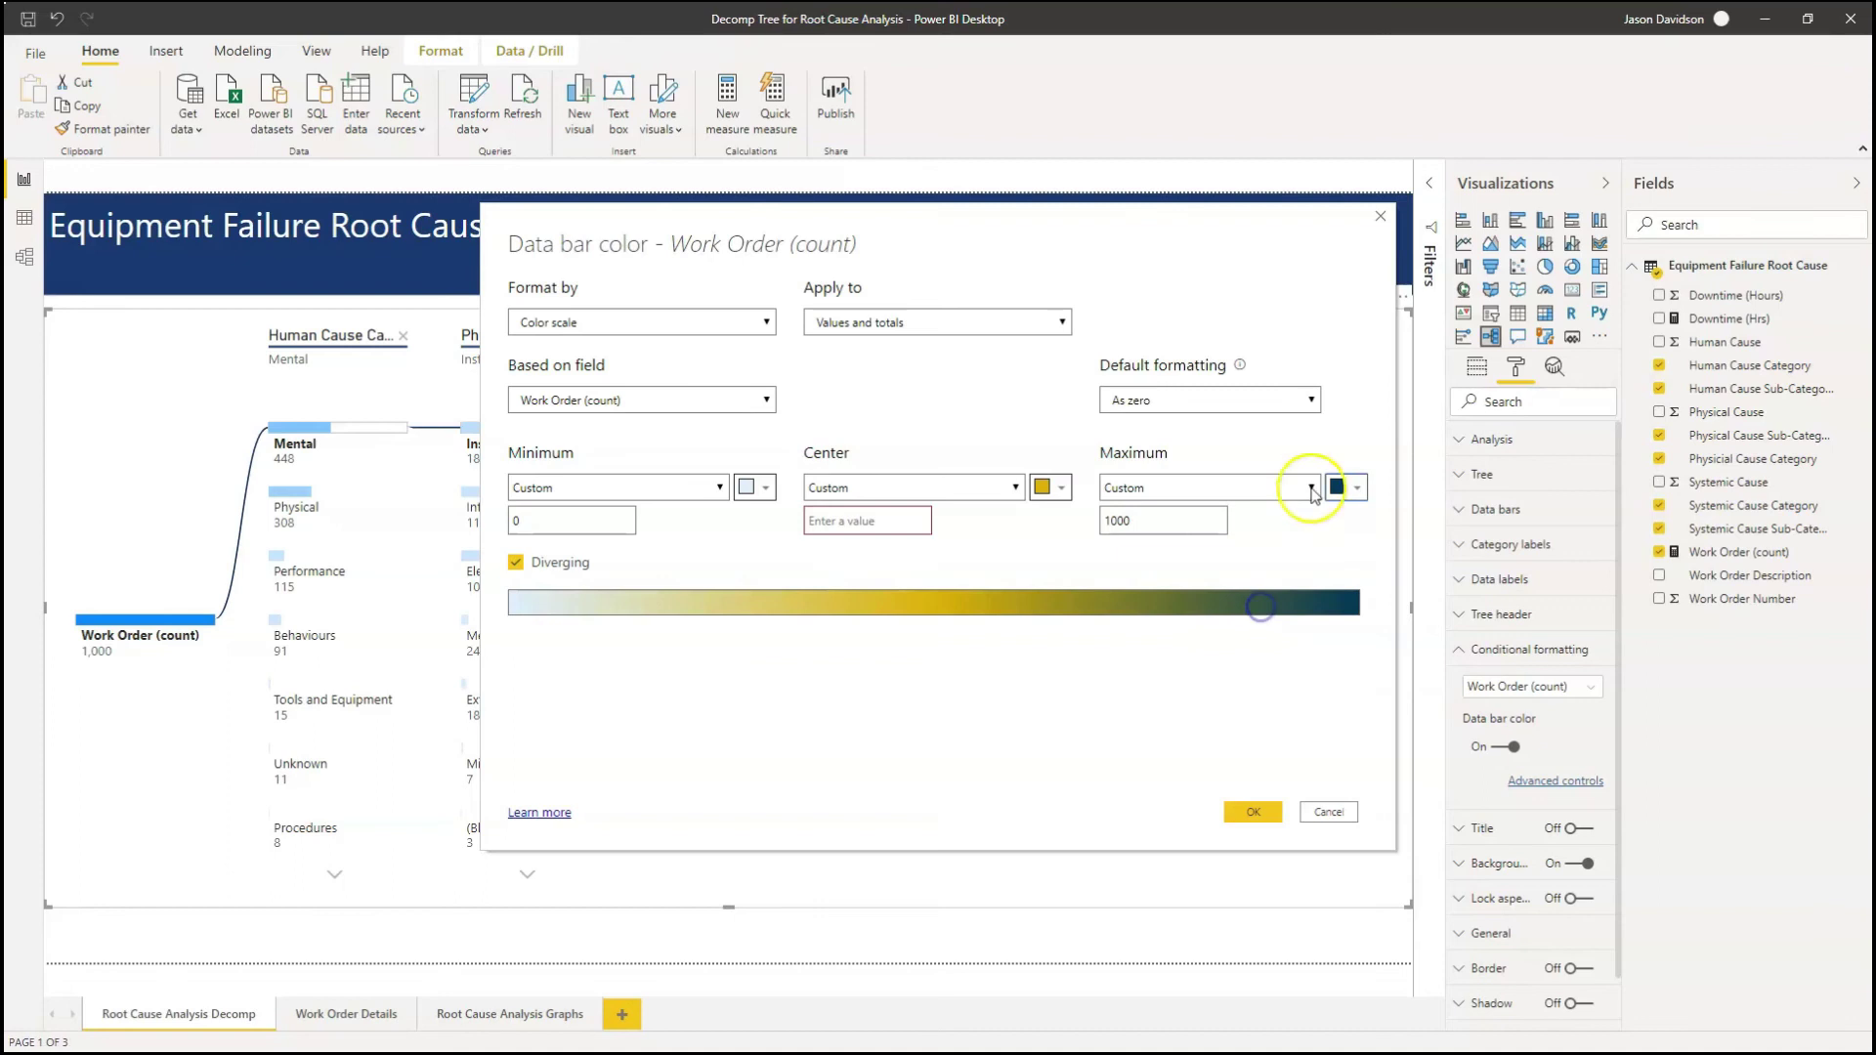
{"action": "left_click", "coordinate": [1063, 490]}
{"action": "left_click", "coordinate": [981, 590]}
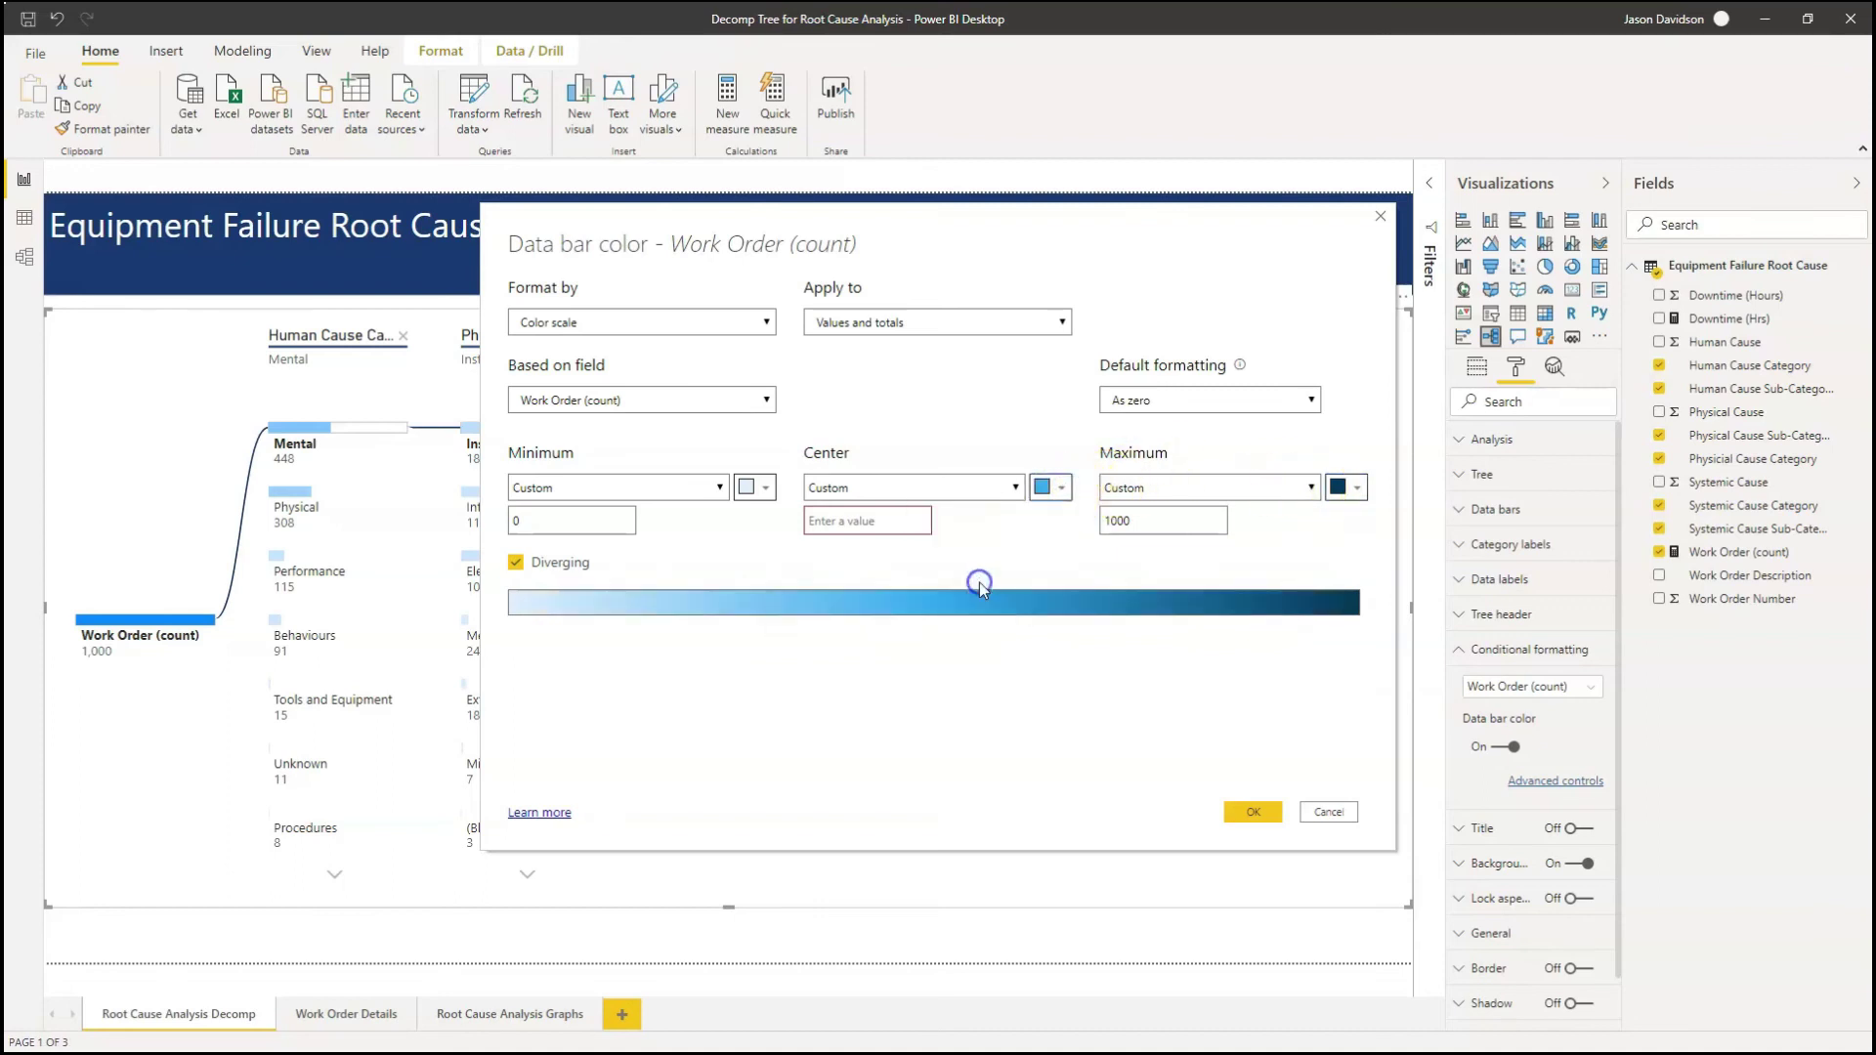
Set the diverging color scale's center value to 500 and apply the formatting.
{"action": "left_click", "coordinate": [1252, 811]}
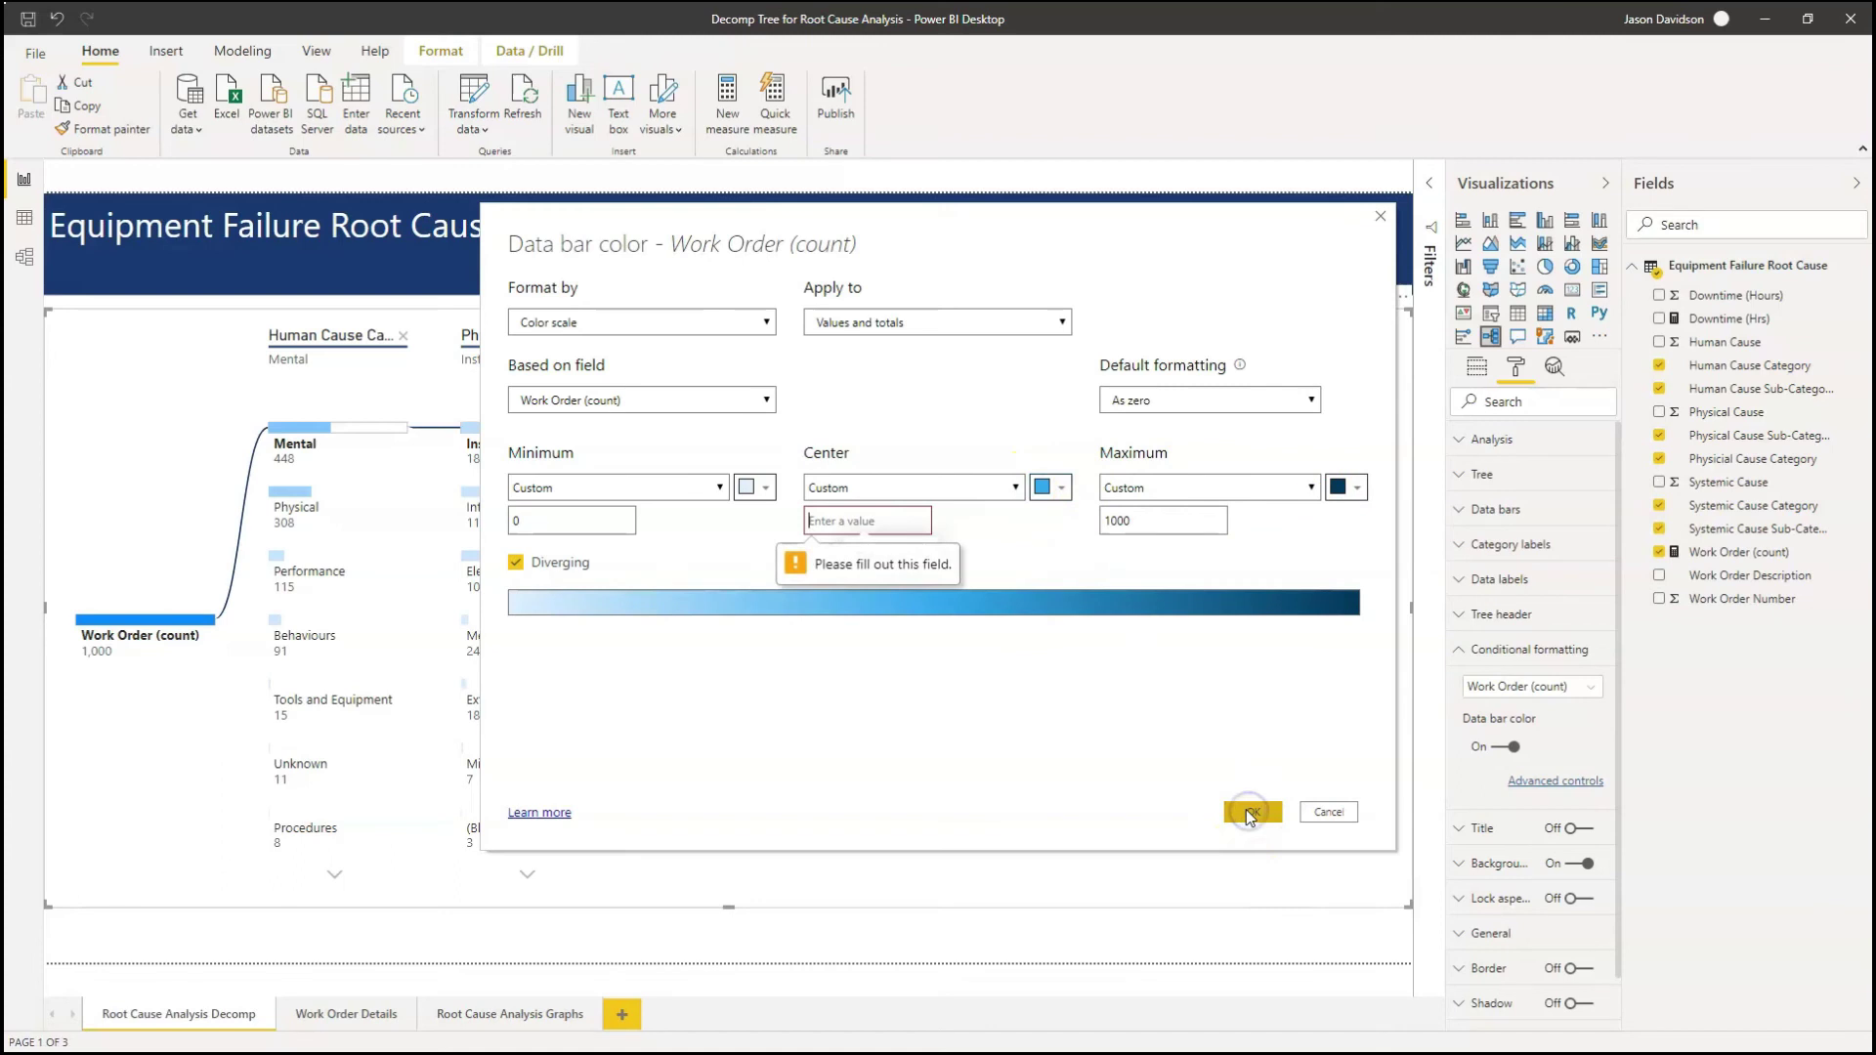
{"action": "left_click", "coordinate": [1250, 810]}
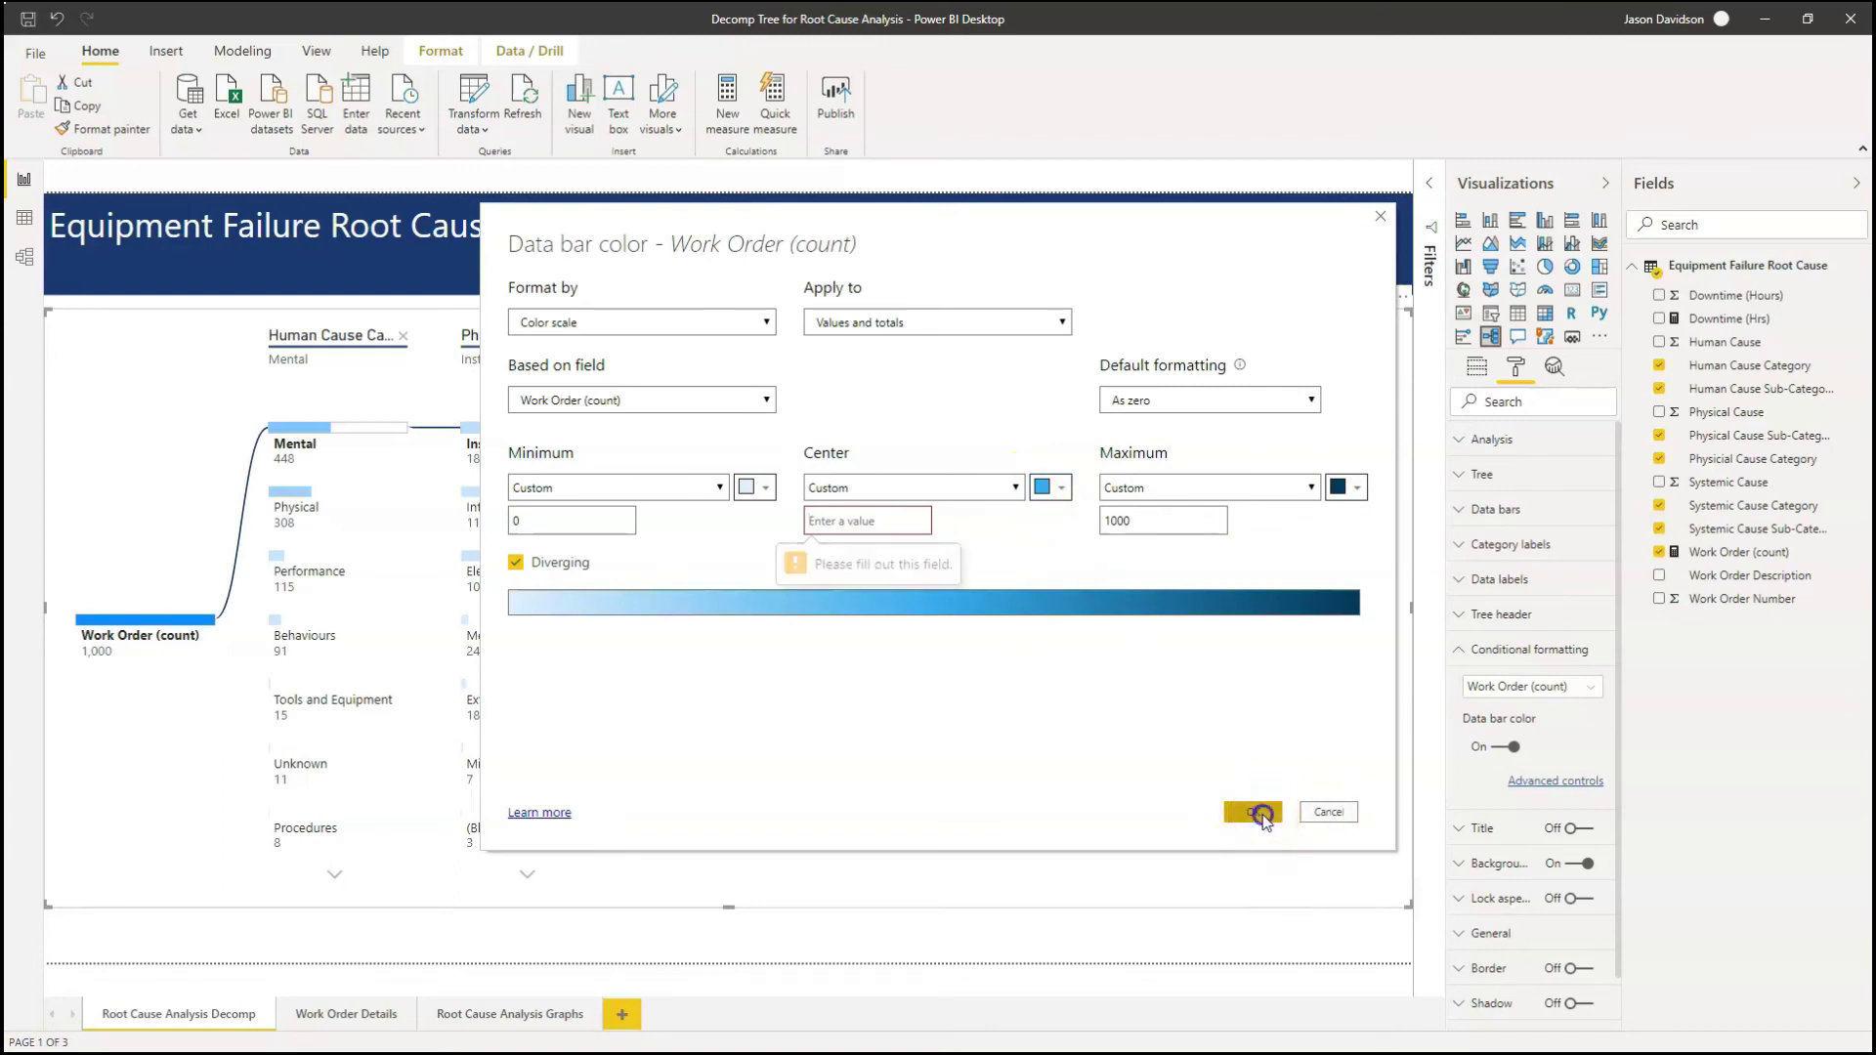
{"action": "left_click", "coordinate": [893, 518]}
{"action": "type", "text": "500"}
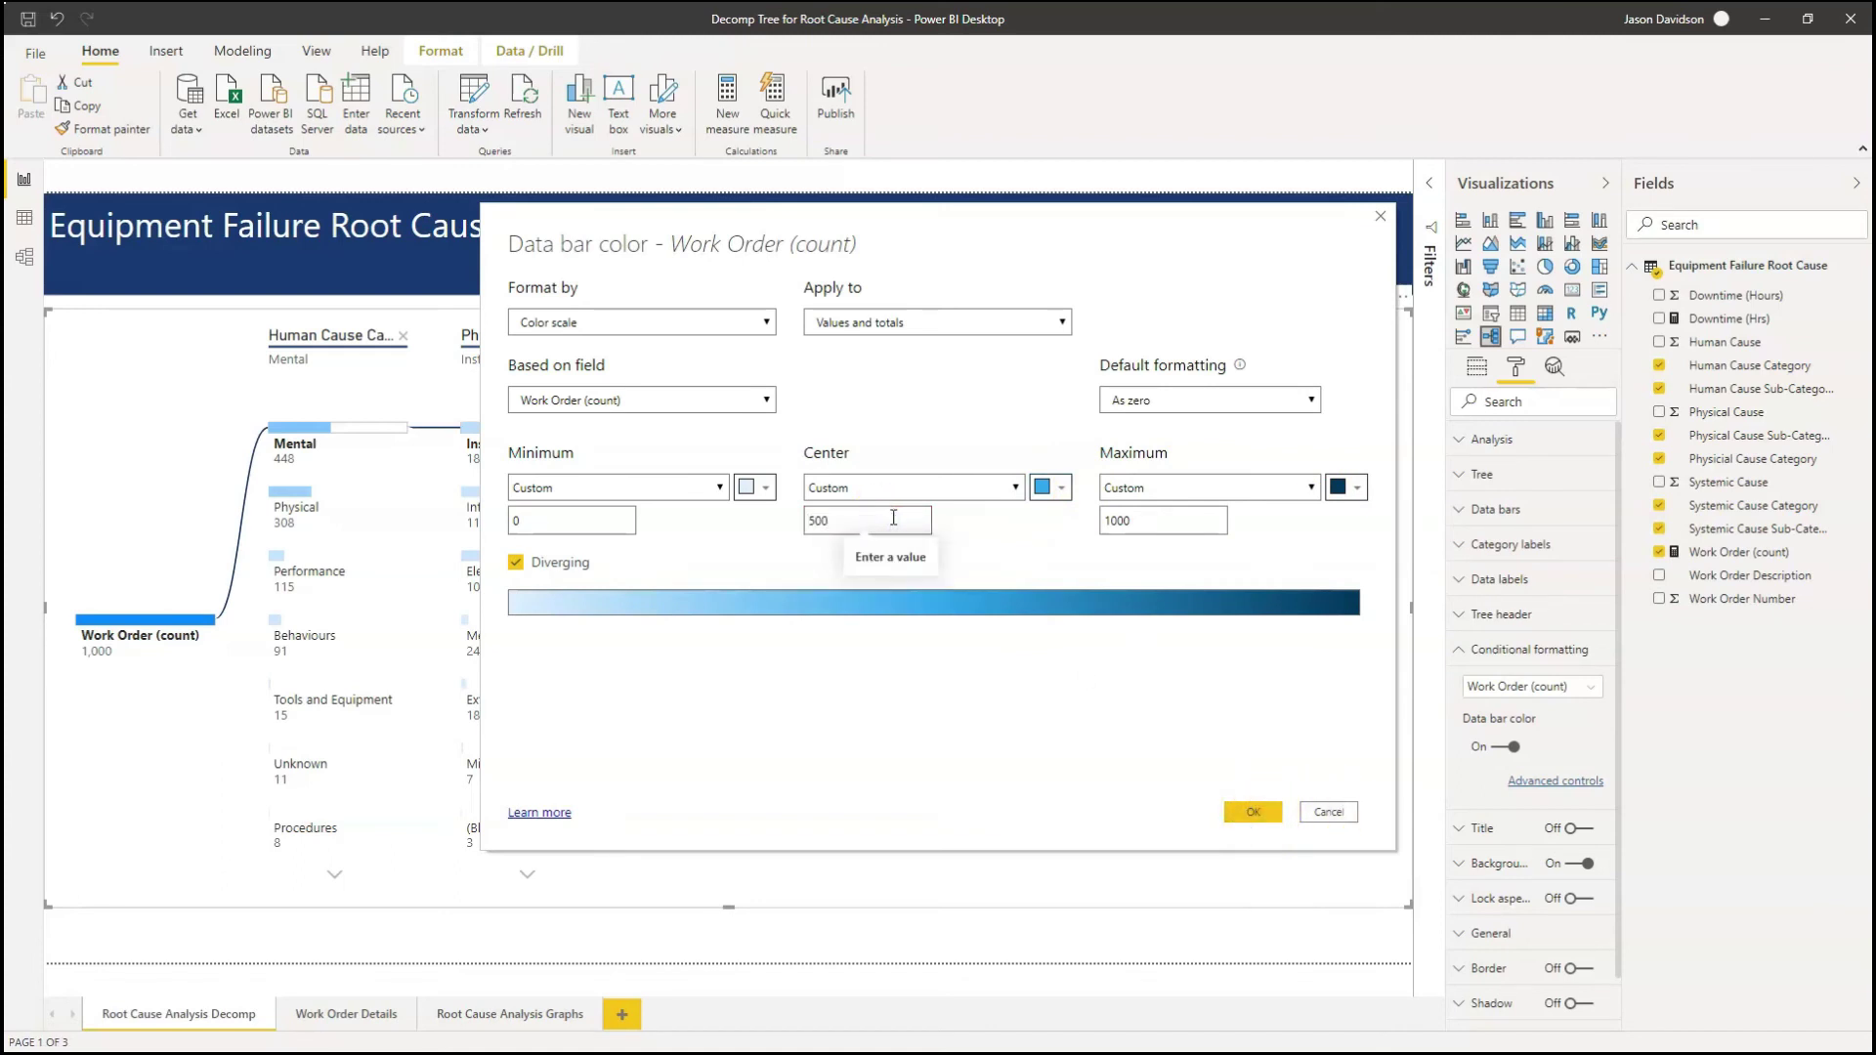
{"action": "left_click", "coordinate": [1255, 812]}
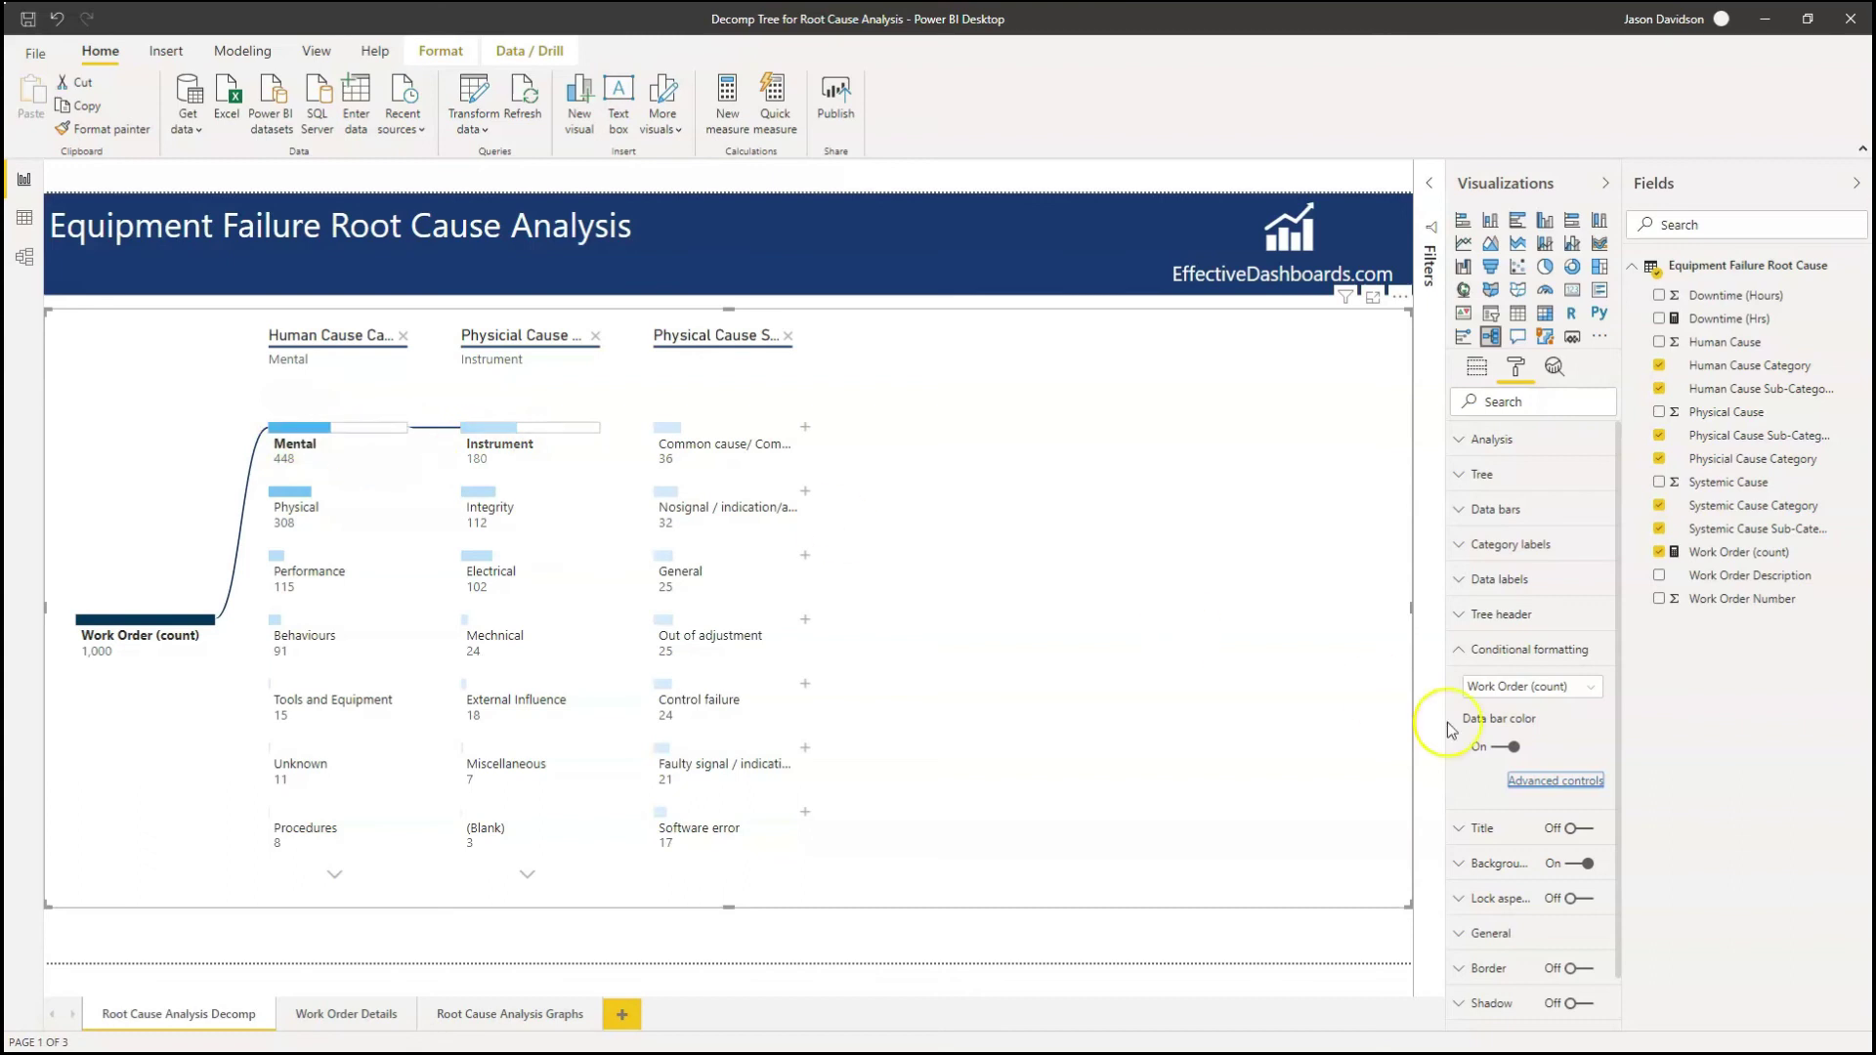
Review the decomposition tree's data bar settings, including the bar colors and the Scale to option.
{"action": "left_click", "coordinate": [1460, 651]}
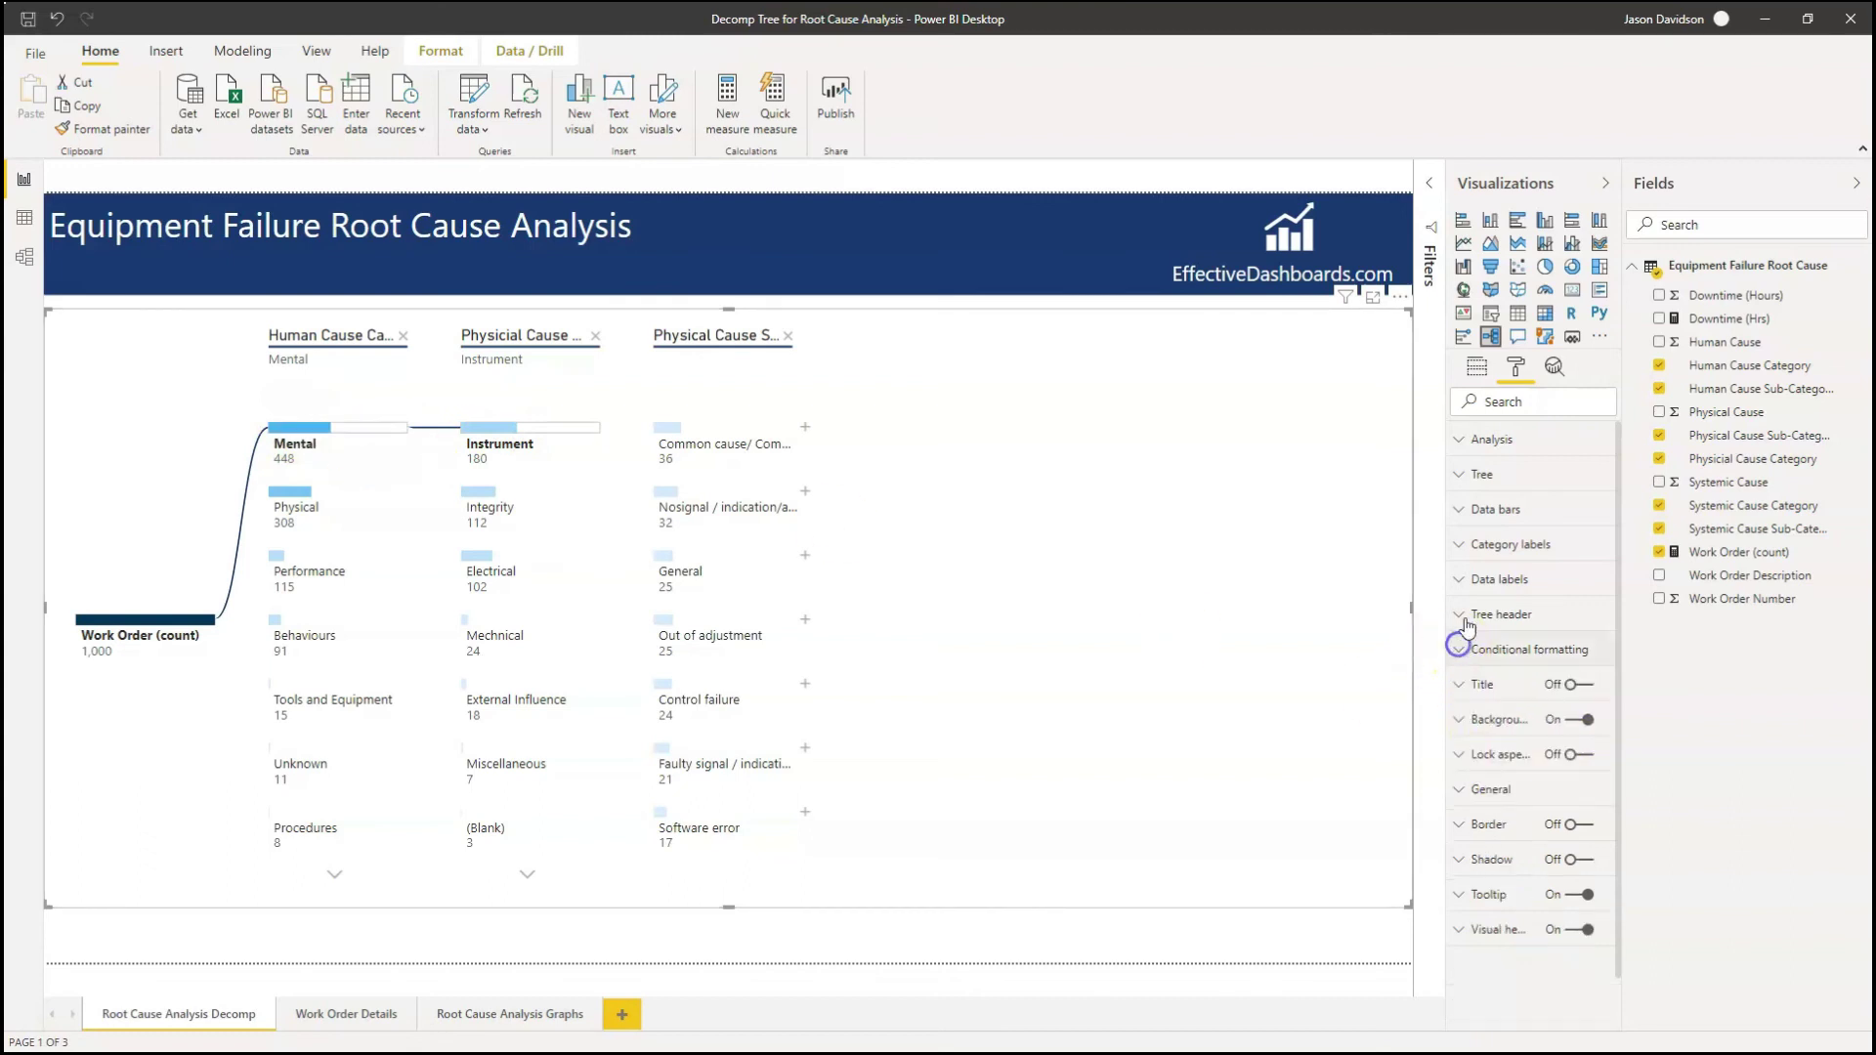
{"action": "left_click", "coordinate": [1463, 513]}
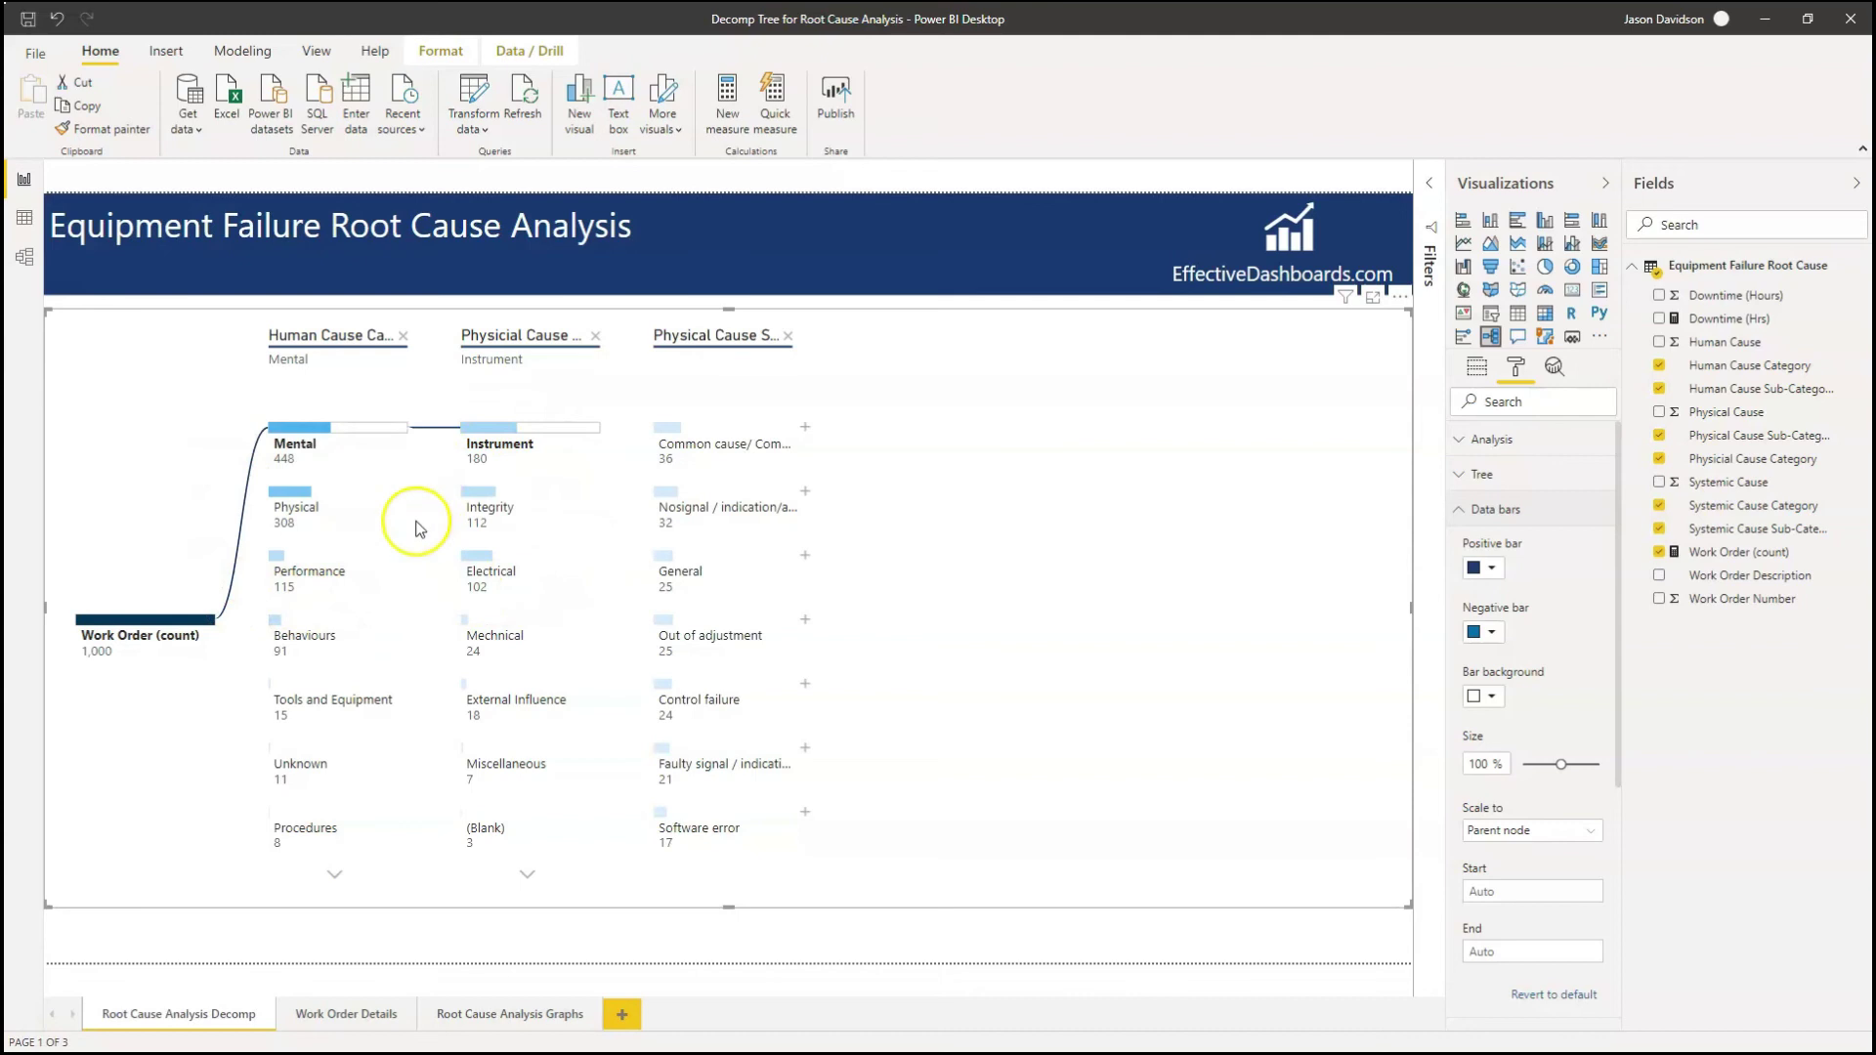
{"action": "left_click", "coordinate": [1466, 510]}
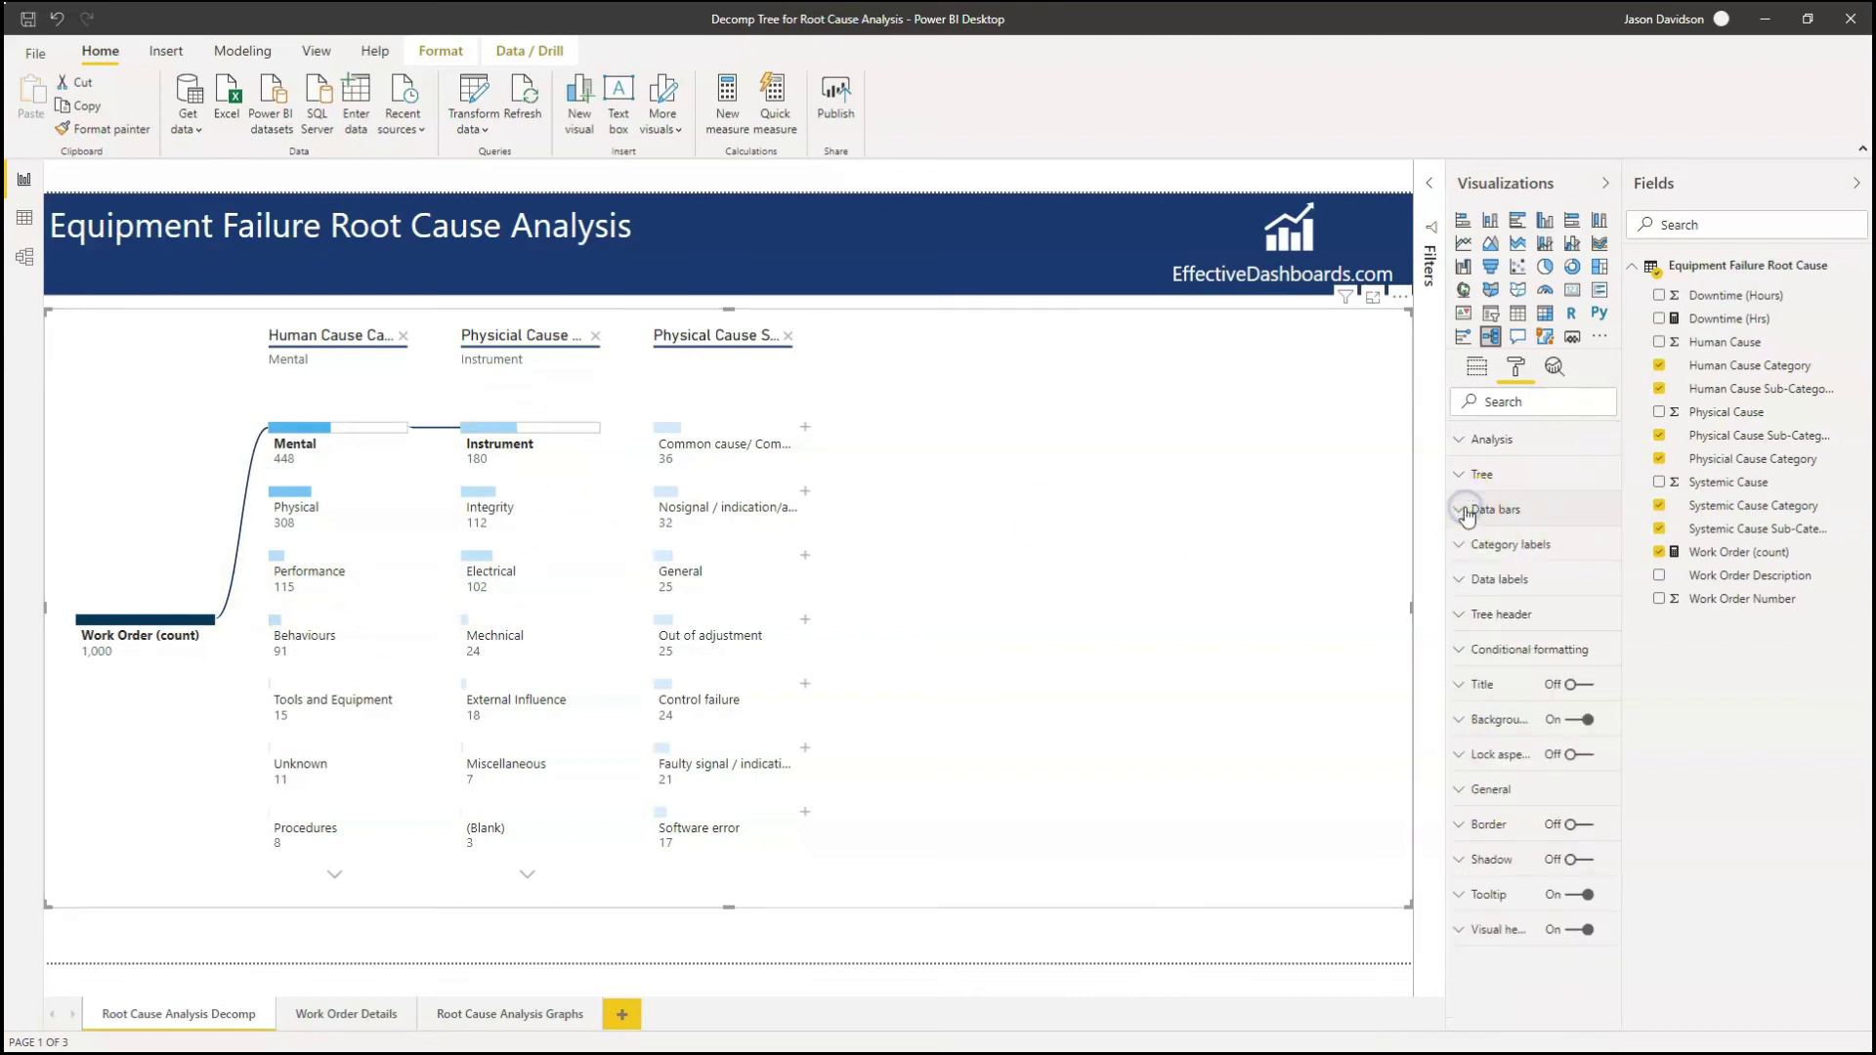
Lower the center value of the Work Order (count) data bar color scale and apply the change.
{"action": "left_click", "coordinate": [1465, 659]}
{"action": "left_click", "coordinate": [1493, 753]}
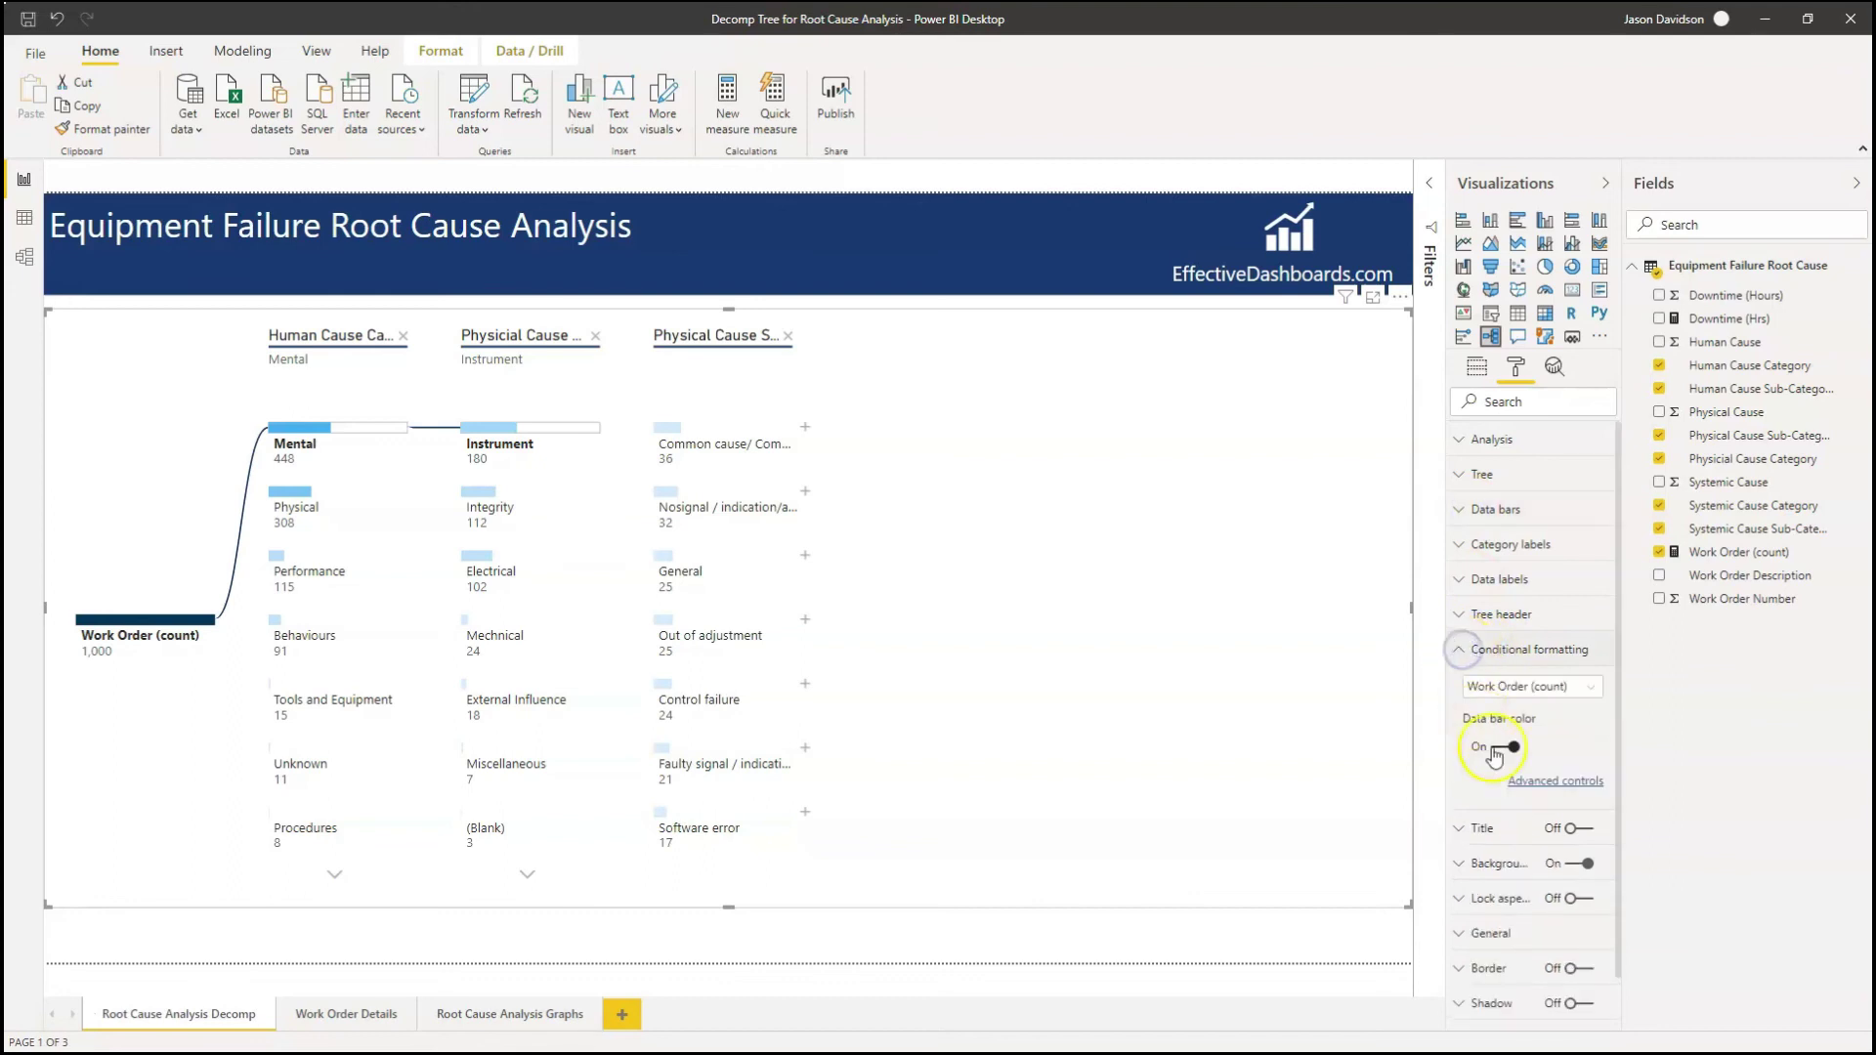
{"action": "left_click", "coordinate": [1565, 782]}
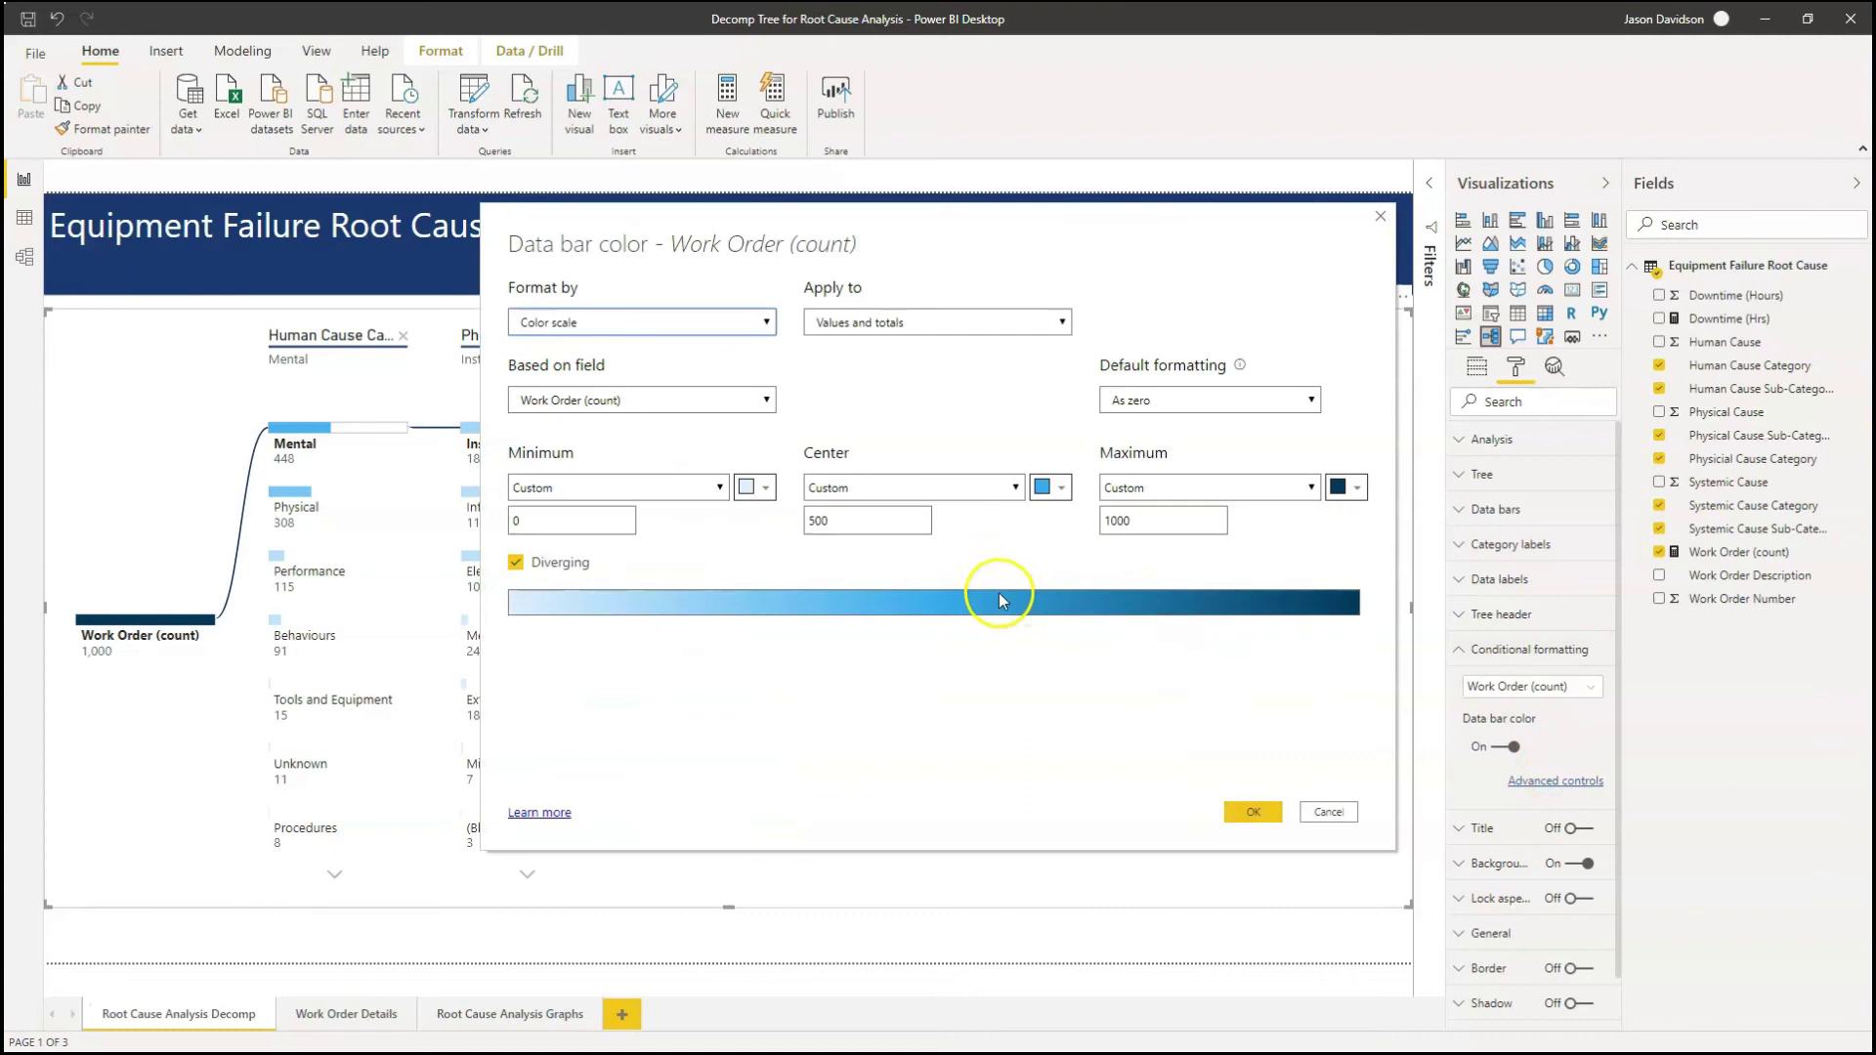
{"action": "left_click_drag", "start_coordinate": [864, 527], "coordinate": [777, 519]}
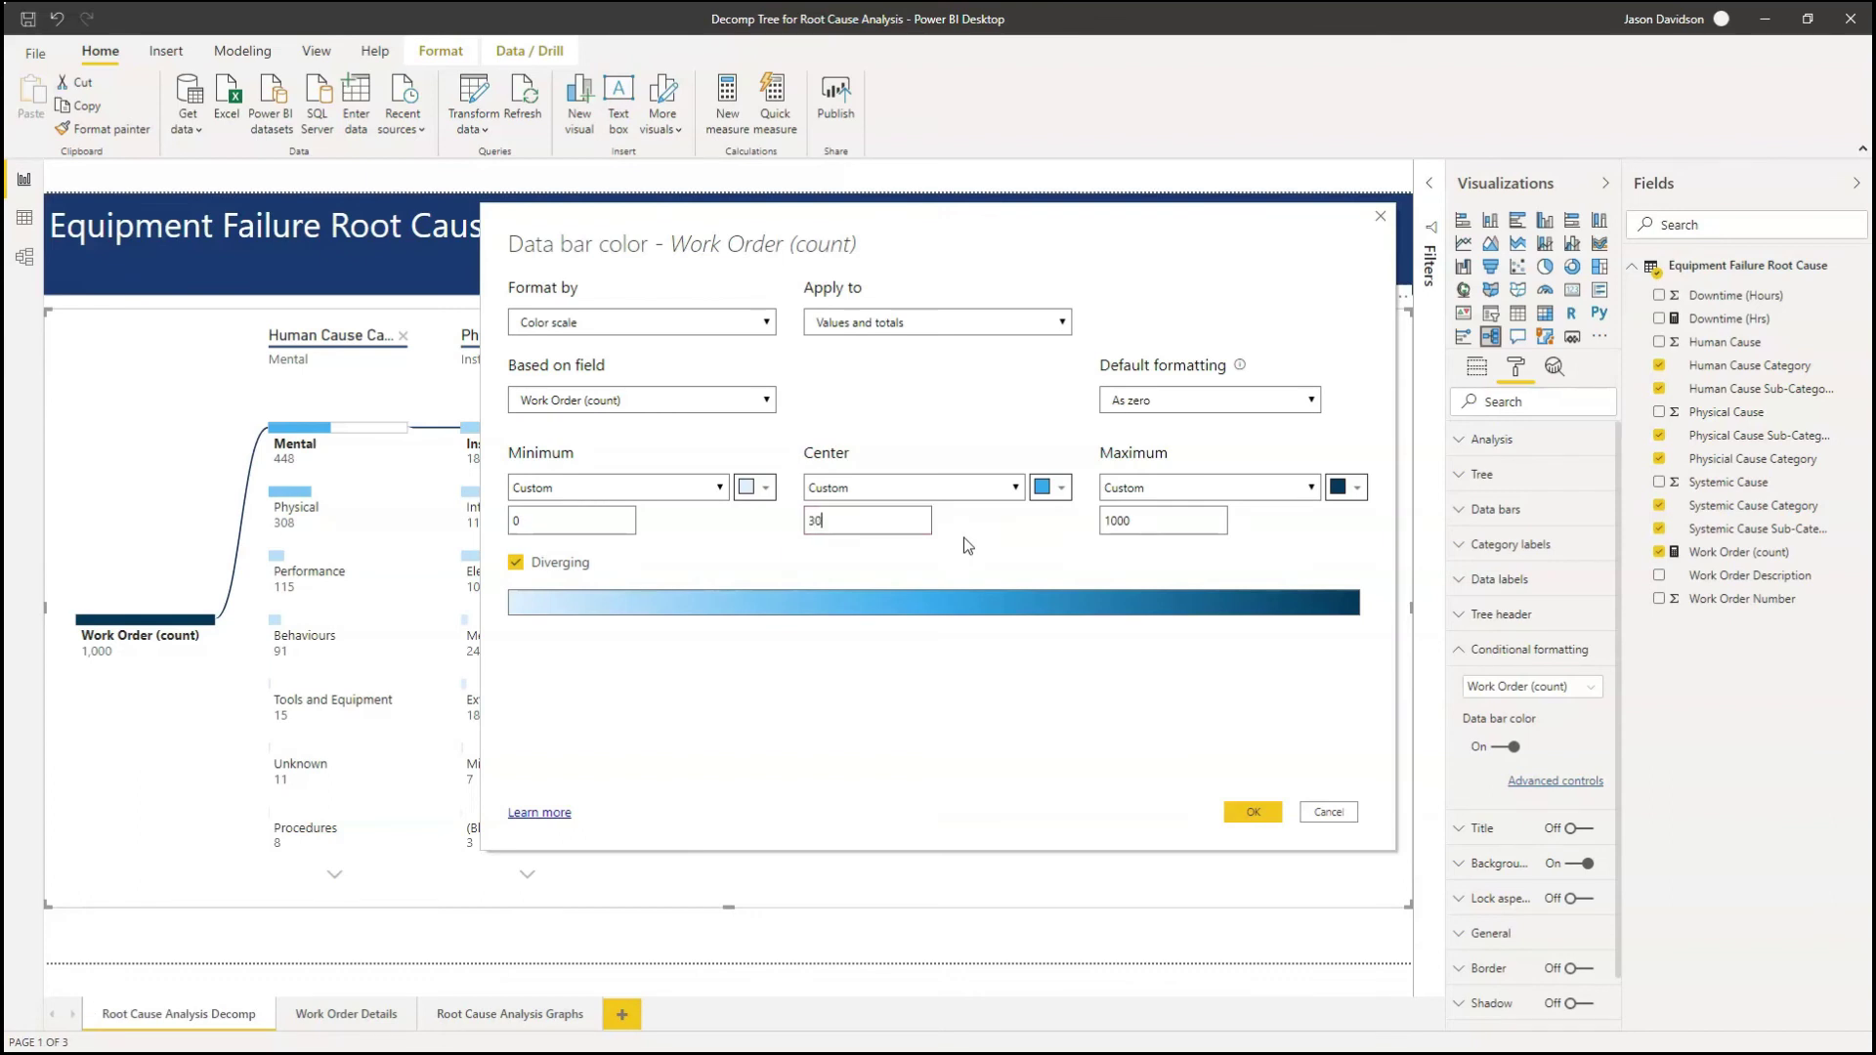
{"action": "key", "text": "Return"}
Narrow the decomposition tree visual so it ends just past the Physical Cause Sub-Category level.
{"action": "left_click", "coordinate": [293, 383]}
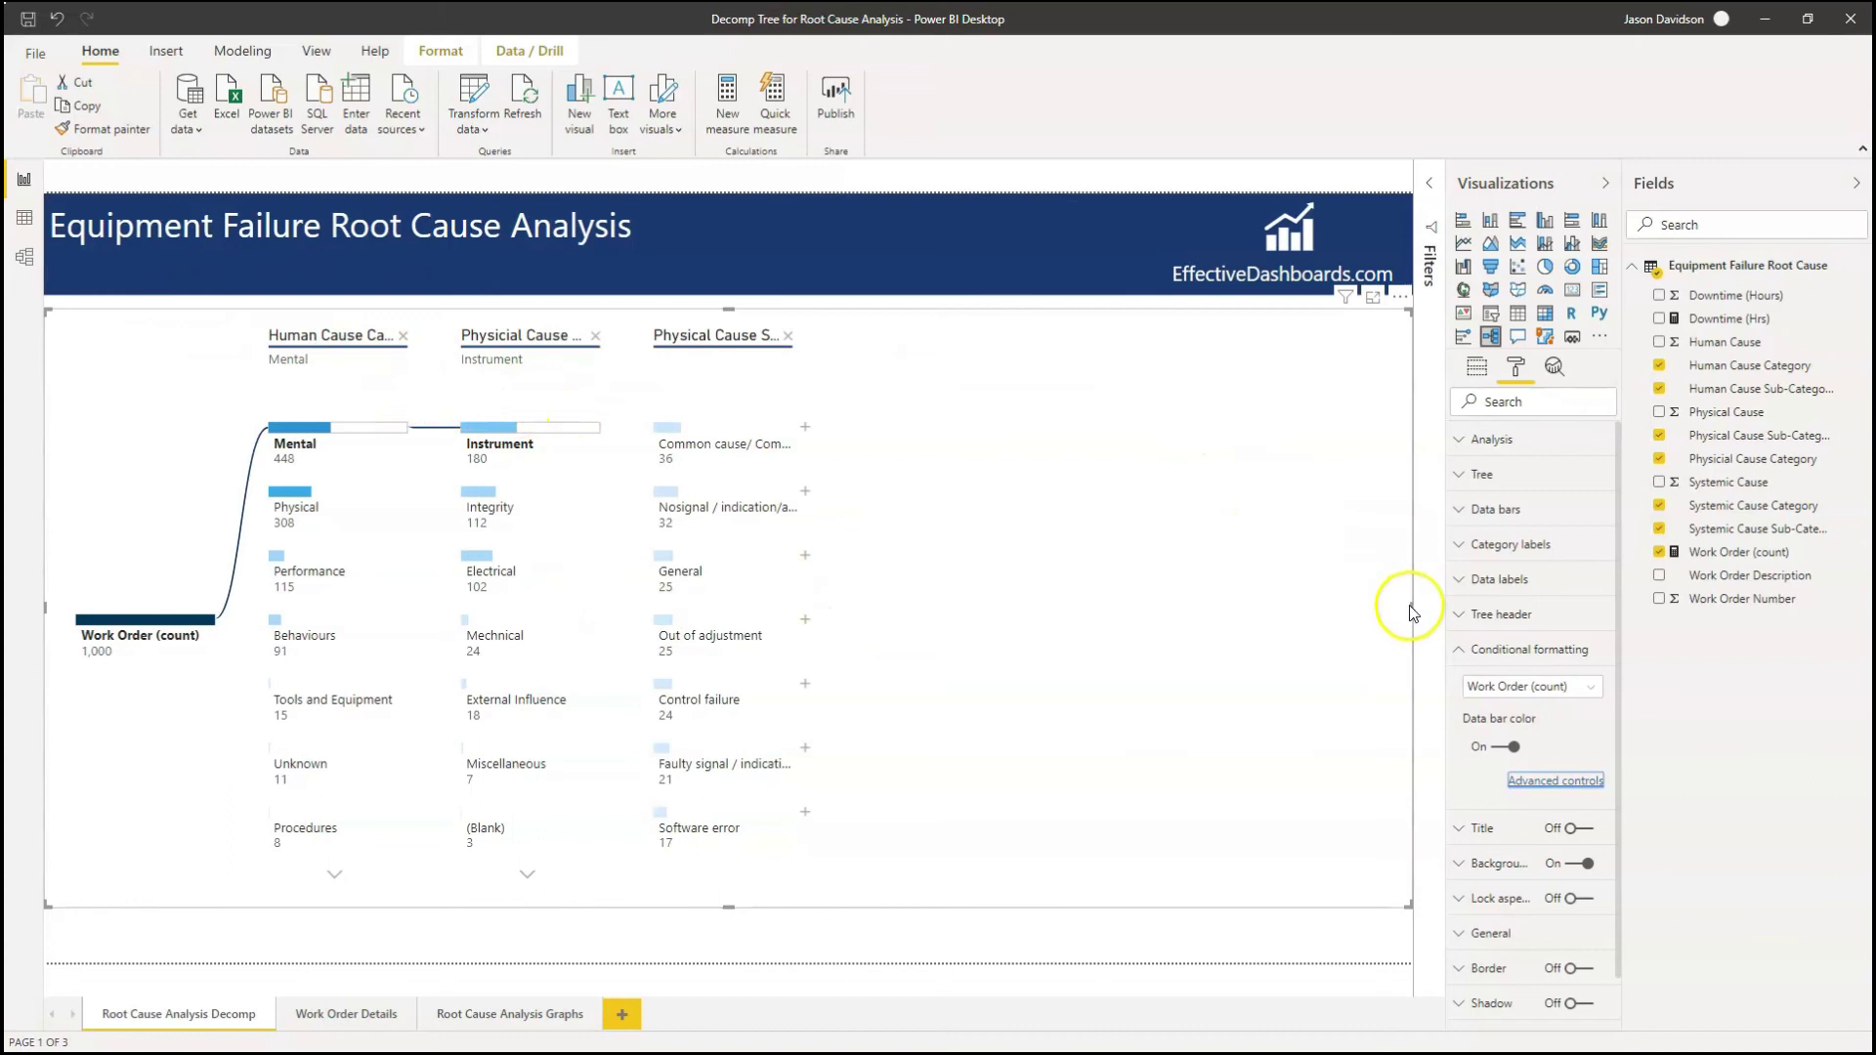
{"action": "left_click_drag", "start_coordinate": [1411, 606], "coordinate": [867, 628]}
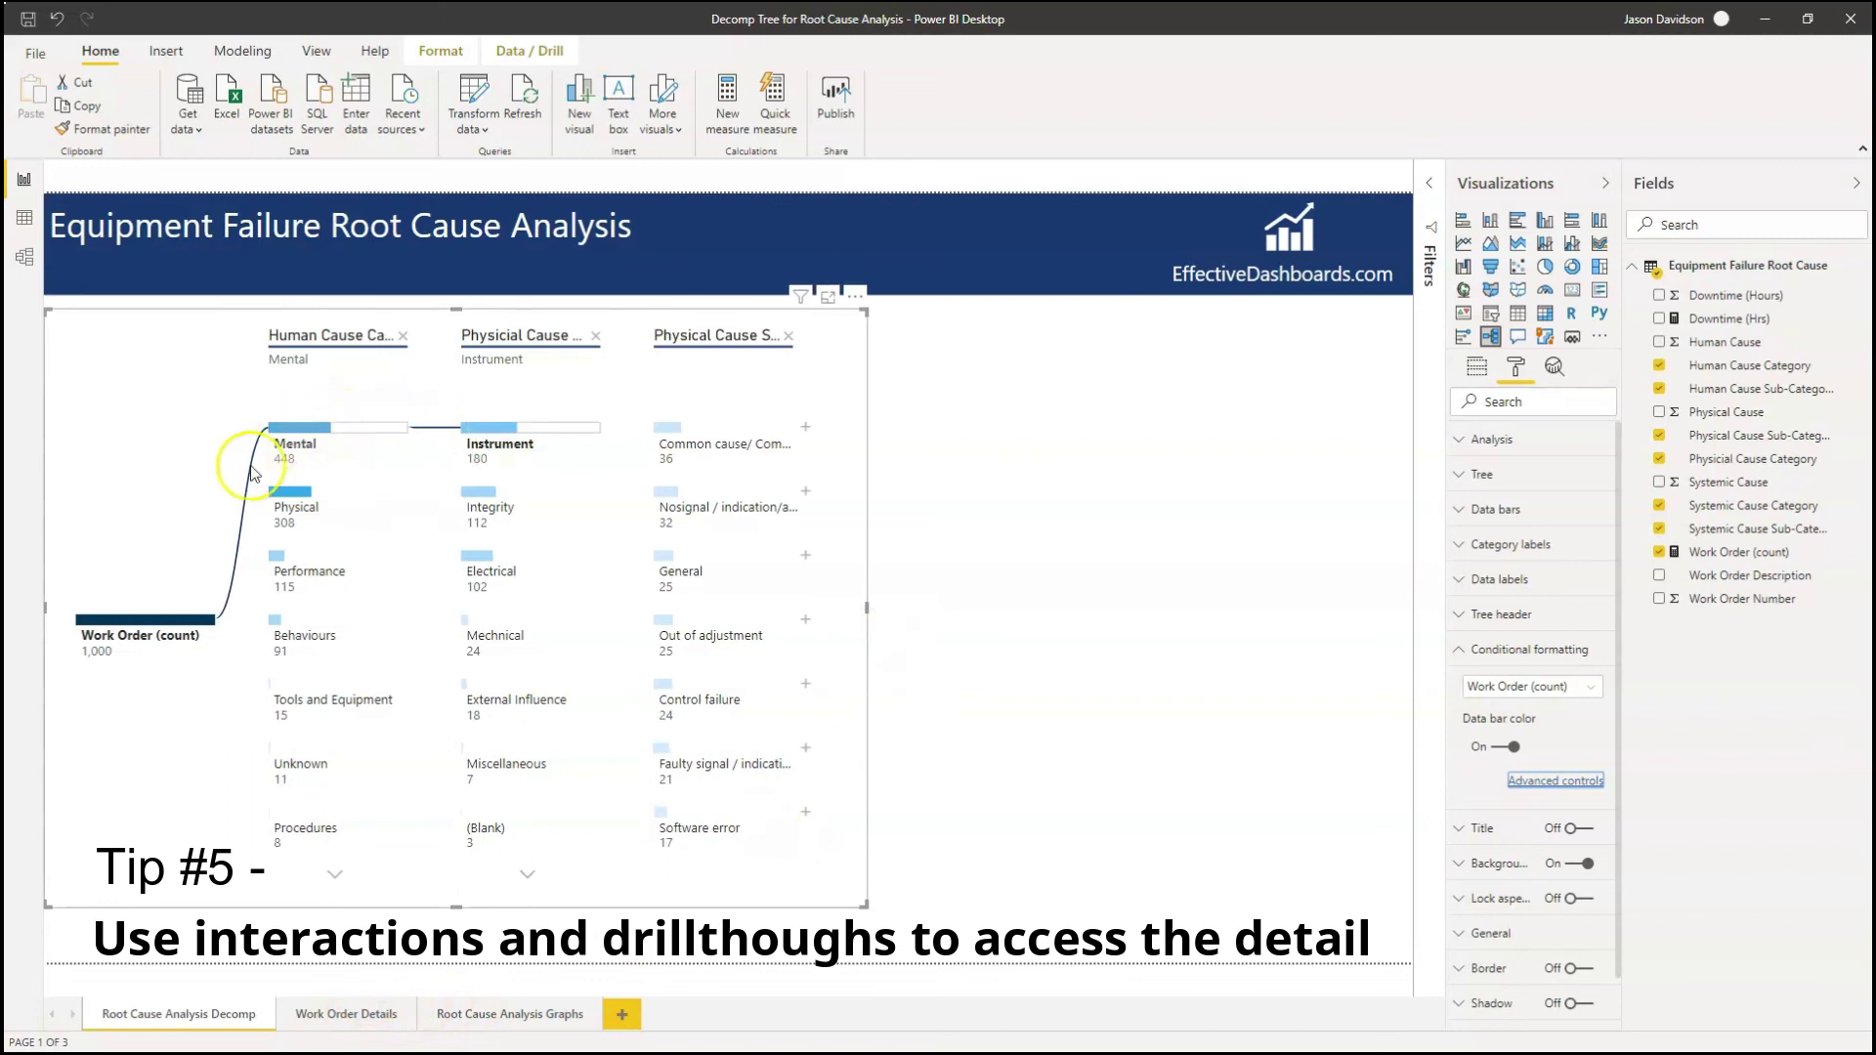
Check the drill-through fields on the Work Order Details page, and drill through to it from the Nosignal / indication/alarm node.
{"action": "left_click", "coordinate": [347, 1014]}
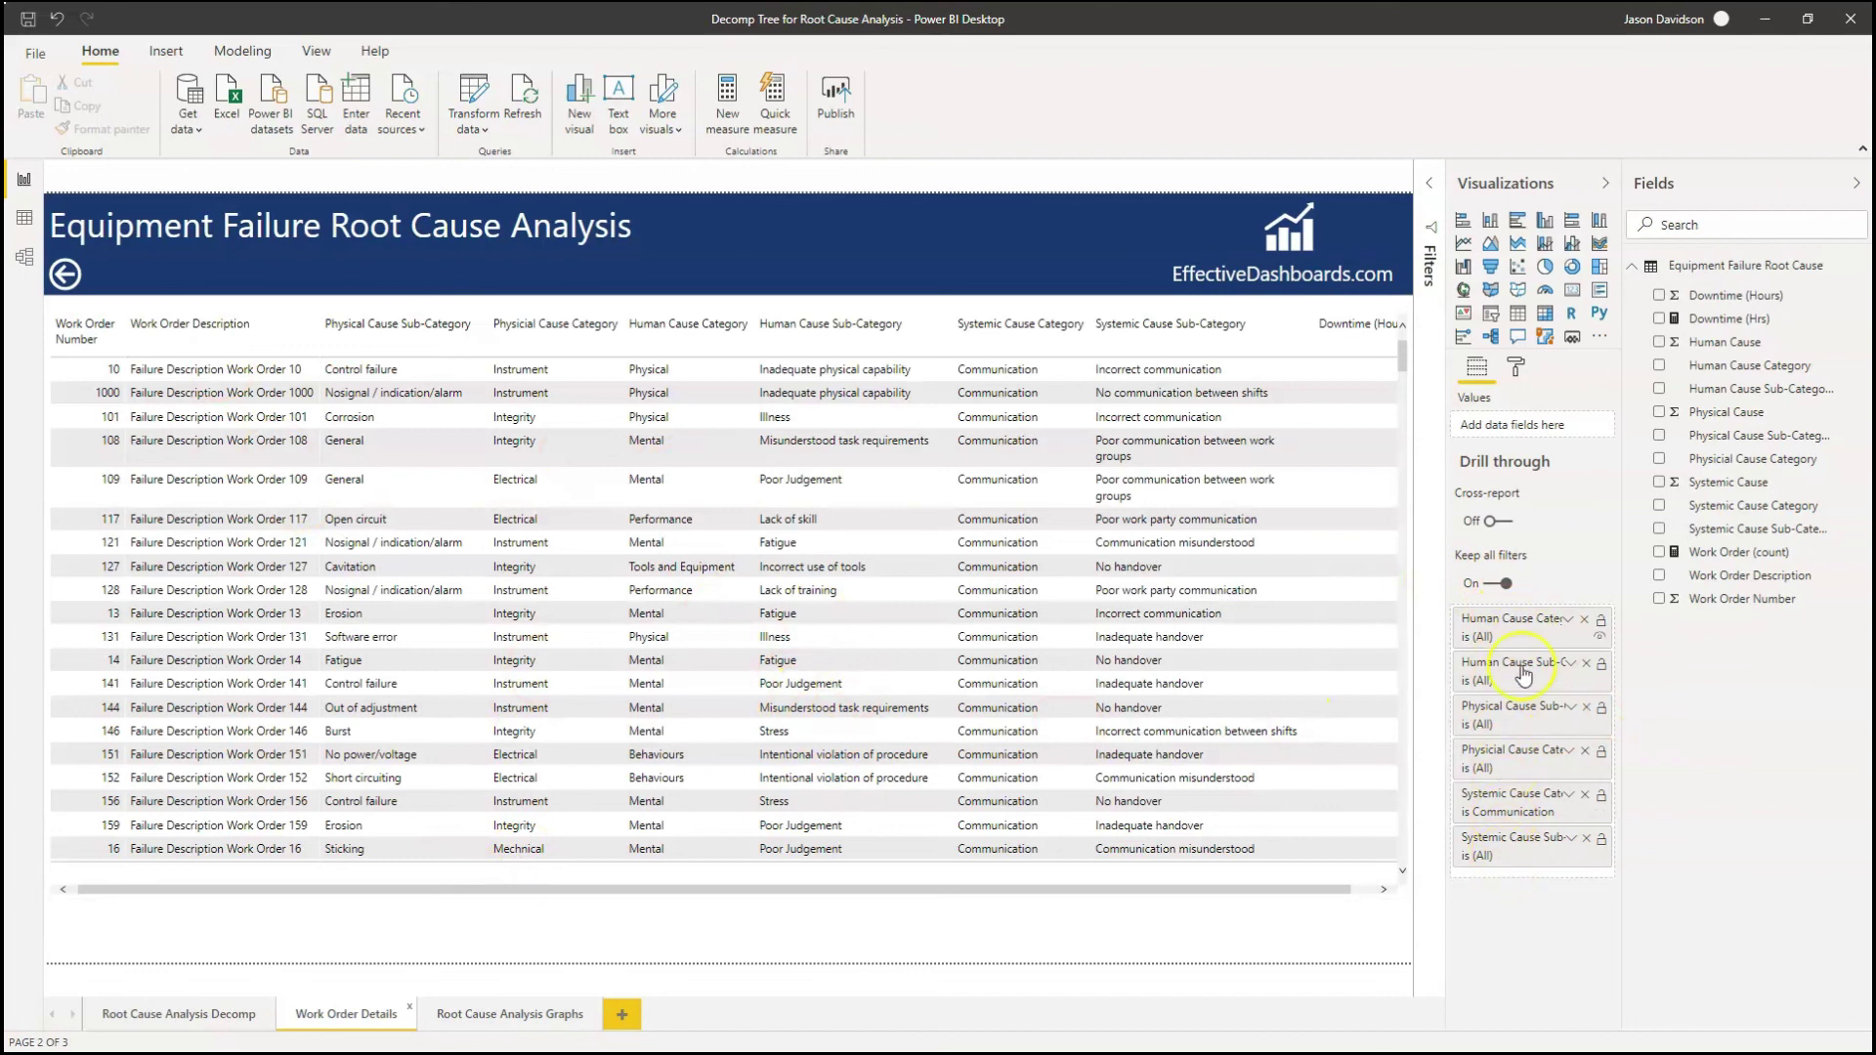
{"action": "left_click", "coordinate": [219, 1016]}
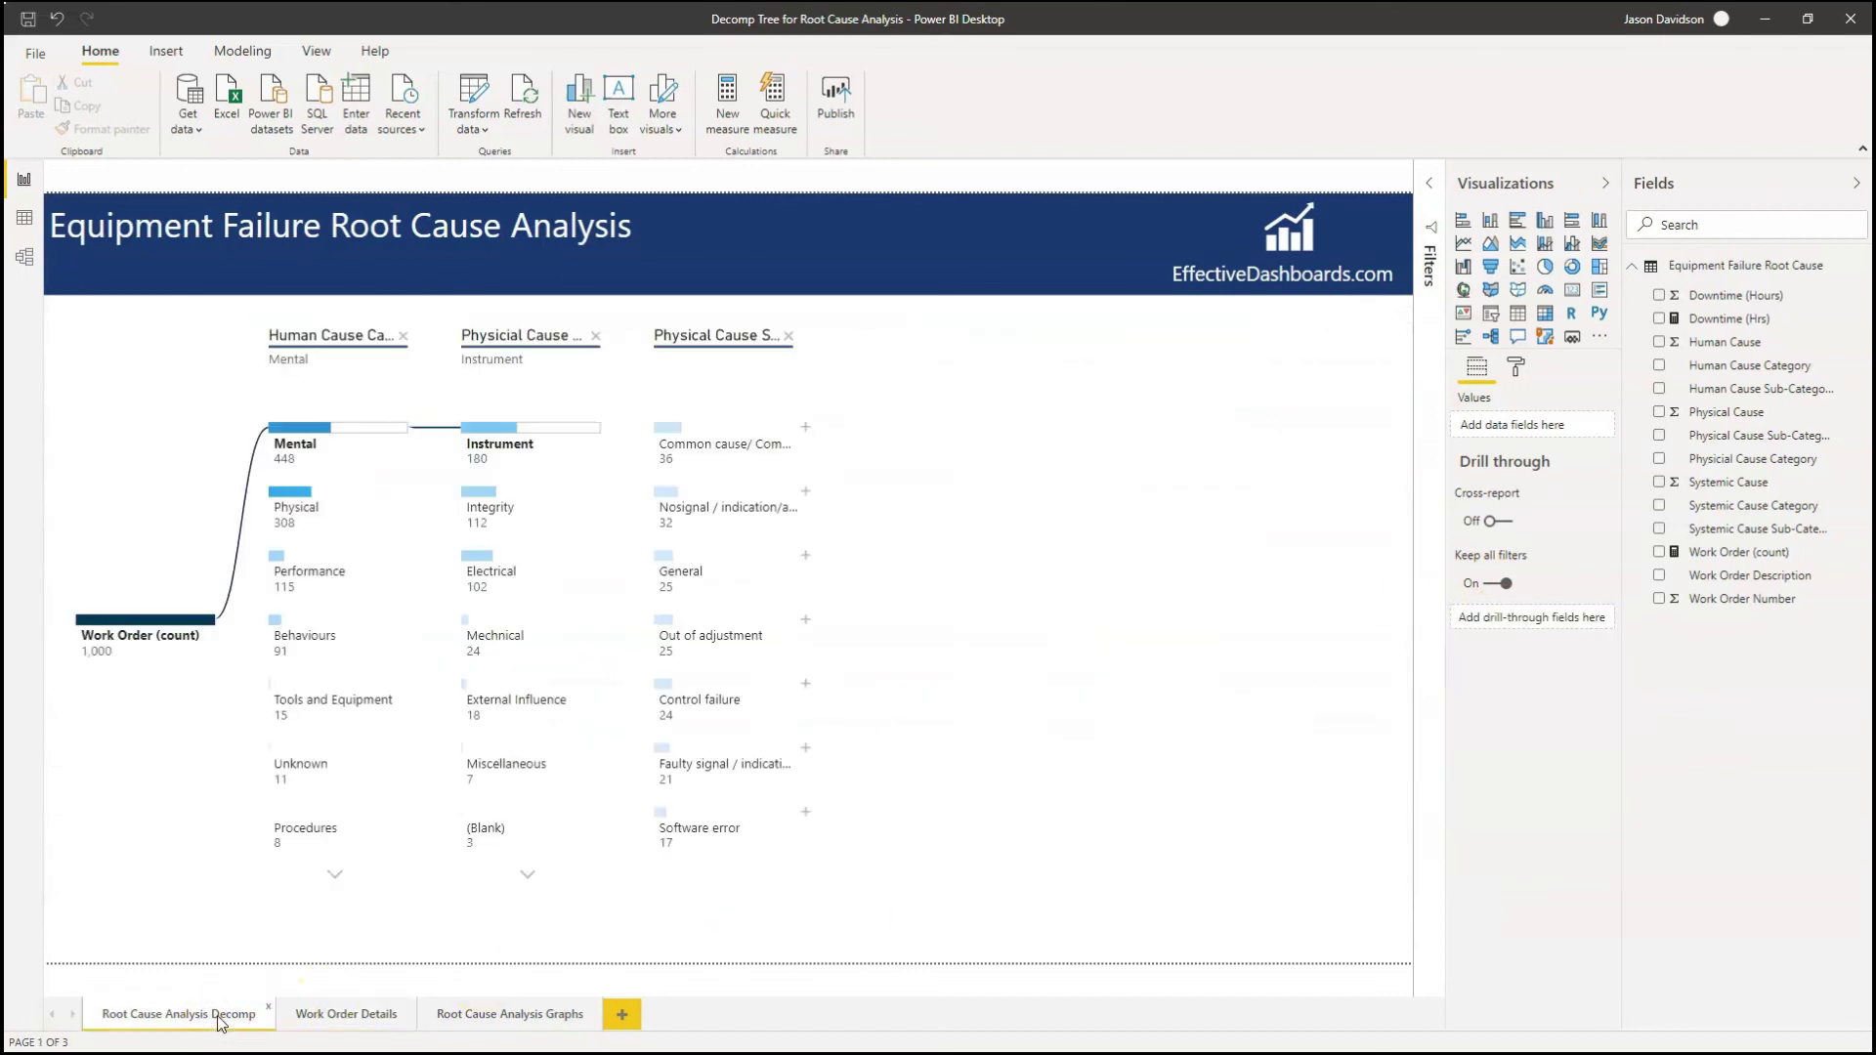
{"action": "mouse_move", "coordinate": [295, 458]}
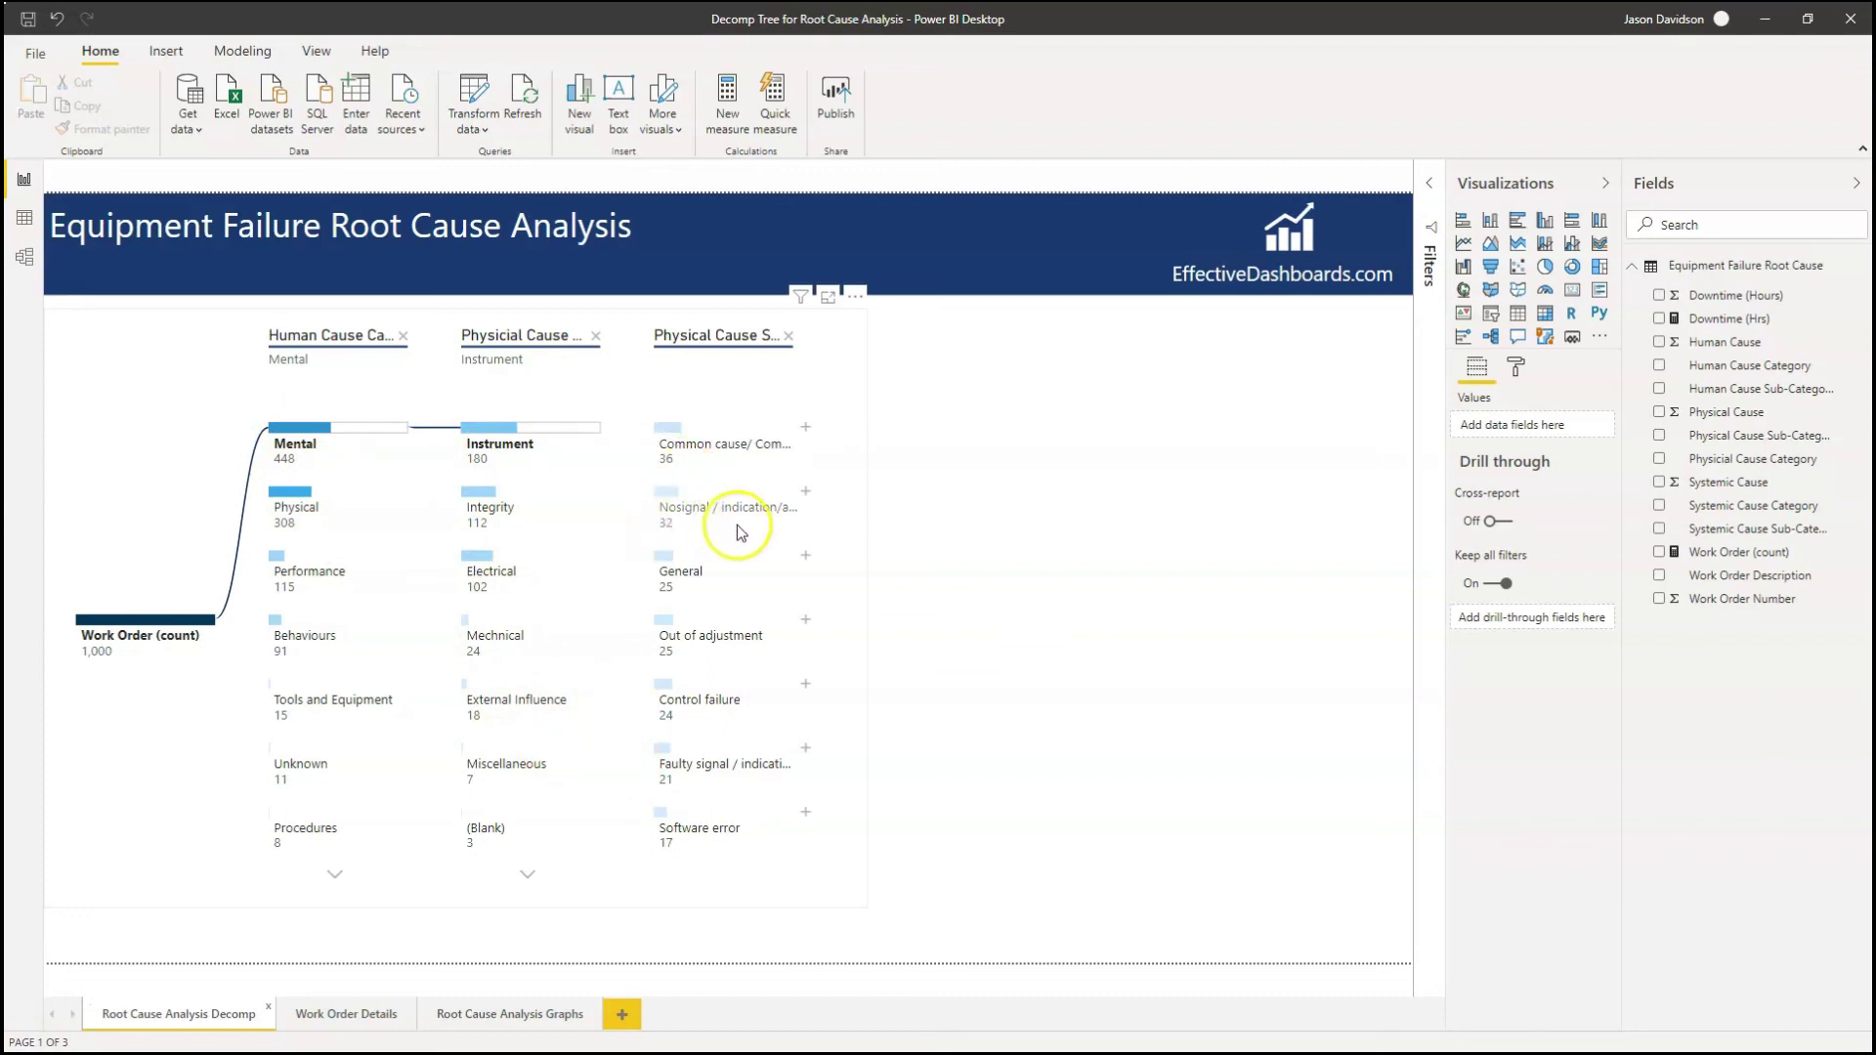
{"action": "mouse_move", "coordinate": [712, 354]}
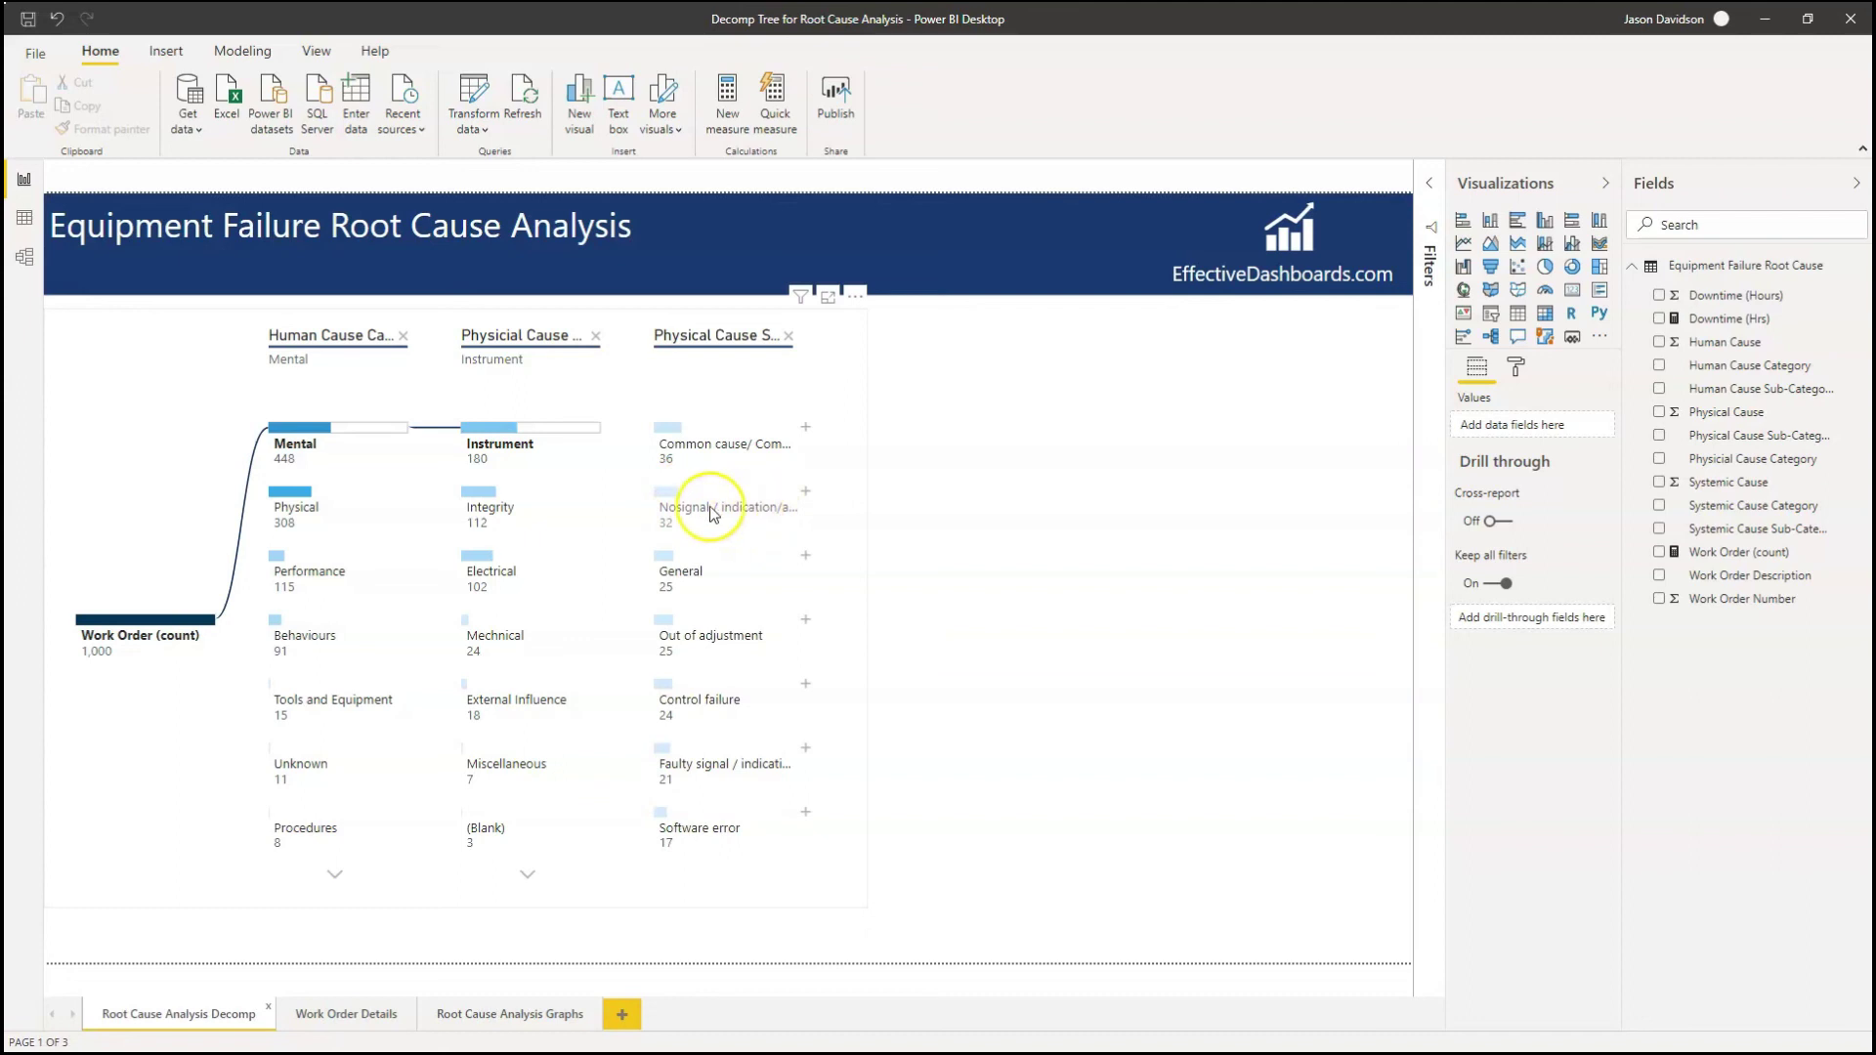
{"action": "left_click", "coordinate": [671, 500]}
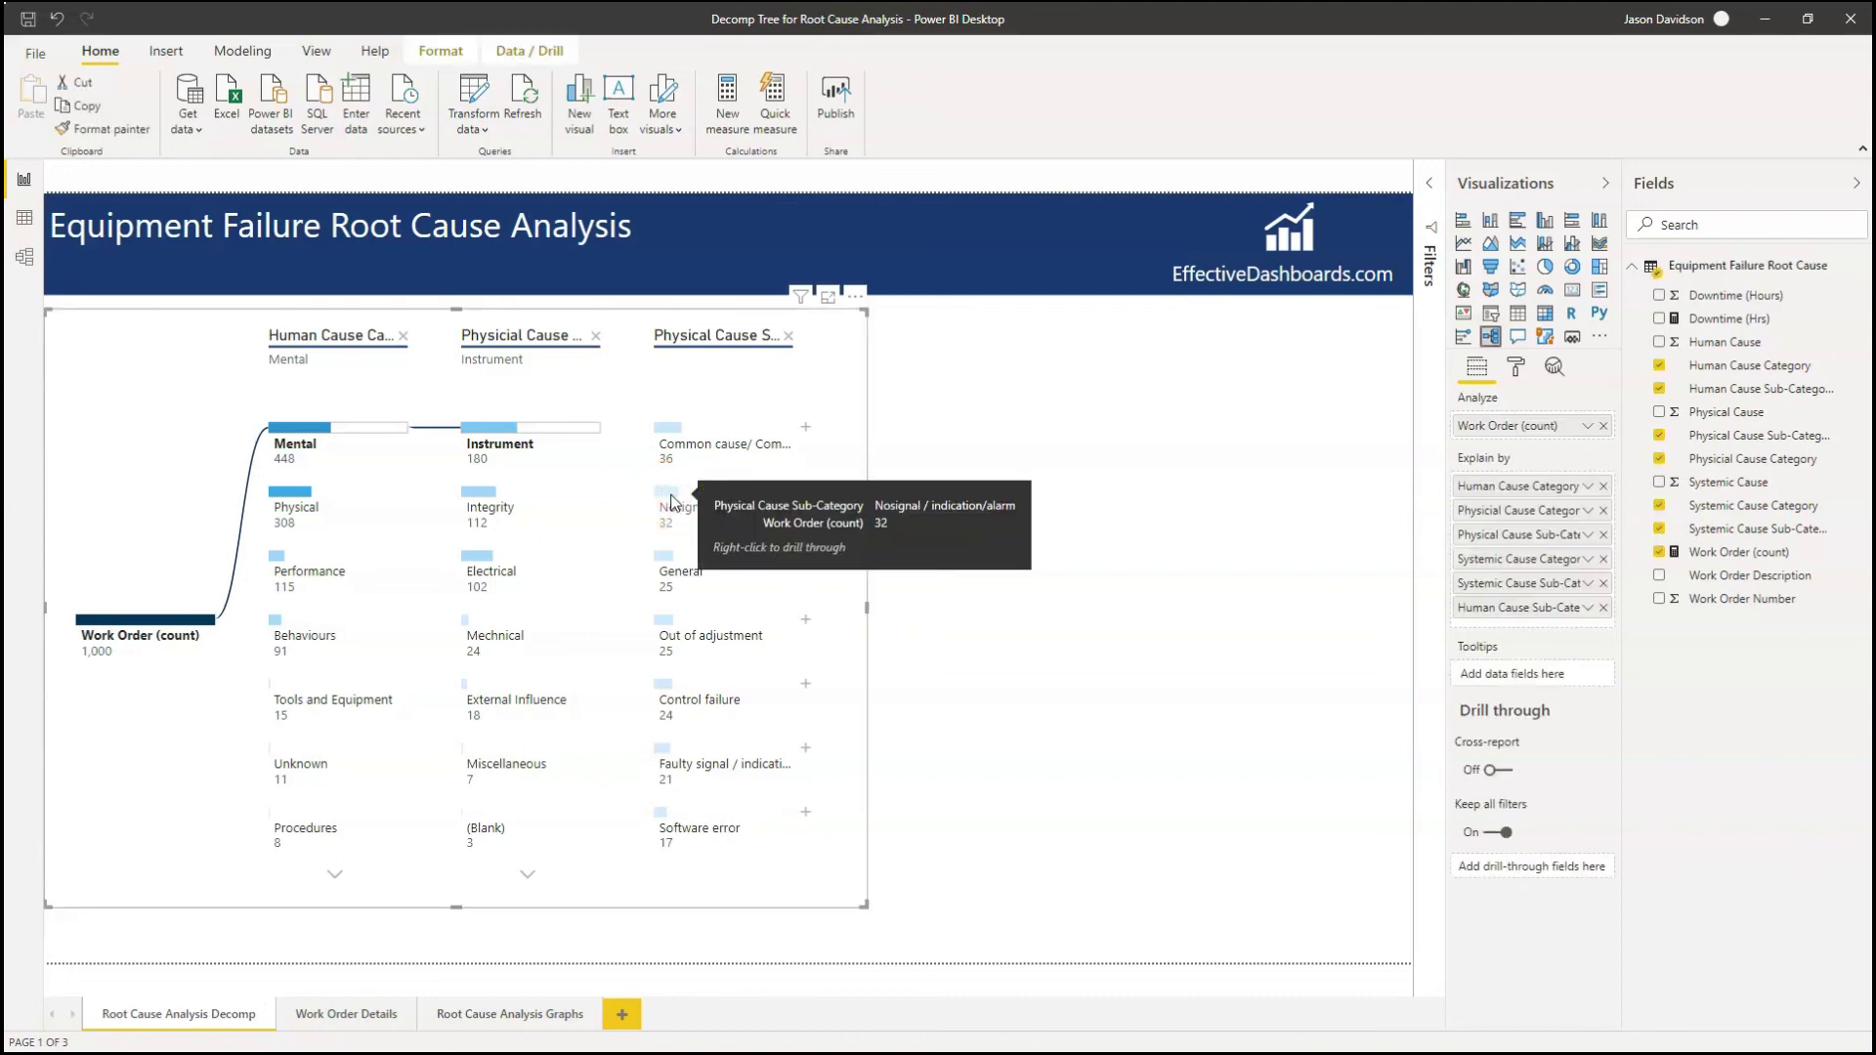
{"action": "mouse_move", "coordinate": [728, 575]}
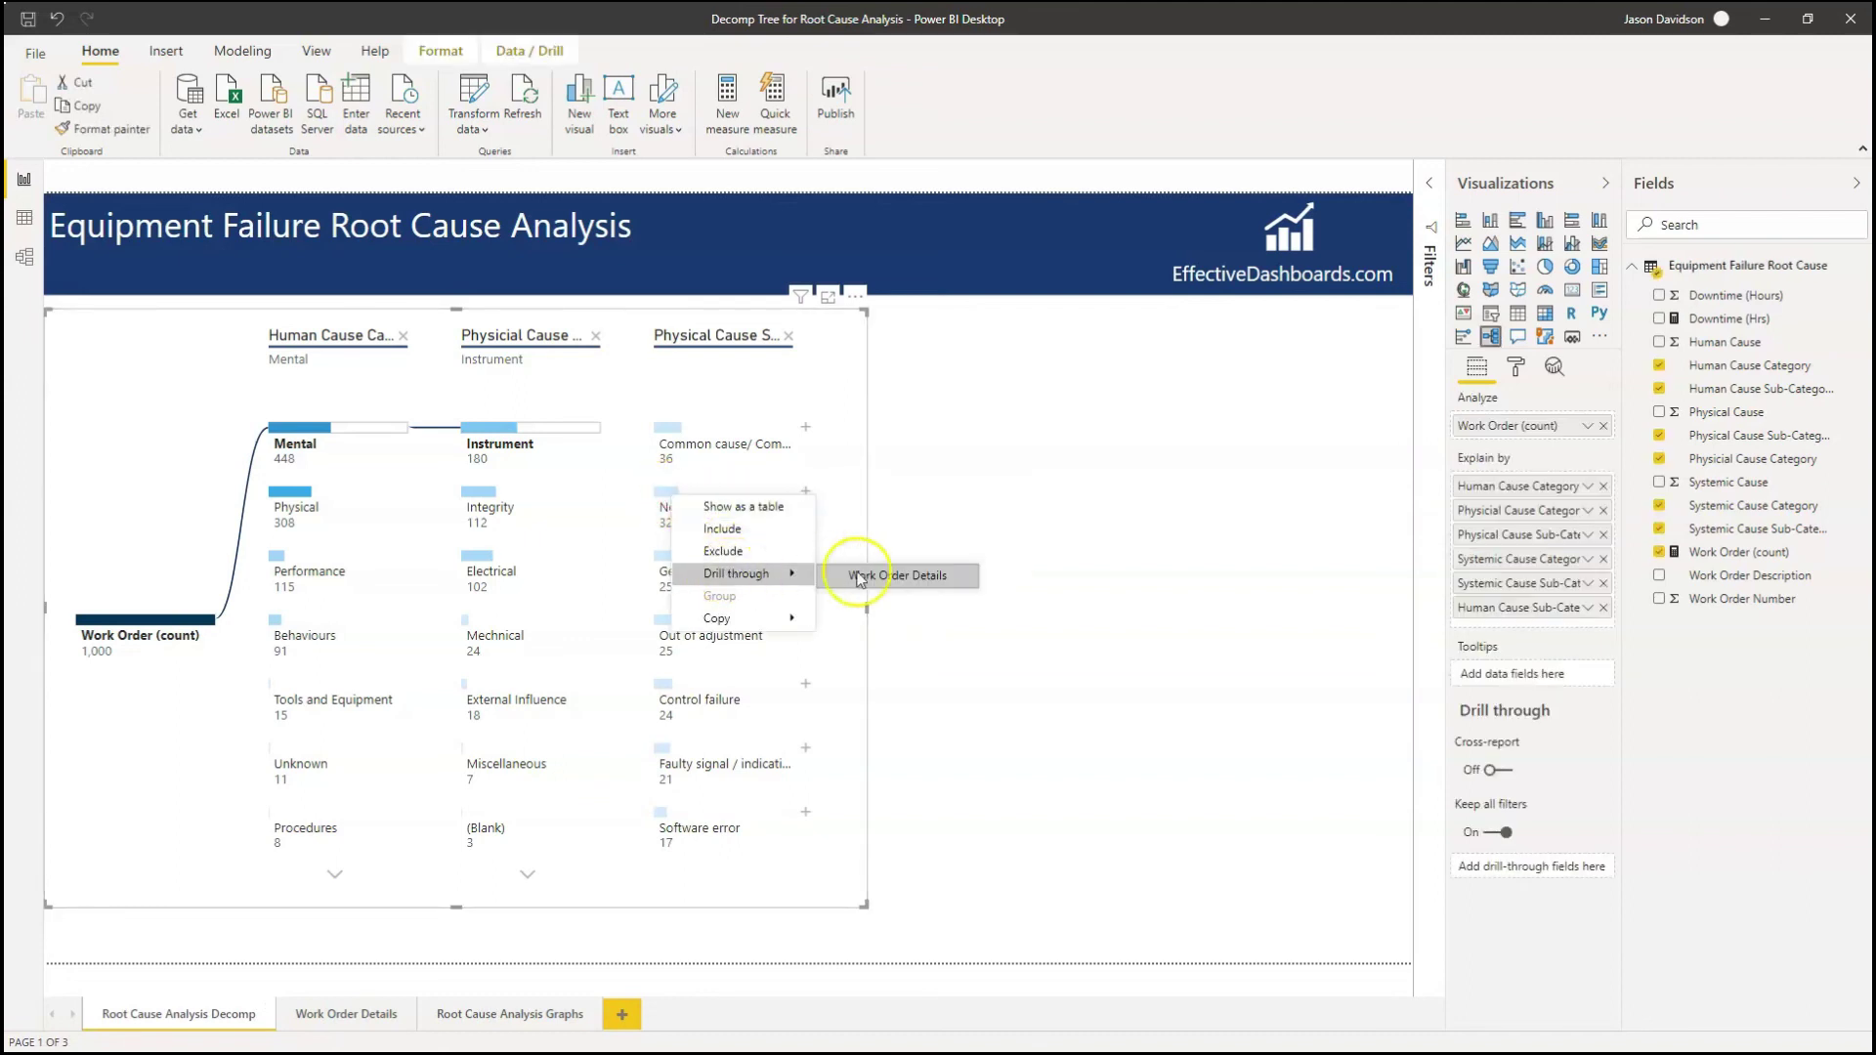
{"action": "left_click", "coordinate": [885, 575]}
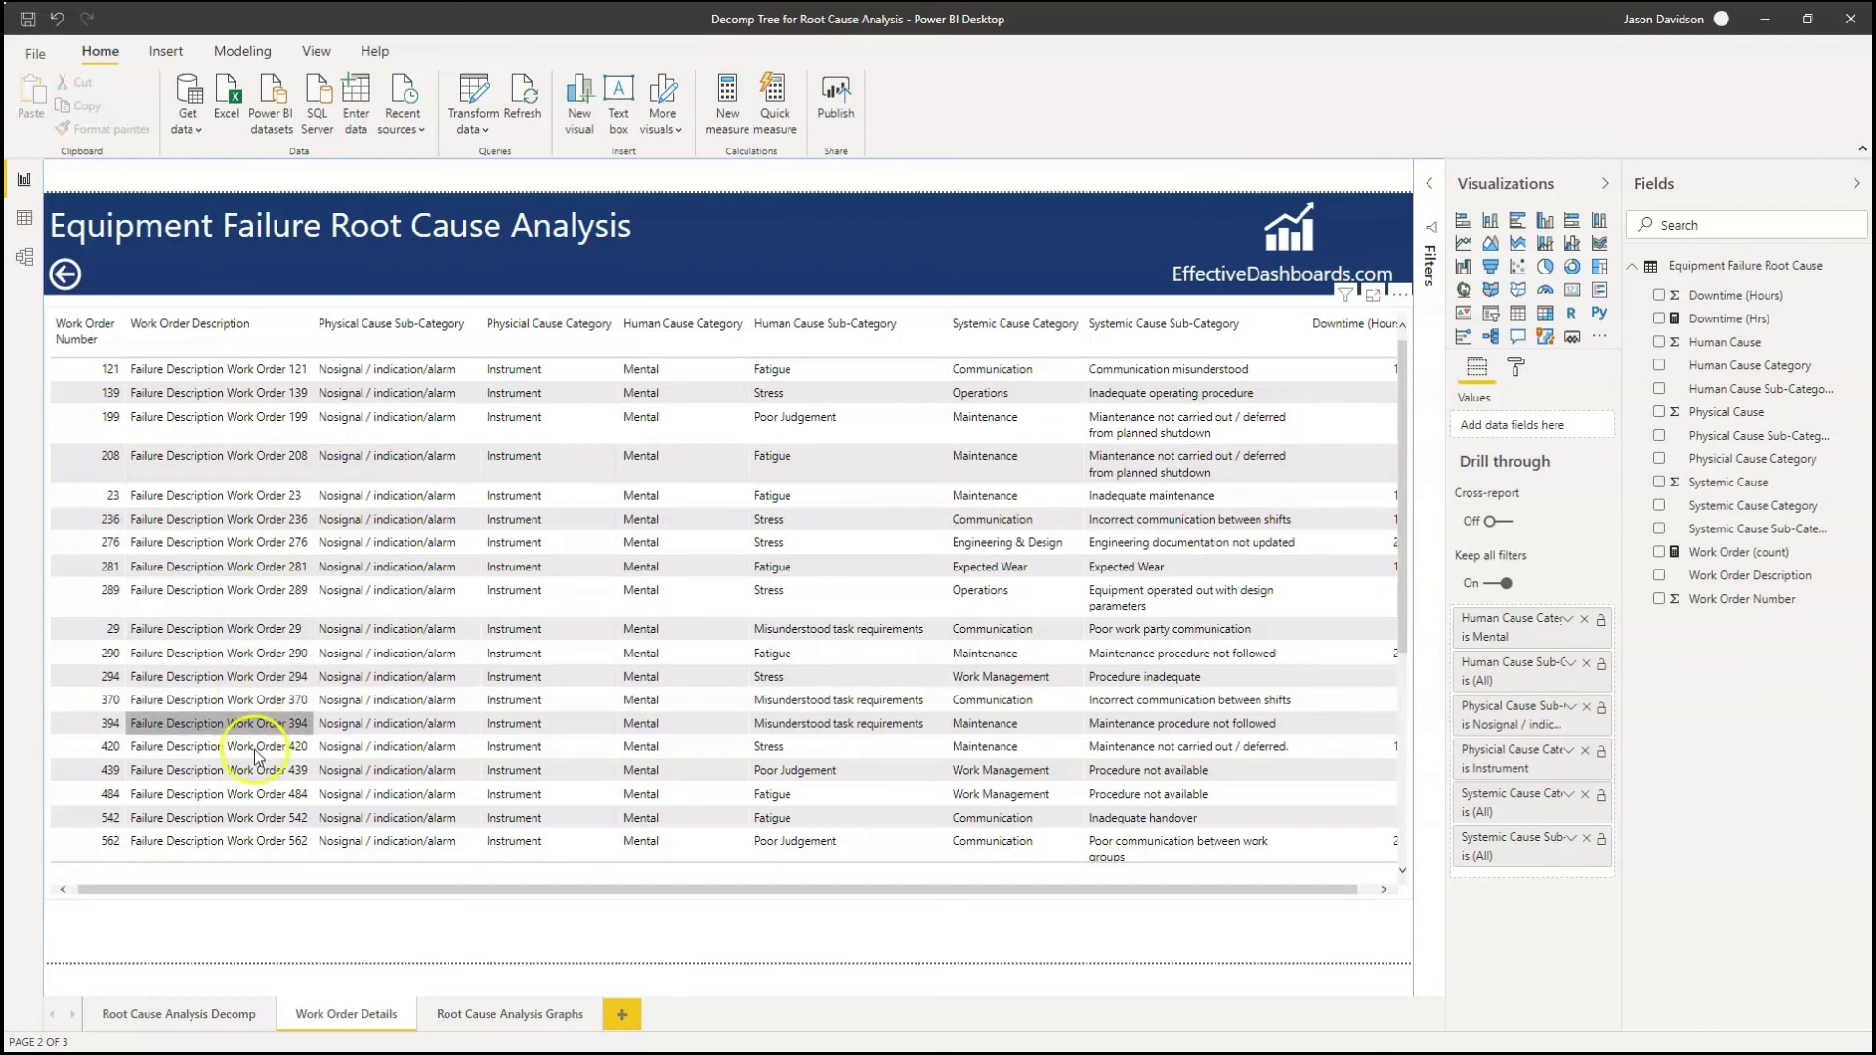
Return to the Root Cause Analysis Decomp page and add a table beside the tree with Work Order Number, Work Order Description and Physicial Cause Category.
{"action": "left_click", "coordinate": [66, 277], "text": "ctrl"}
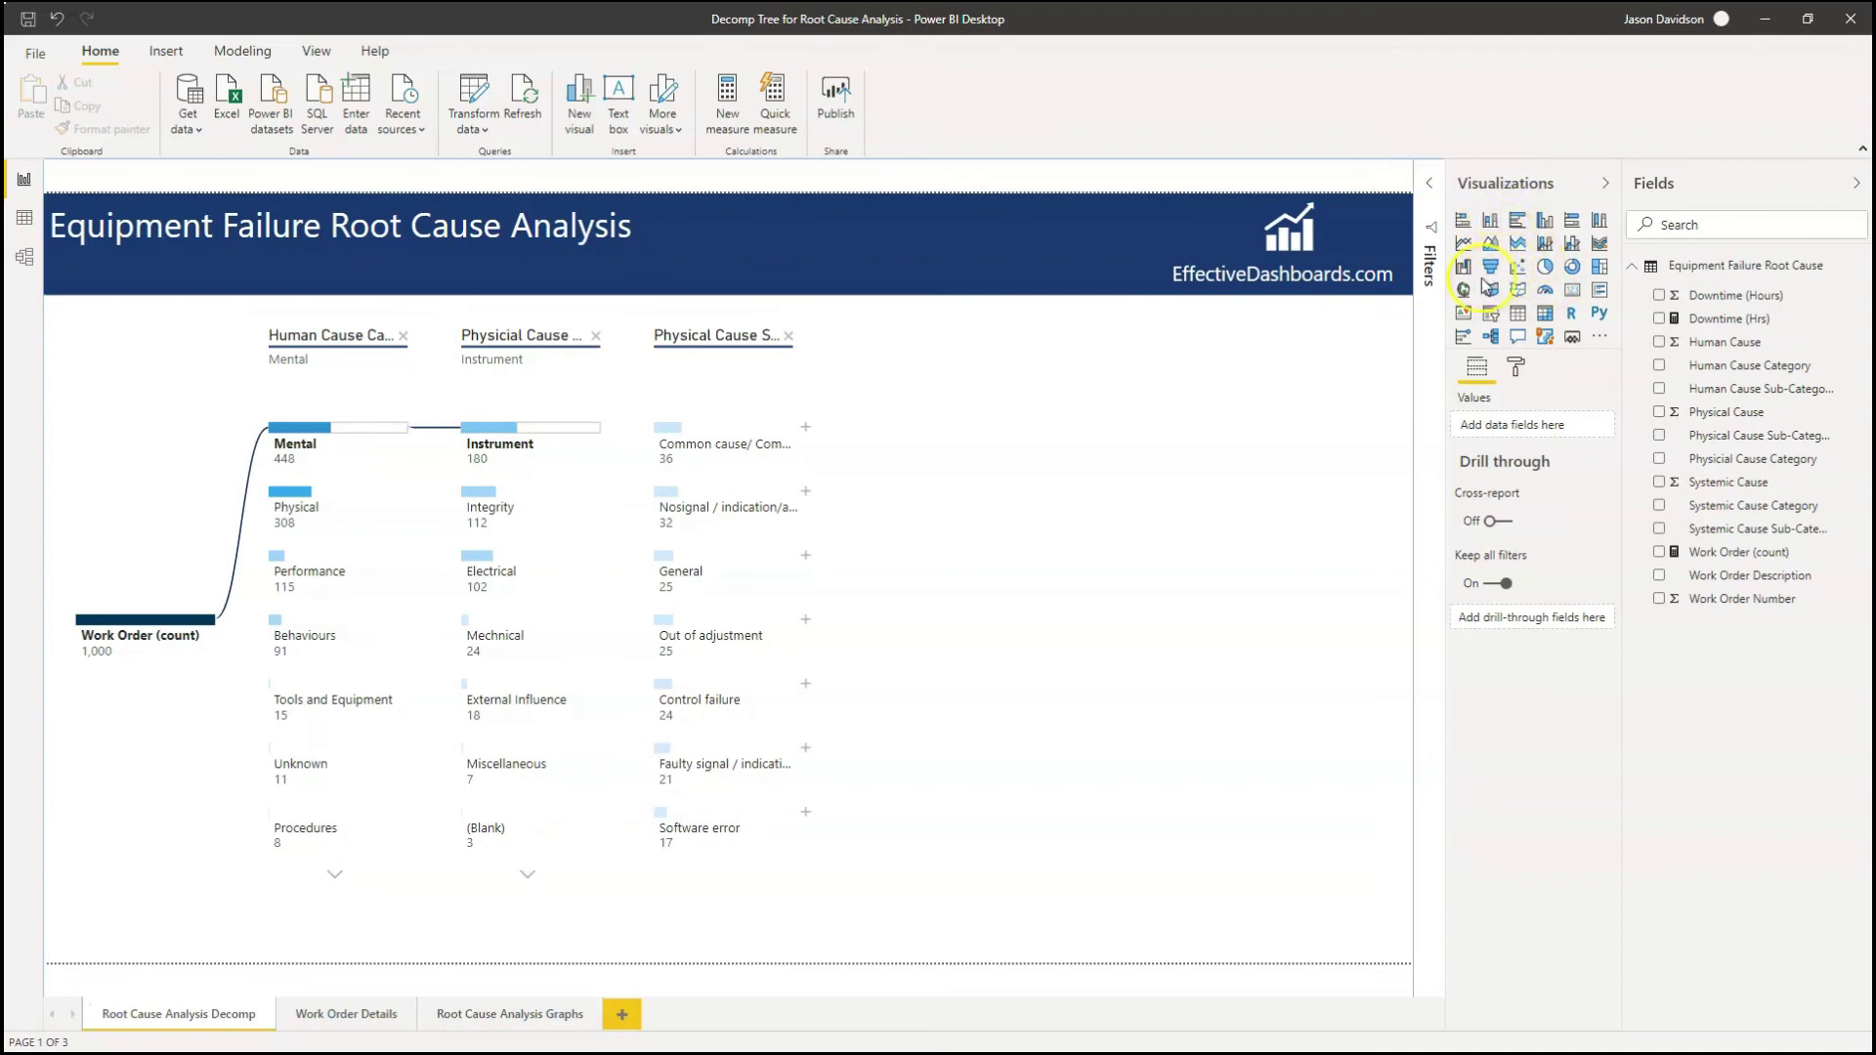
{"action": "left_click", "coordinate": [1524, 323]}
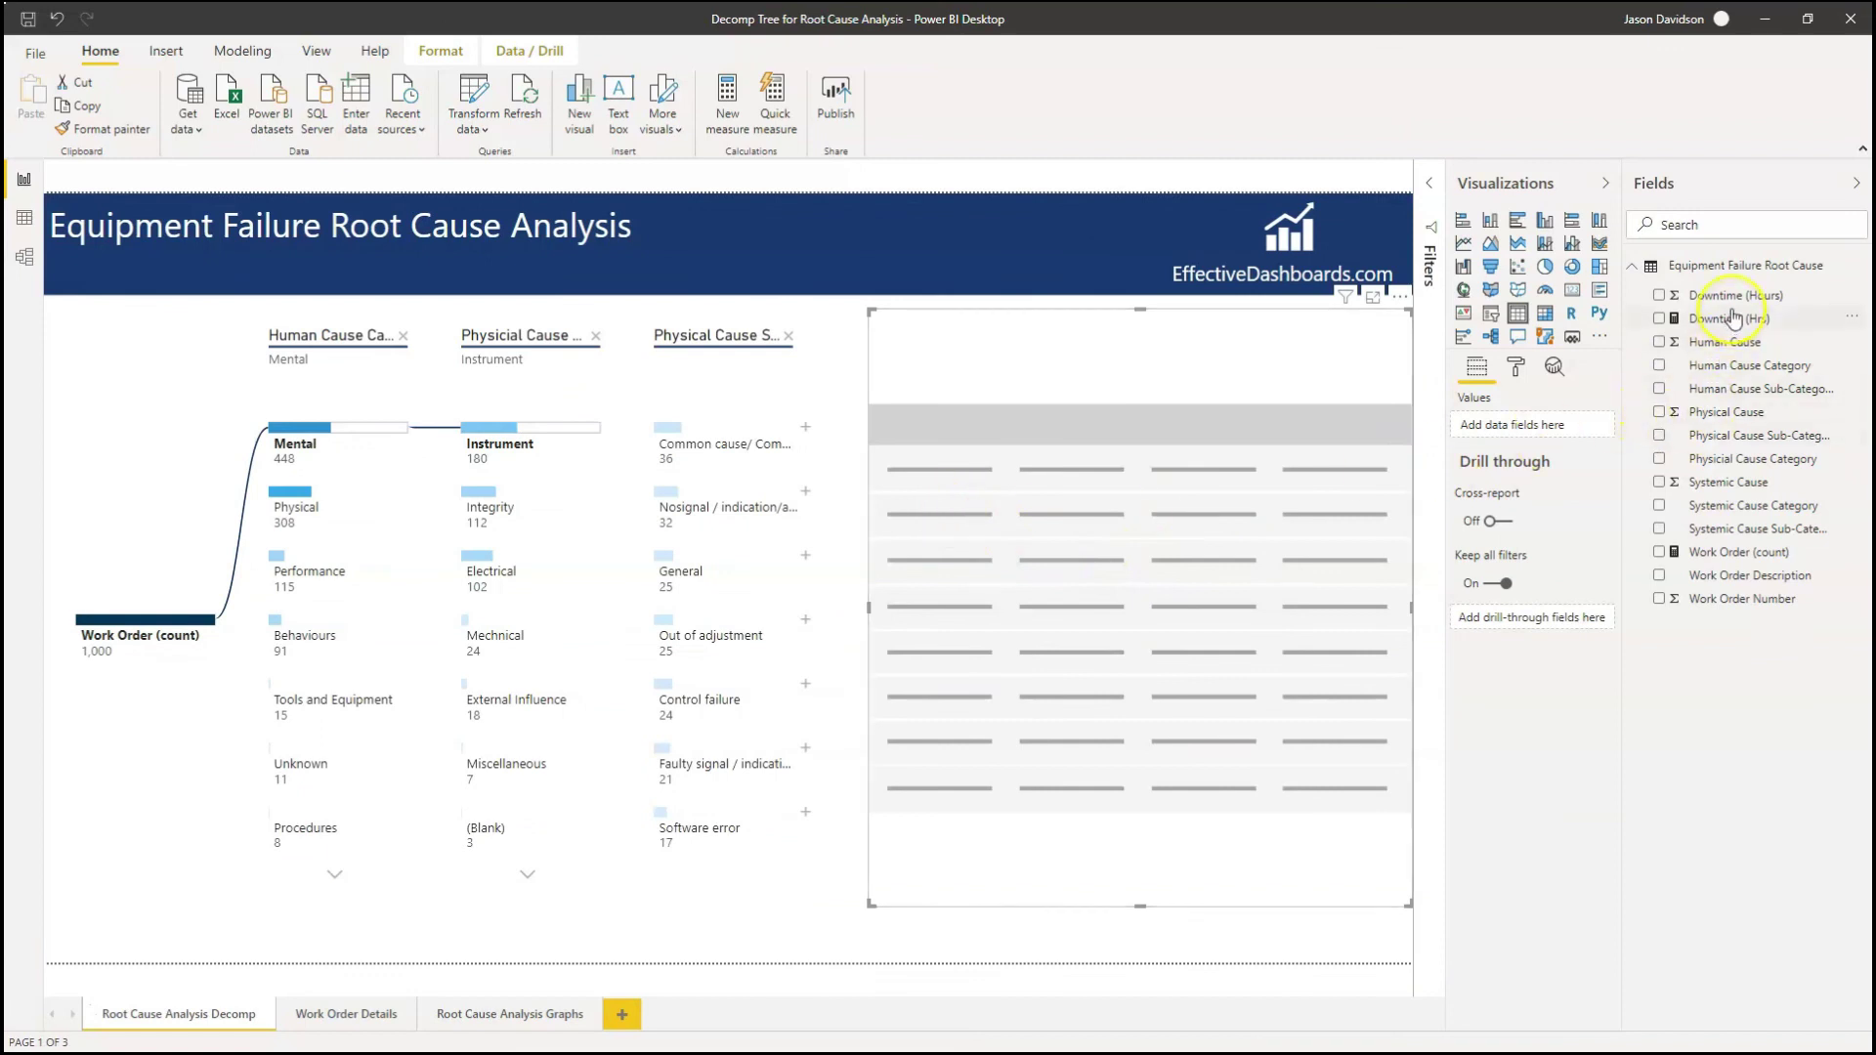
{"action": "left_click", "coordinate": [1659, 575]}
{"action": "left_click_drag", "start_coordinate": [1676, 608], "coordinate": [1548, 420]}
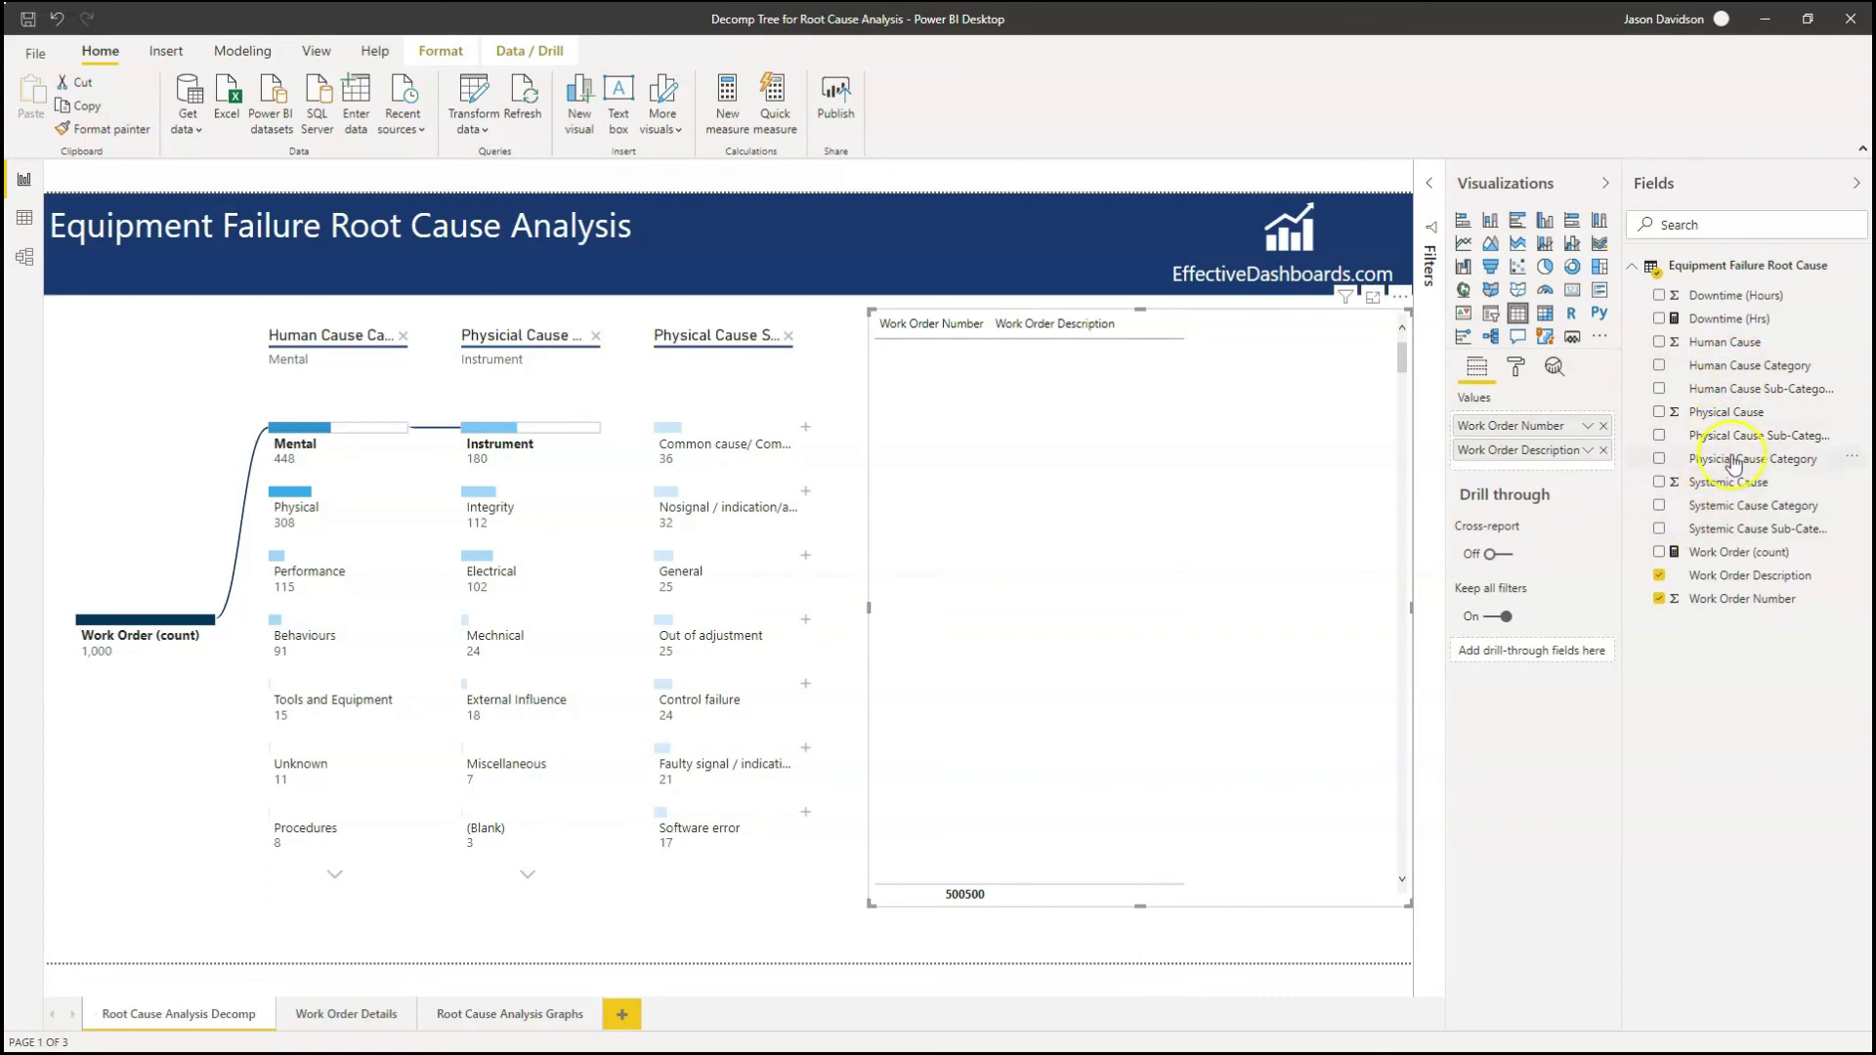
{"action": "left_click_drag", "start_coordinate": [1722, 462], "coordinate": [1030, 555]}
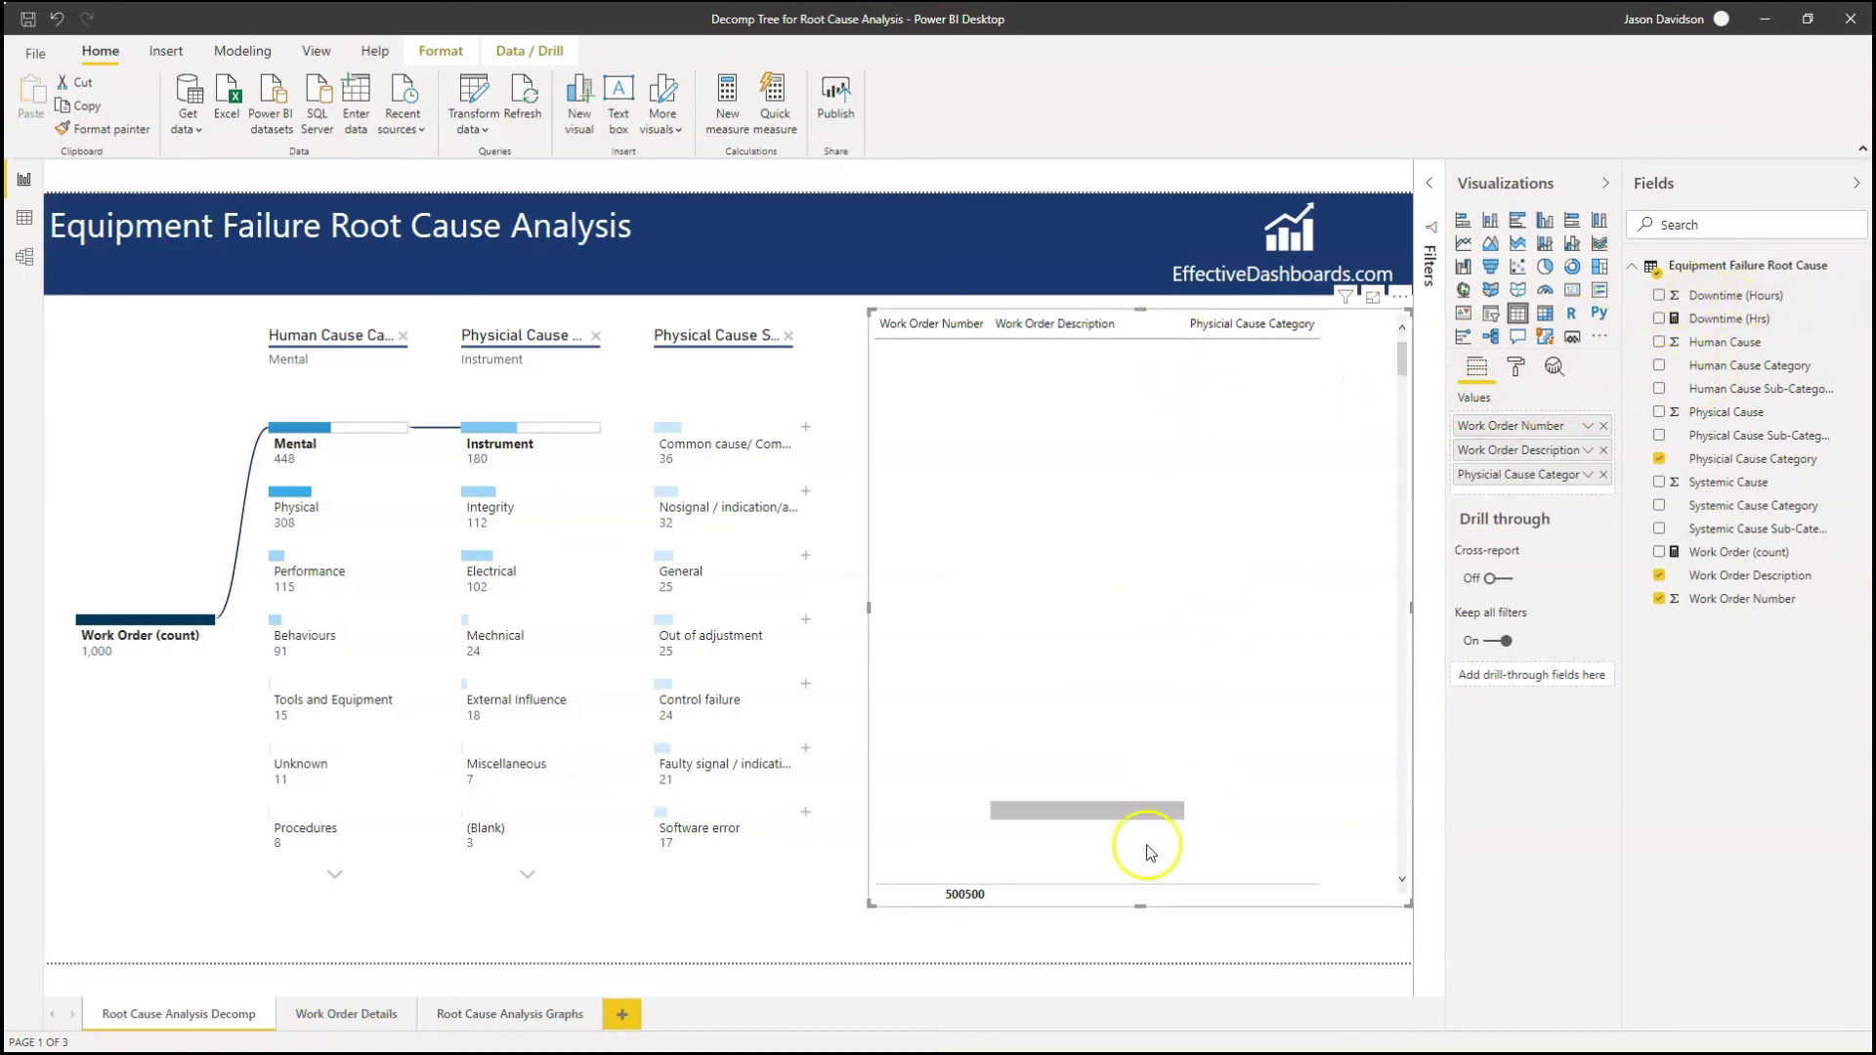
Test cross-filtering of the work order table by selecting, clearing and reselecting the Common cause node in the decomposition tree.
{"action": "left_click", "coordinate": [666, 434]}
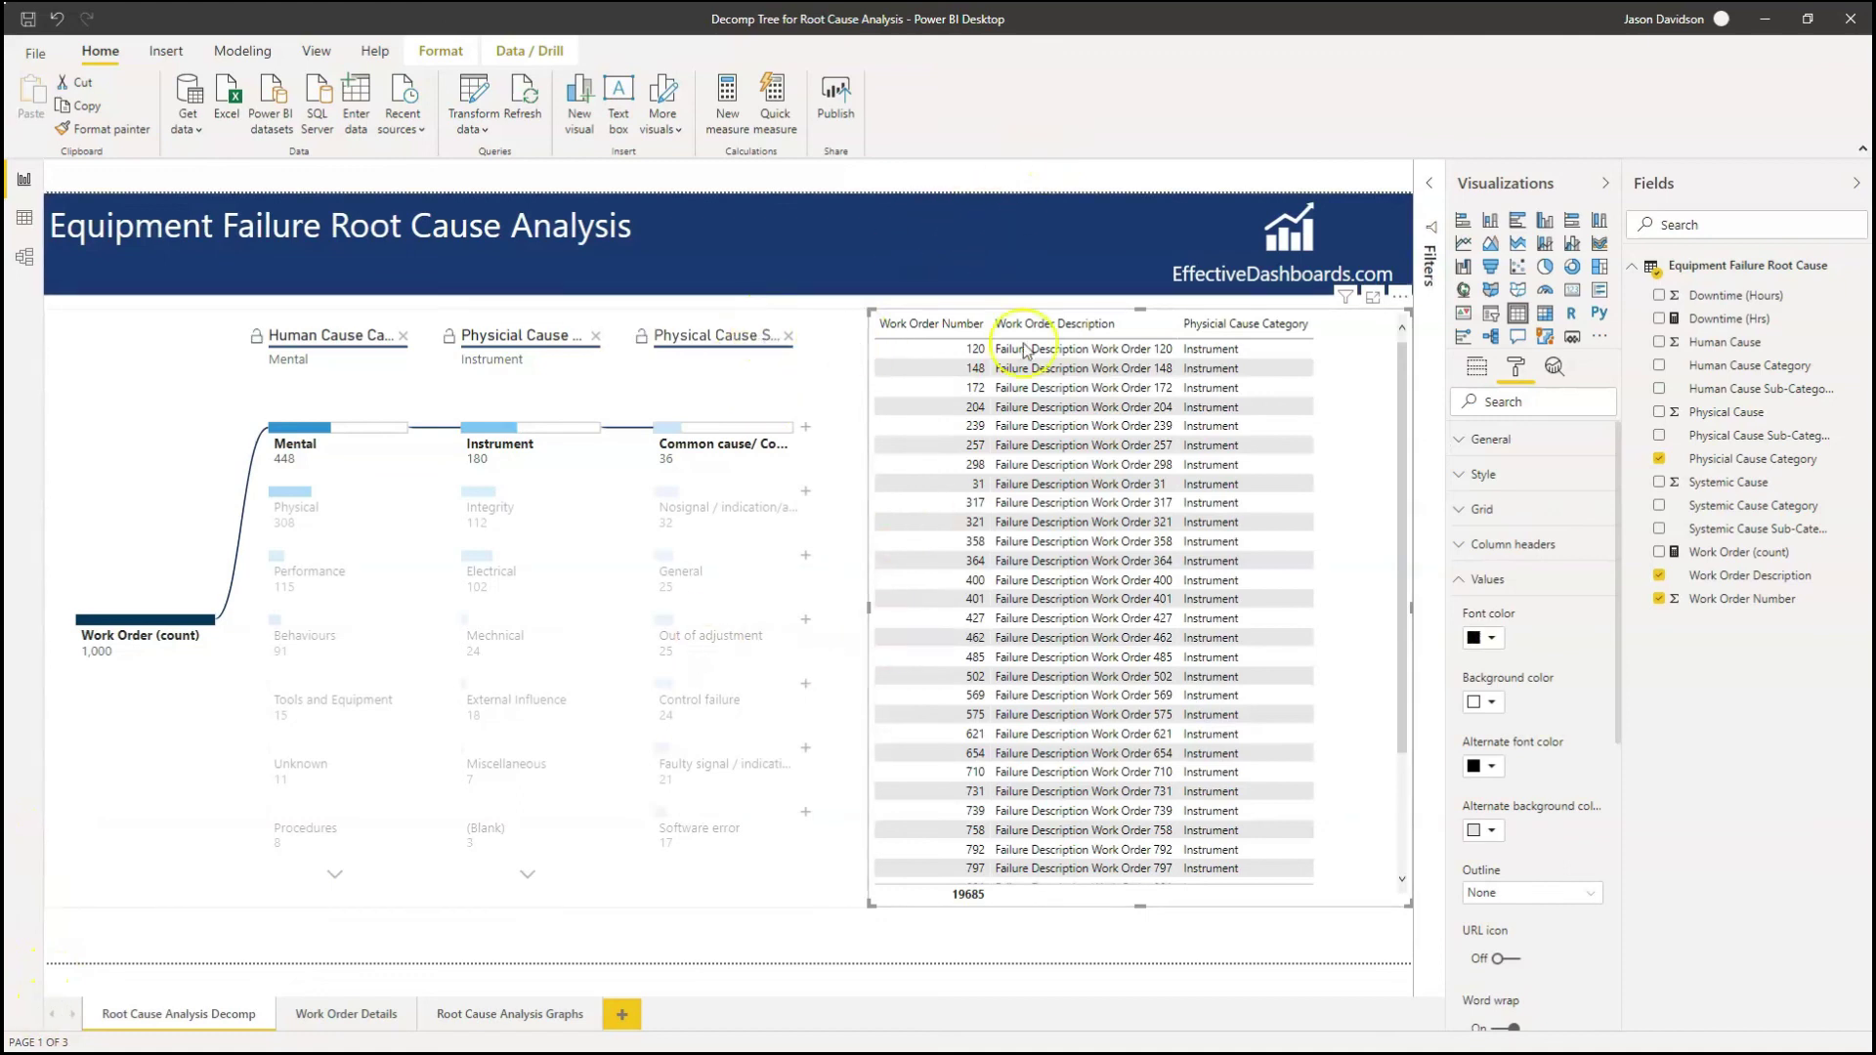
{"action": "left_click", "coordinate": [668, 440]}
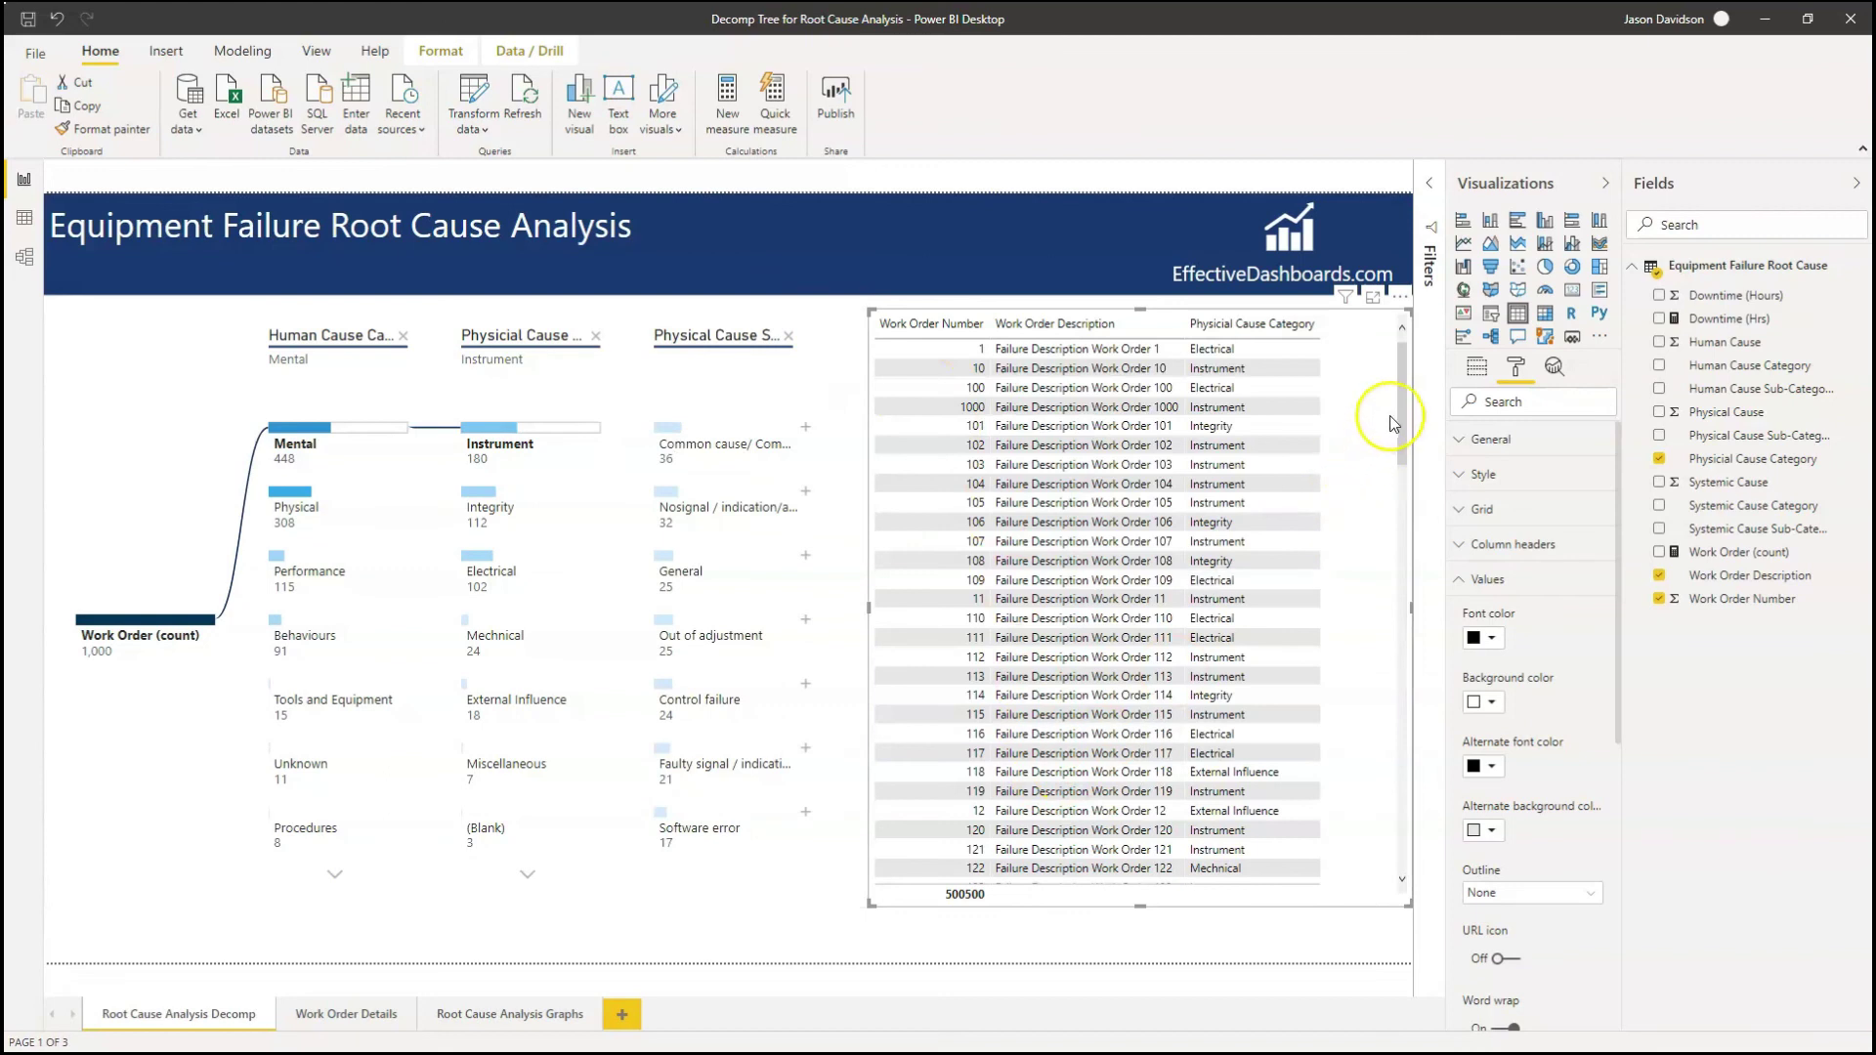
{"action": "left_click", "coordinate": [677, 439]}
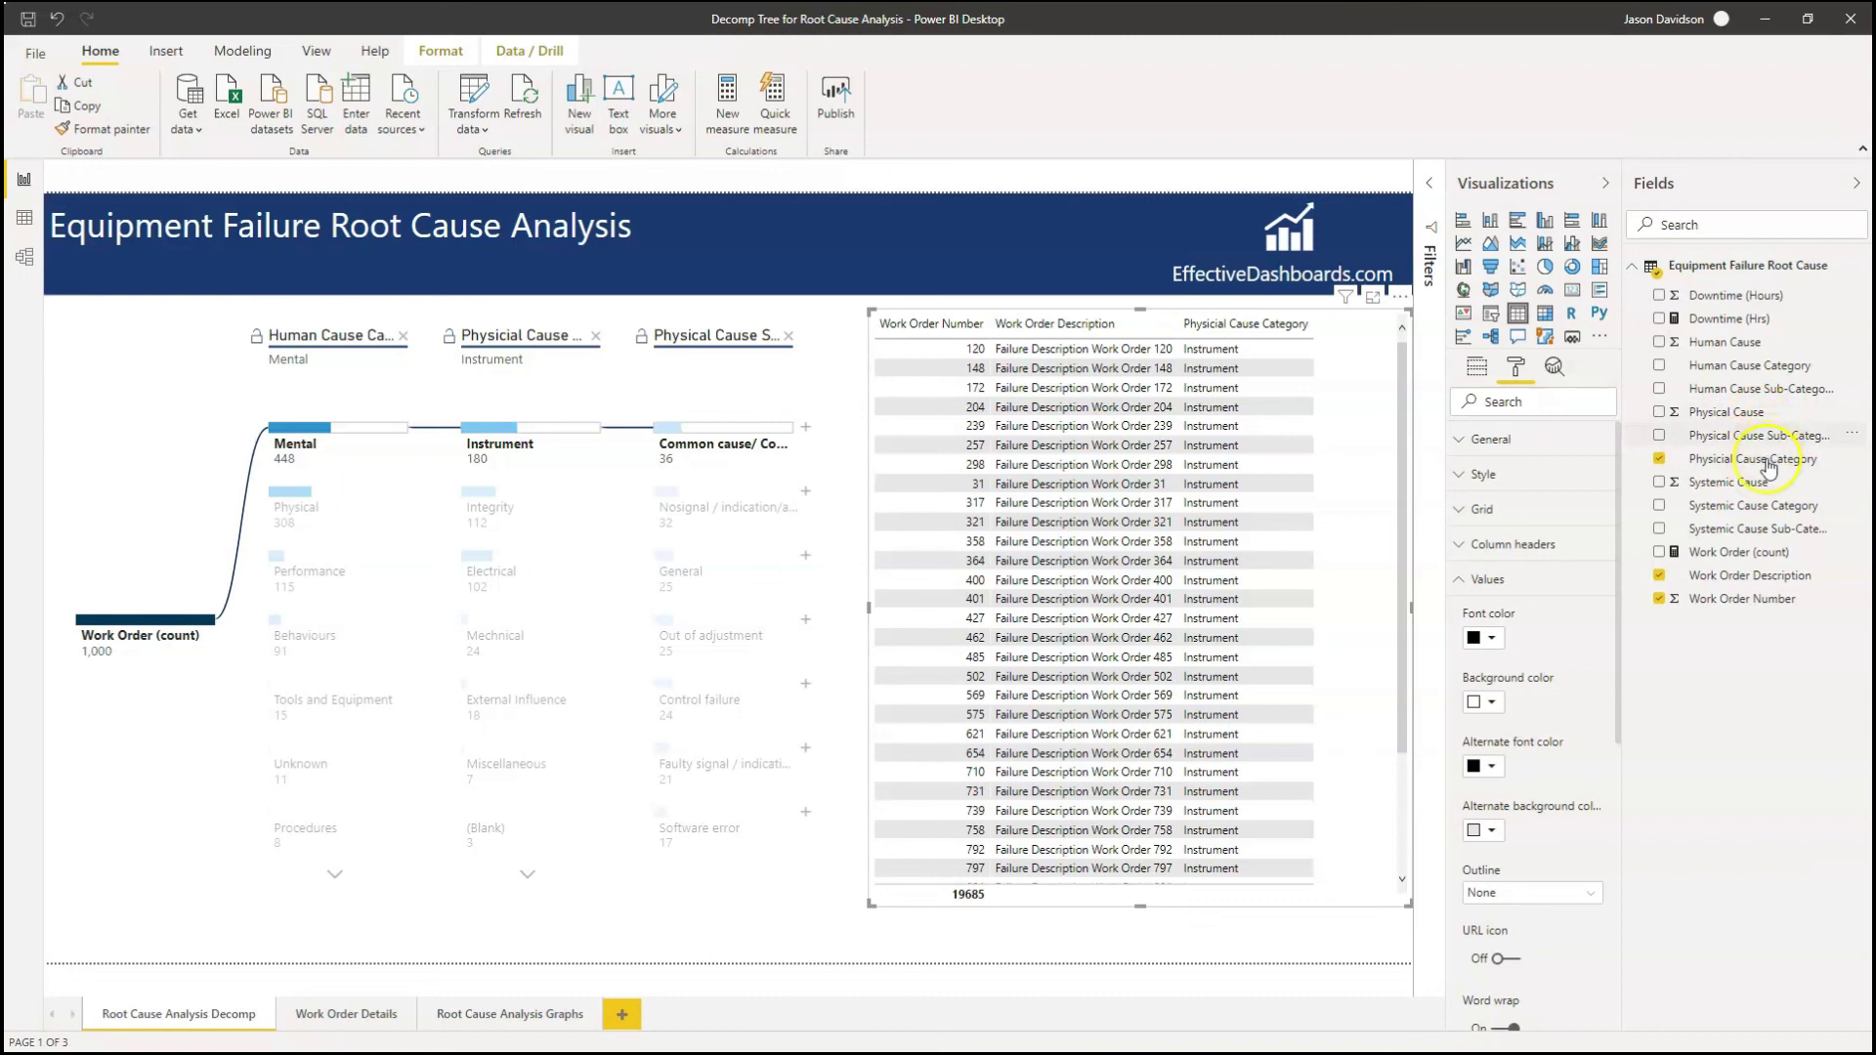
Add Physical Cause Sub-Category to the work order table and filter it by the tree's Nosignal / indication/alarm node.
{"action": "mouse_move", "coordinate": [1766, 436]}
{"action": "left_mouse_down"}
{"action": "mouse_move", "coordinate": [1244, 534]}
{"action": "mouse_move", "coordinate": [1134, 533]}
{"action": "left_mouse_up"}
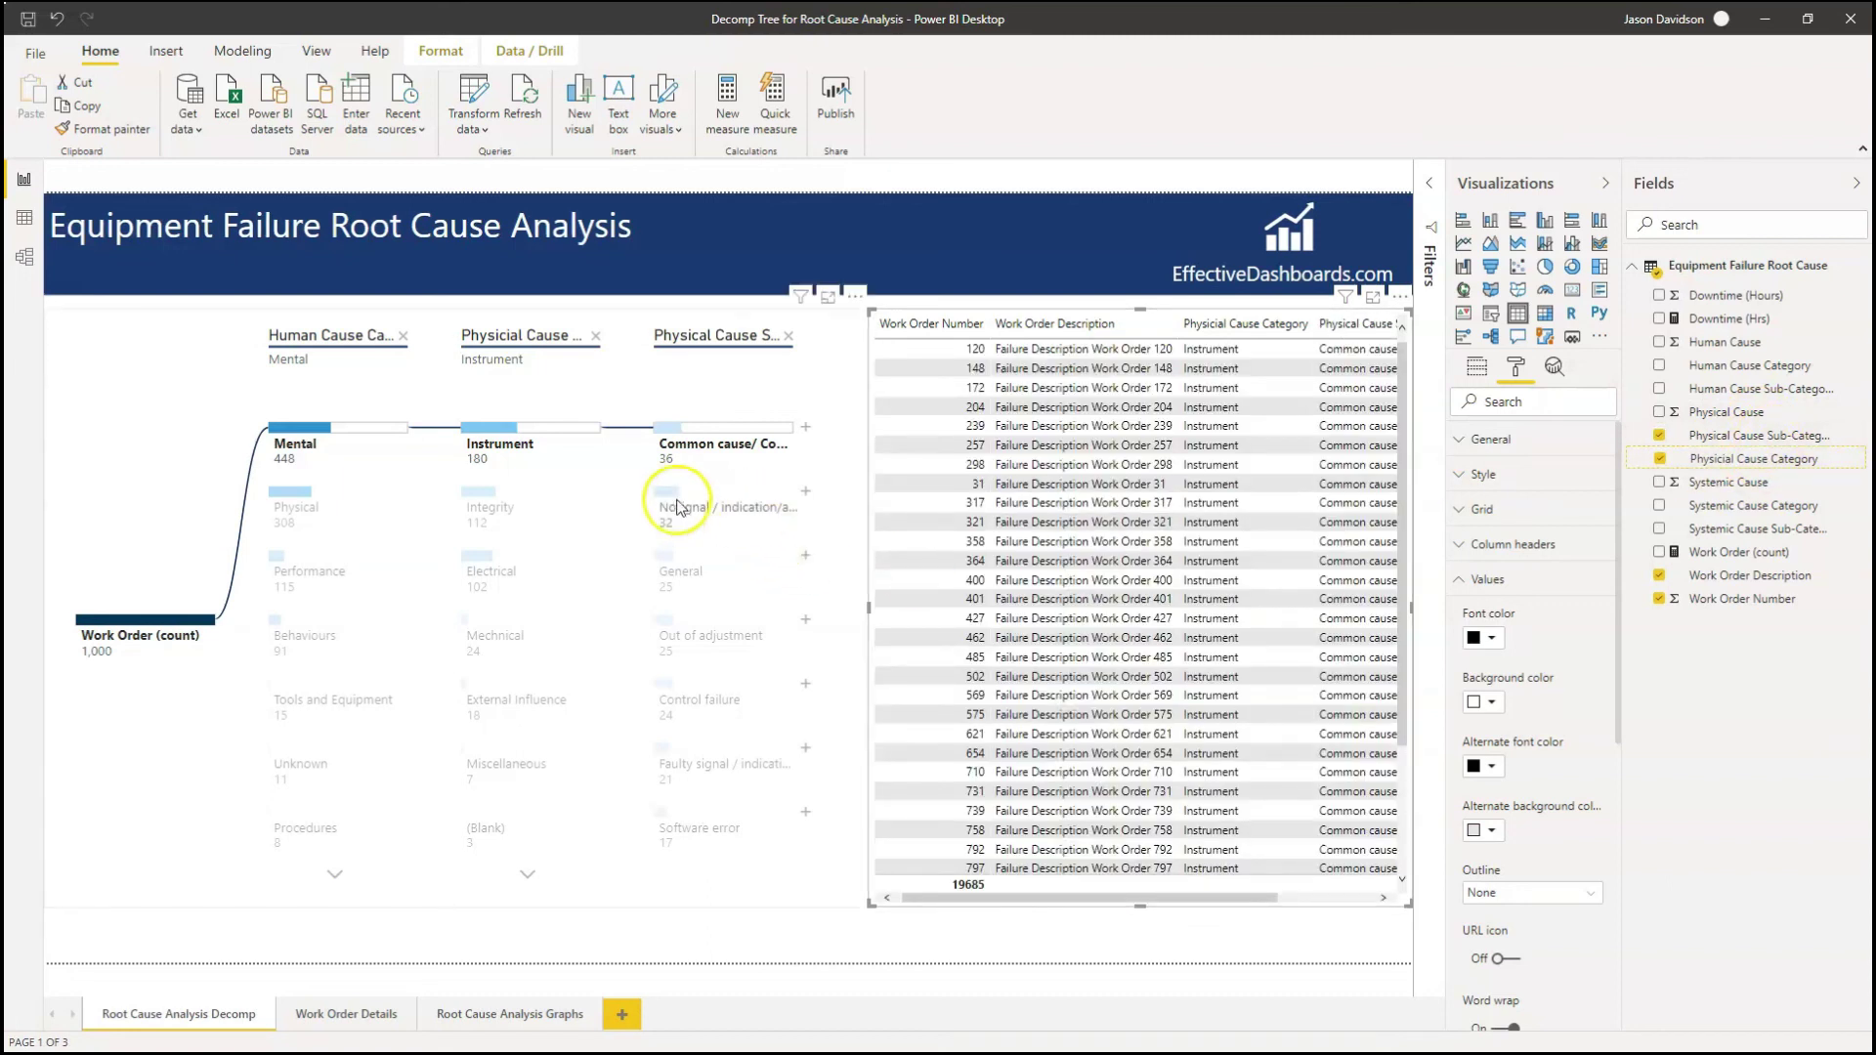
{"action": "left_click", "coordinate": [672, 492]}
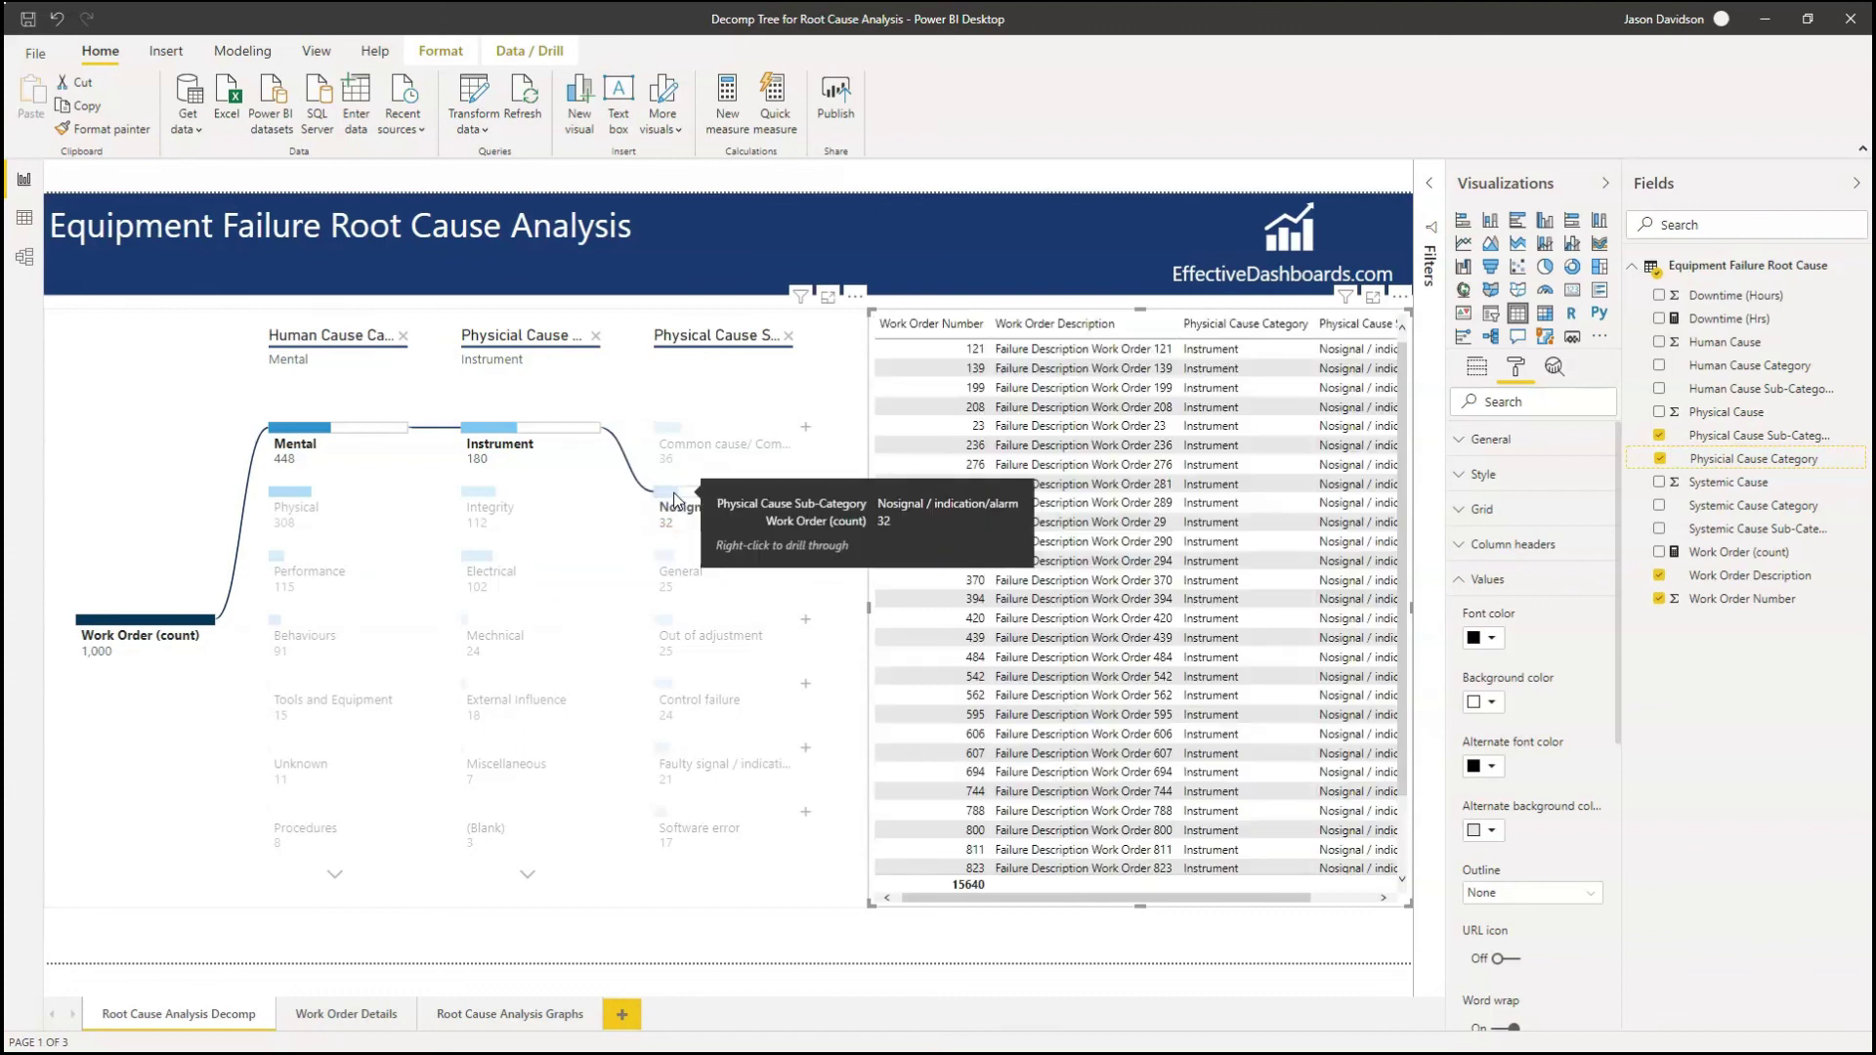